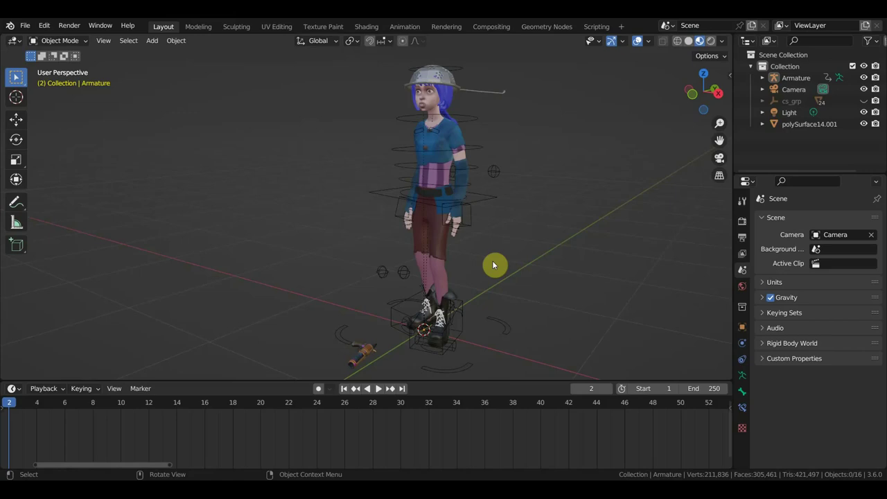
# - Orbit around the character and select its armature
pyautogui.moveTo(540, 249)
pyautogui.mouseDown(button='middle')
pyautogui.moveTo(602, 248)
pyautogui.moveTo(455, 287)
pyautogui.mouseUp(button='middle')
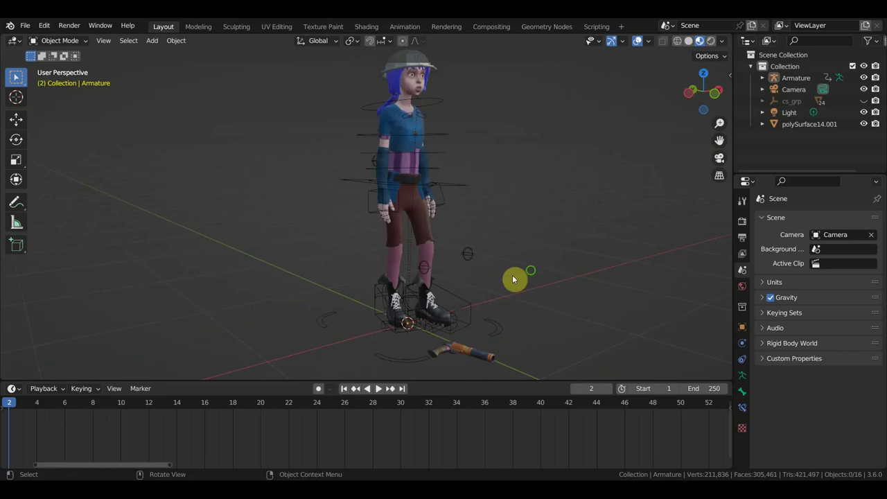
pyautogui.moveTo(515, 277); pyautogui.dragTo(566, 267, button='middle')
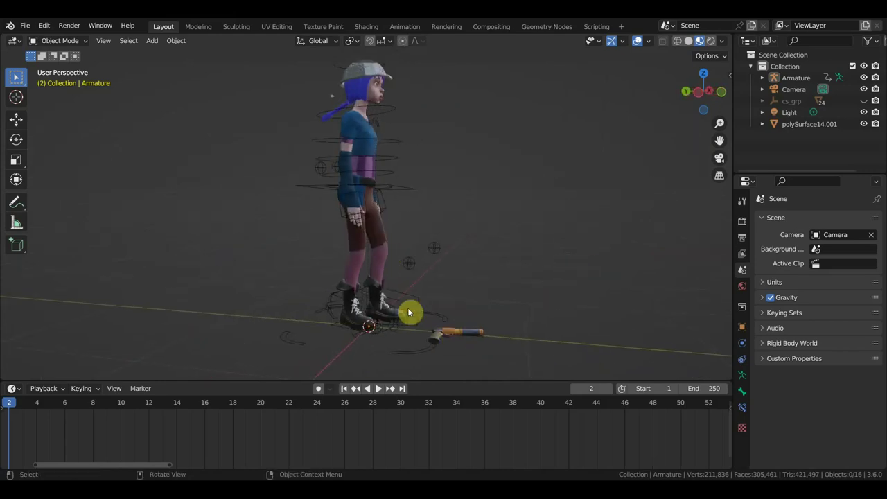
pyautogui.click(397, 187)
pyautogui.moveTo(458, 214); pyautogui.dragTo(418, 215, button='middle')
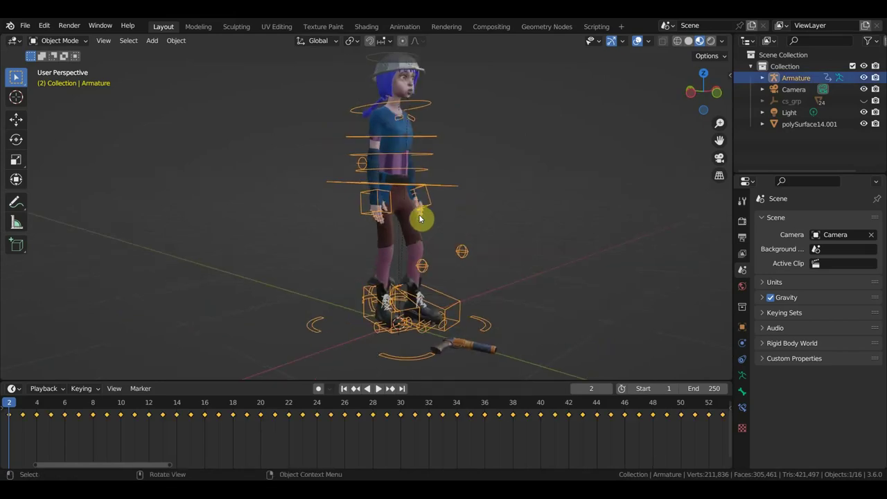
pyautogui.moveTo(499, 246); pyautogui.dragTo(365, 239, button='middle')
pyautogui.scroll(-3, 396, 205)
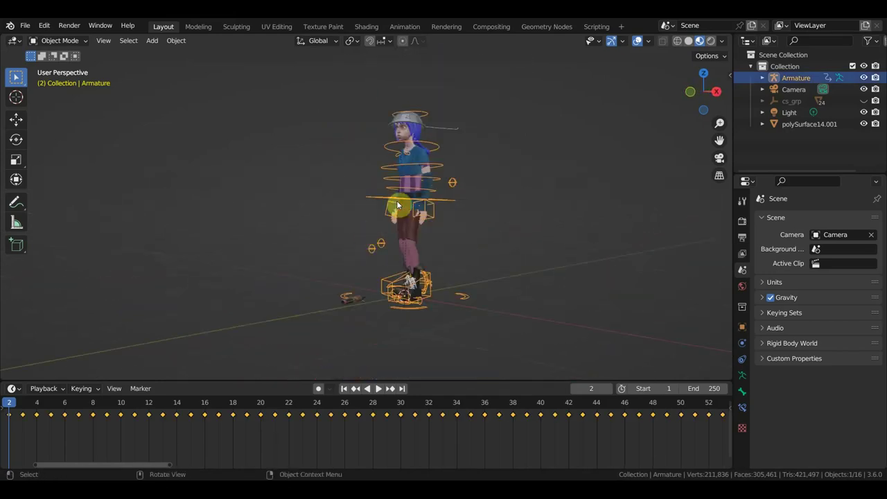
# - Make the timeline taller and zoom it out to show the armature's keyframes
pyautogui.moveTo(435, 379); pyautogui.dragTo(435, 420)
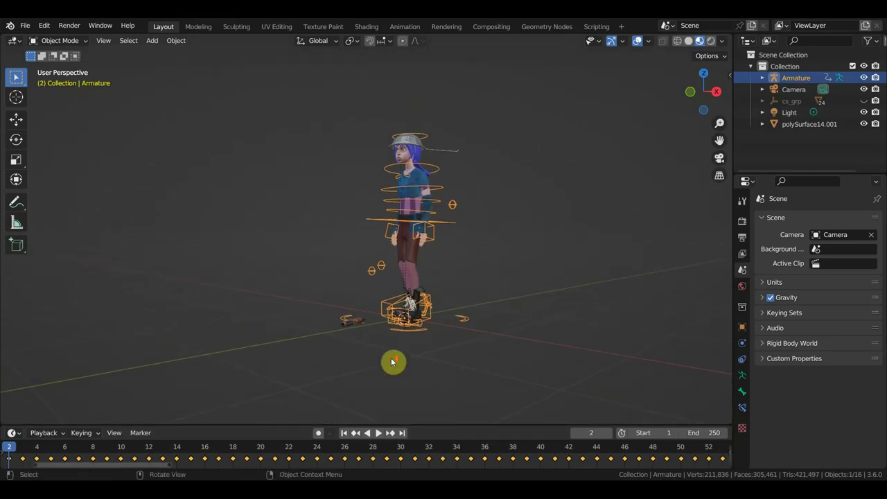
pyautogui.scroll(2, 390, 361)
pyautogui.moveTo(370, 363)
pyautogui.mouseDown(button='middle')
pyautogui.moveTo(379, 339)
pyautogui.moveTo(428, 340)
pyautogui.moveTo(406, 335)
pyautogui.mouseUp(button='middle')
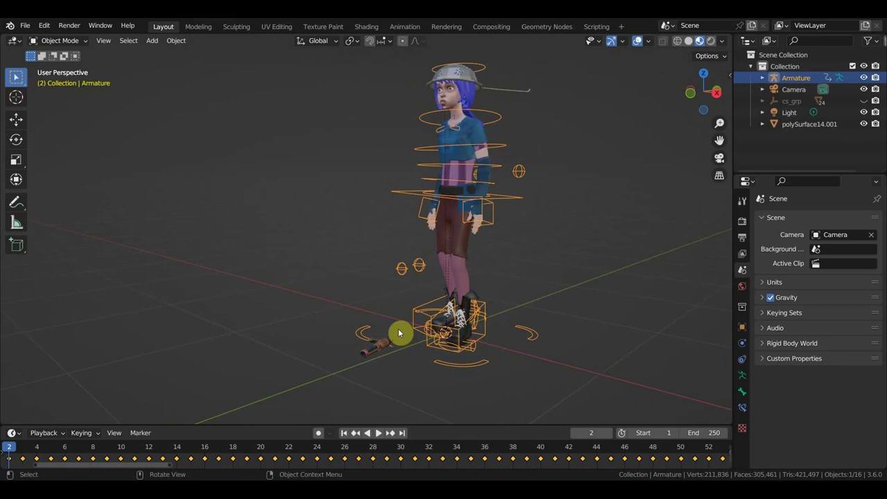
pyautogui.scroll(-2, 402, 463)
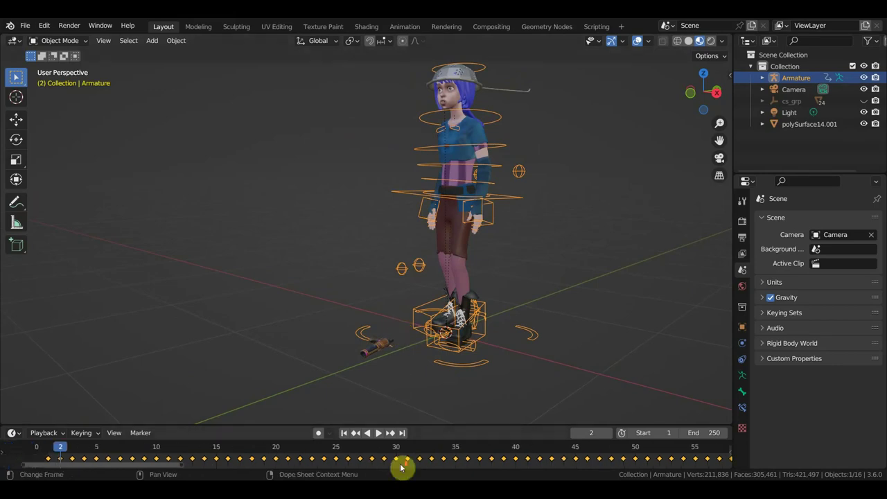
pyautogui.scroll(-2, 402, 463)
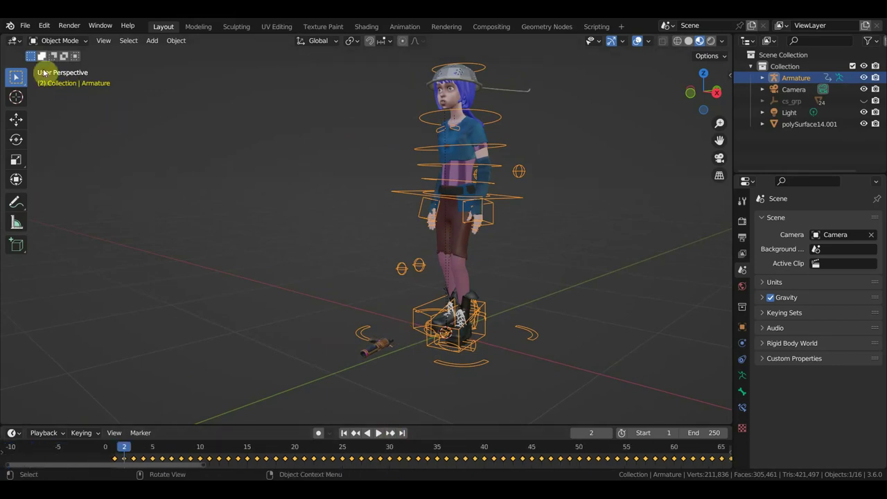
pyautogui.click(60, 42)
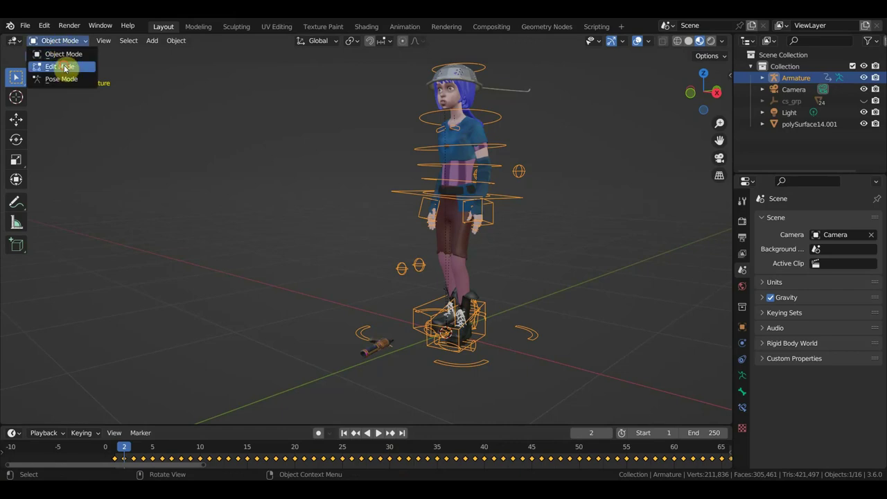
# - Put the armature in Edit Mode and enable In Front so bones show through the mesh
pyautogui.click(65, 67)
pyautogui.moveTo(477, 185); pyautogui.dragTo(424, 186, button='middle')
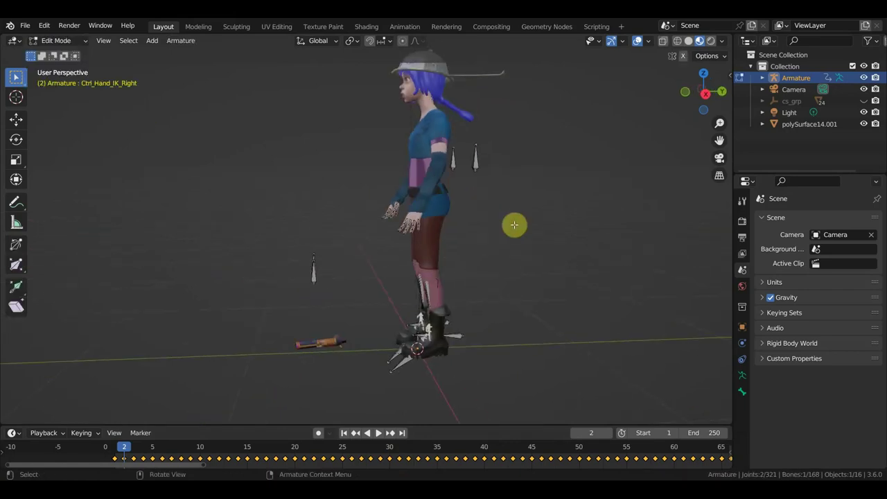
pyautogui.click(477, 160)
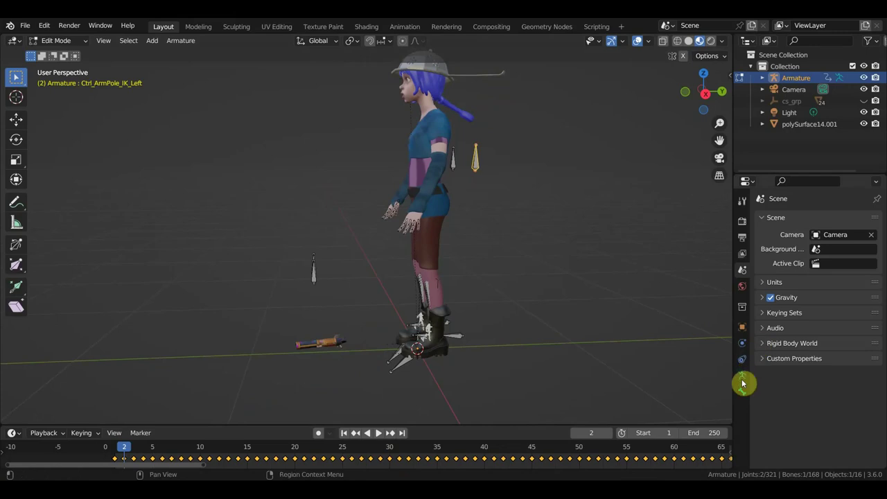
pyautogui.click(742, 383)
pyautogui.click(791, 368)
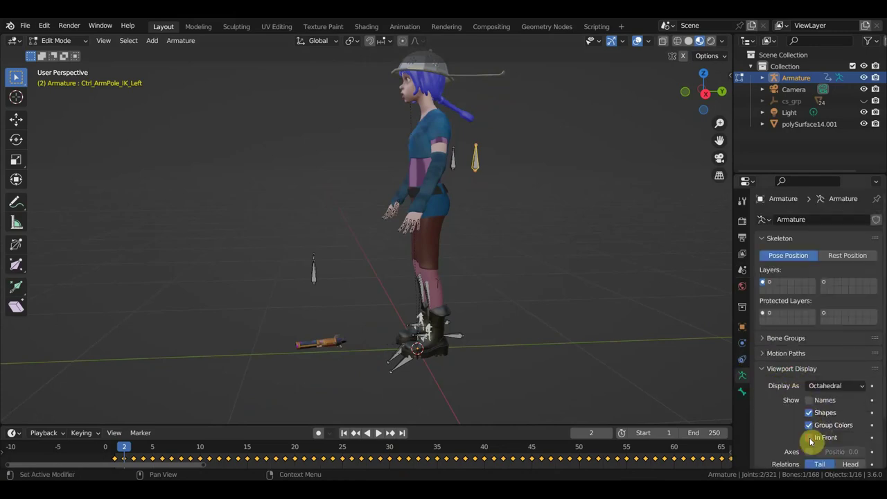
pyautogui.click(808, 437)
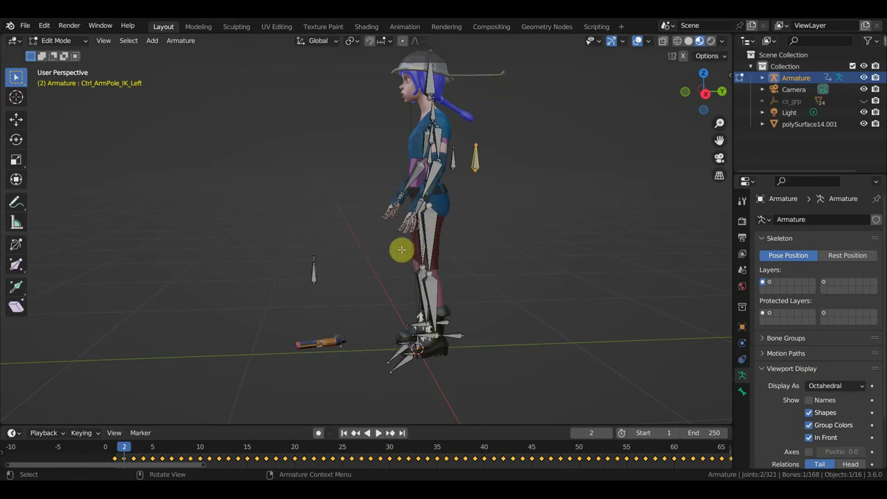
# - In Right Ortho view, extrude a new Ctrl_Head.001 bone above the head
pyautogui.moveTo(485, 316); pyautogui.dragTo(460, 303, button='middle')
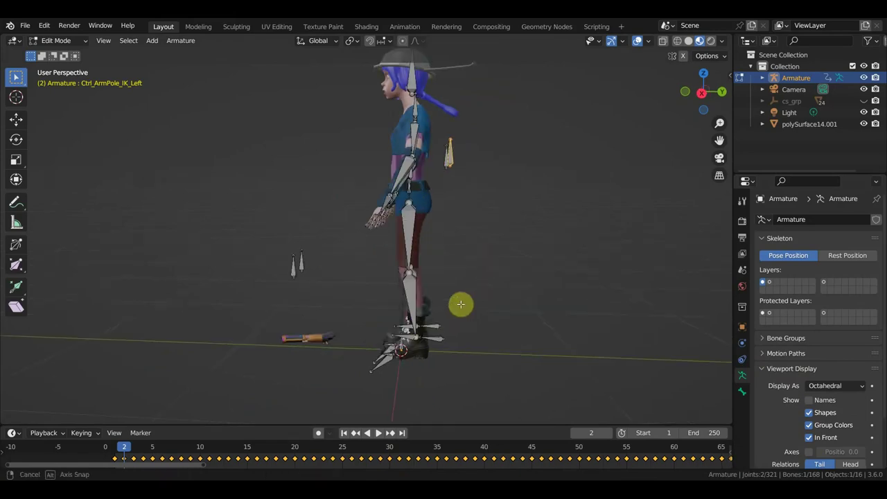
pyautogui.press('KP_3')
pyautogui.scroll(2, 472, 279)
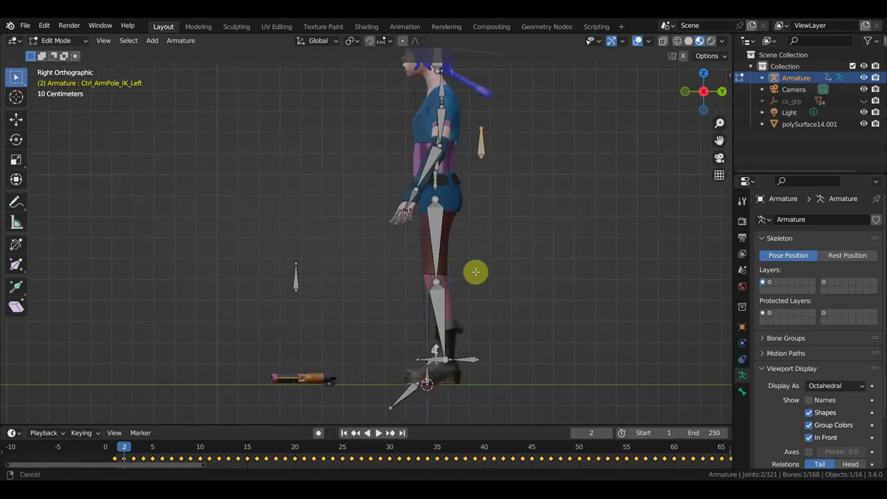
pyautogui.keyDown('shift'); pyautogui.moveTo(475, 271); pyautogui.dragTo(481, 330, button='middle'); pyautogui.keyUp('shift')
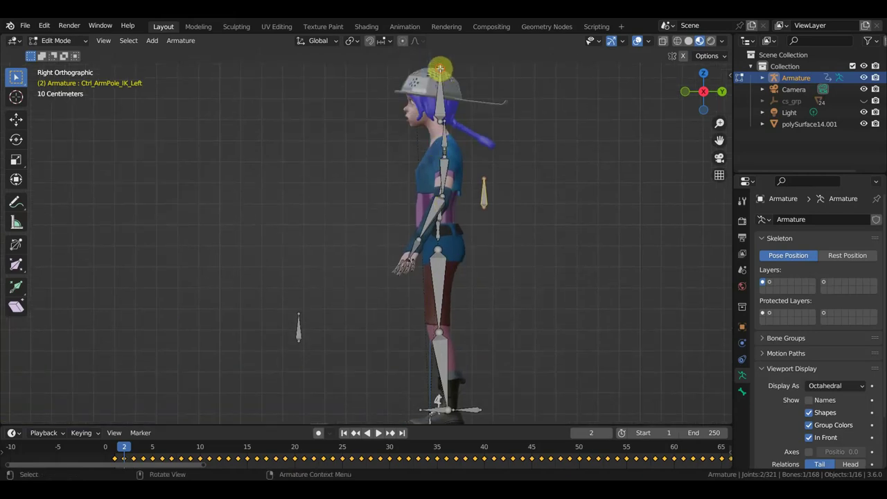
pyautogui.press('e')
pyautogui.click(410, 66)
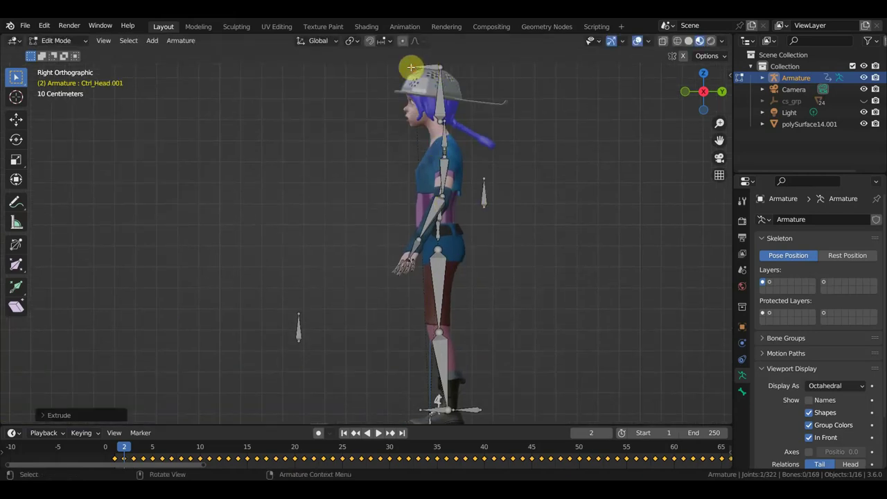
pyautogui.click(425, 67)
# - Clear the parent of Ctrl_Head.001 and move it away from the head
pyautogui.hotkey('alt', 'p')
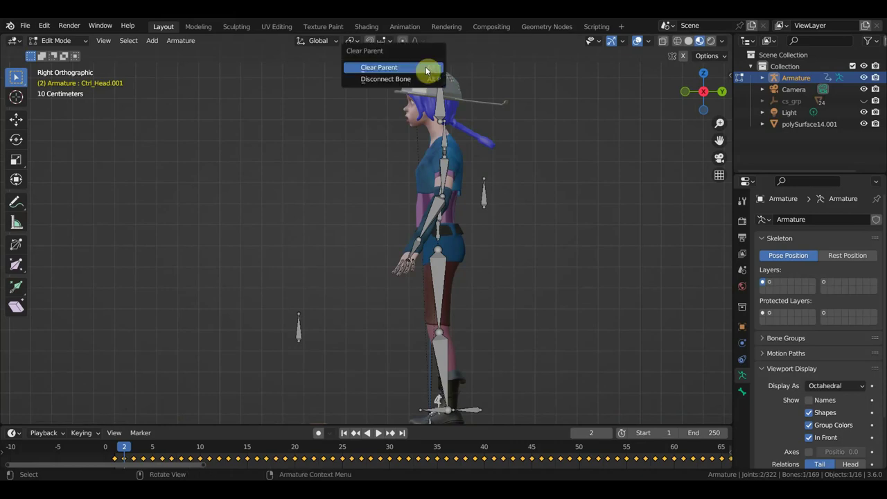
pyautogui.click(426, 68)
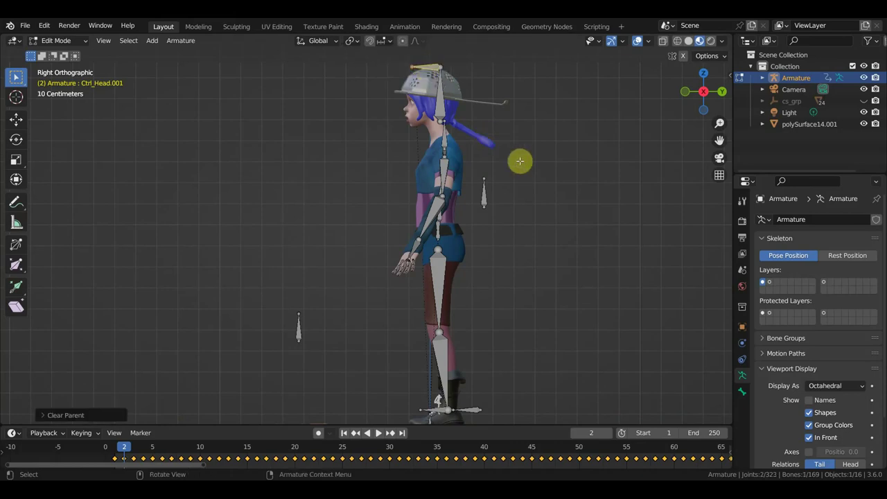
pyautogui.press('g')
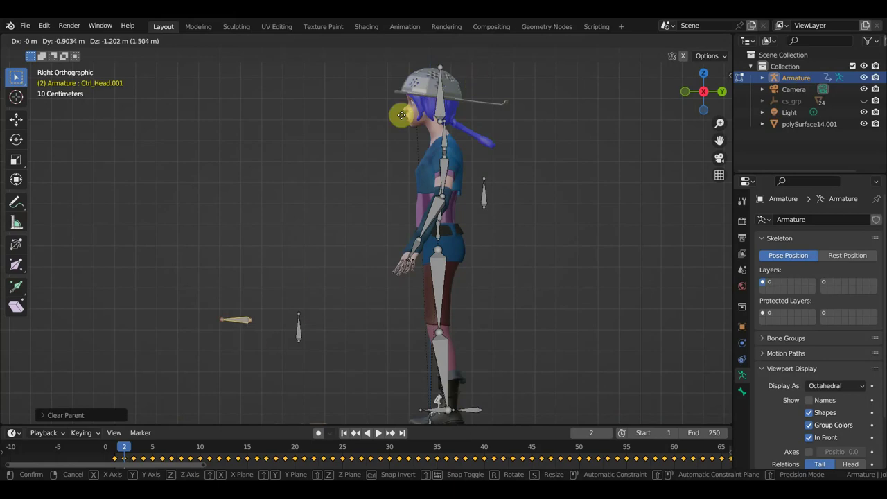
pyautogui.click(372, 83)
pyautogui.press('KP_Decimal')
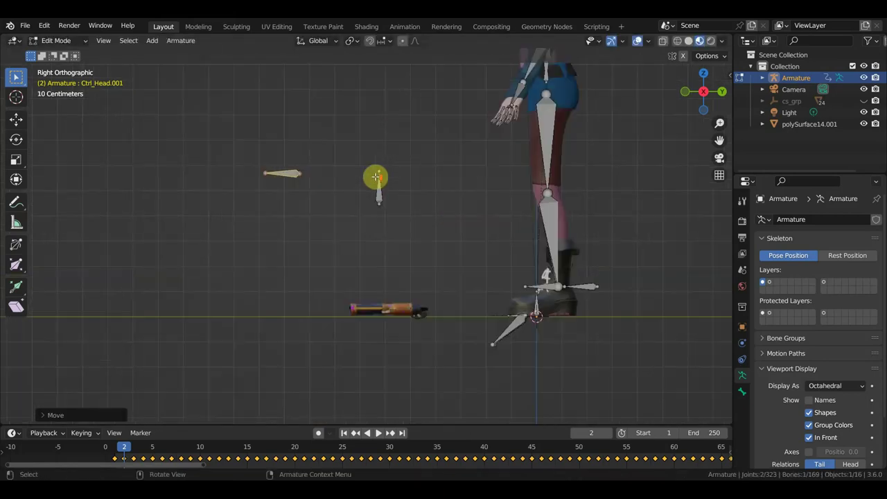
# - Place Ctrl_Head.001 on the floor beside the pistol, checking it from top and perspective views
pyautogui.press('g')
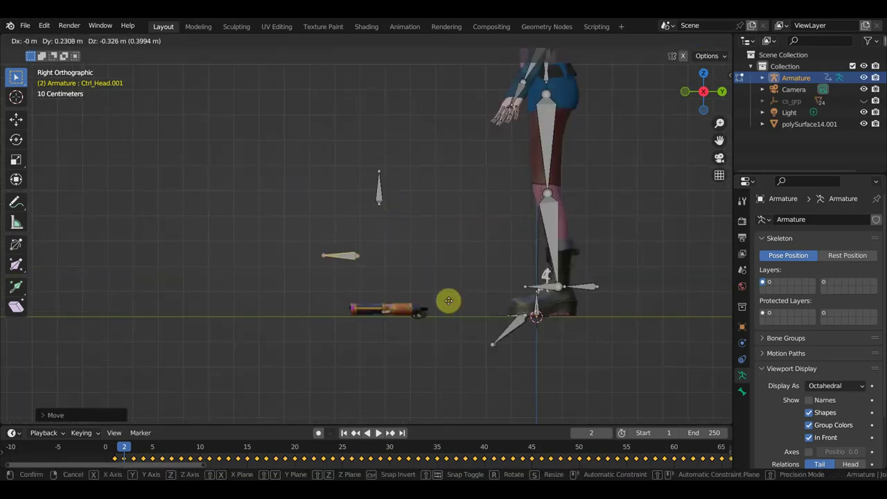
pyautogui.click(513, 361)
pyautogui.moveTo(493, 349)
pyautogui.mouseDown(button='middle')
pyautogui.moveTo(594, 367)
pyautogui.moveTo(586, 390)
pyautogui.mouseUp(button='middle')
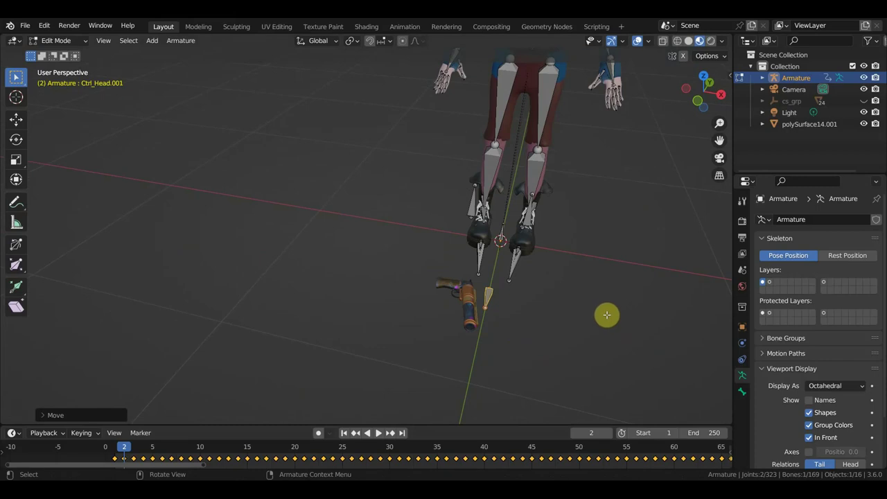
pyautogui.press('KP_7')
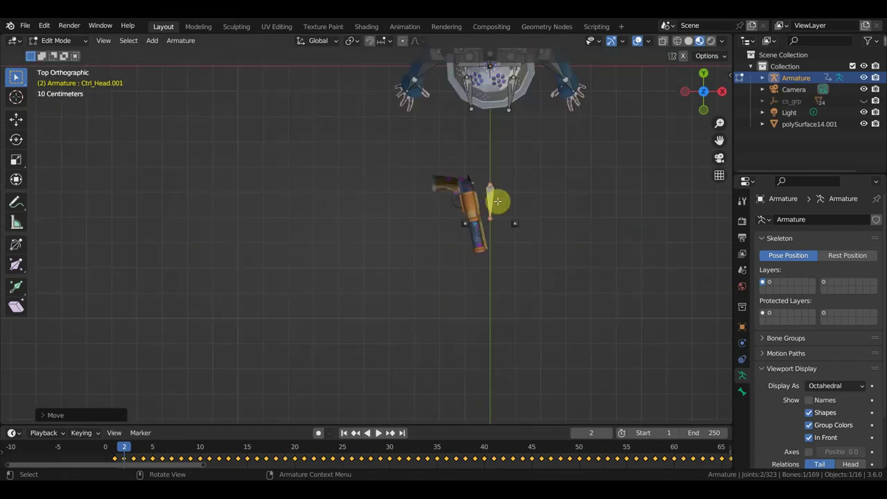
pyautogui.moveTo(498, 201)
pyautogui.mouseDown(button='middle')
pyautogui.moveTo(513, 205)
pyautogui.moveTo(412, 99)
pyautogui.moveTo(398, 71)
pyautogui.mouseUp(button='middle')
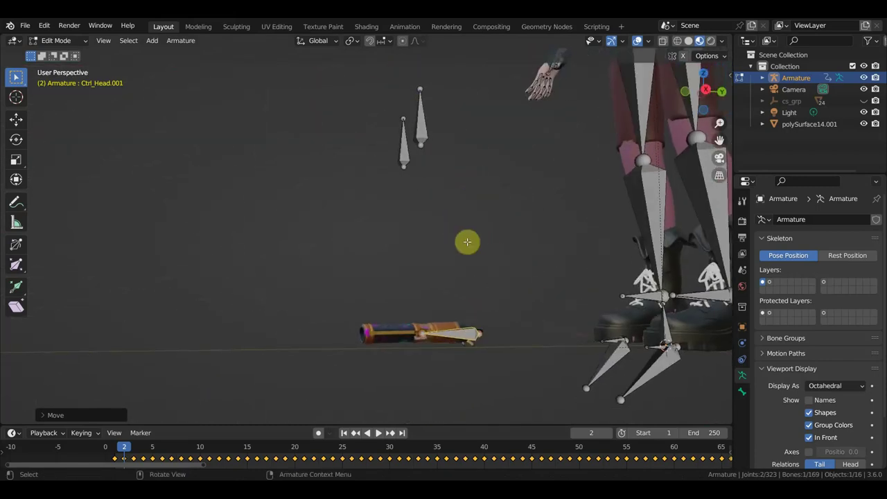
pyautogui.scroll(-2, 485, 271)
pyautogui.moveTo(406, 271)
pyautogui.mouseDown(button='middle')
pyautogui.moveTo(430, 269)
pyautogui.moveTo(413, 279)
pyautogui.moveTo(465, 301)
pyautogui.mouseUp(button='middle')
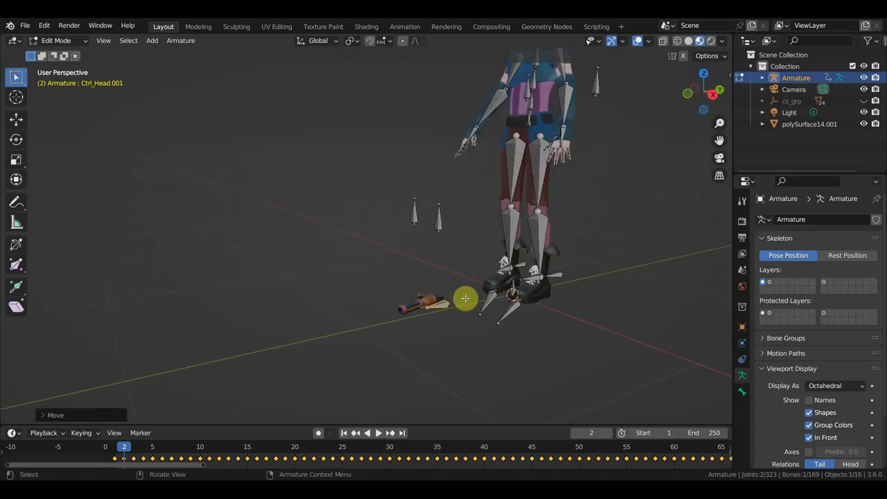
pyautogui.moveTo(499, 136)
pyautogui.mouseDown(button='middle')
pyautogui.moveTo(529, 148)
pyautogui.moveTo(509, 142)
pyautogui.moveTo(489, 196)
pyautogui.moveTo(419, 196)
pyautogui.mouseUp(button='middle')
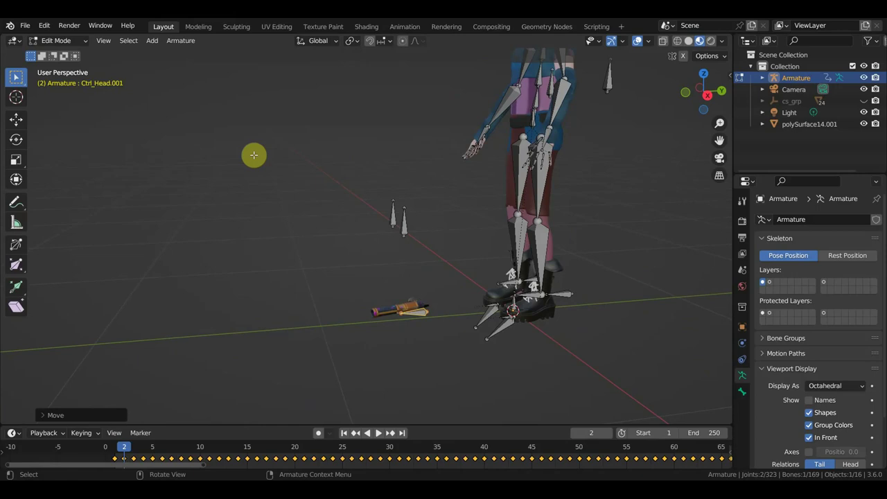
# - In Object Mode, rotate and move the pistol flat in front of the character's feet
pyautogui.click(61, 41)
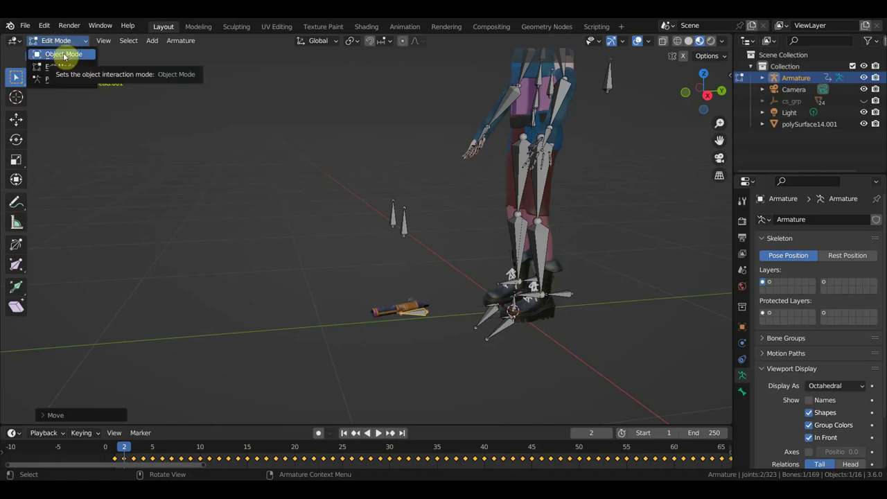
pyautogui.click(63, 55)
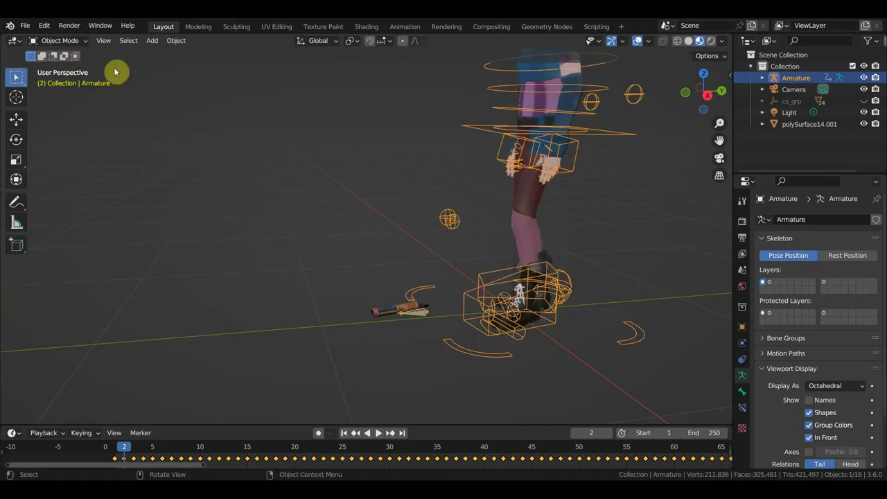
pyautogui.click(397, 311)
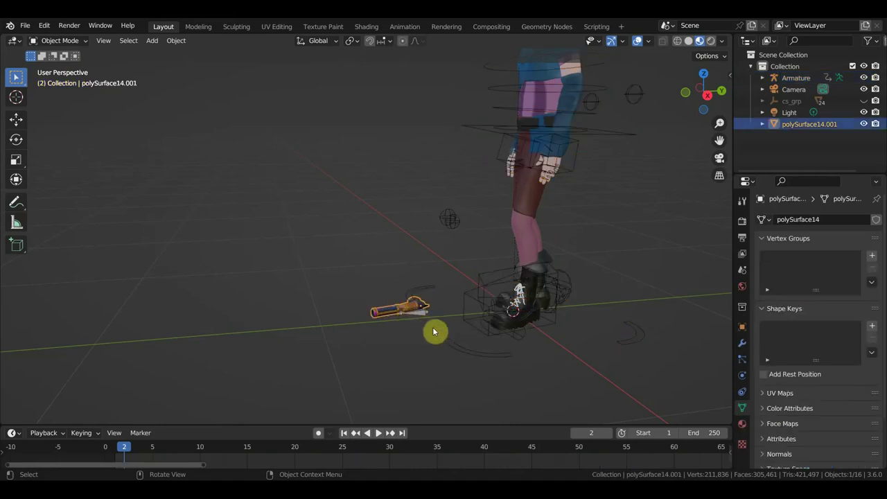
pyautogui.press('KP_7')
pyautogui.press('r')
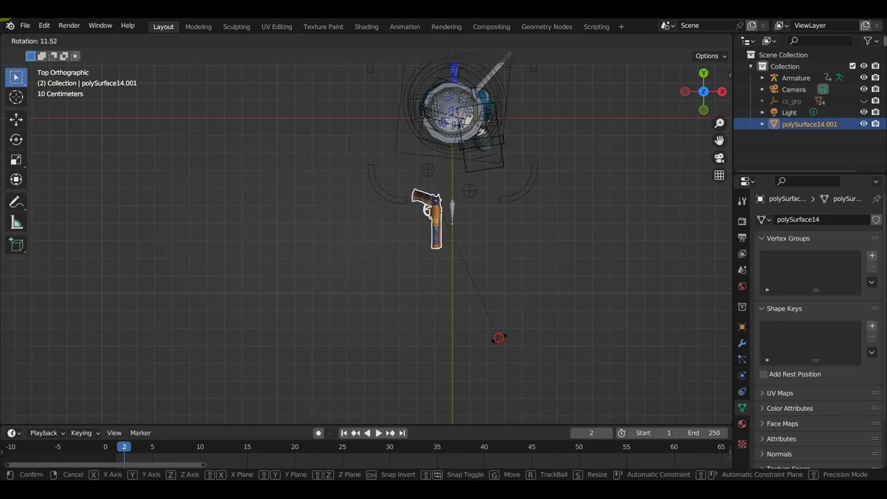
pyautogui.click(498, 338)
pyautogui.press('g')
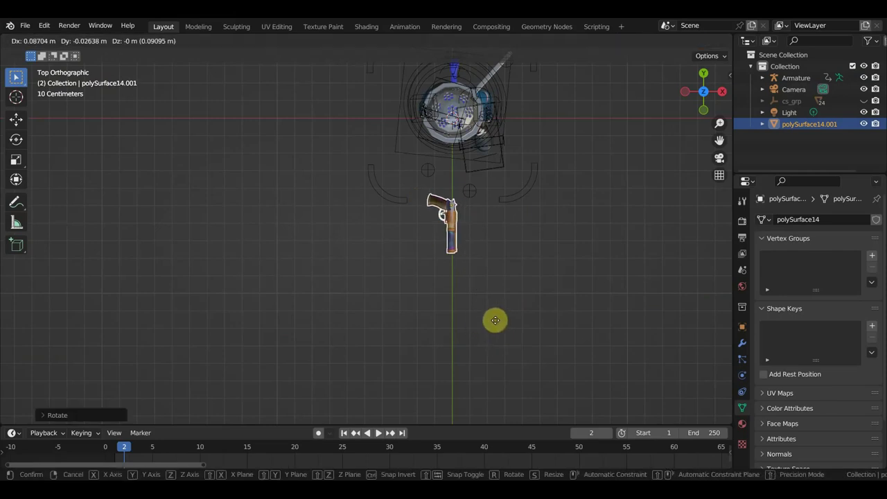
pyautogui.click(491, 320)
pyautogui.moveTo(501, 323)
pyautogui.mouseDown(button='middle')
pyautogui.moveTo(358, 204)
pyautogui.moveTo(408, 317)
pyautogui.moveTo(444, 326)
pyautogui.moveTo(426, 254)
pyautogui.moveTo(448, 266)
pyautogui.mouseUp(button='middle')
# - Select the pistol together with the armature, with the armature active
pyautogui.click(480, 251)
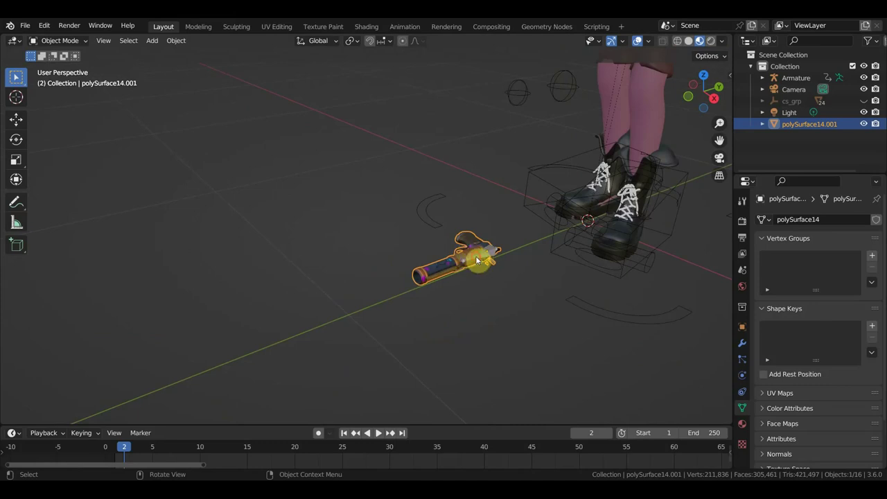
pyautogui.click(476, 260)
pyautogui.keyDown('shift'); pyautogui.click(469, 248); pyautogui.keyUp('shift')
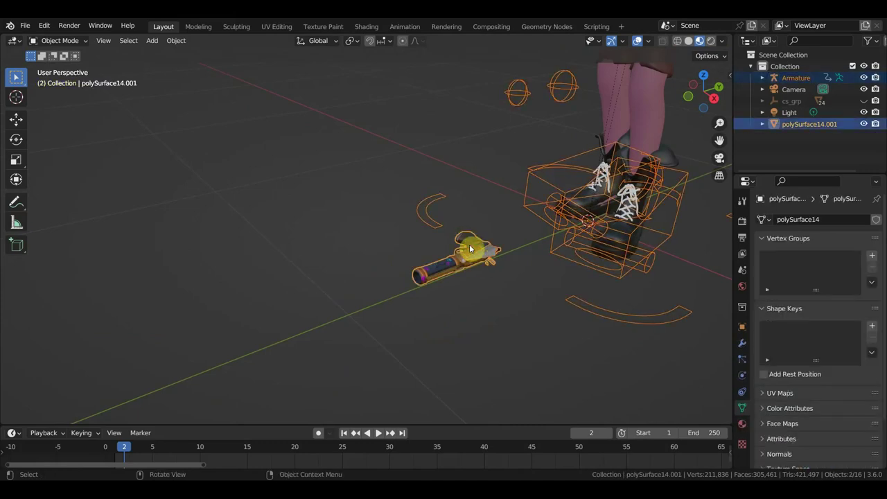
pyautogui.click(62, 40)
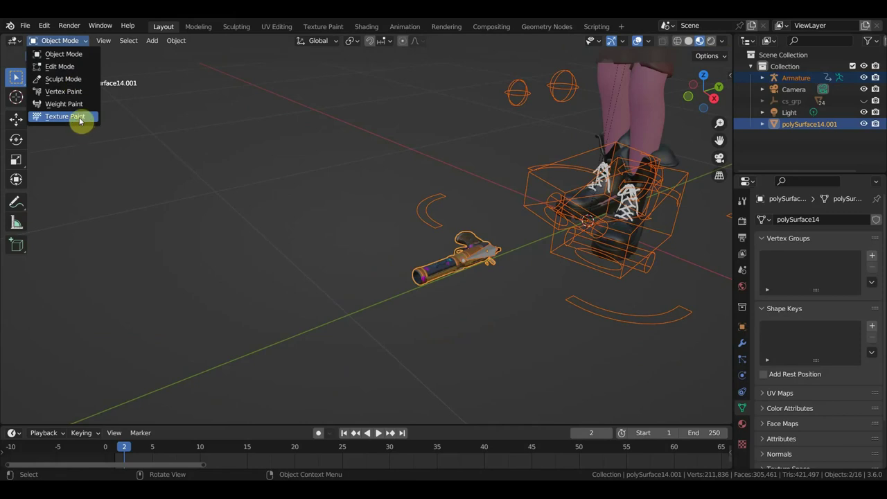
pyautogui.click(475, 246)
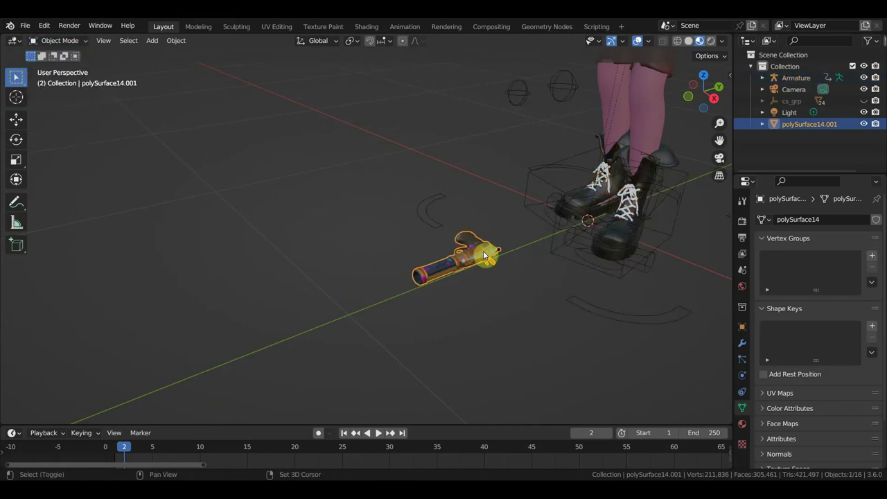
pyautogui.keyDown('shift'); pyautogui.click(480, 256); pyautogui.keyUp('shift')
# - In Pose Mode, parent the pistol to the Ctrl_Head.001 bone with Ctrl+P > Bone, then return to Object Mode
pyautogui.click(61, 40)
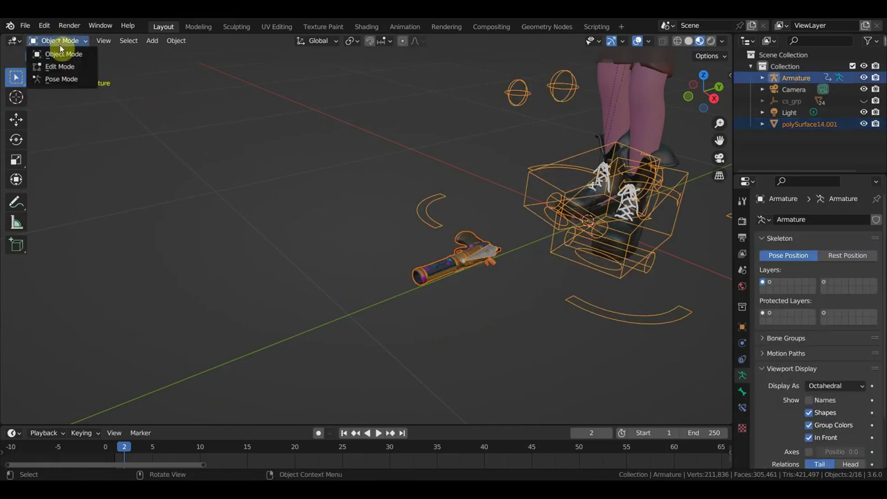
pyautogui.click(72, 80)
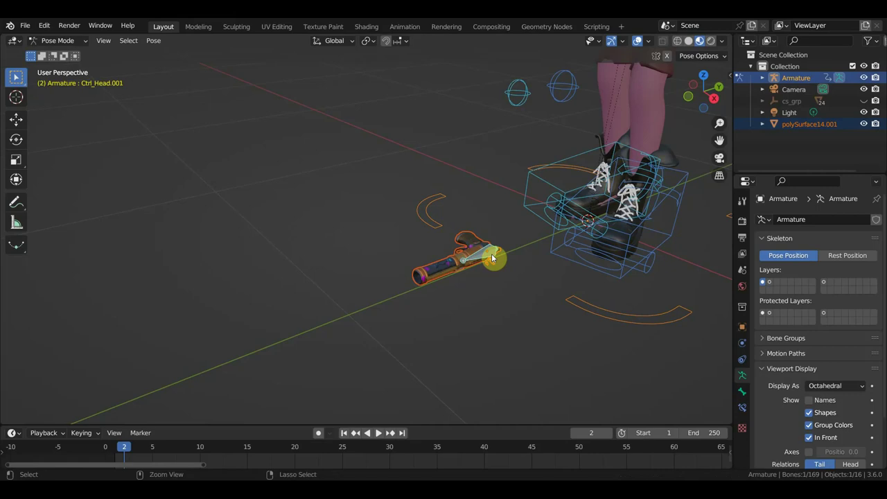
pyautogui.hotkey('ctrl', 'p')
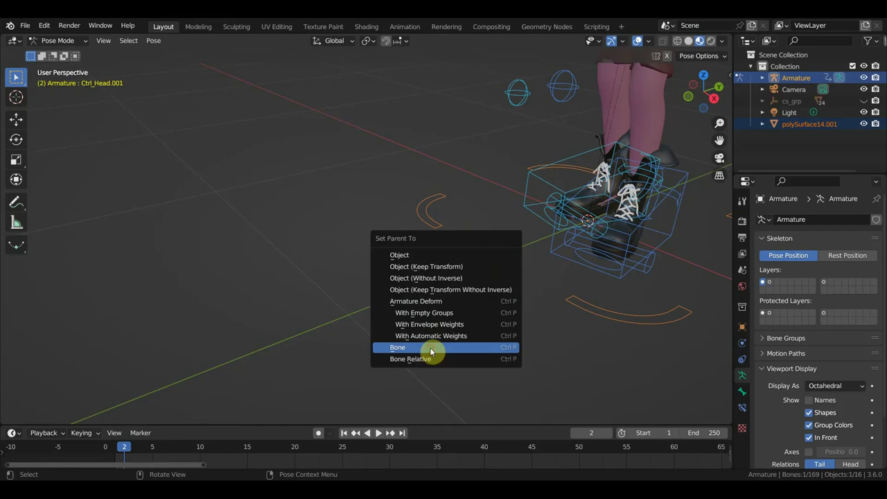
pyautogui.click(468, 343)
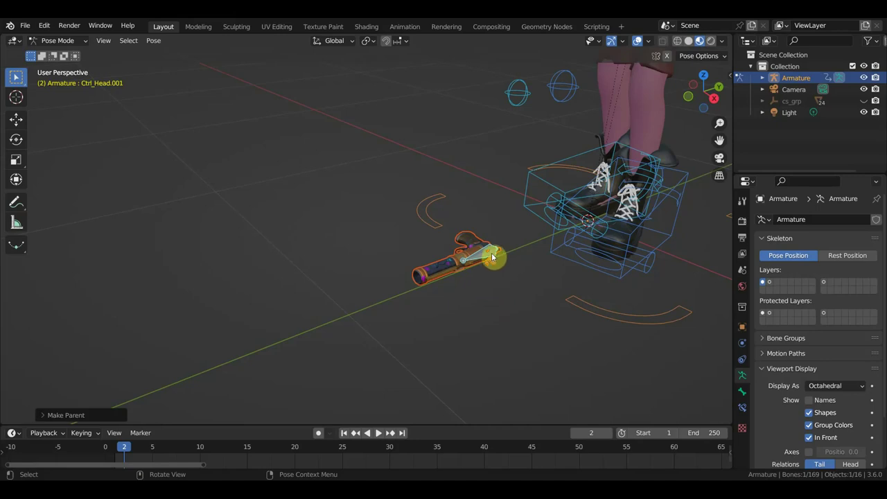
pyautogui.click(66, 41)
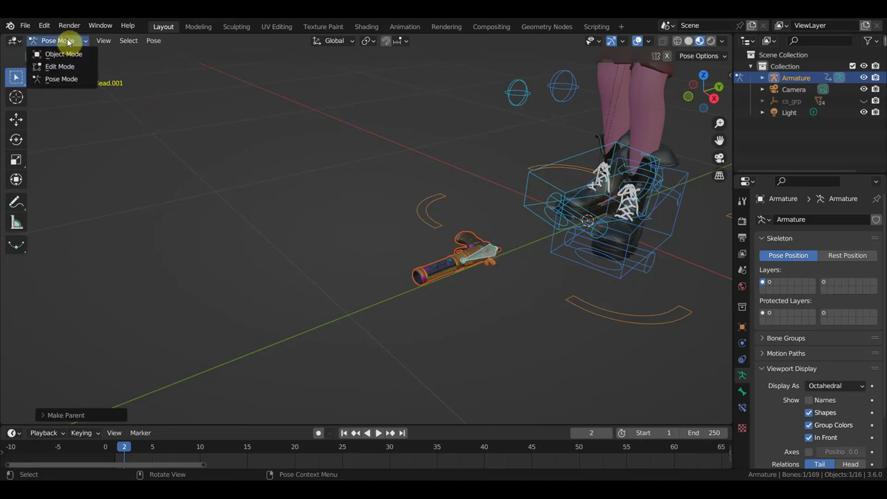
pyautogui.click(64, 54)
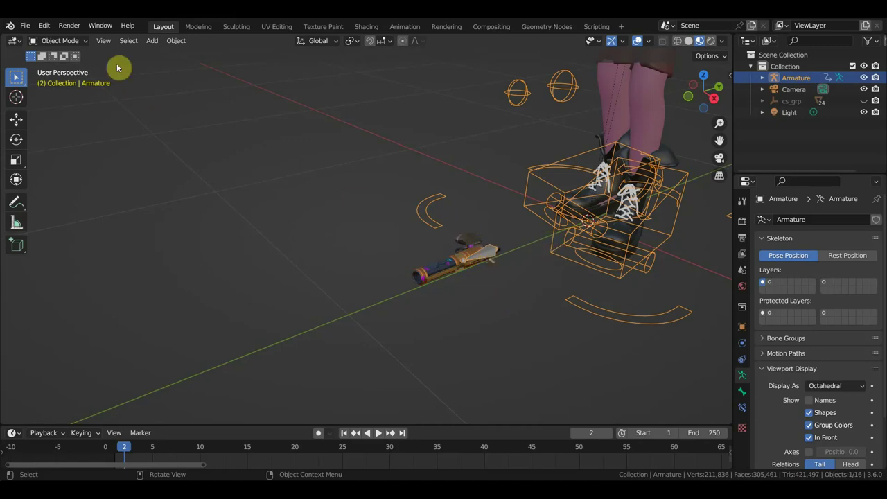
# - Install the dynamic_parent zip from Downloads through Preferences > Add-ons, then close Preferences
pyautogui.click(43, 26)
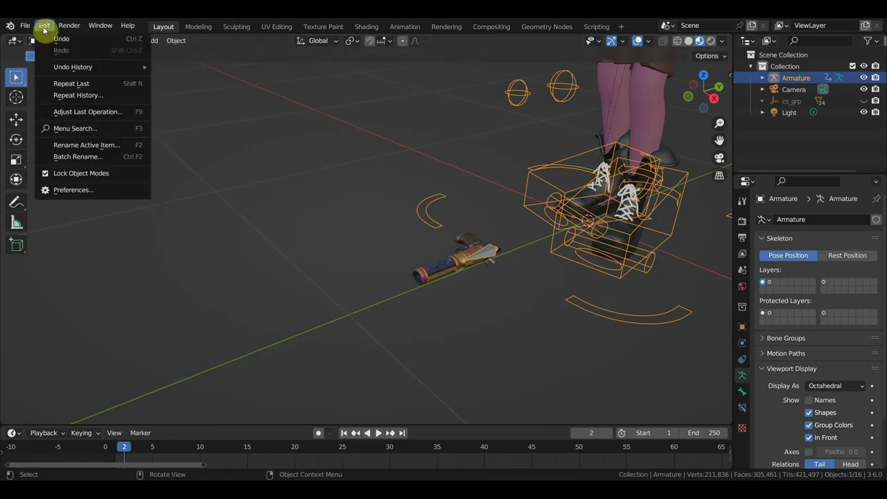
pyautogui.click(81, 191)
pyautogui.click(296, 52)
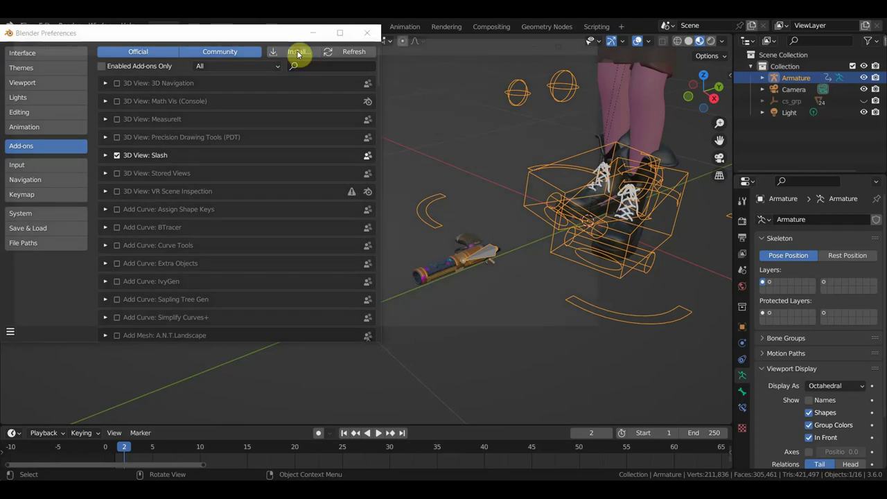
pyautogui.click(43, 170)
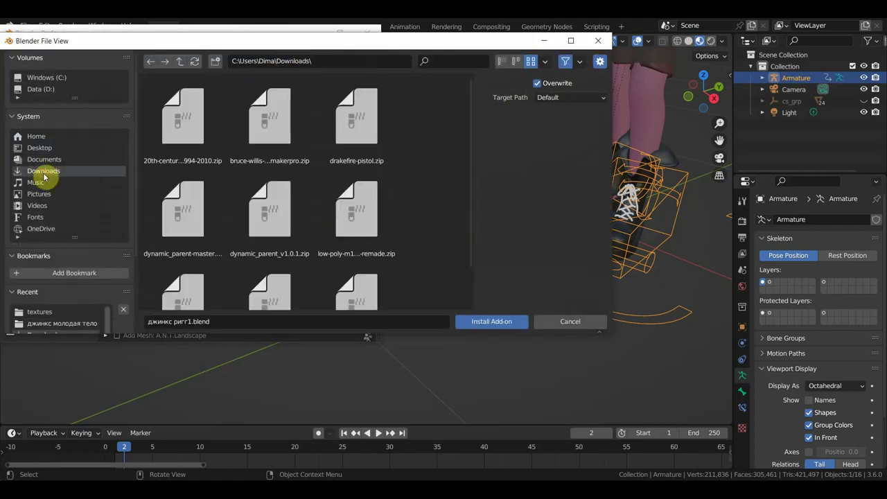
pyautogui.scroll(-2, 208, 197)
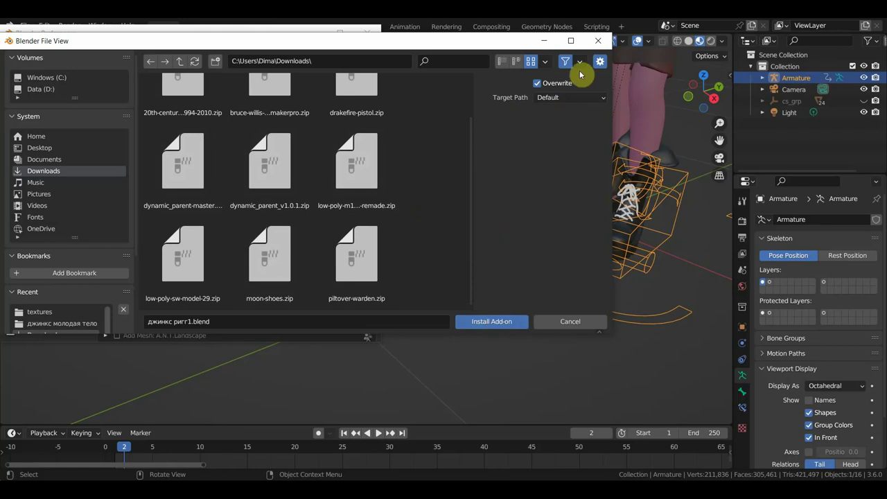
pyautogui.click(491, 321)
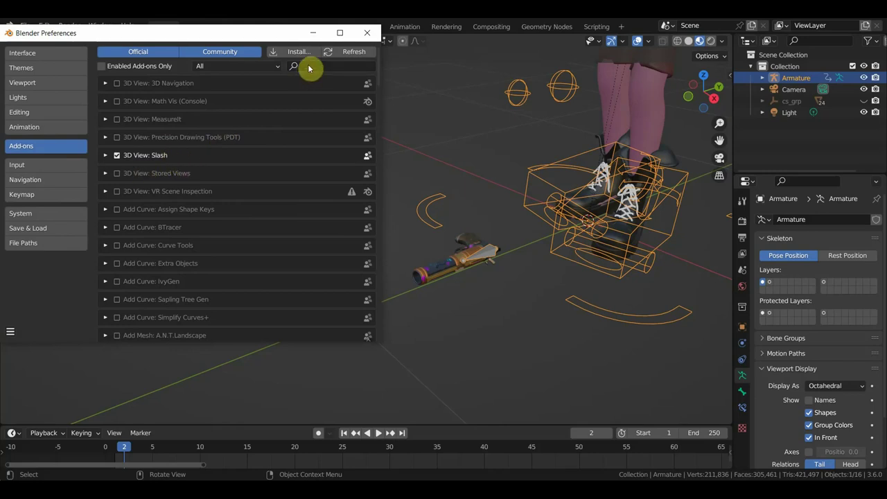
pyautogui.scroll(-2, 152, 239)
pyautogui.scroll(2, 125, 229)
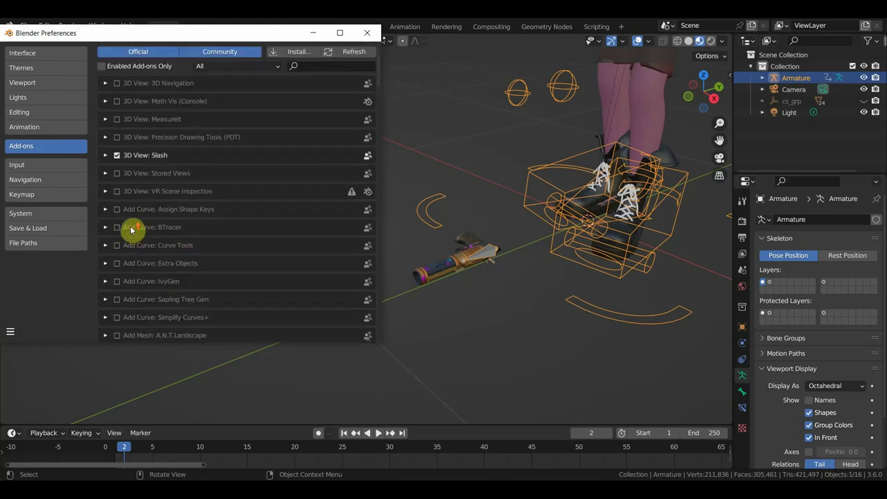
pyautogui.click(361, 36)
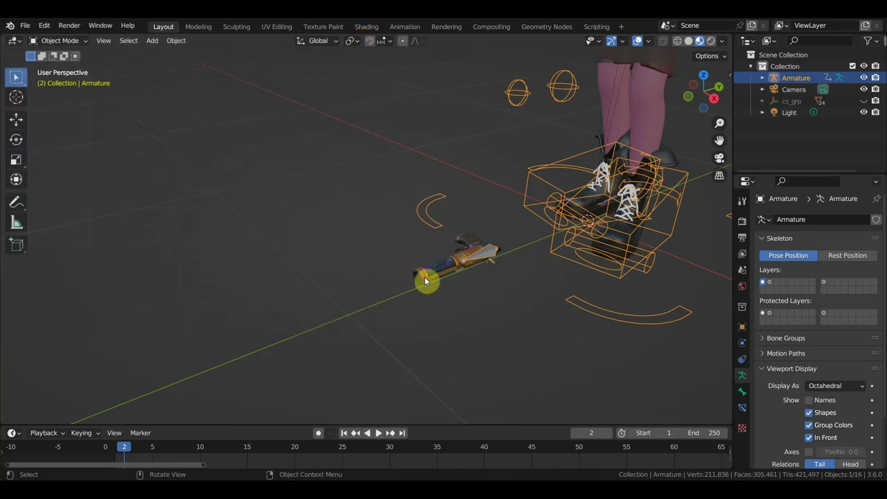
pyautogui.moveTo(424, 280)
pyautogui.mouseDown(button='middle')
pyautogui.moveTo(456, 303)
pyautogui.moveTo(416, 332)
pyautogui.mouseUp(button='middle')
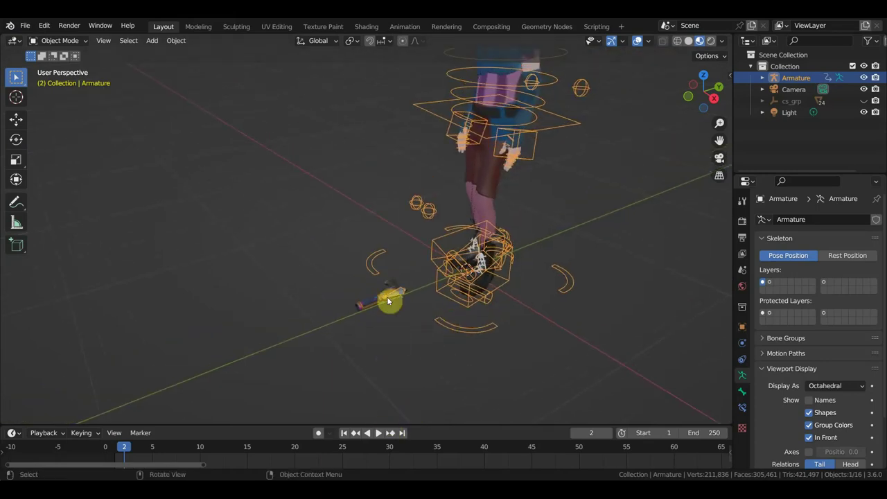
# - Switch the rig to Pose Mode, enlarge the timeline and select all bones to show their keyframes
pyautogui.click(70, 40)
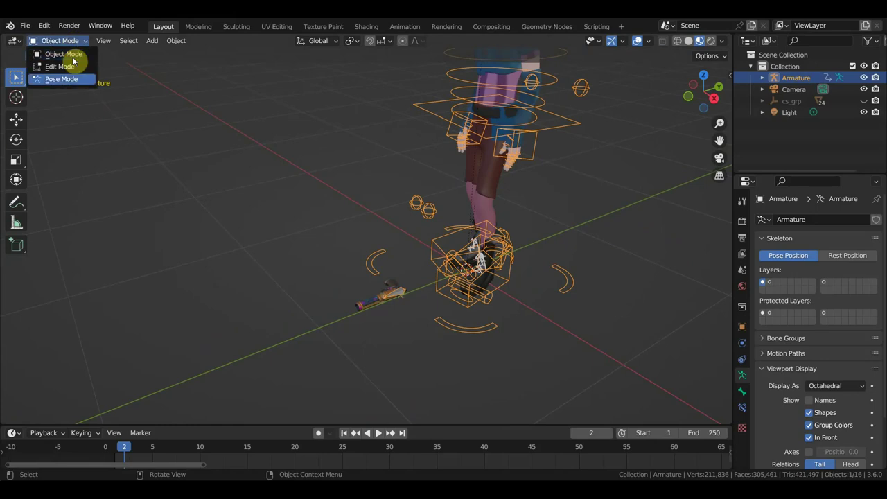
pyautogui.press('Return')
pyautogui.moveTo(367, 291)
pyautogui.mouseDown(button='middle')
pyautogui.moveTo(420, 301)
pyautogui.moveTo(434, 326)
pyautogui.mouseUp(button='middle')
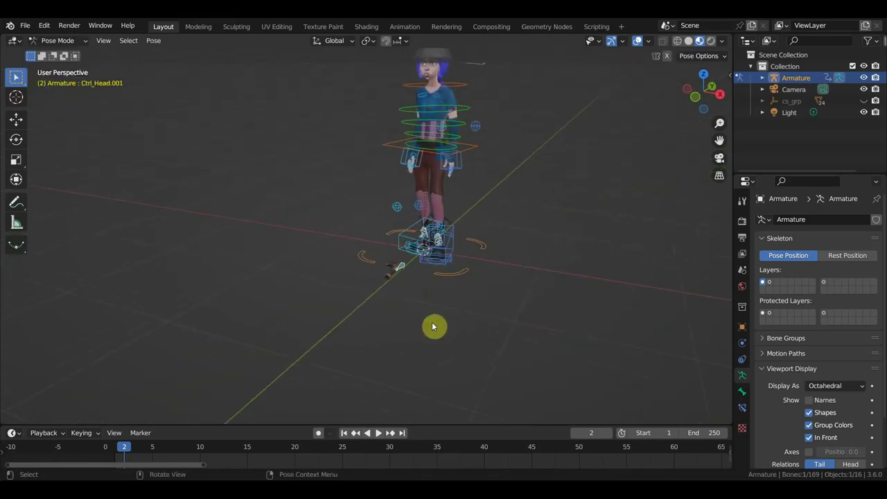
pyautogui.moveTo(436, 423); pyautogui.dragTo(453, 336)
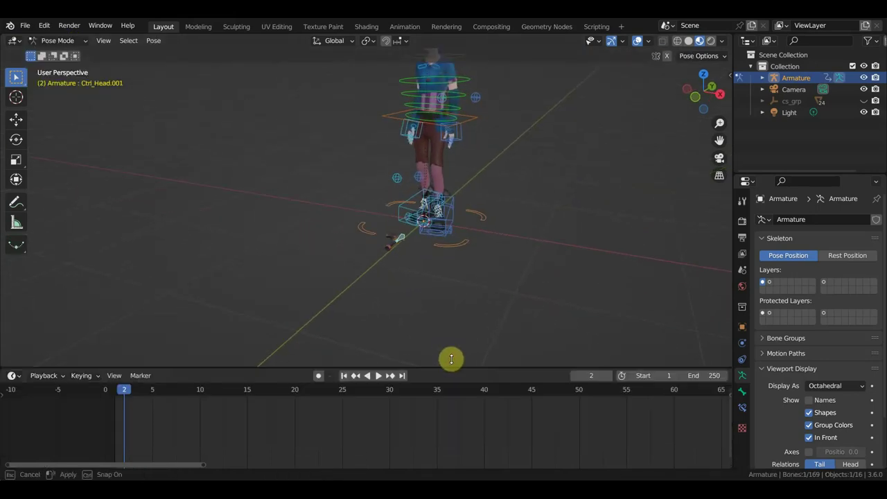
pyautogui.keyDown('ctrl'); pyautogui.scroll(-3, 365, 418); pyautogui.keyUp('ctrl')
pyautogui.scroll(3, 365, 417)
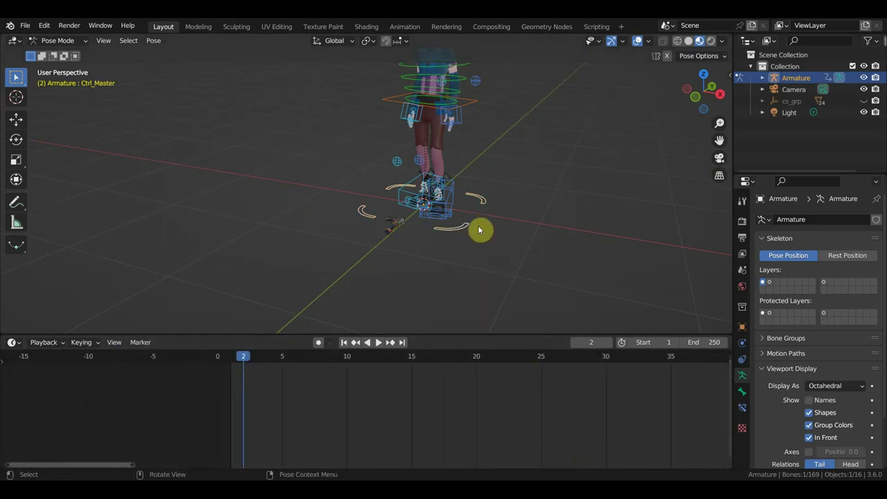
pyautogui.press('a')
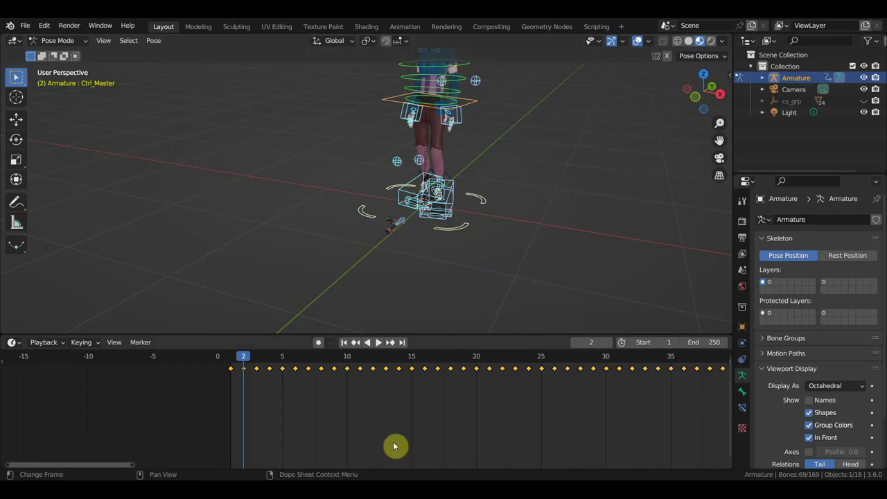
pyautogui.scroll(1, 512, 250)
pyautogui.scroll(1, 511, 255)
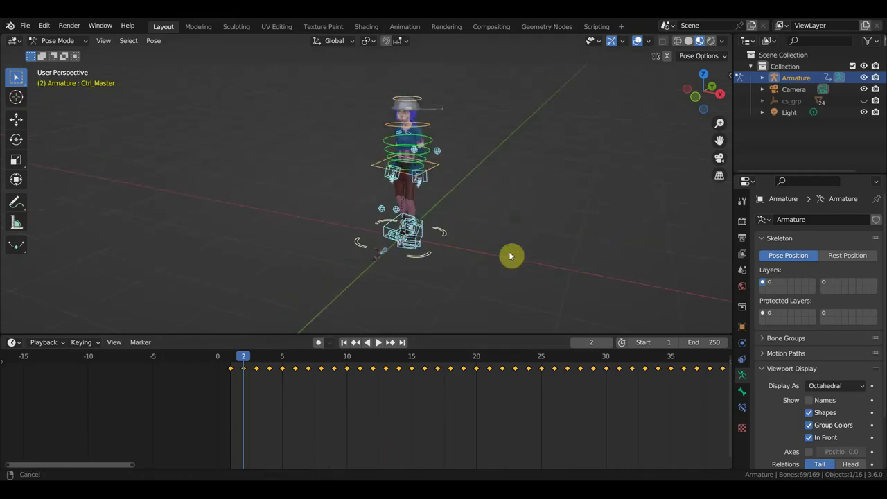
pyautogui.scroll(1, 510, 263)
pyautogui.scroll(2, 504, 281)
pyautogui.moveTo(503, 278)
pyautogui.mouseDown(button='middle')
pyautogui.moveTo(566, 259)
pyautogui.moveTo(560, 290)
pyautogui.mouseUp(button='middle')
pyautogui.scroll(2, 566, 259)
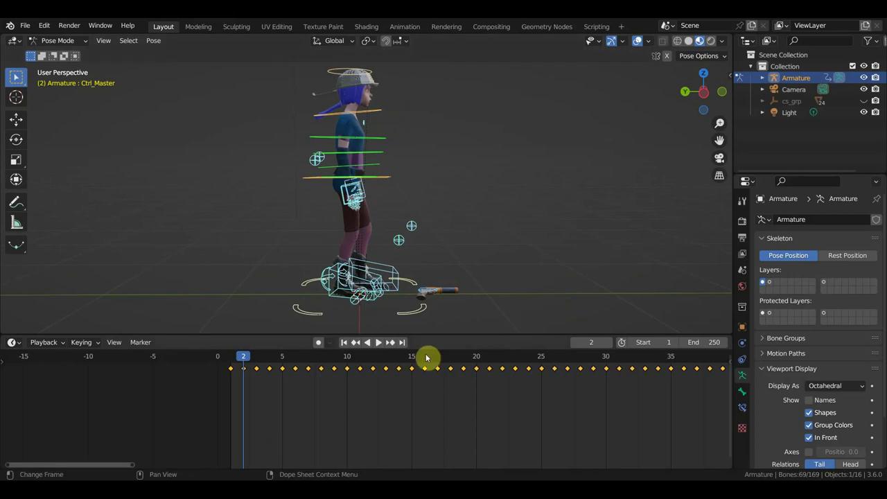
# - Scrub and play the animation to frame 25, where the character crouches by the pistol
pyautogui.moveTo(250, 358); pyautogui.dragTo(508, 390)
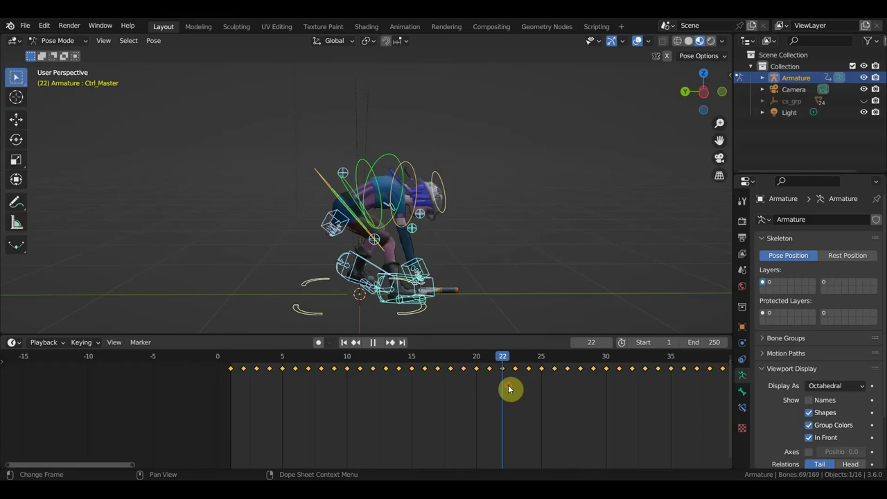
pyautogui.moveTo(533, 319)
pyautogui.mouseDown(button='middle')
pyautogui.moveTo(291, 305)
pyautogui.moveTo(351, 306)
pyautogui.moveTo(415, 227)
pyautogui.moveTo(433, 259)
pyautogui.mouseUp(button='middle')
pyautogui.scroll(2, 416, 232)
pyautogui.press('space')
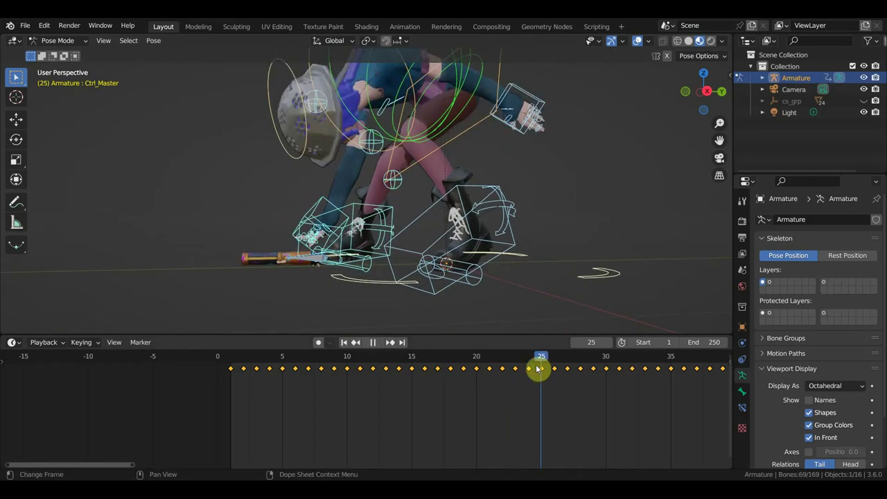
pyautogui.moveTo(545, 373)
pyautogui.mouseDown()
pyautogui.moveTo(590, 382)
pyautogui.moveTo(546, 386)
pyautogui.mouseUp()
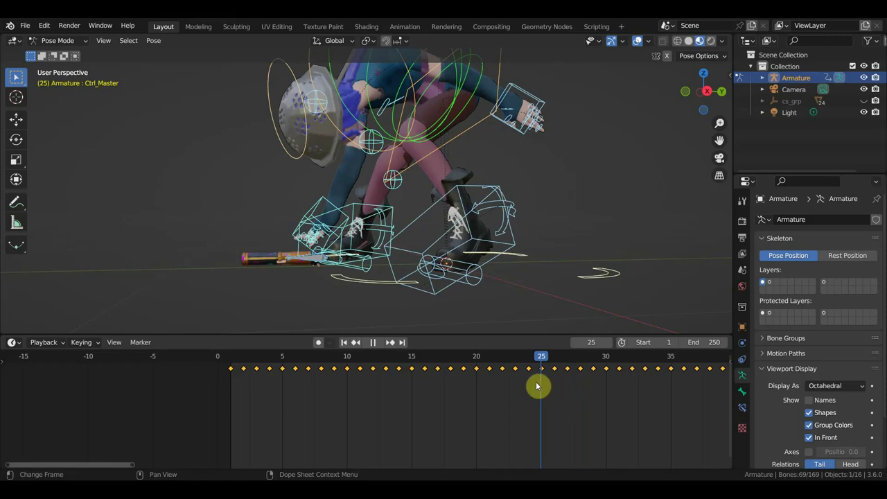
pyautogui.moveTo(536, 386)
pyautogui.mouseDown()
pyautogui.moveTo(527, 389)
pyautogui.moveTo(538, 389)
pyautogui.mouseUp()
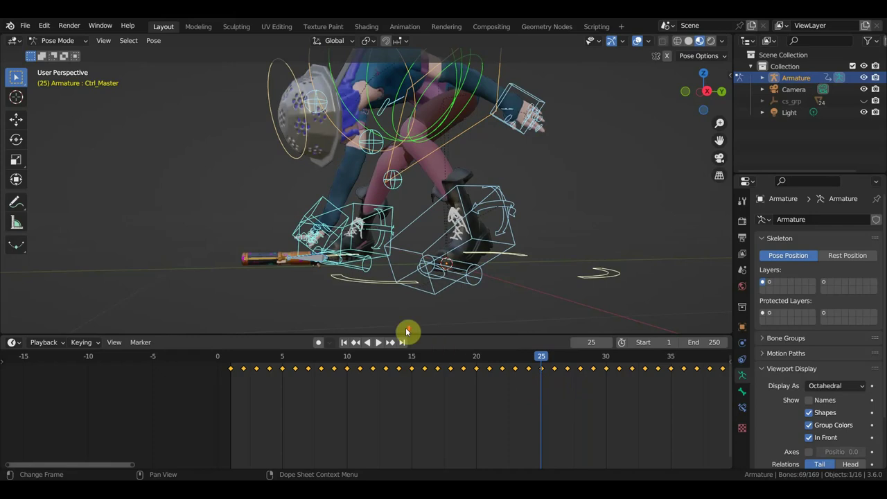
pyautogui.moveTo(406, 329); pyautogui.dragTo(465, 297, button='middle')
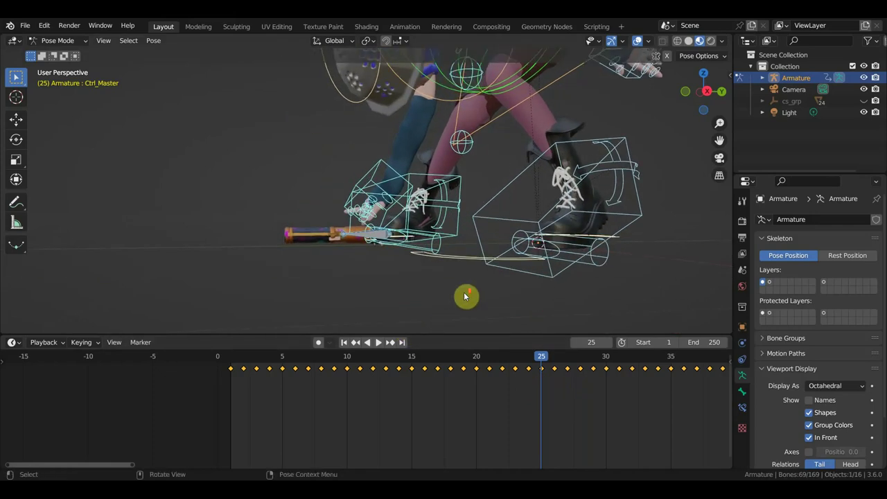
# - Select the Ctrl_Head.001 pistol control bone, lift it with the Move tool, and inspect from the front
pyautogui.click(382, 238)
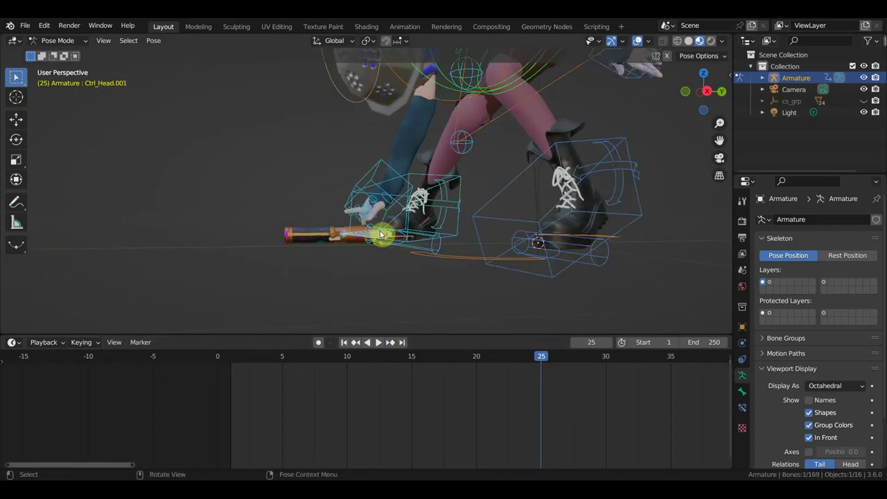
pyautogui.click(16, 119)
pyautogui.moveTo(391, 190)
pyautogui.mouseDown()
pyautogui.moveTo(391, 177)
pyautogui.moveTo(346, 251)
pyautogui.mouseUp()
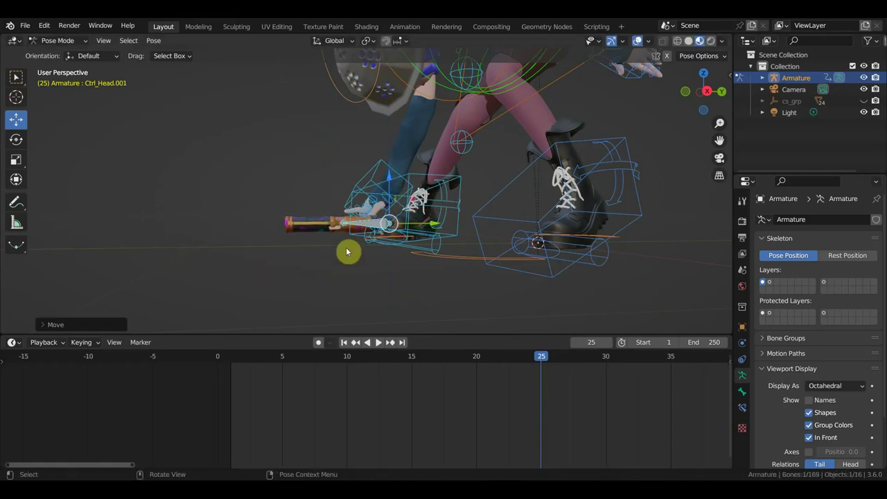
pyautogui.moveTo(346, 251); pyautogui.dragTo(420, 231, button='middle')
pyautogui.scroll(-3, 447, 106)
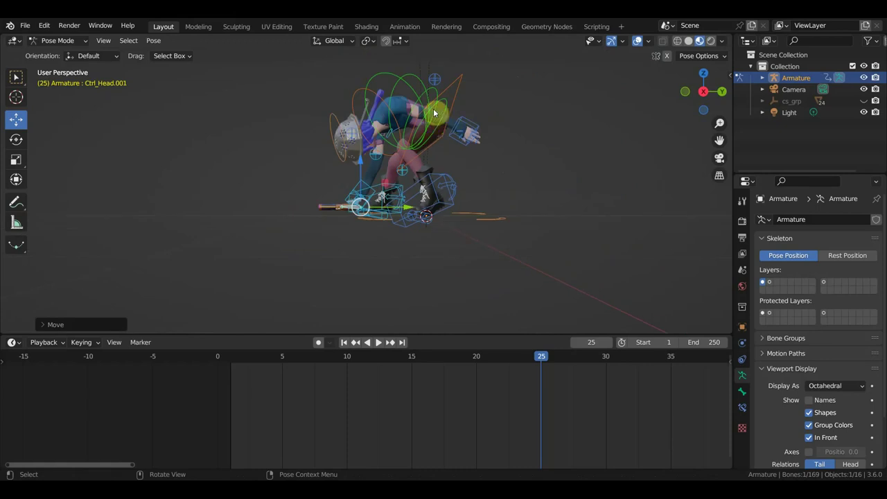
pyautogui.scroll(1, 411, 181)
pyautogui.scroll(2, 415, 184)
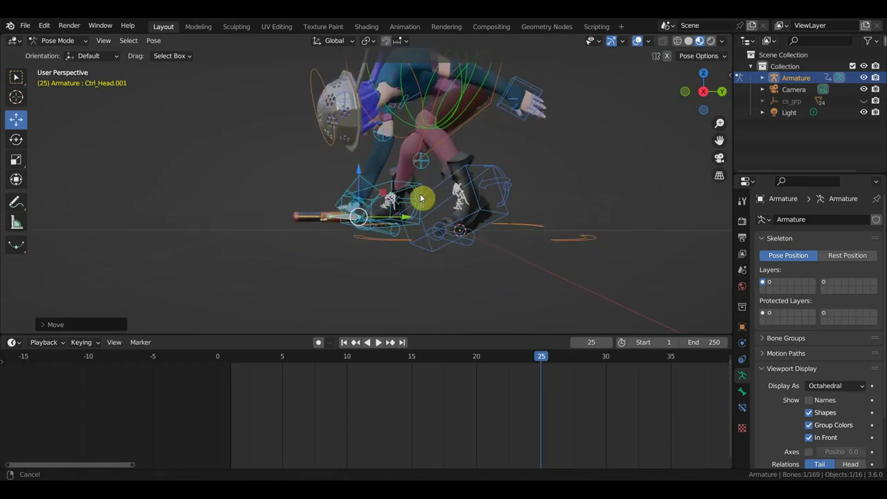
pyautogui.moveTo(420, 193)
pyautogui.mouseDown(button='middle')
pyautogui.moveTo(421, 216)
pyautogui.moveTo(461, 219)
pyautogui.moveTo(420, 219)
pyautogui.mouseUp(button='middle')
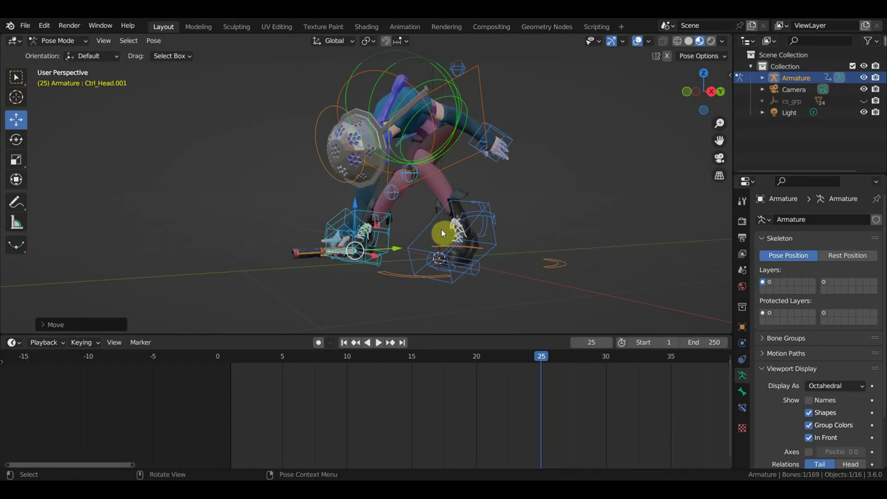
pyautogui.moveTo(409, 246); pyautogui.dragTo(397, 244, button='middle')
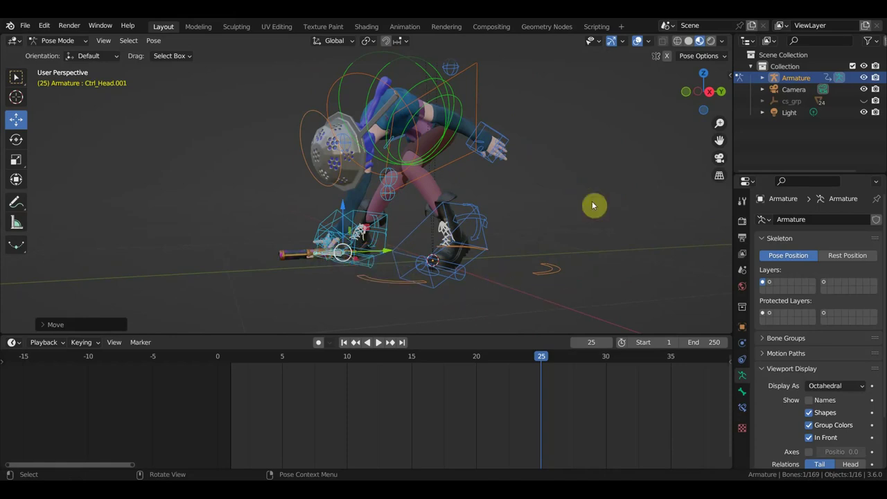
# - Open the Dynamic Parent tab in the viewport sidebar and try Create on the pistol control bone
pyautogui.press('n')
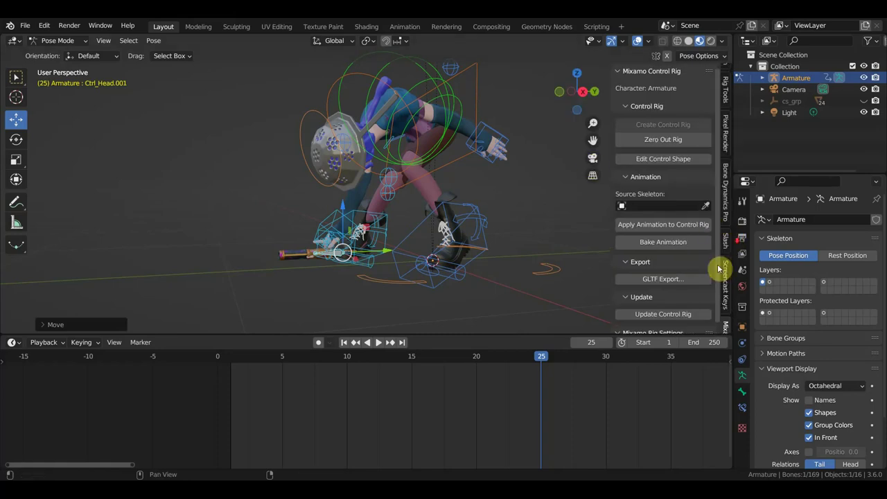
pyautogui.scroll(-5, 726, 308)
pyautogui.click(726, 313)
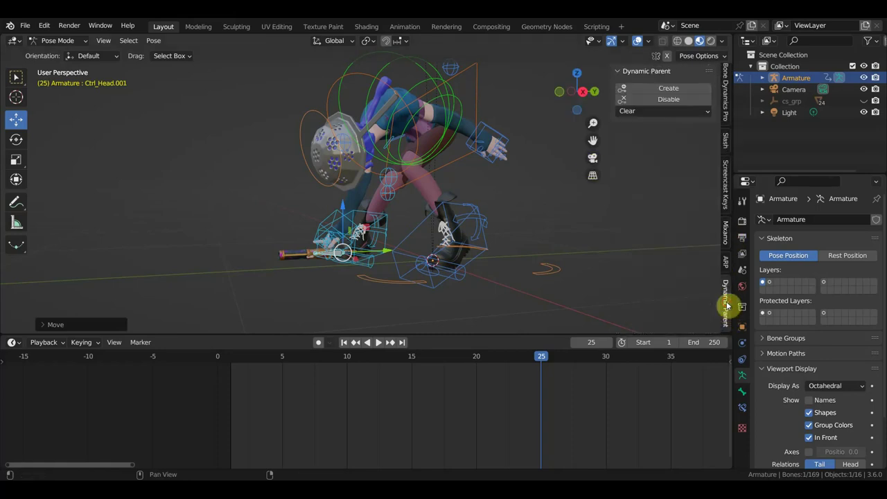
pyautogui.click(665, 90)
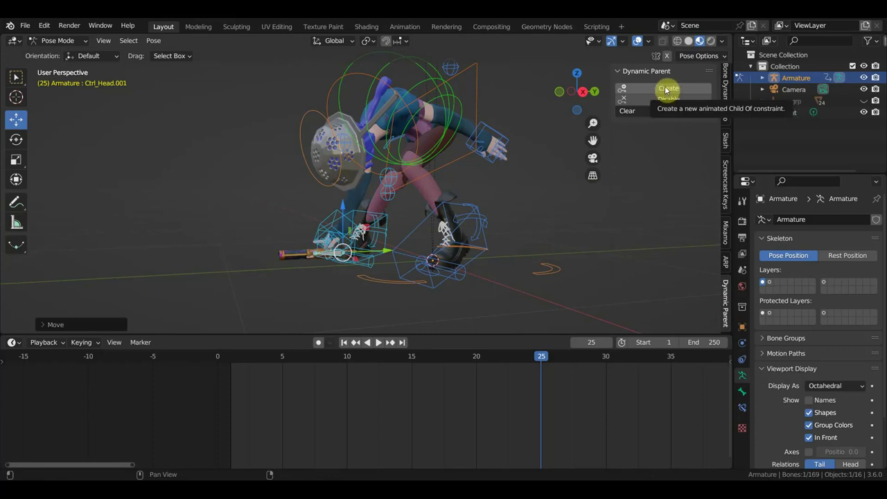
pyautogui.moveTo(435, 233)
pyautogui.mouseDown(button='middle')
pyautogui.moveTo(535, 233)
pyautogui.moveTo(562, 248)
pyautogui.mouseUp(button='middle')
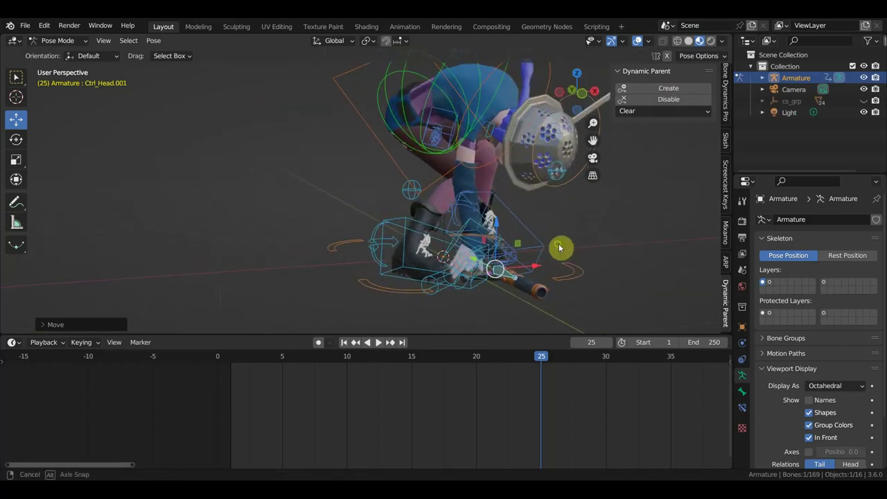
pyautogui.moveTo(501, 270)
pyautogui.mouseDown(button='middle')
pyautogui.moveTo(437, 272)
pyautogui.moveTo(333, 246)
pyautogui.mouseUp(button='middle')
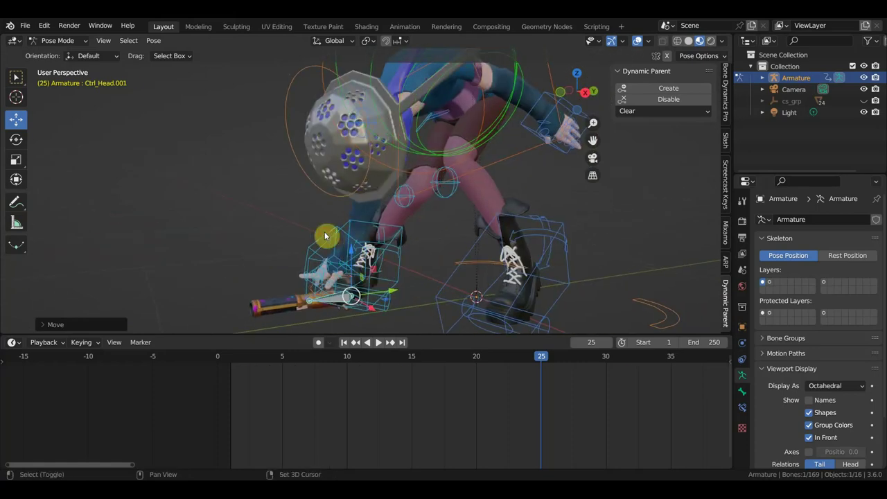
# - Select Ctrl_Hand_IK_Right, then Ctrl_Head.001 as active, and Create the dynamic parent at frame 25
pyautogui.keyDown('shift'); pyautogui.click(325, 236); pyautogui.keyUp('shift')
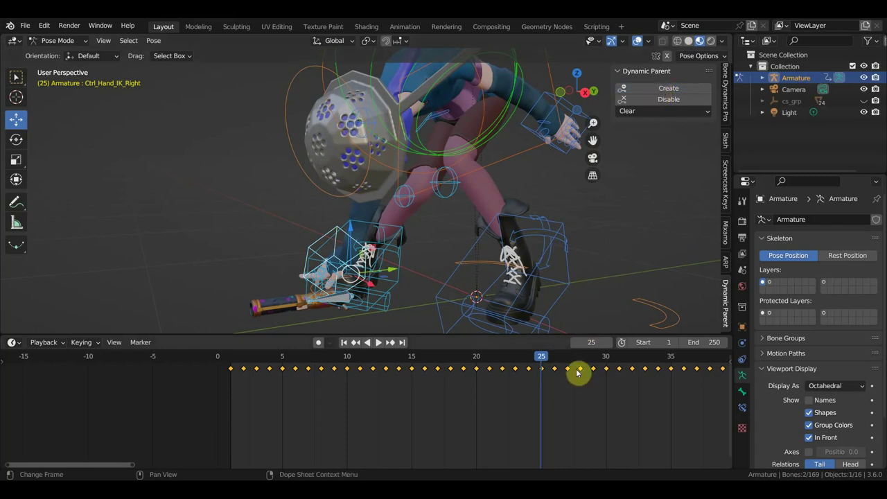
pyautogui.scroll(-2, 570, 380)
pyautogui.scroll(-2, 539, 392)
pyautogui.scroll(-2, 539, 392)
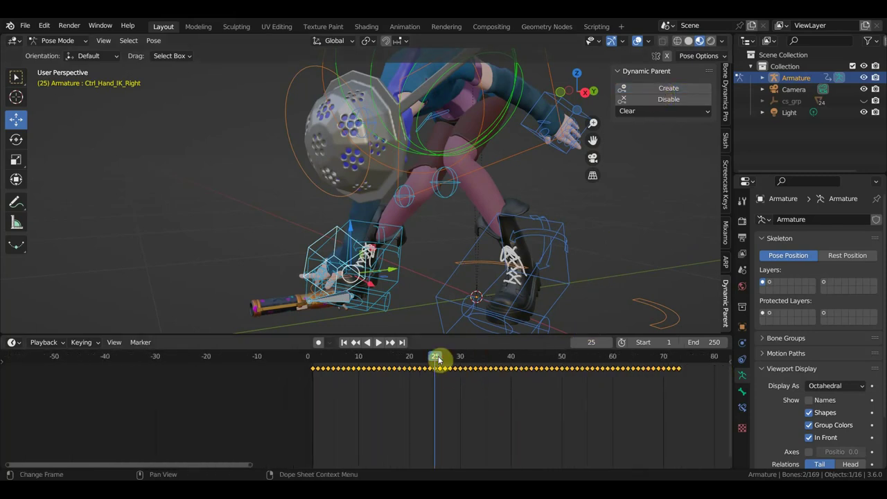
pyautogui.press('space')
pyautogui.moveTo(478, 367)
pyautogui.mouseDown()
pyautogui.moveTo(434, 363)
pyautogui.moveTo(436, 326)
pyautogui.mouseUp()
pyautogui.scroll(2, 462, 259)
pyautogui.scroll(1, 443, 259)
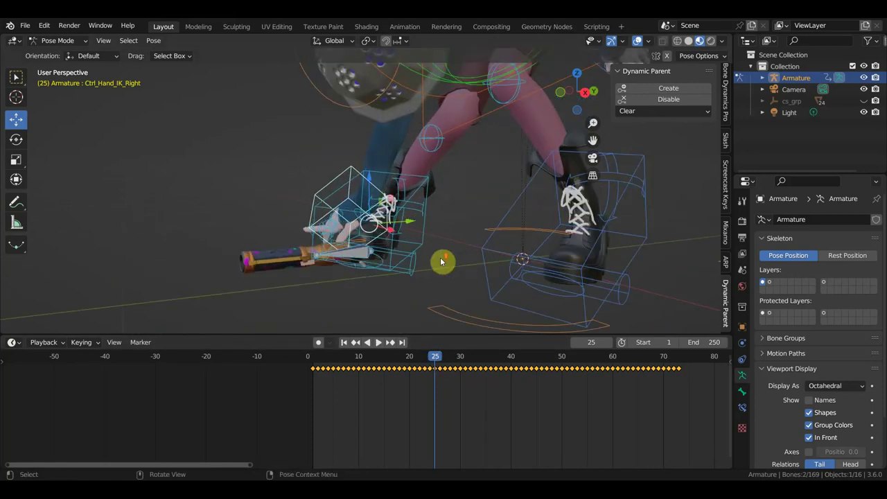
pyautogui.scroll(1, 440, 262)
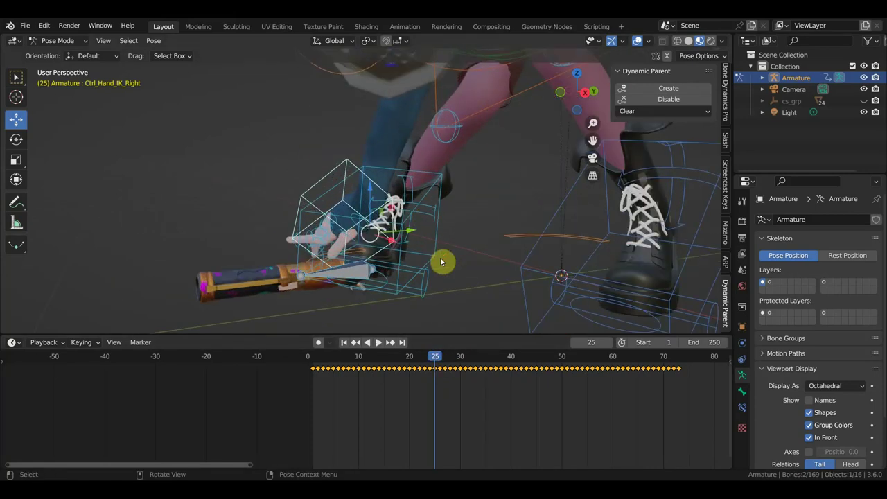
pyautogui.click(320, 184)
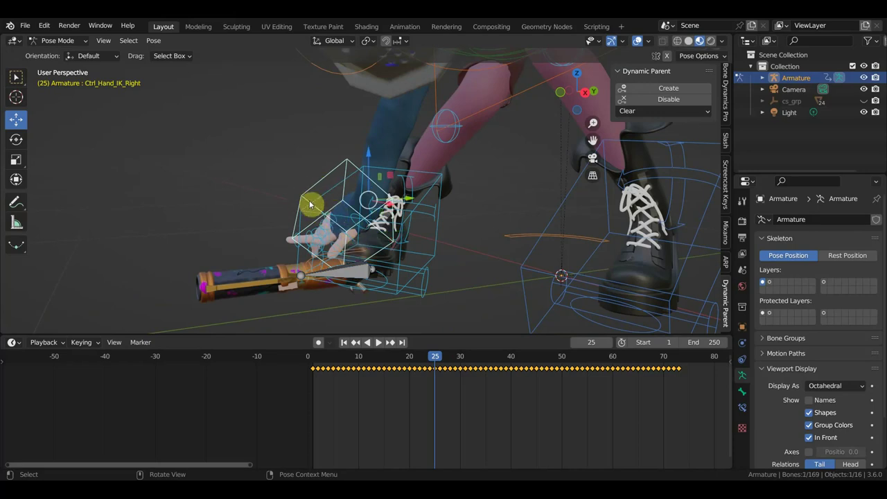
pyautogui.keyDown('shift'); pyautogui.click(342, 272); pyautogui.keyUp('shift')
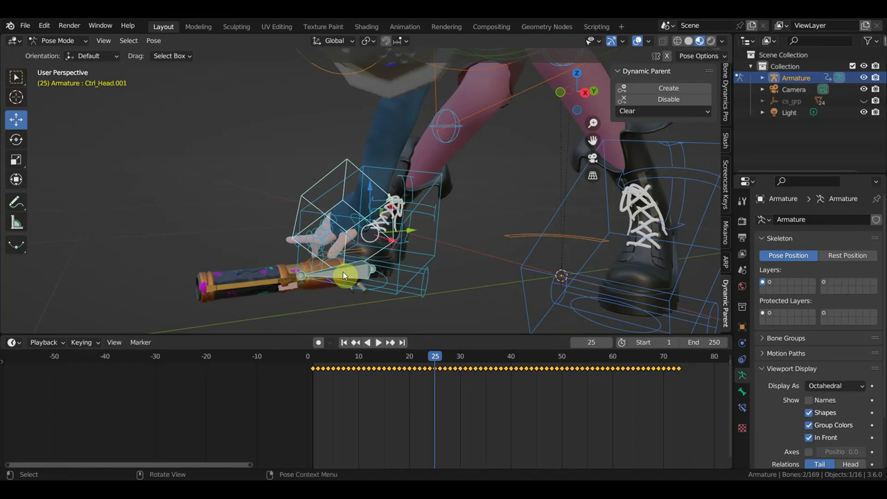
pyautogui.click(663, 91)
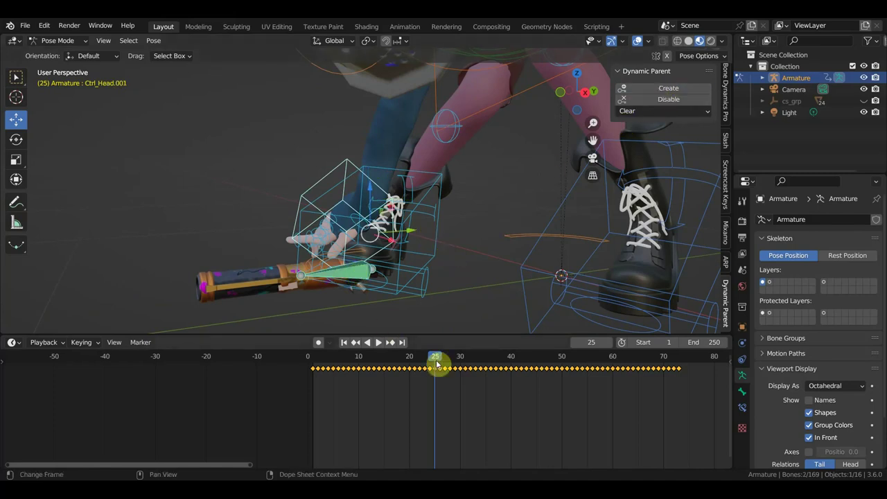
# - Scrub between frames 25 and 34 to confirm the pistol follows the hand
pyautogui.moveTo(445, 357); pyautogui.dragTo(490, 284)
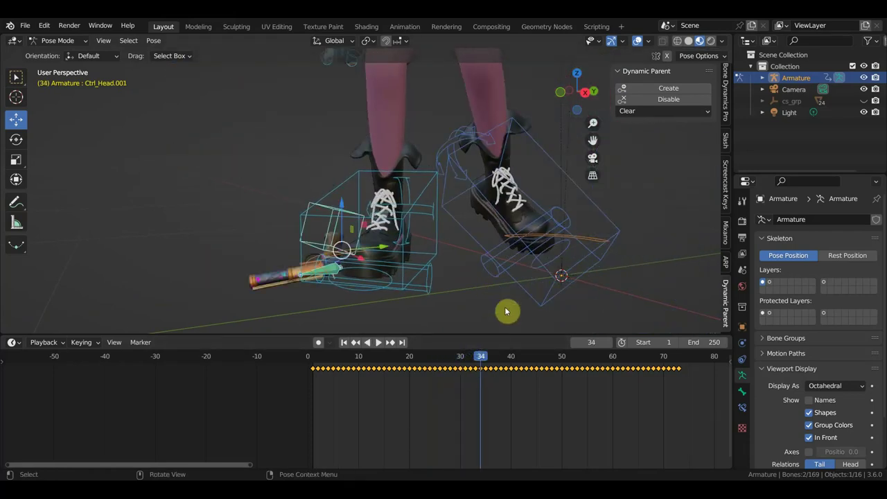
pyautogui.moveTo(476, 282)
pyautogui.keyDown('ctrl'); pyautogui.mouseDown(button='middle')
pyautogui.moveTo(477, 294)
pyautogui.moveTo(475, 56)
pyautogui.moveTo(476, 113)
pyautogui.mouseUp(button='middle'); pyautogui.keyUp('ctrl')
pyautogui.moveTo(419, 188)
pyautogui.mouseDown(button='middle')
pyautogui.moveTo(555, 203)
pyautogui.moveTo(448, 201)
pyautogui.mouseUp(button='middle')
pyautogui.scroll(2, 468, 252)
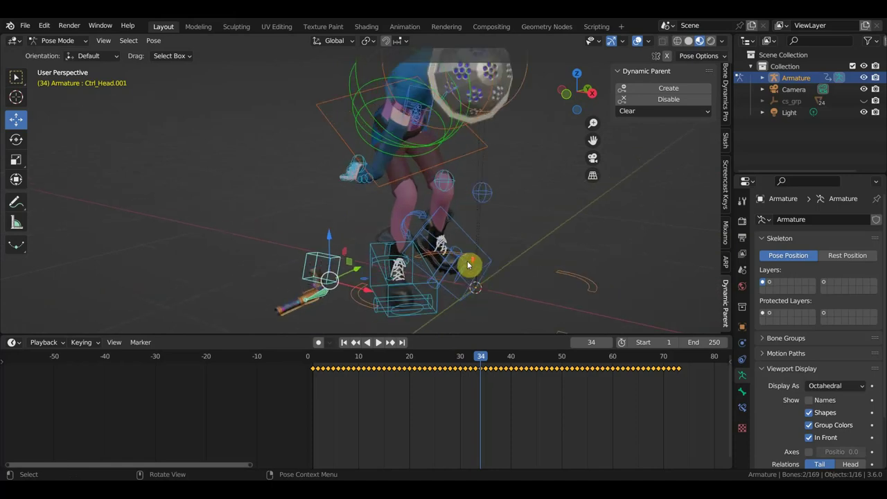
pyautogui.scroll(2, 465, 248)
pyautogui.moveTo(480, 356); pyautogui.dragTo(435, 358)
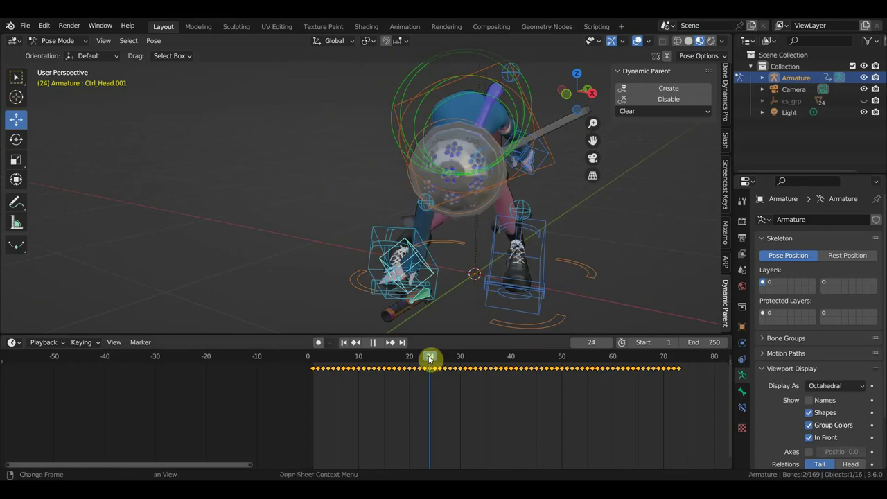
pyautogui.moveTo(430, 355); pyautogui.dragTo(471, 358)
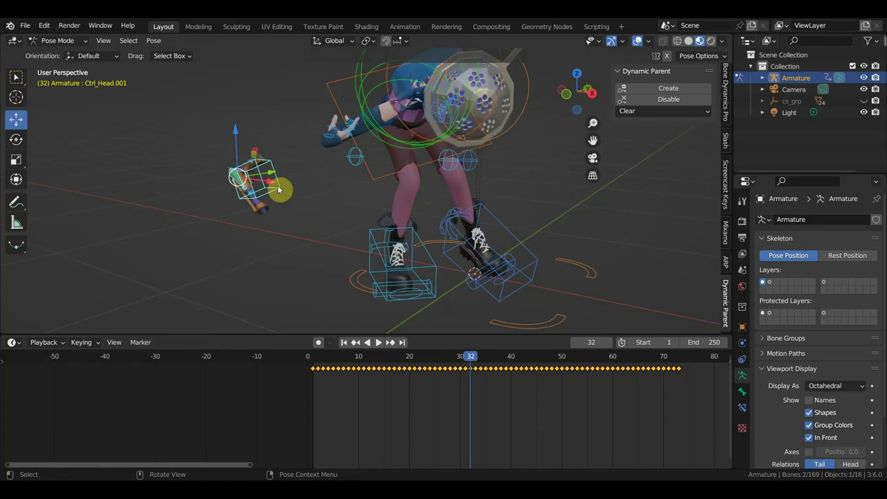
# - Test-drag Ctrl_Hand_IK_Right, undo it with Ctrl+Z, and jump to frame 24
pyautogui.moveTo(277, 185); pyautogui.dragTo(271, 210)
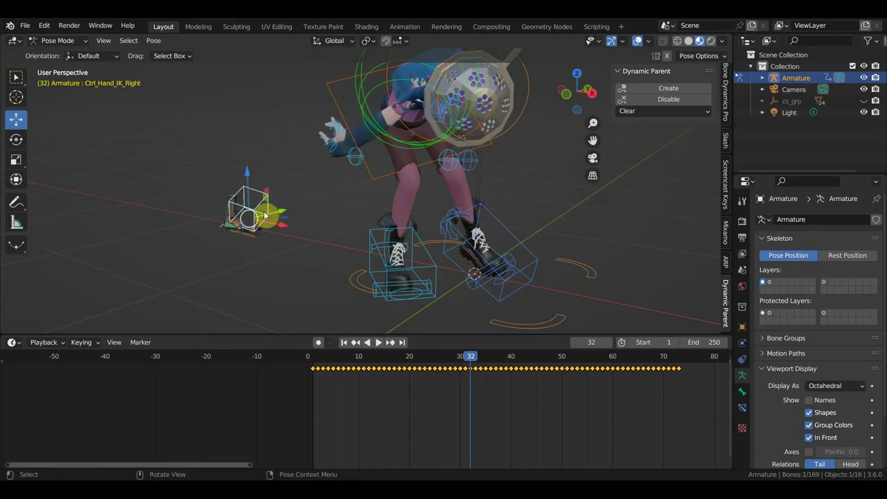
pyautogui.hotkey('ctrl', 'z')
pyautogui.hotkey('ctrl', 'z')
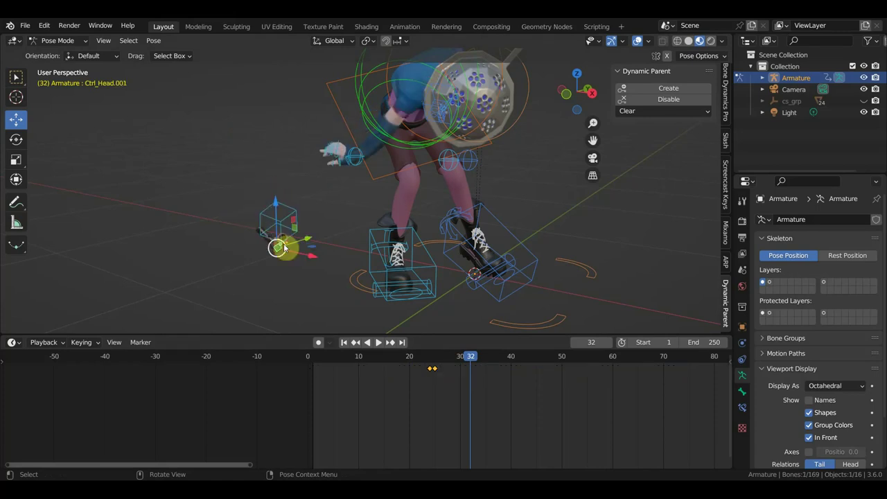
pyautogui.click(429, 363)
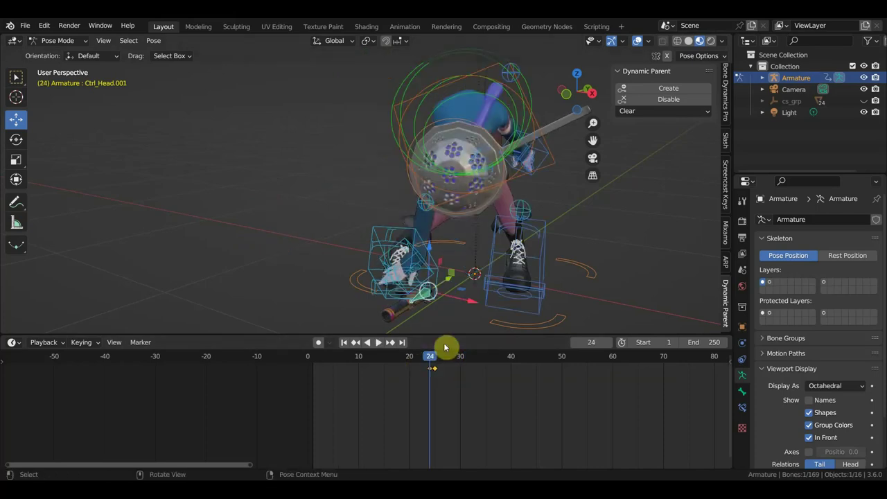
# - Reselect the pistol control Ctrl_Head.001, try to release it from the hand, and box-select the frame 24 keys
pyautogui.click(425, 296)
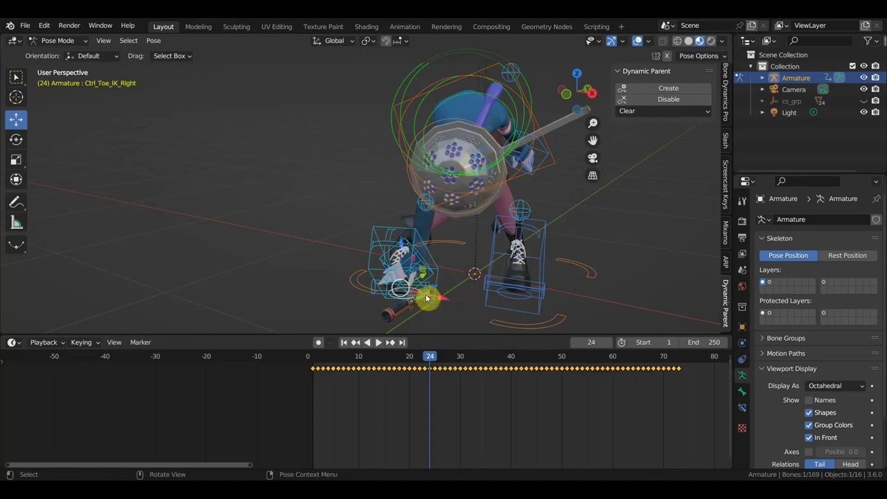
pyautogui.click(424, 296)
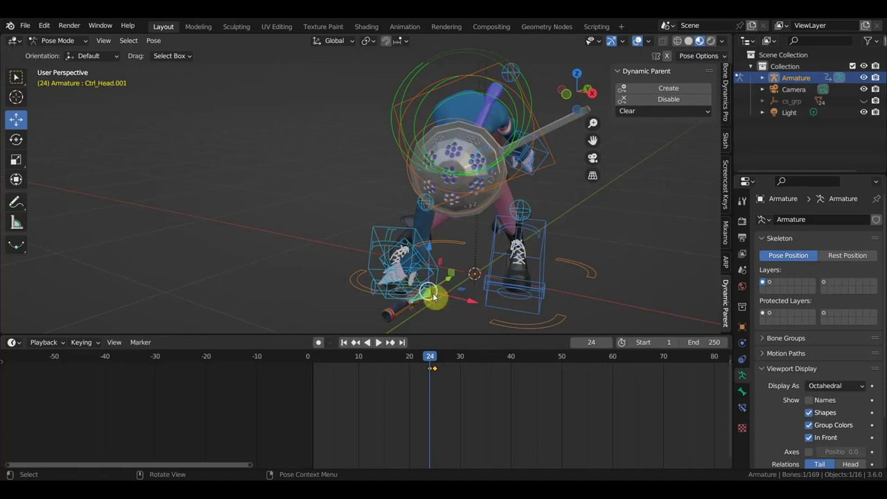
pyautogui.click(673, 100)
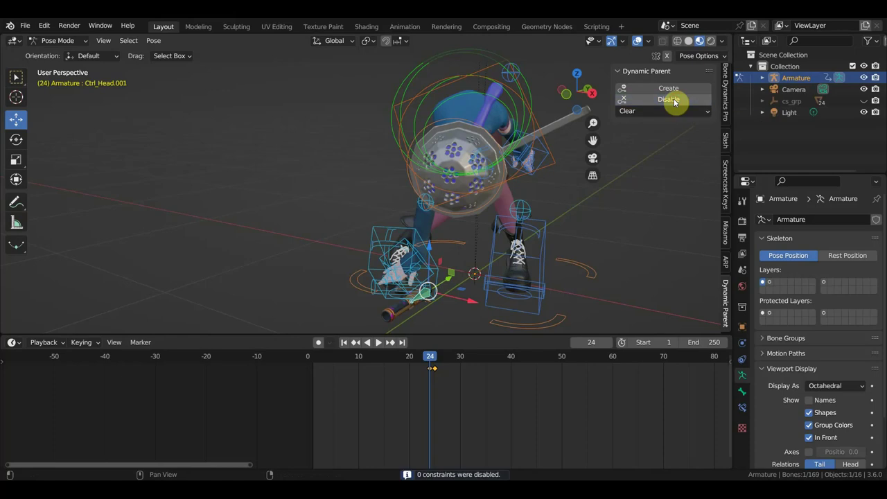
pyautogui.moveTo(444, 375)
pyautogui.mouseDown()
pyautogui.moveTo(420, 367)
pyautogui.moveTo(430, 360)
pyautogui.mouseUp()
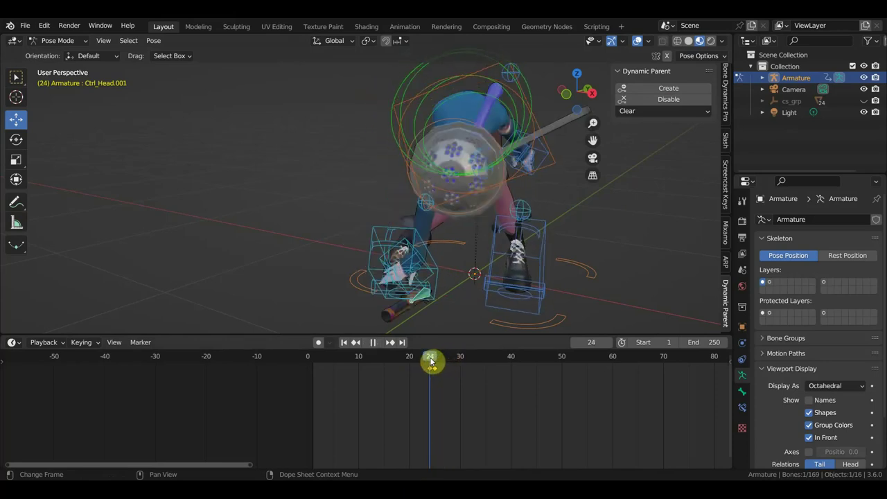
pyautogui.click(684, 100)
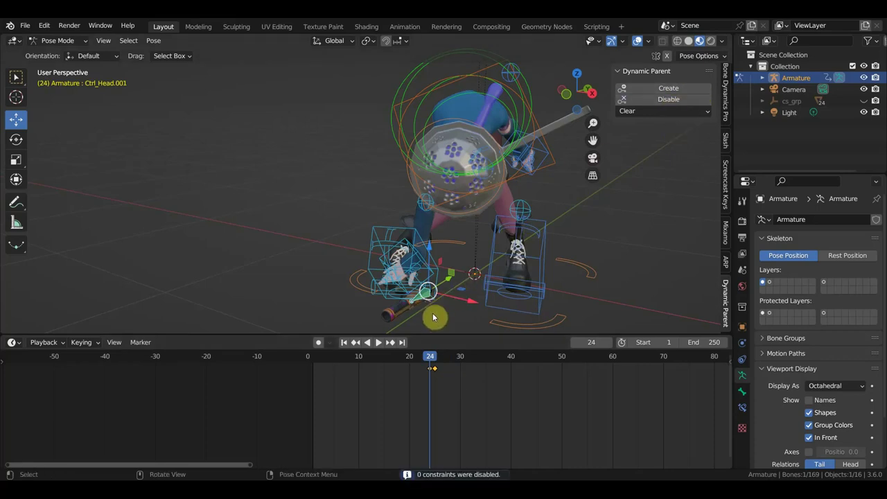
# - At frame 25, disable the pistol's Child Of link to the hand and show the armature's object constraints
pyautogui.click(436, 362)
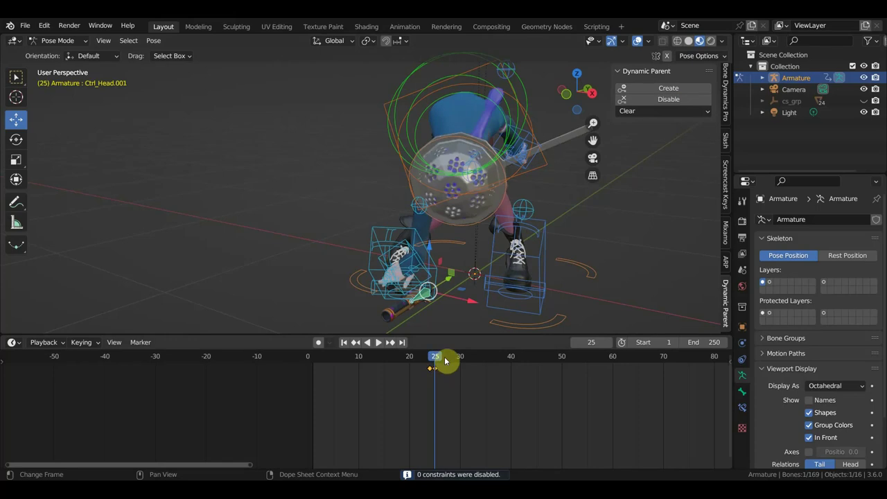
pyautogui.click(664, 100)
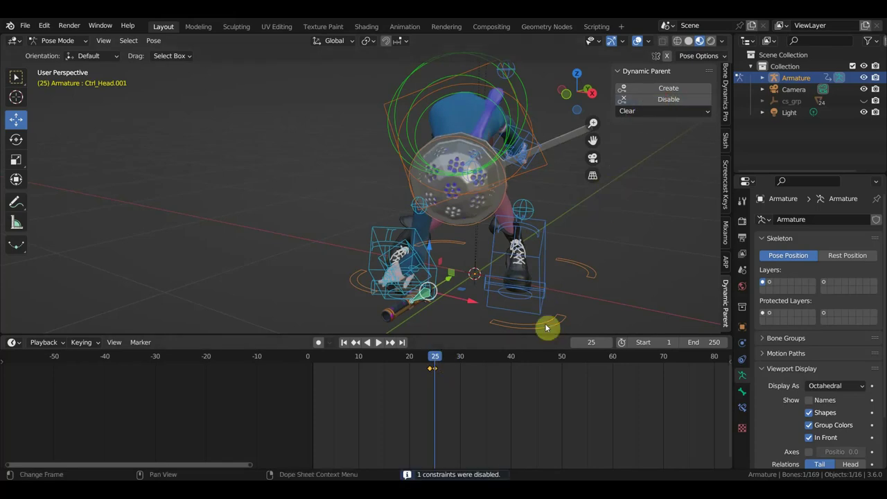
pyautogui.click(743, 360)
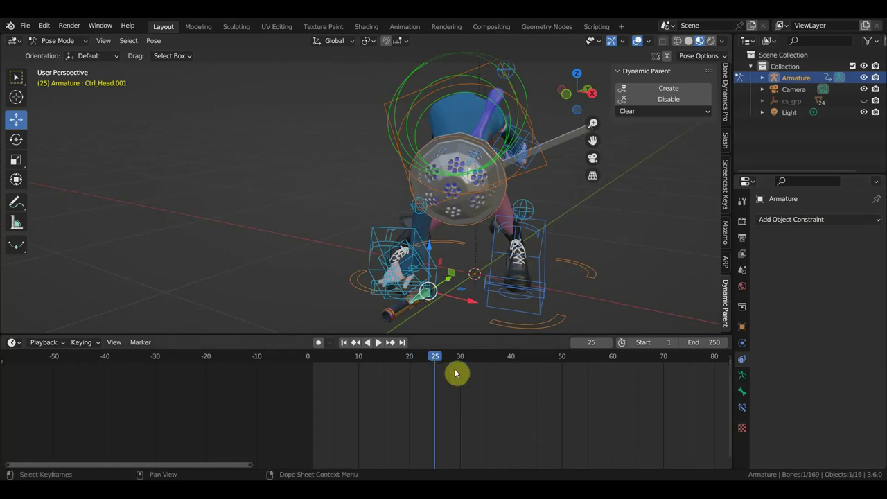
pyautogui.moveTo(448, 322); pyautogui.dragTo(406, 328, button='middle')
pyautogui.scroll(1, 447, 284)
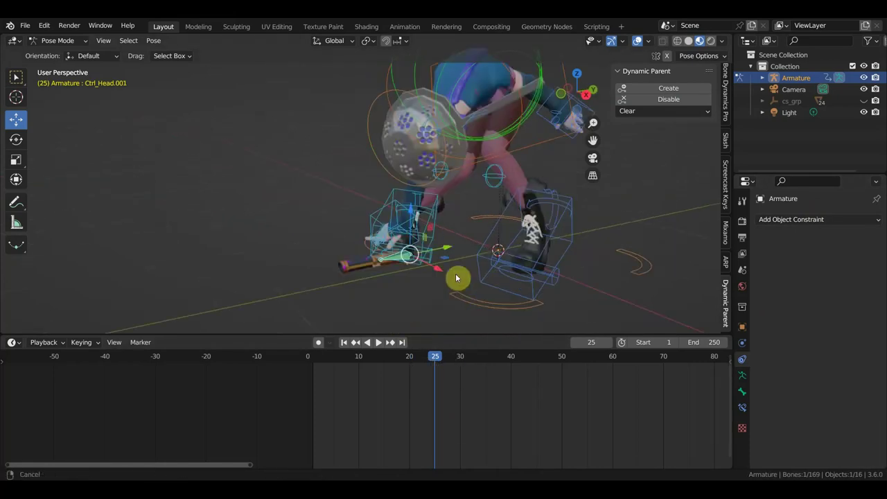
pyautogui.scroll(1, 461, 267)
pyautogui.scroll(1, 472, 248)
pyautogui.moveTo(466, 246); pyautogui.dragTo(494, 245, button='middle')
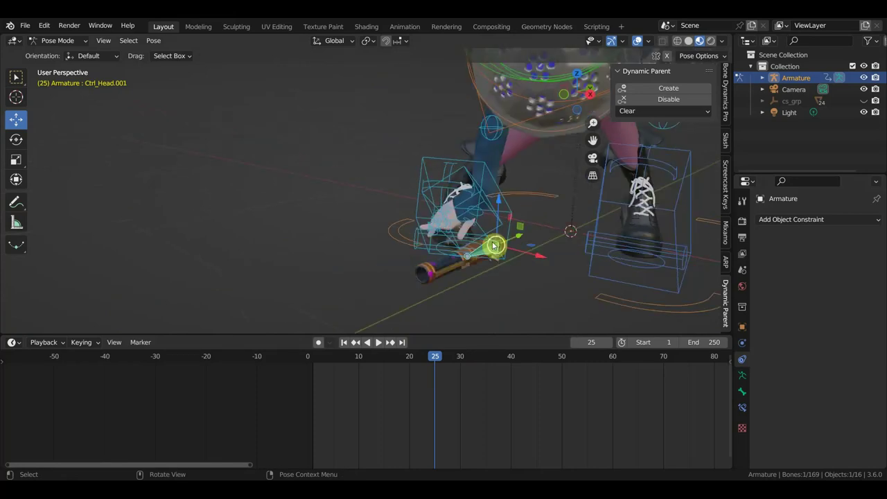
pyautogui.click(470, 179)
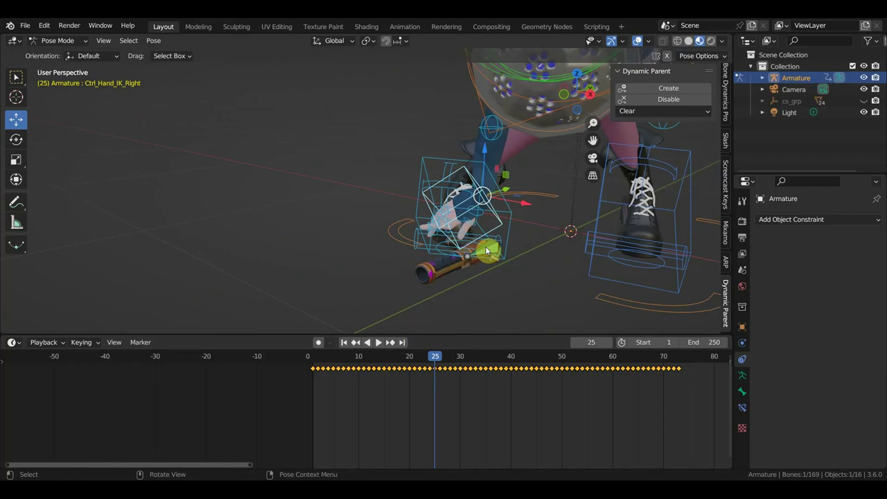
pyautogui.click(491, 248)
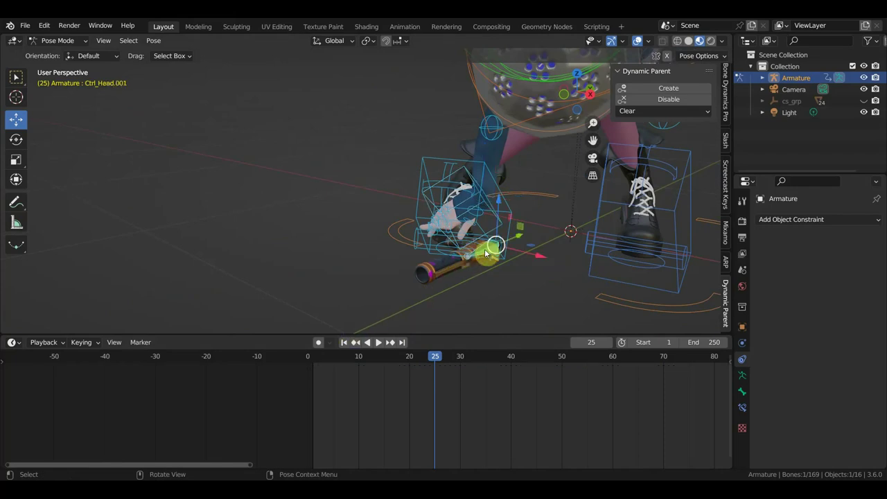
# - Key the pistol control's Location & Rotation at frame 1
pyautogui.click(315, 365)
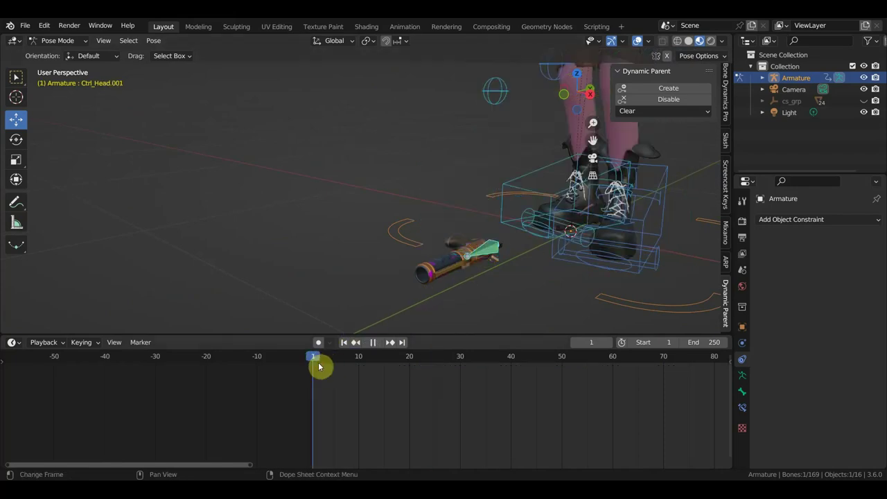
pyautogui.press('i')
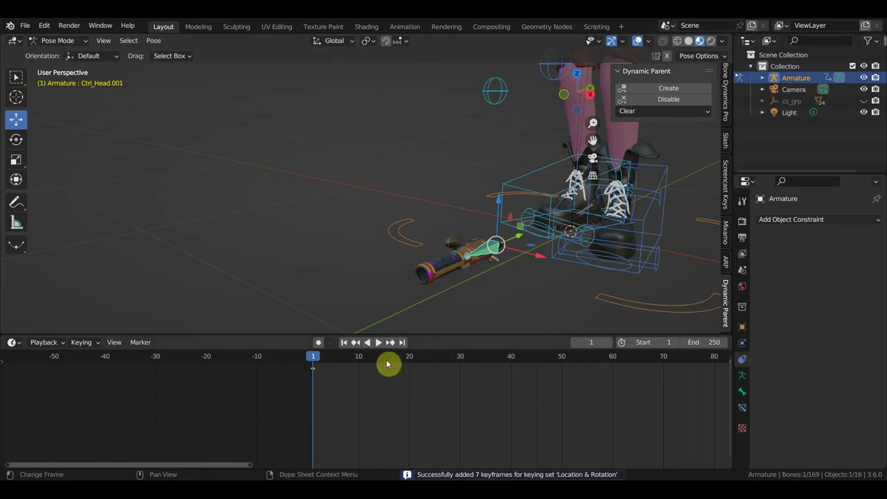
pyautogui.click(425, 360)
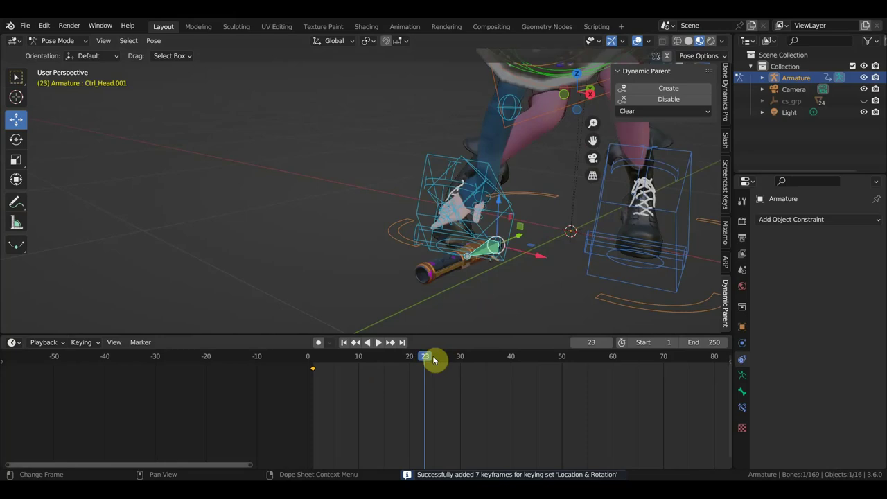
# - At frame 26, shift the pistol control along X, then select the right-hand IK control
pyautogui.moveTo(438, 361); pyautogui.dragTo(438, 361)
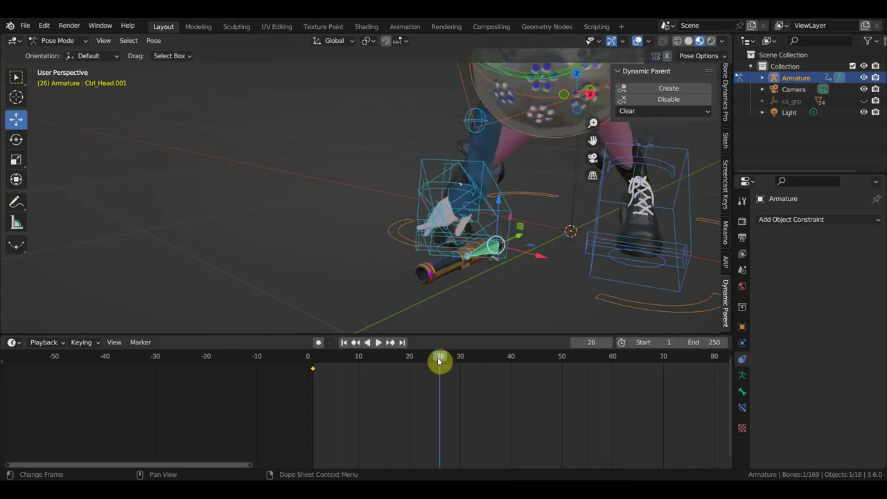
pyautogui.moveTo(518, 296); pyautogui.dragTo(536, 304, button='middle')
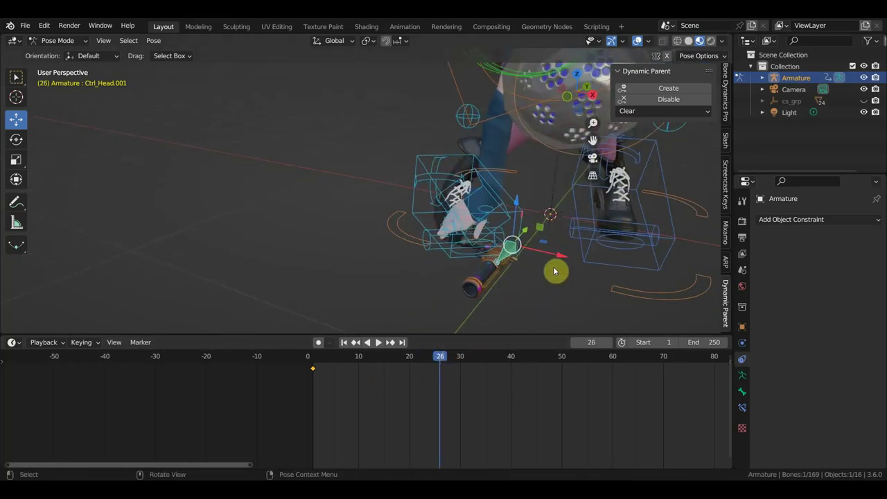
pyautogui.moveTo(565, 259)
pyautogui.mouseDown()
pyautogui.moveTo(543, 256)
pyautogui.moveTo(608, 292)
pyautogui.moveTo(541, 279)
pyautogui.moveTo(554, 295)
pyautogui.mouseUp()
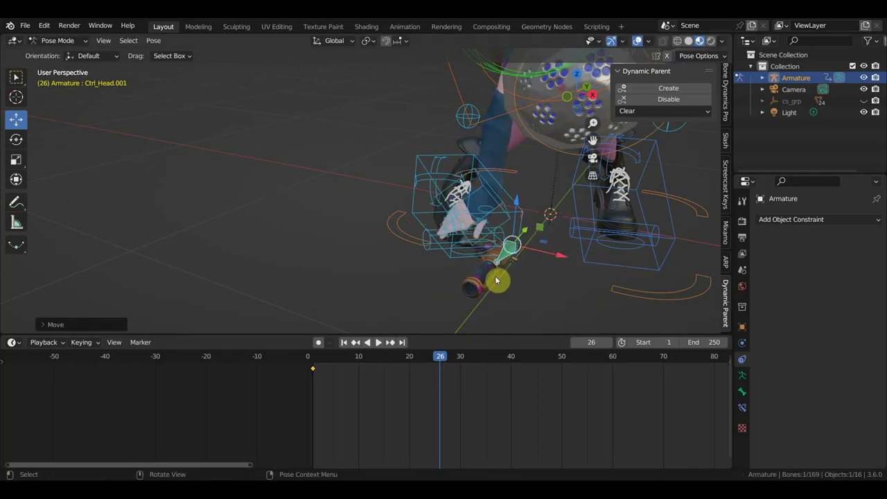
pyautogui.click(484, 188)
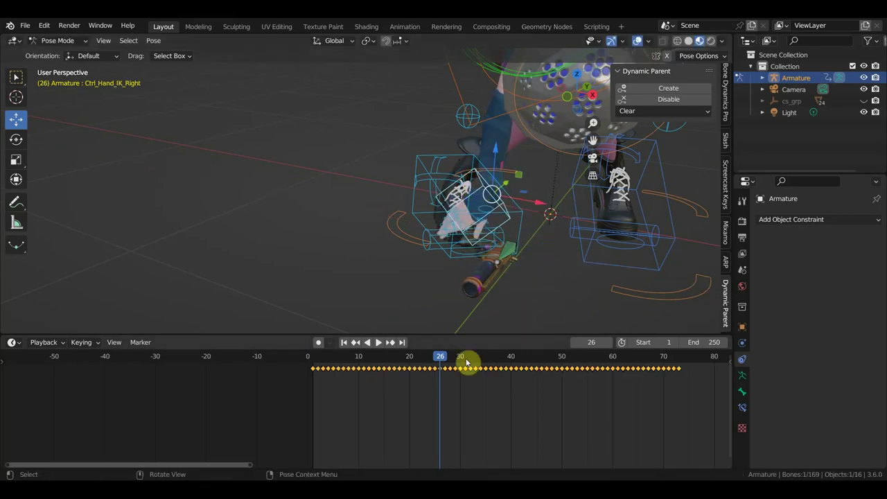
pyautogui.scroll(2, 443, 382)
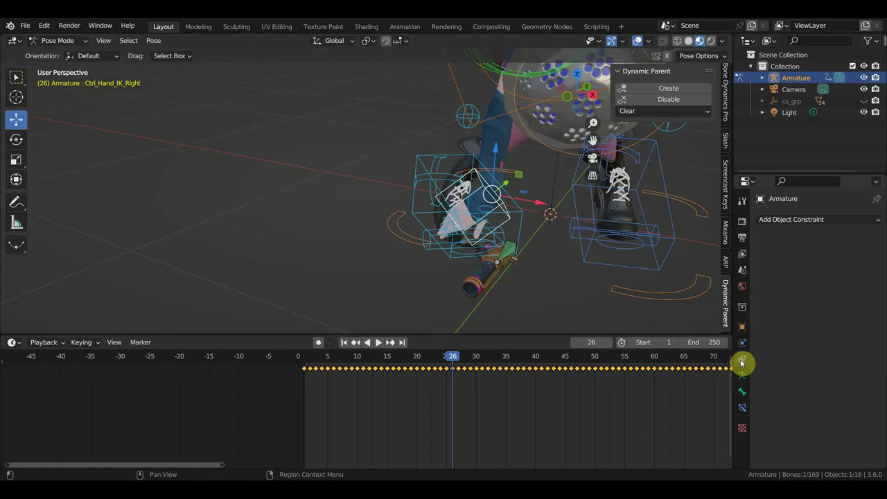
# - Delete the DP_Armature and Child Of bone constraints from Ctrl_Hand_IK_Right
pyautogui.click(742, 393)
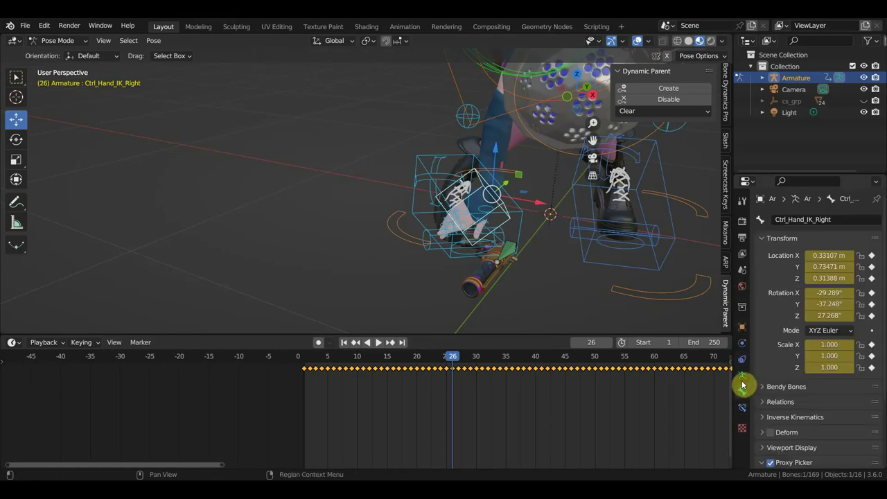
pyautogui.click(742, 376)
pyautogui.click(741, 409)
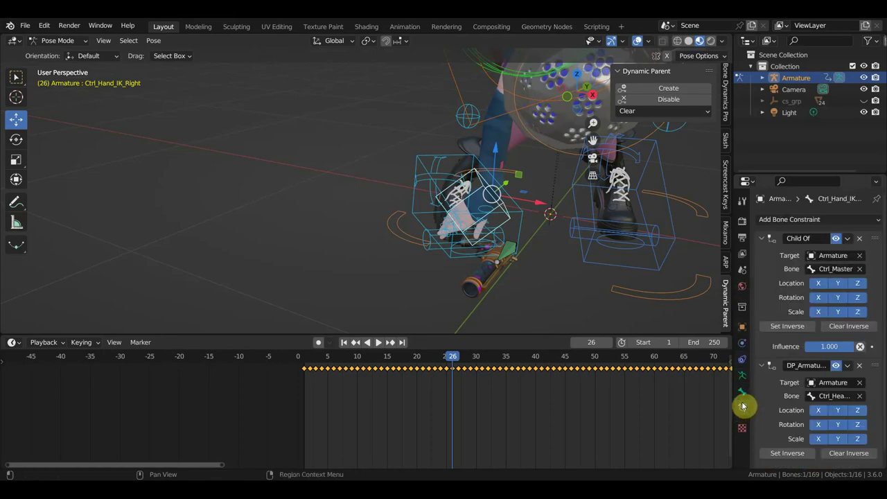
pyautogui.click(859, 367)
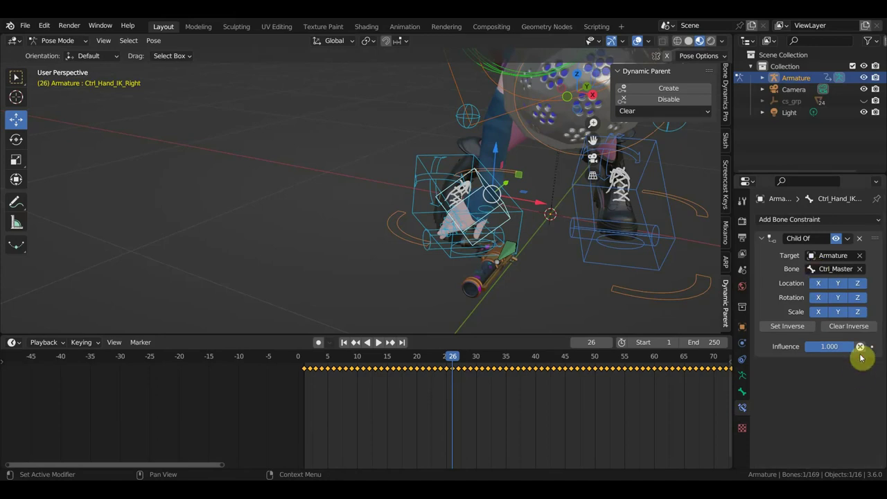
pyautogui.click(858, 241)
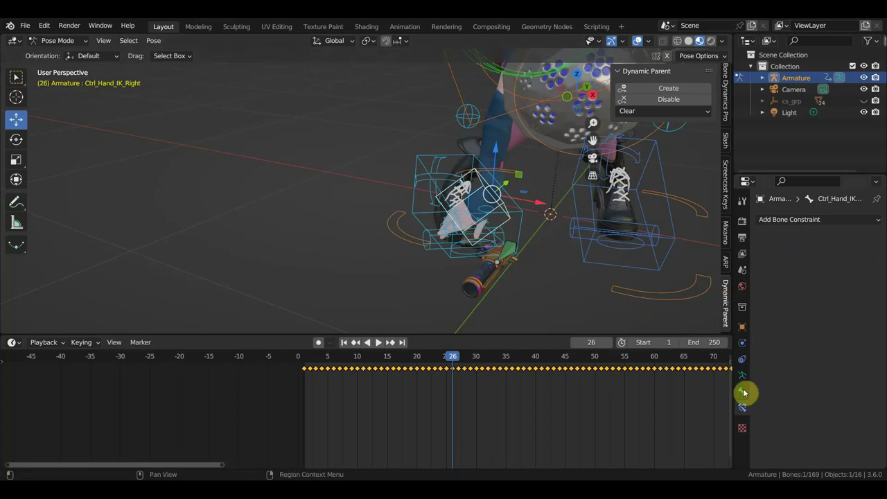
# - Select the pistol control Ctrl_Head.001 and delete its DP_Armature bone constraint
pyautogui.moveTo(458, 358)
pyautogui.mouseDown()
pyautogui.moveTo(469, 358)
pyautogui.moveTo(448, 363)
pyautogui.mouseUp()
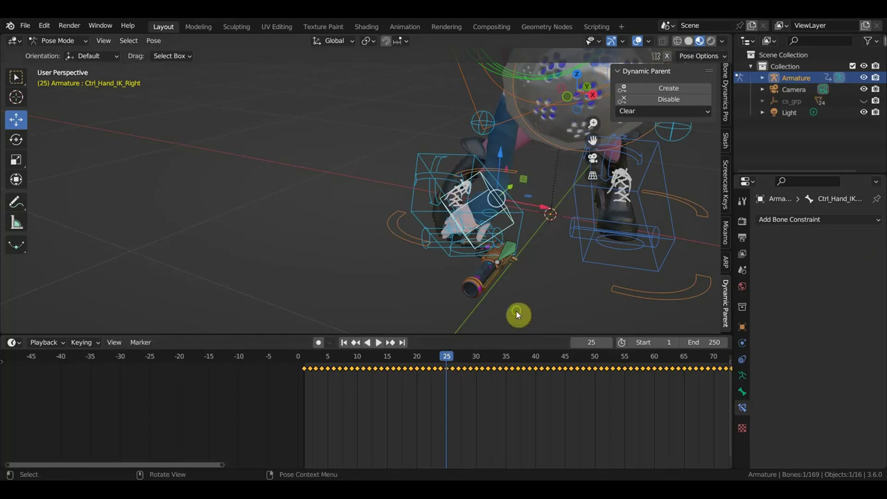
pyautogui.moveTo(517, 312); pyautogui.dragTo(475, 316, button='middle')
pyautogui.scroll(3, 457, 307)
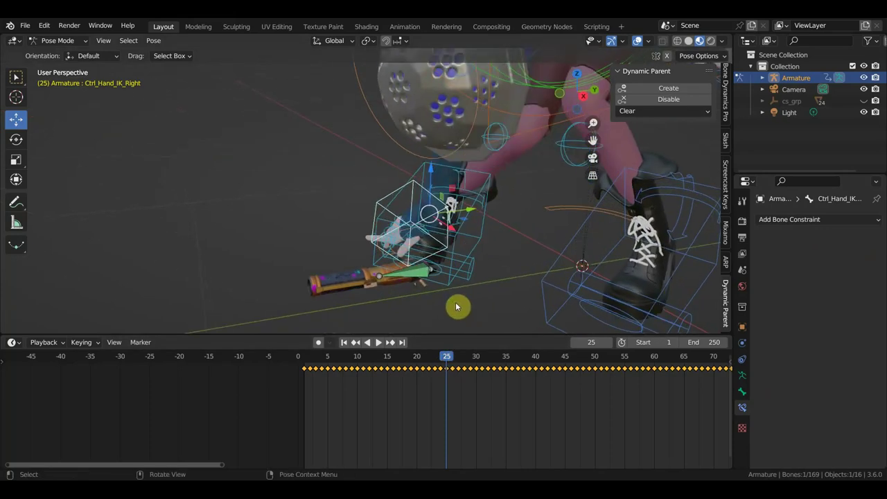
pyautogui.click(419, 276)
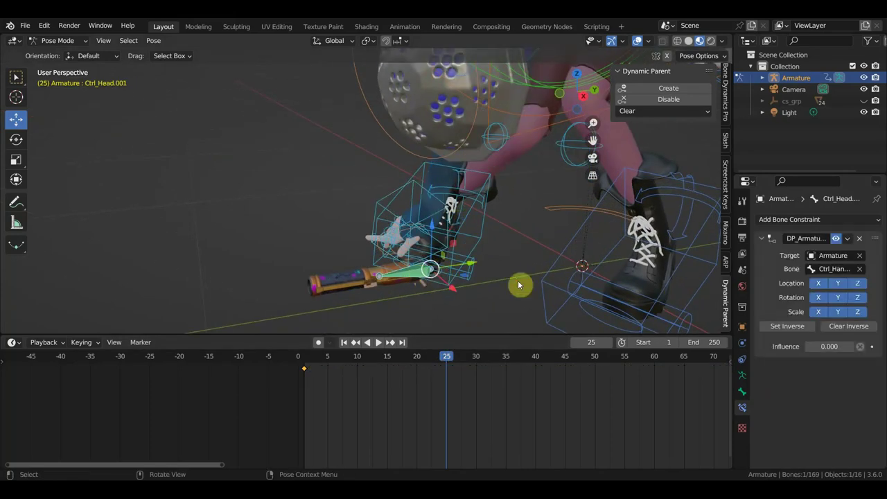
pyautogui.click(860, 239)
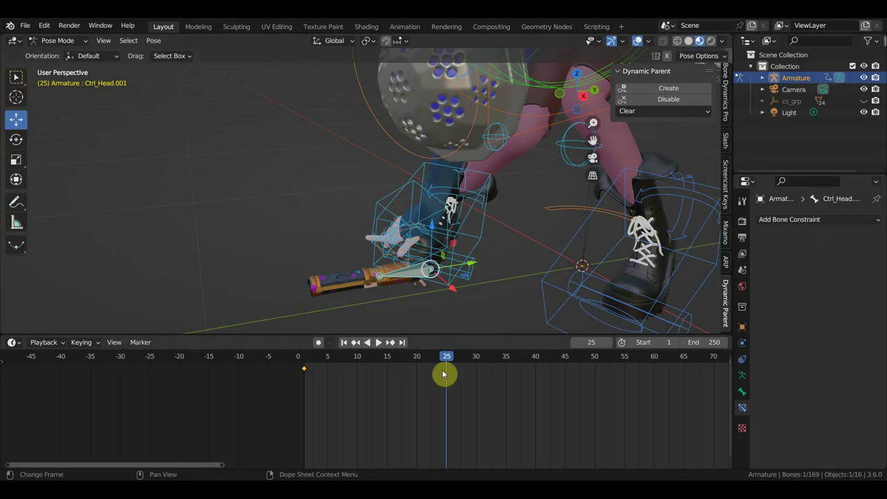
# - Select the right-hand IK control, then add the pistol control to the selection
pyautogui.moveTo(416, 284); pyautogui.dragTo(465, 257, button='middle')
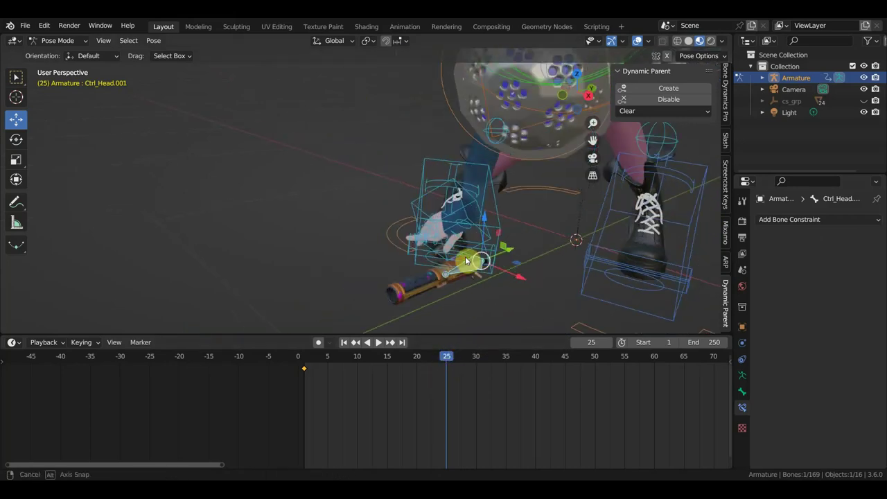
pyautogui.click(471, 212)
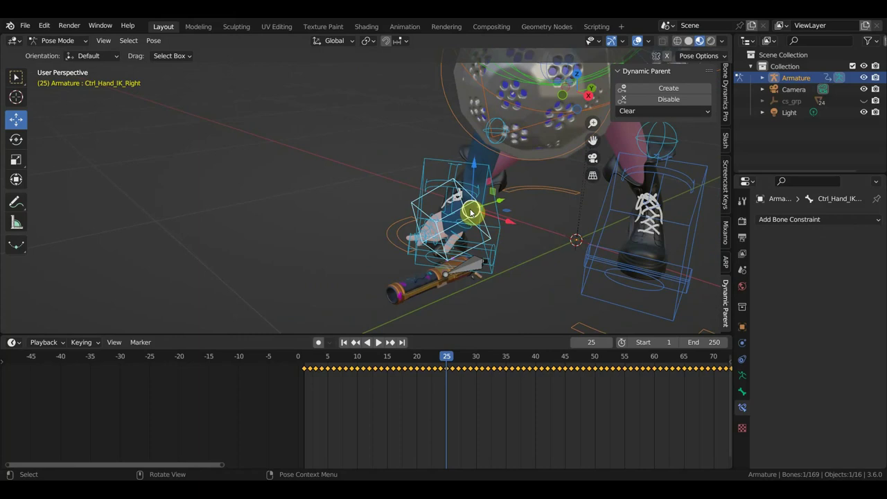
pyautogui.keyDown('shift'); pyautogui.click(473, 267); pyautogui.keyUp('shift')
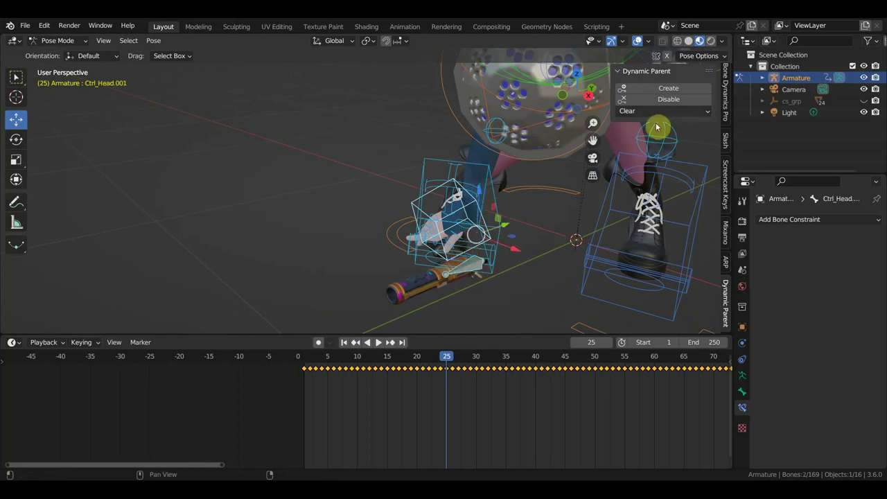
# - Recreate the Dynamic Parent from the pistol control to the hand and go to frame 30
pyautogui.click(668, 99)
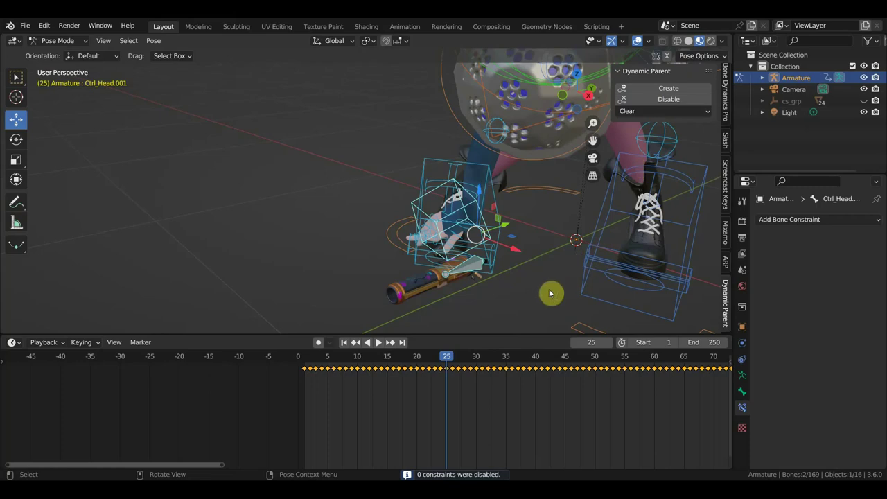
pyautogui.click(681, 91)
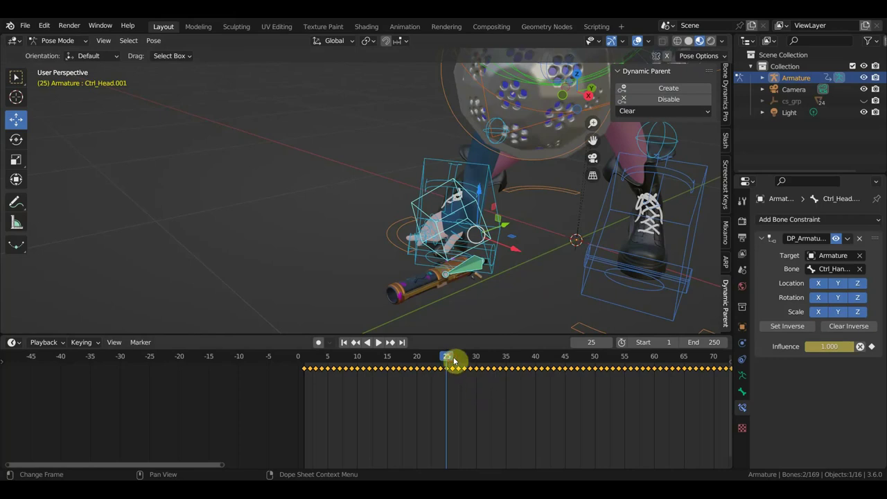
pyautogui.moveTo(453, 360); pyautogui.dragTo(479, 366)
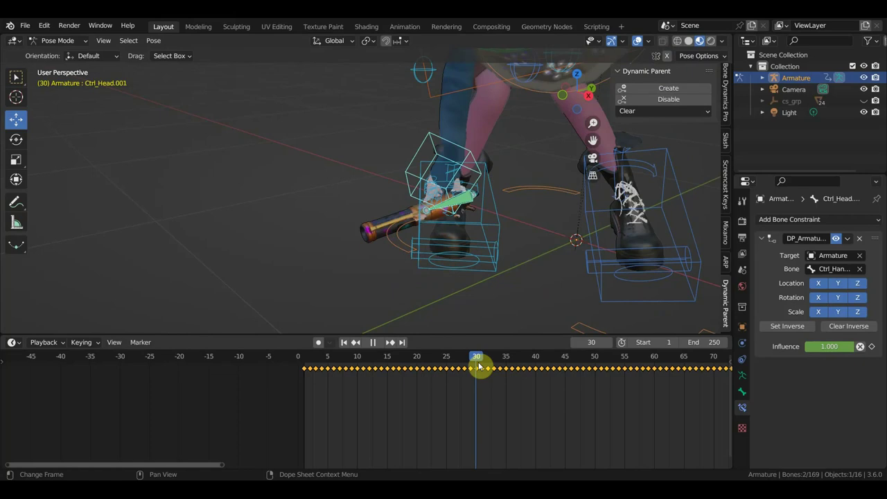
pyautogui.moveTo(478, 366); pyautogui.dragTo(479, 366)
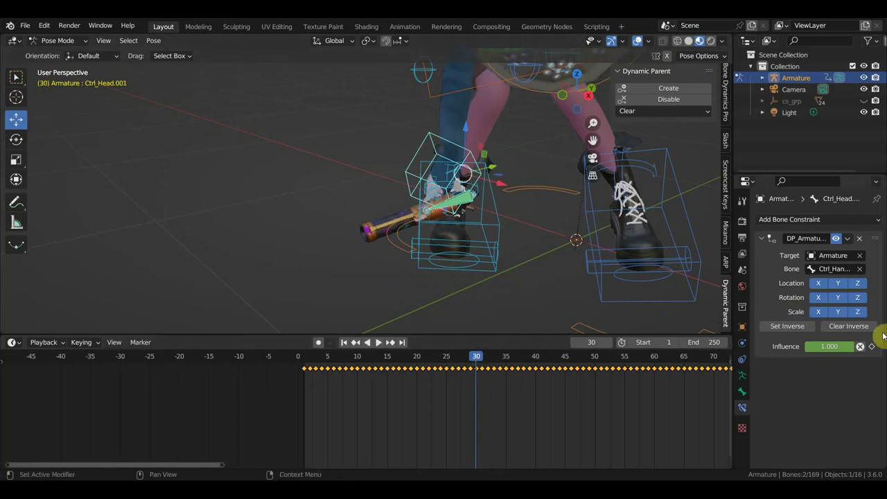
# - Set the Dynamic Parent influence to 0.991 and keyframe it at frame 30
pyautogui.moveTo(829, 346); pyautogui.dragTo(814, 346)
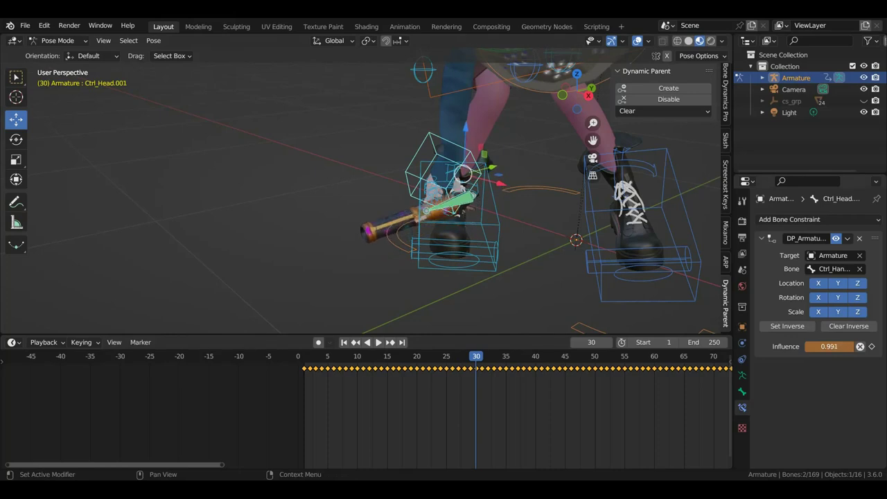
pyautogui.moveTo(814, 347); pyautogui.dragTo(876, 353)
pyautogui.click(873, 347)
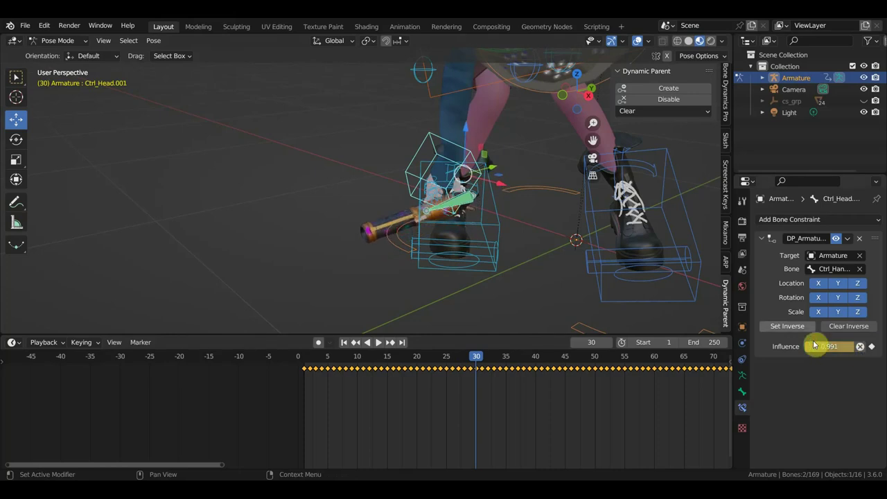
pyautogui.click(504, 359)
pyautogui.scroll(-4, 574, 284)
# - Select the pistol control bone in top view and give it a first rotation
pyautogui.scroll(2, 568, 313)
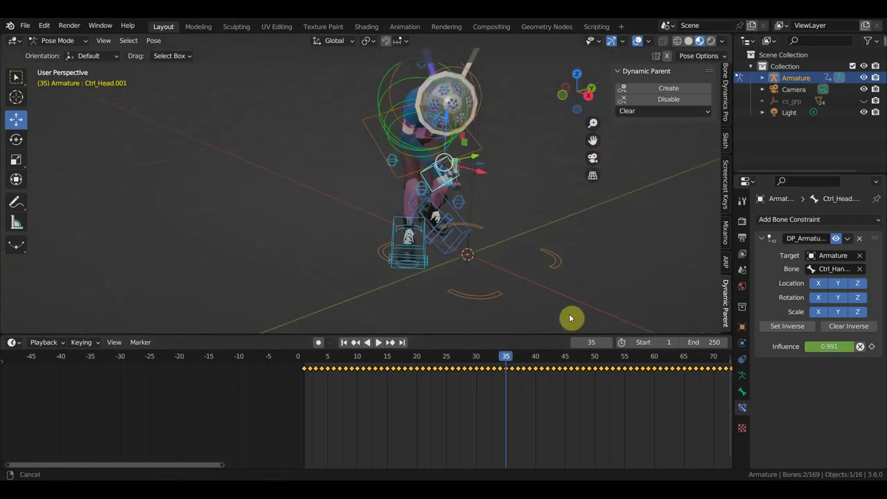
pyautogui.moveTo(566, 313); pyautogui.dragTo(651, 301, button='middle')
pyautogui.scroll(4, 602, 299)
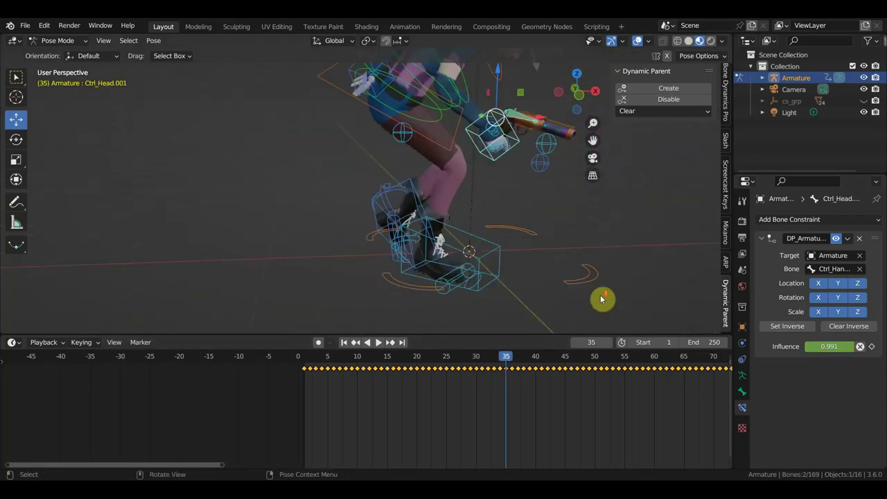
pyautogui.moveTo(595, 294); pyautogui.dragTo(476, 322, button='middle')
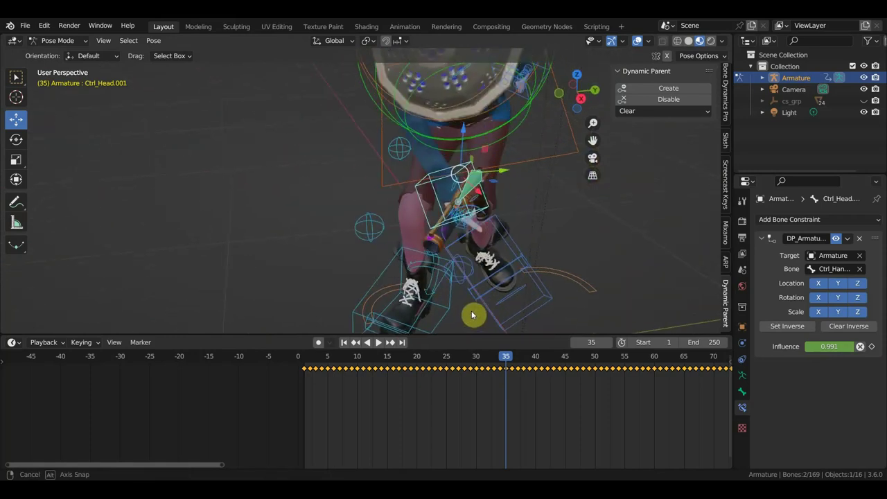
pyautogui.click(509, 210)
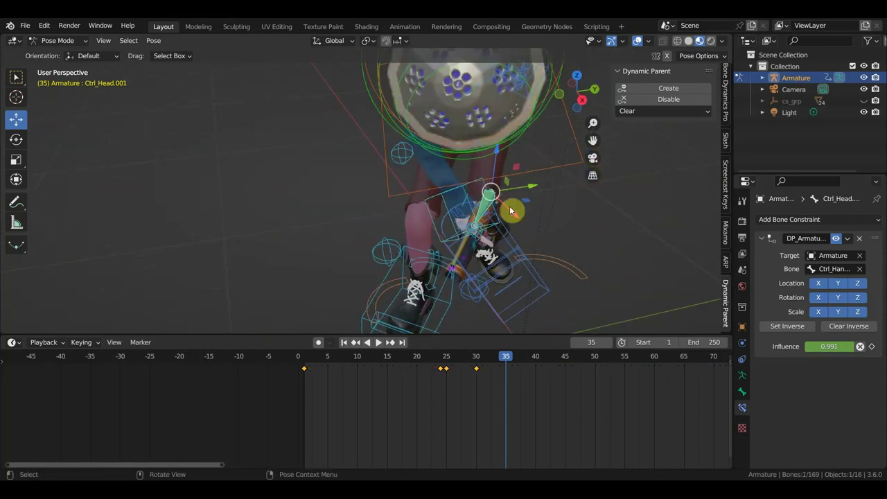
pyautogui.press('KP_7')
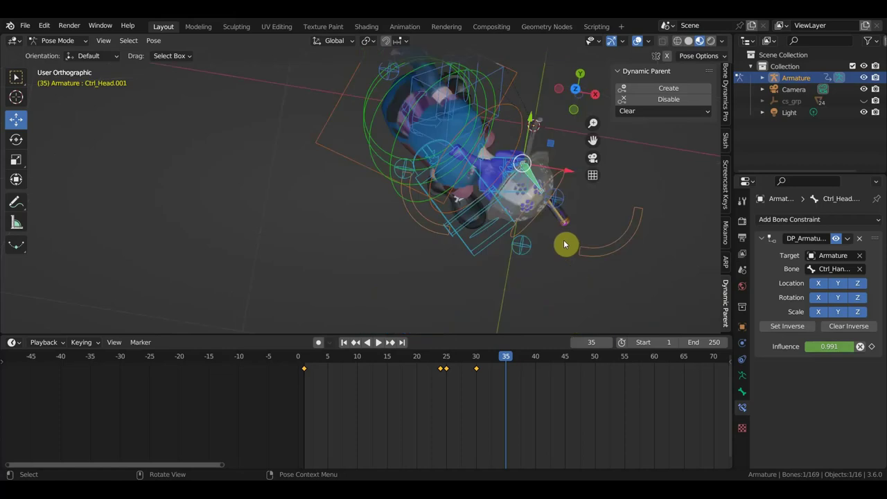
pyautogui.press('r')
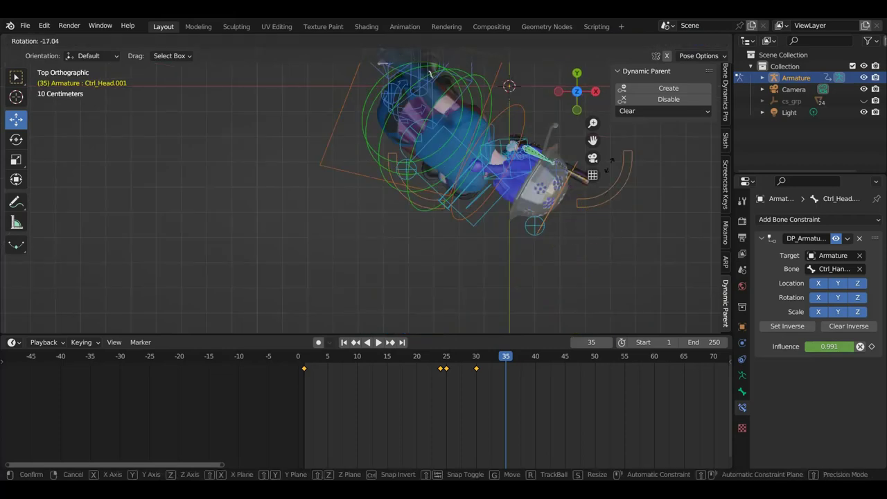
pyautogui.click(601, 176)
# - Rotate and move the pistol into the hand, then key Location & Rotation at frame 35
pyautogui.moveTo(602, 176)
pyautogui.mouseDown(button='middle')
pyautogui.moveTo(591, 195)
pyautogui.moveTo(517, 115)
pyautogui.moveTo(438, 73)
pyautogui.moveTo(487, 71)
pyautogui.moveTo(505, 88)
pyautogui.moveTo(531, 60)
pyautogui.moveTo(556, 65)
pyautogui.mouseUp(button='middle')
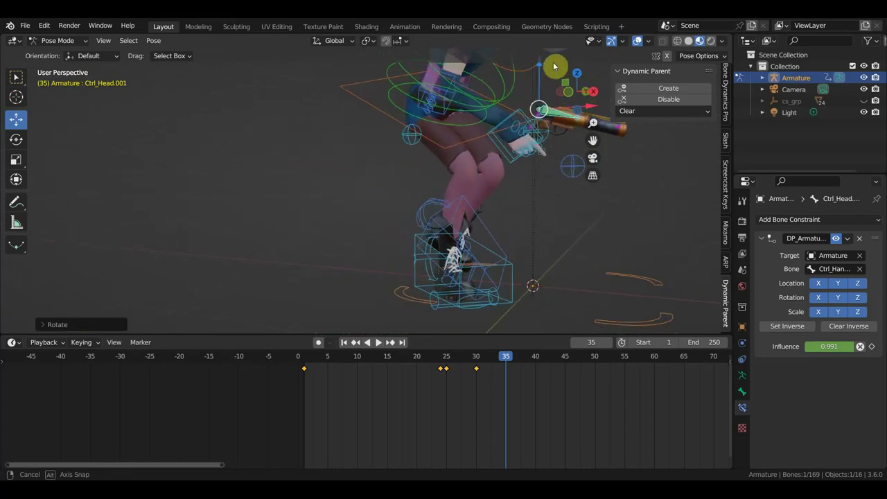
pyautogui.moveTo(580, 149); pyautogui.dragTo(587, 159, button='middle')
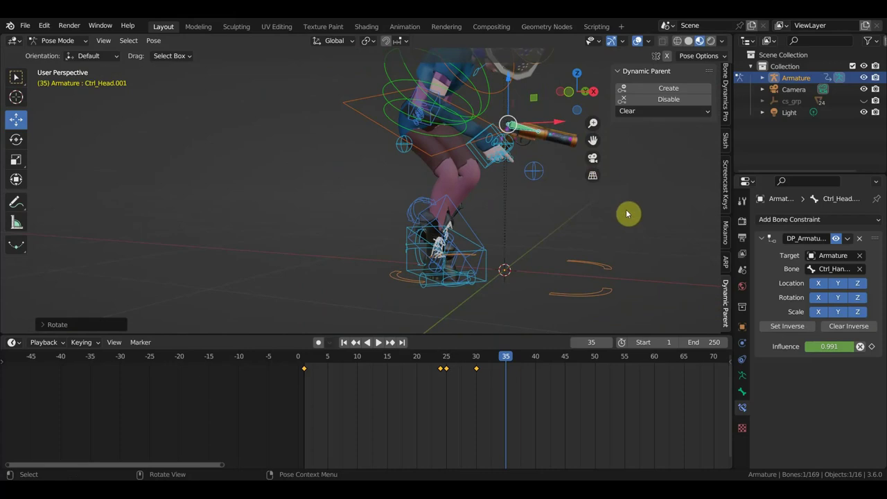
pyautogui.press('r')
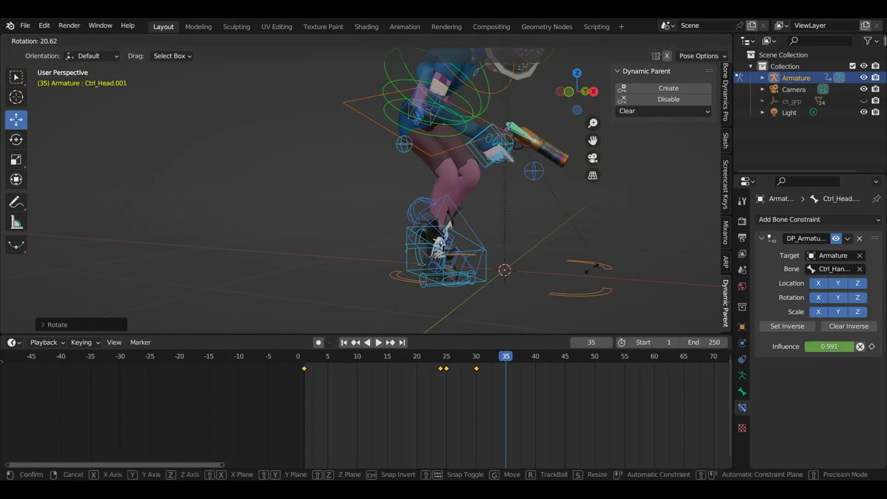
pyautogui.press('g')
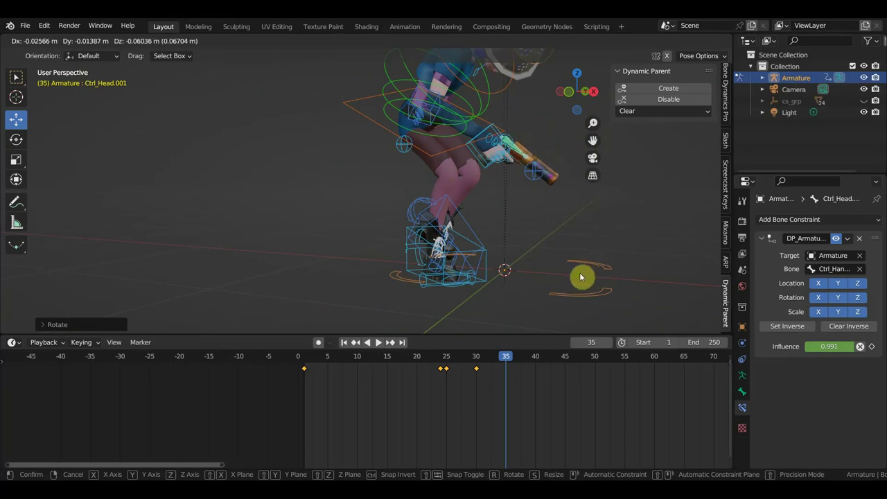
pyautogui.click(580, 277)
pyautogui.moveTo(581, 277); pyautogui.dragTo(449, 277, button='middle')
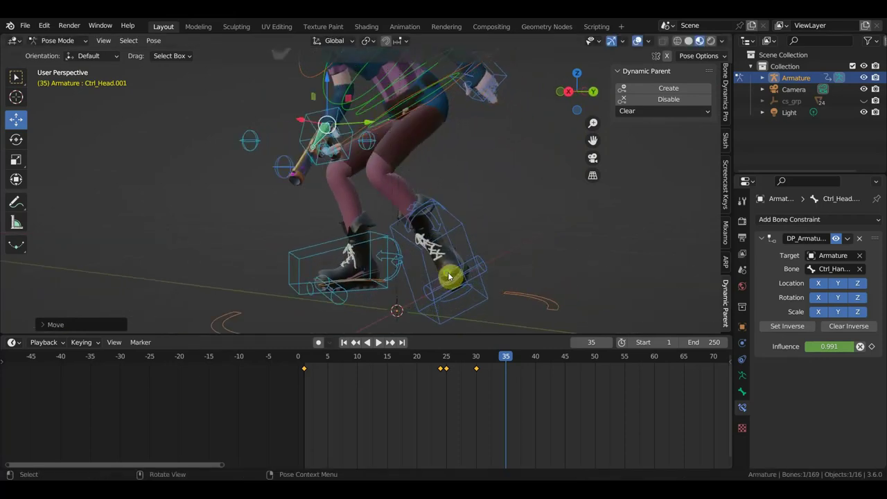
pyautogui.moveTo(483, 259); pyautogui.dragTo(565, 245)
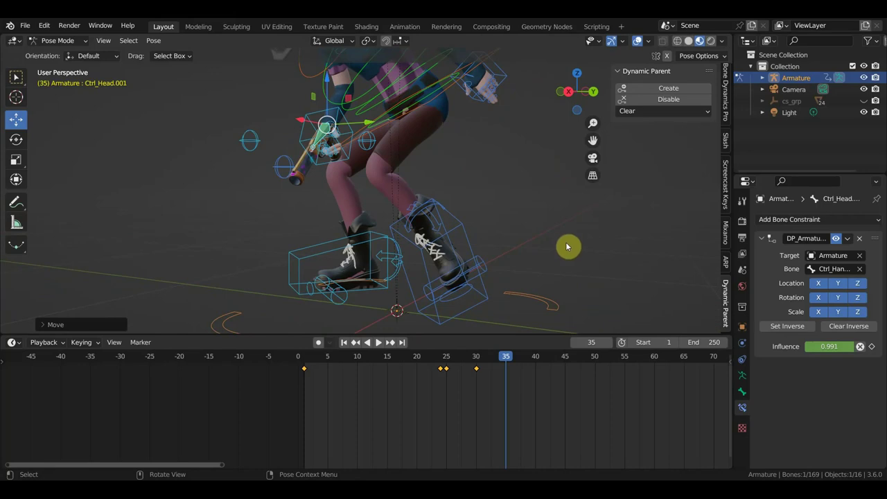
pyautogui.press('i')
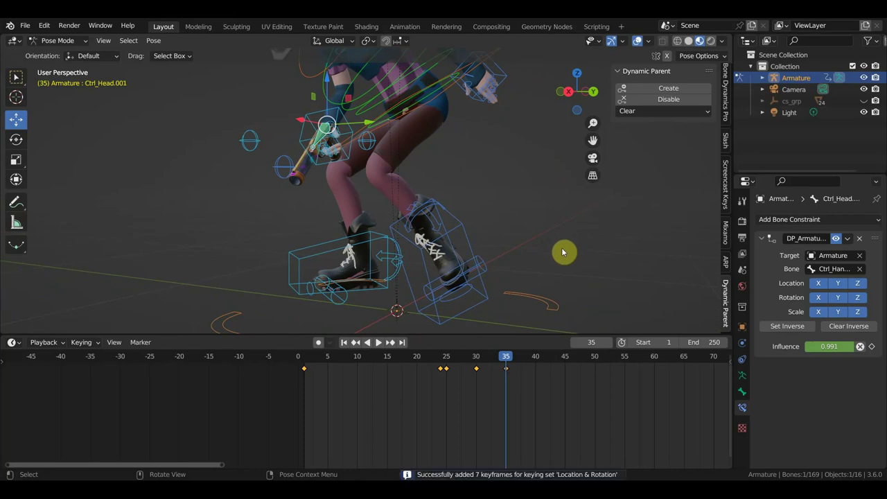
# - Scrub back and play the animation to check the pistol pickup
pyautogui.moveTo(504, 361)
pyautogui.mouseDown()
pyautogui.moveTo(357, 358)
pyautogui.moveTo(422, 359)
pyautogui.mouseUp()
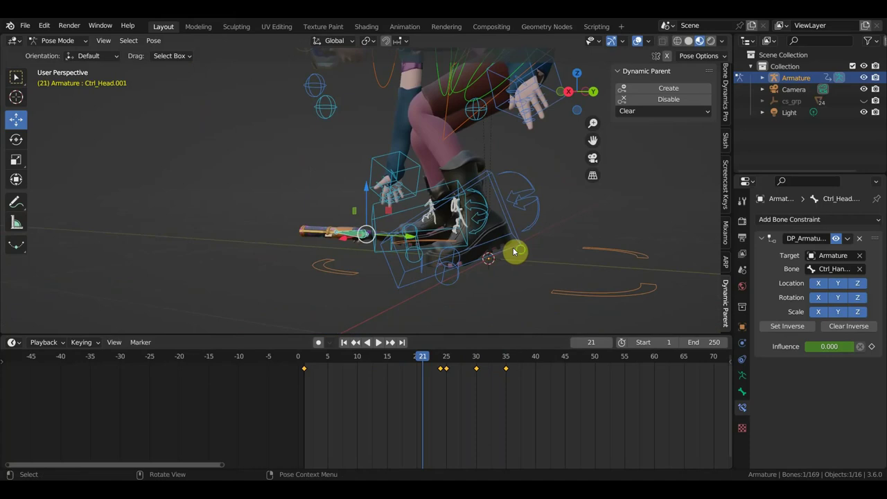
pyautogui.moveTo(513, 251); pyautogui.dragTo(590, 253, button='middle')
pyautogui.press('space')
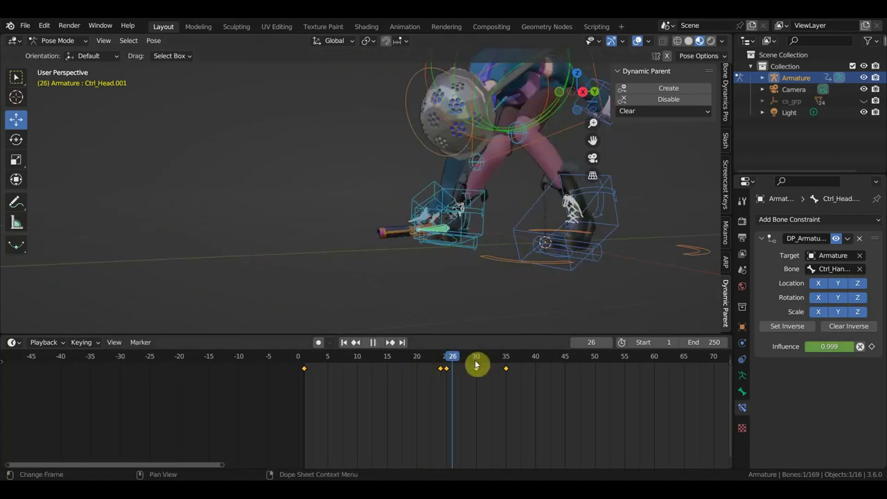
pyautogui.press('space')
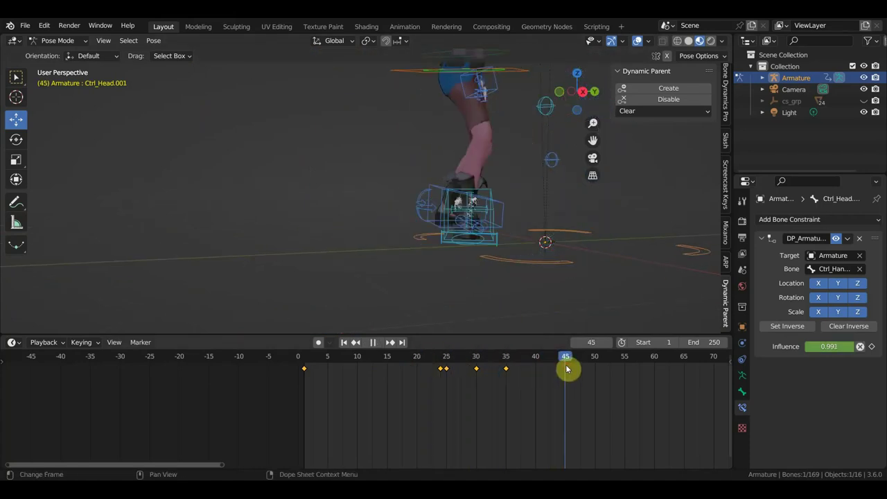
pyautogui.moveTo(550, 263); pyautogui.dragTo(538, 325, button='middle')
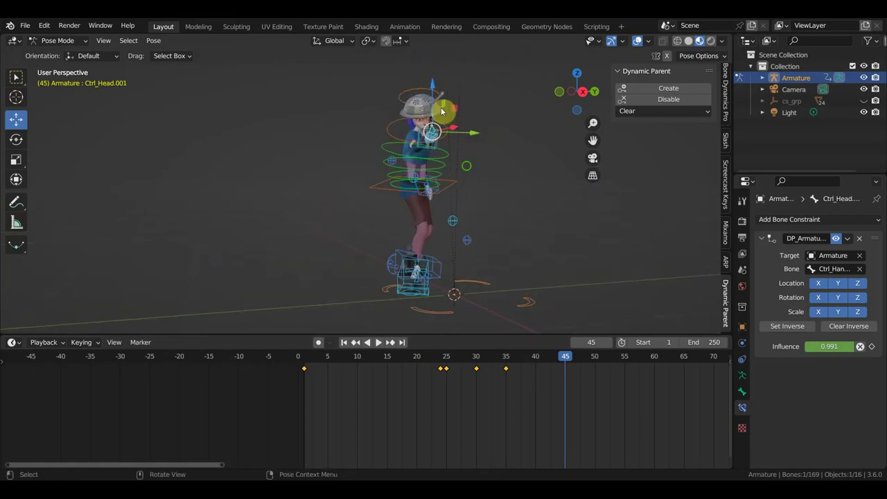
# - In top orthographic view, adjust the pistol control's rotation at frame 45
pyautogui.moveTo(431, 114); pyautogui.dragTo(376, 172, button='middle')
pyautogui.scroll(5, 337, 172)
pyautogui.moveTo(309, 178)
pyautogui.mouseDown(button='middle')
pyautogui.moveTo(360, 168)
pyautogui.moveTo(368, 251)
pyautogui.mouseUp(button='middle')
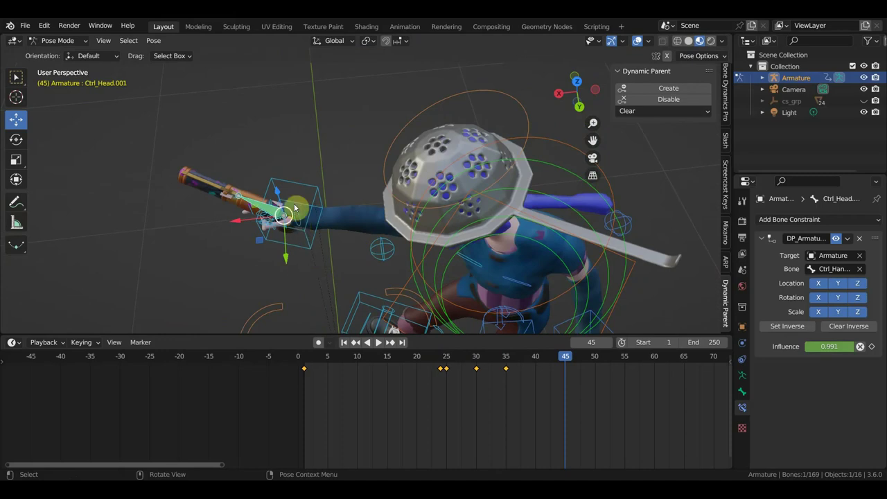
pyautogui.press('KP_7')
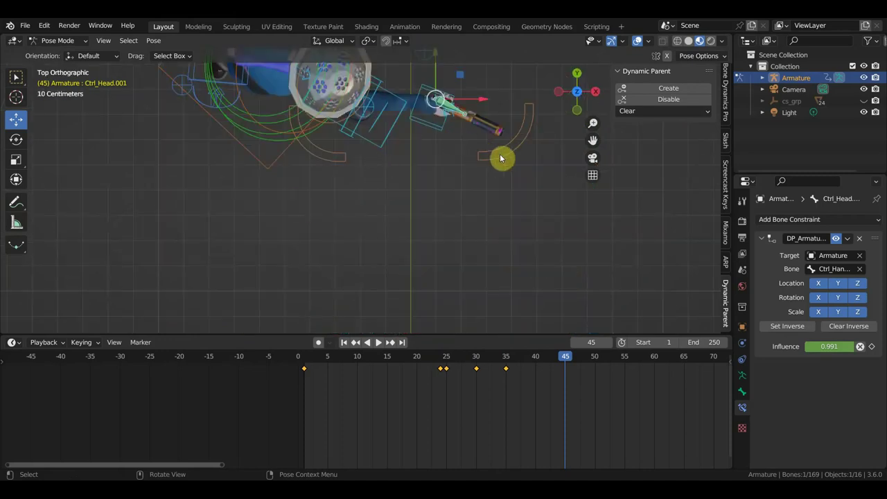
pyautogui.press('r')
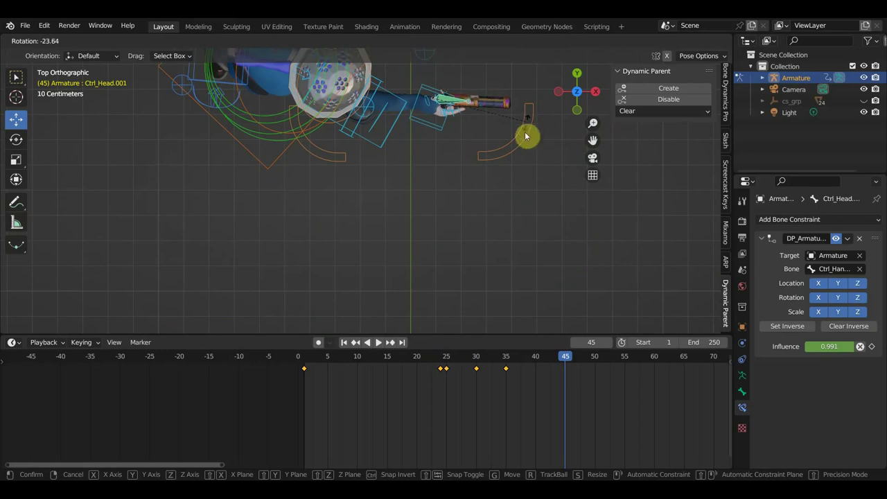
pyautogui.click(532, 208)
# - Rotate the pistol again at frame 44 and key its Location & Rotation
pyautogui.click(506, 358)
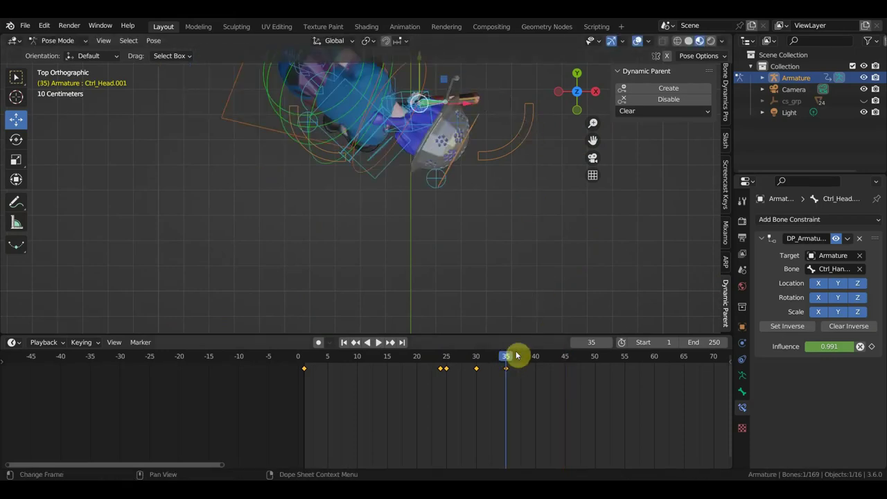
pyautogui.click(560, 360)
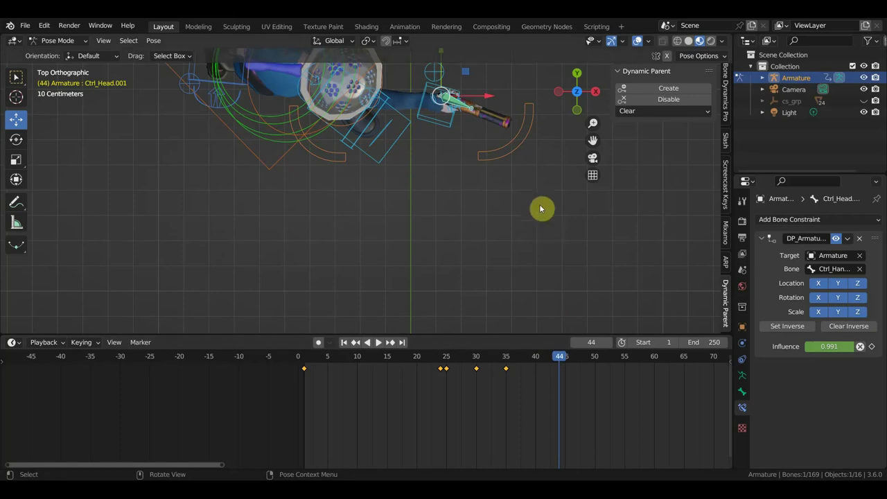
pyautogui.press('r')
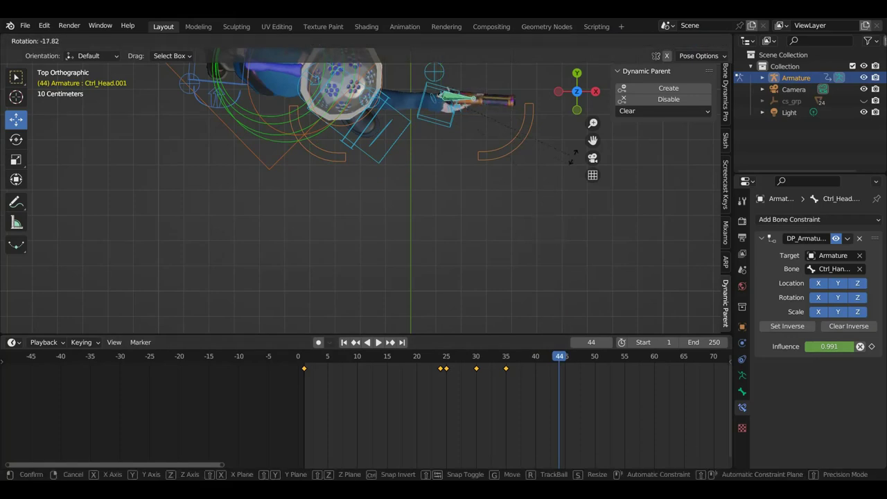
pyautogui.click(573, 161)
pyautogui.press('i')
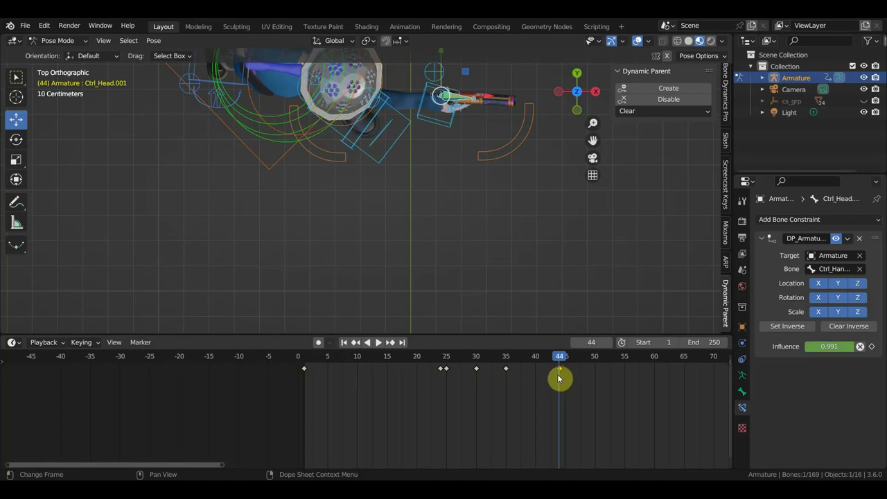
# - At frame 35, rotate the pistol a further -8.20 and re-key Location & Rotation
pyautogui.click(505, 366)
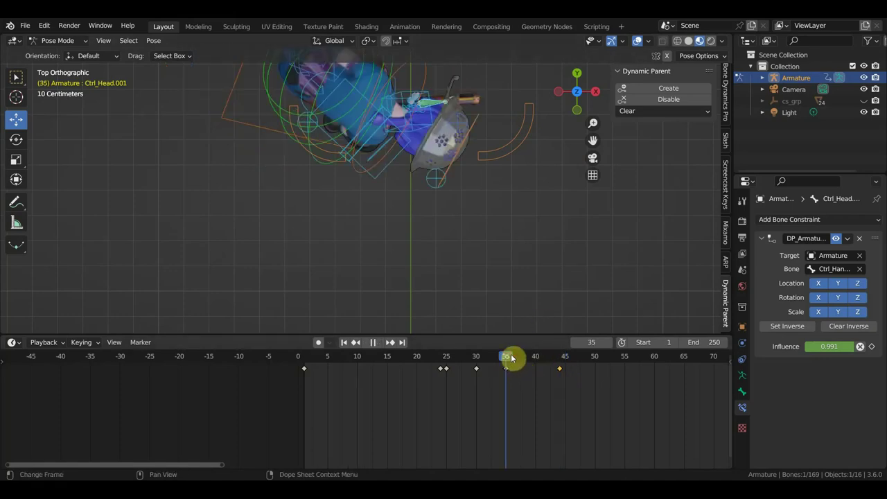
pyautogui.moveTo(513, 283)
pyautogui.mouseDown(button='middle')
pyautogui.moveTo(476, 191)
pyautogui.moveTo(475, 269)
pyautogui.mouseUp(button='middle')
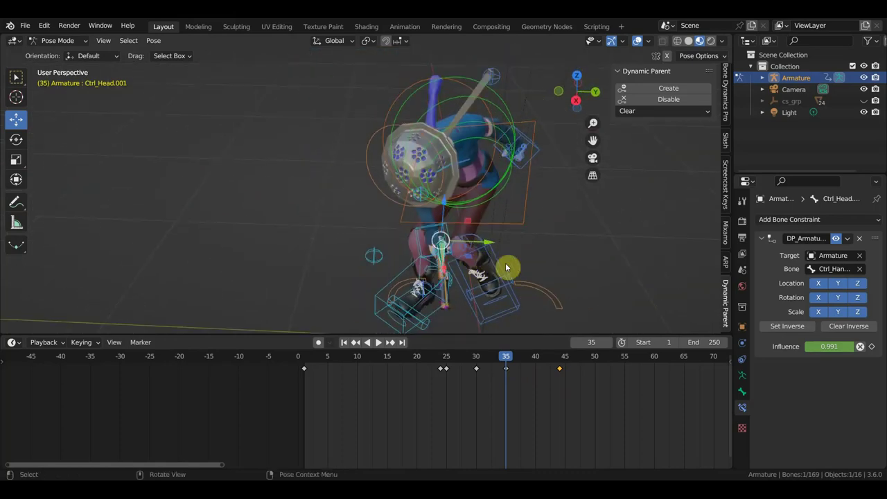
pyautogui.press('r')
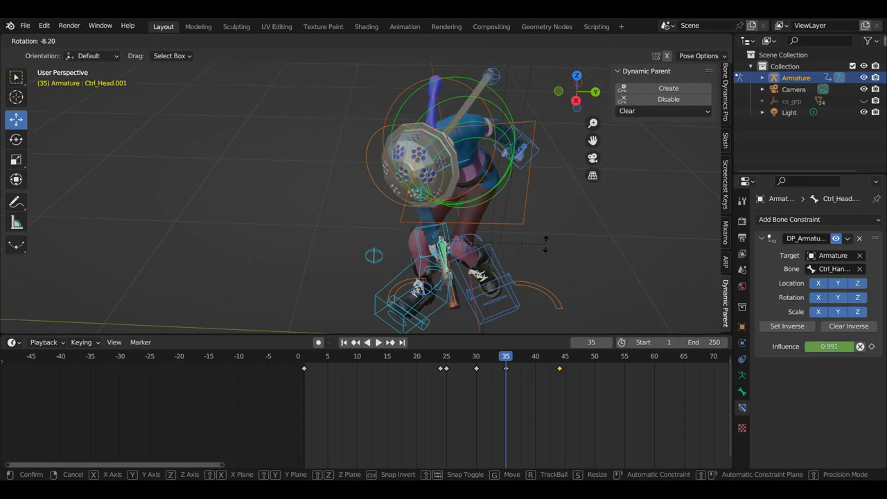
pyautogui.click(546, 248)
pyautogui.press('i')
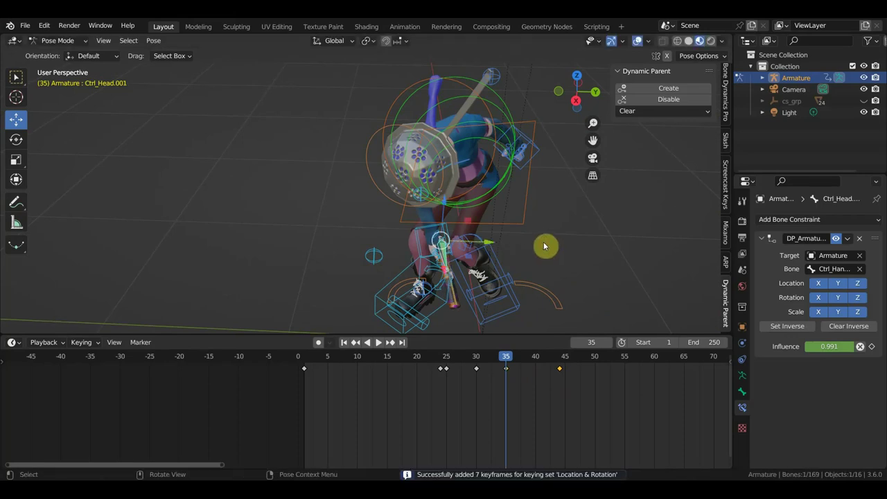
pyautogui.moveTo(508, 251); pyautogui.dragTo(524, 263, button='middle')
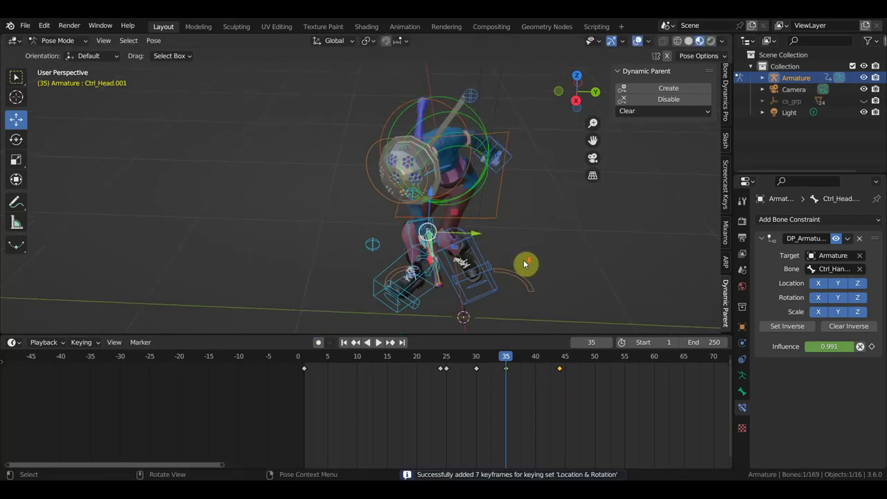
pyautogui.moveTo(485, 361); pyautogui.dragTo(306, 363)
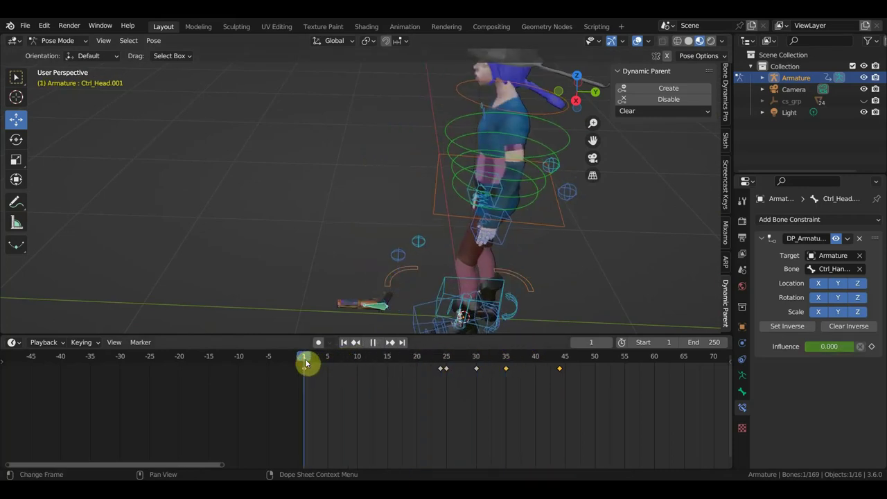
# - Play the animation through to frame 55 and orbit in closer on the character
pyautogui.moveTo(392, 314)
pyautogui.mouseDown(button='middle')
pyautogui.moveTo(519, 261)
pyautogui.moveTo(516, 271)
pyautogui.moveTo(527, 267)
pyautogui.mouseUp(button='middle')
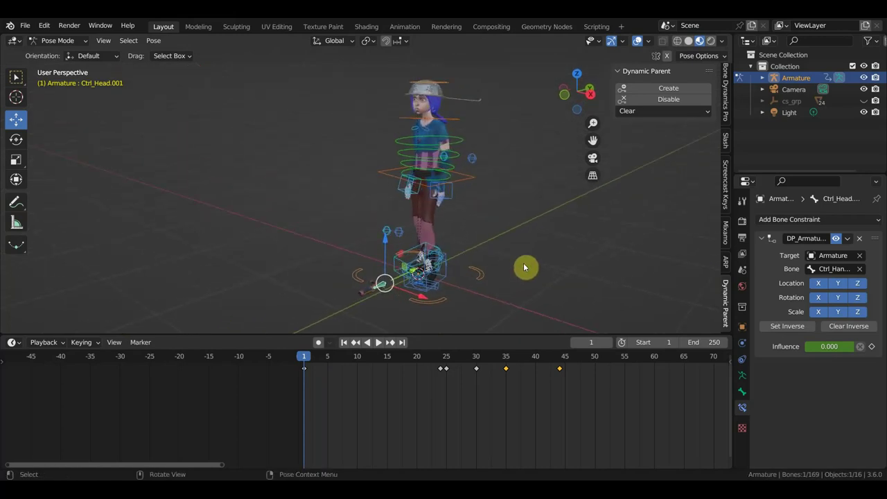
pyautogui.press('space')
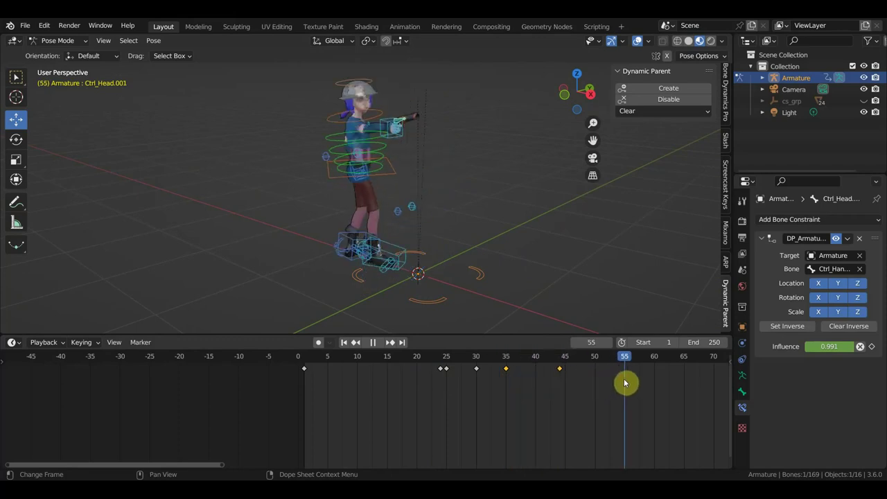
pyautogui.press('space')
pyautogui.moveTo(512, 264); pyautogui.dragTo(610, 282, button='middle')
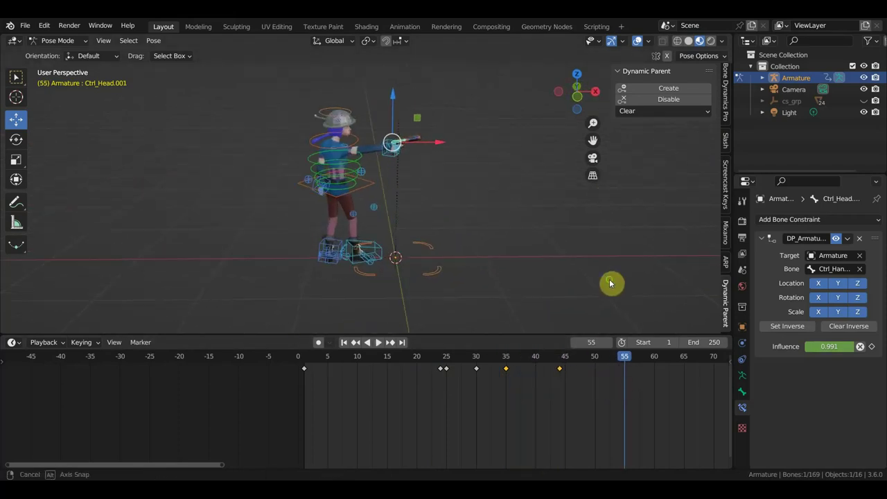
pyautogui.scroll(2, 586, 282)
pyautogui.moveTo(562, 238)
pyautogui.mouseDown(button='middle')
pyautogui.moveTo(562, 275)
pyautogui.moveTo(319, 270)
pyautogui.mouseUp(button='middle')
pyautogui.scroll(3, 543, 272)
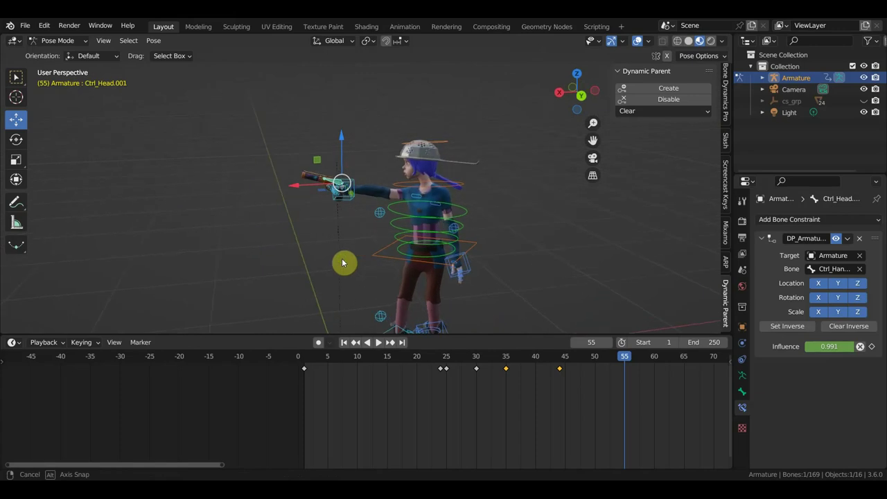
# - Inspect the character from several angles and return to frame 1 with the pistol on the floor
pyautogui.moveTo(363, 263); pyautogui.dragTo(365, 240, button='middle')
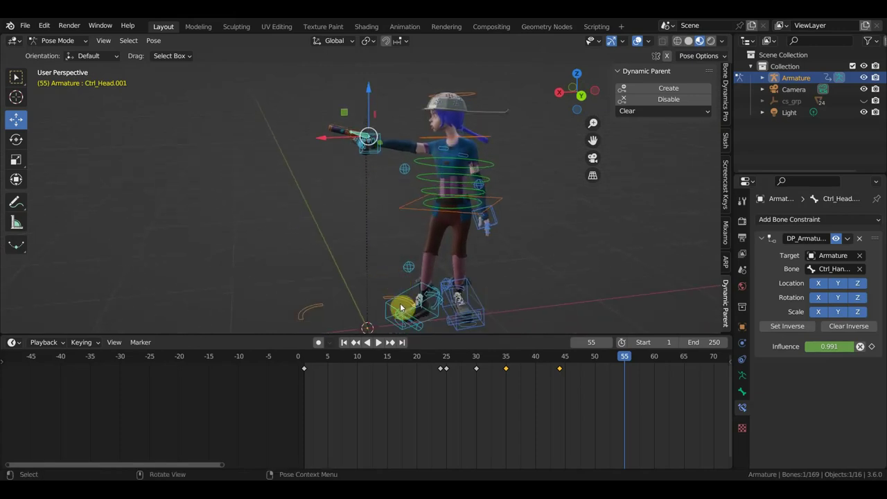
pyautogui.moveTo(570, 220); pyautogui.dragTo(534, 303, button='middle')
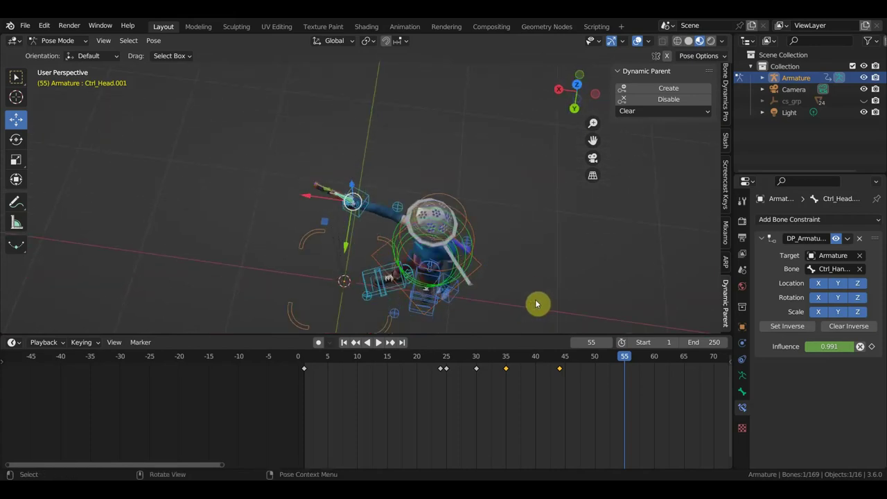
pyautogui.scroll(3, 470, 305)
pyautogui.moveTo(487, 274)
pyautogui.mouseDown(button='middle')
pyautogui.moveTo(541, 205)
pyautogui.moveTo(572, 209)
pyautogui.moveTo(562, 217)
pyautogui.mouseUp(button='middle')
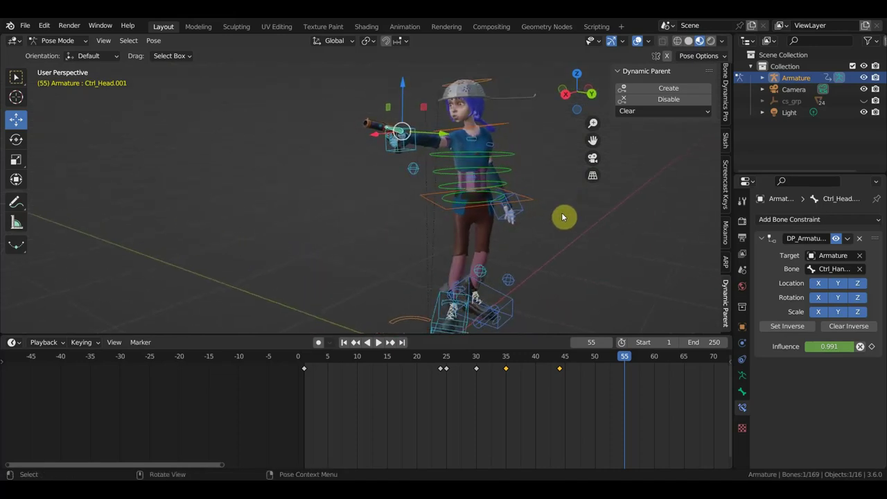
pyautogui.scroll(-1, 539, 231)
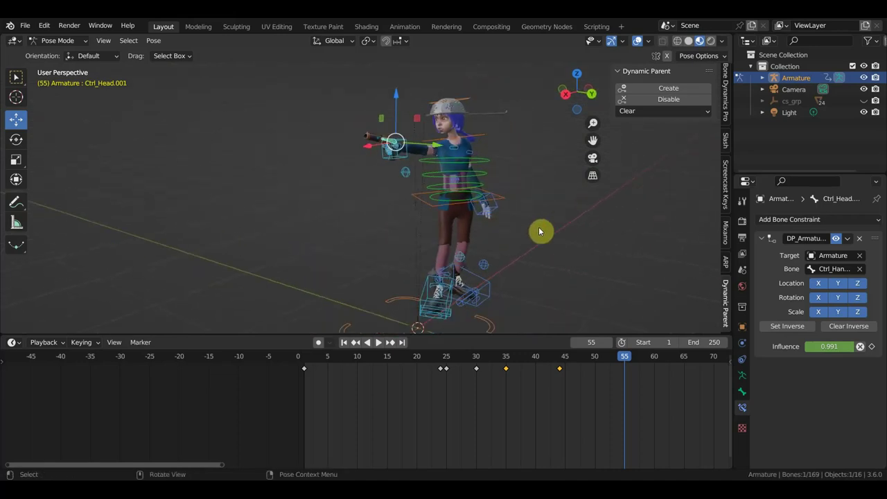
pyautogui.click(305, 361)
pyautogui.moveTo(491, 280)
pyautogui.mouseDown(button='middle')
pyautogui.moveTo(558, 281)
pyautogui.moveTo(519, 286)
pyautogui.moveTo(509, 259)
pyautogui.moveTo(552, 263)
pyautogui.moveTo(521, 259)
pyautogui.moveTo(527, 249)
pyautogui.moveTo(526, 261)
pyautogui.mouseUp(button='middle')
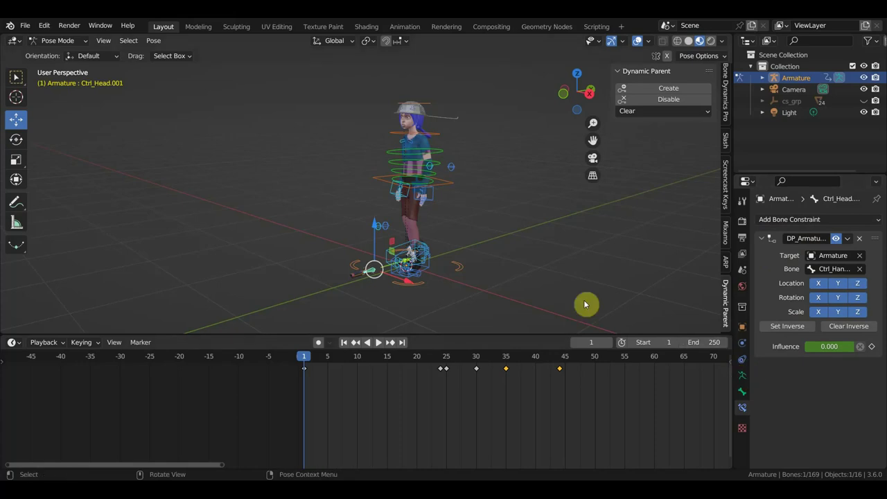
pyautogui.scroll(5, 410, 237)
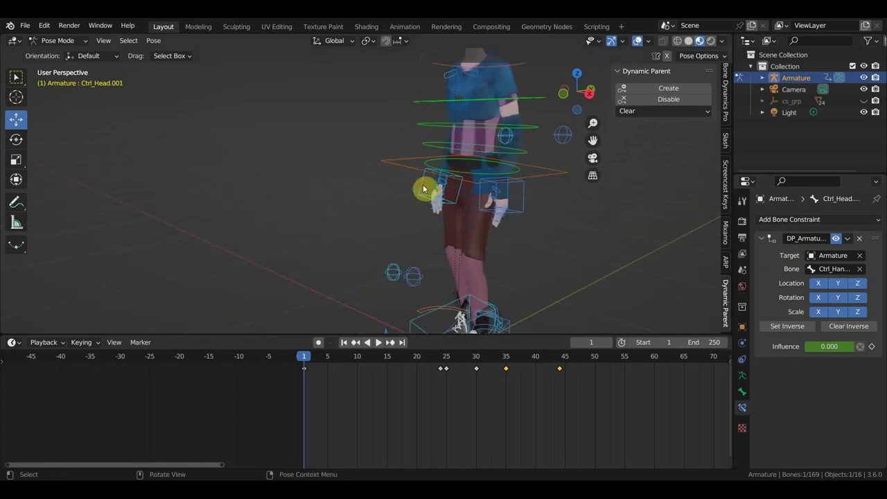
pyautogui.click(449, 196)
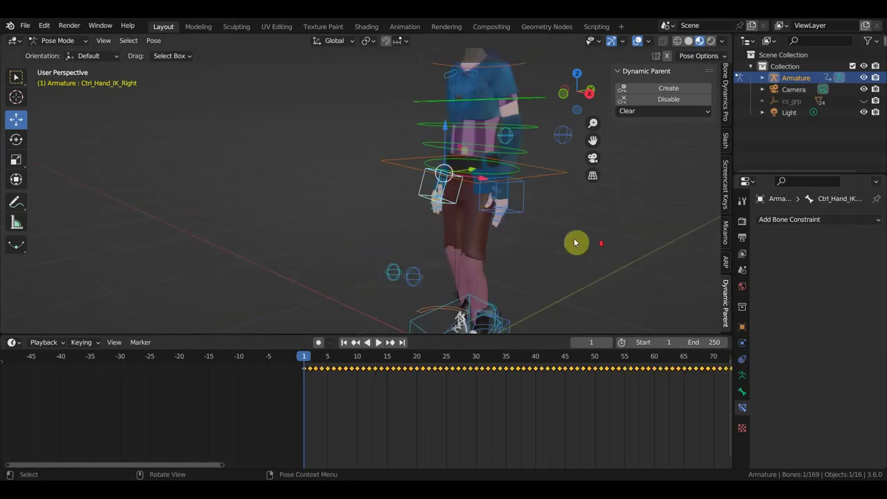
pyautogui.scroll(-2, 574, 241)
pyautogui.moveTo(586, 274); pyautogui.dragTo(581, 223, button='middle')
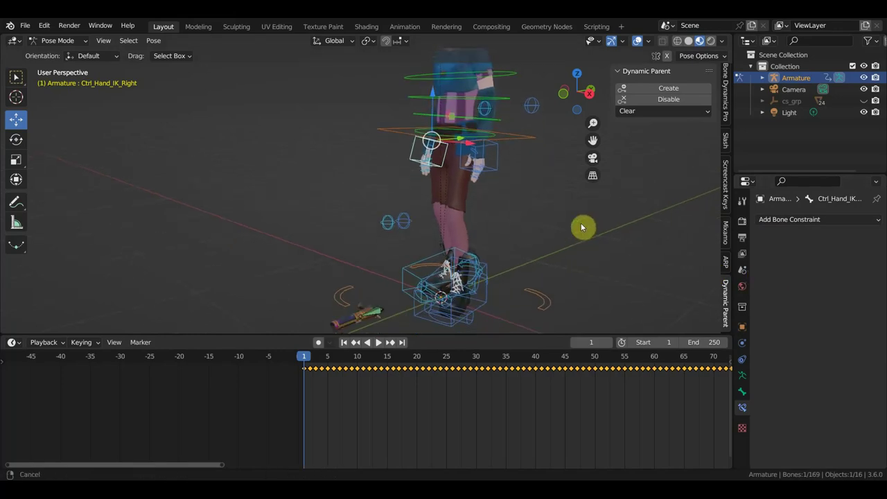
pyautogui.click(743, 393)
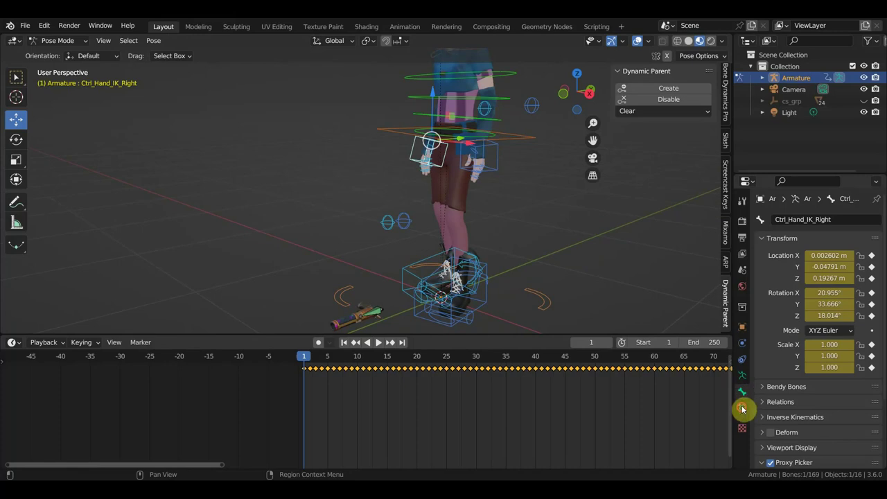
pyautogui.click(742, 408)
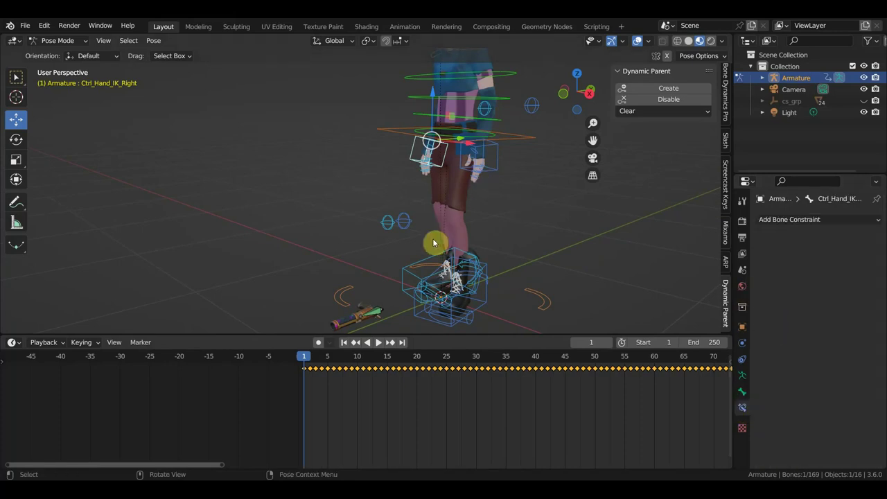
pyautogui.moveTo(434, 242); pyautogui.dragTo(420, 273, button='middle')
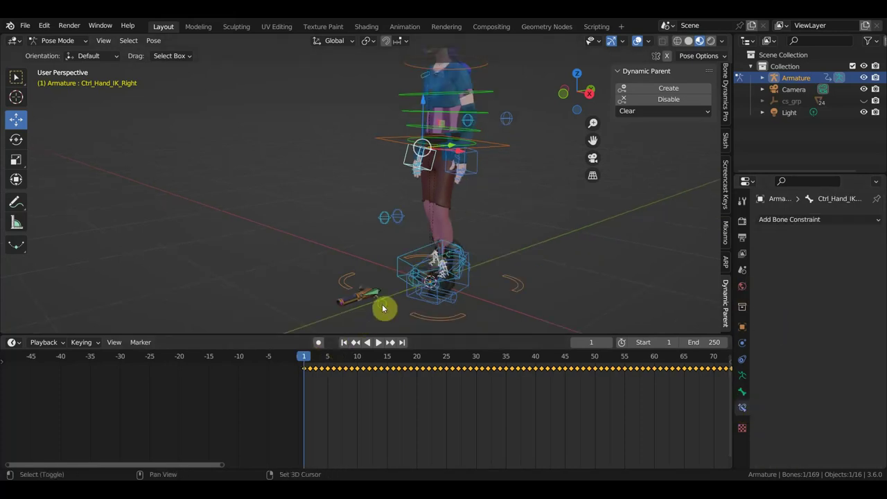
pyautogui.keyDown('shift'); pyautogui.moveTo(383, 307); pyautogui.dragTo(375, 259, button='middle'); pyautogui.keyUp('shift')
pyautogui.click(369, 276)
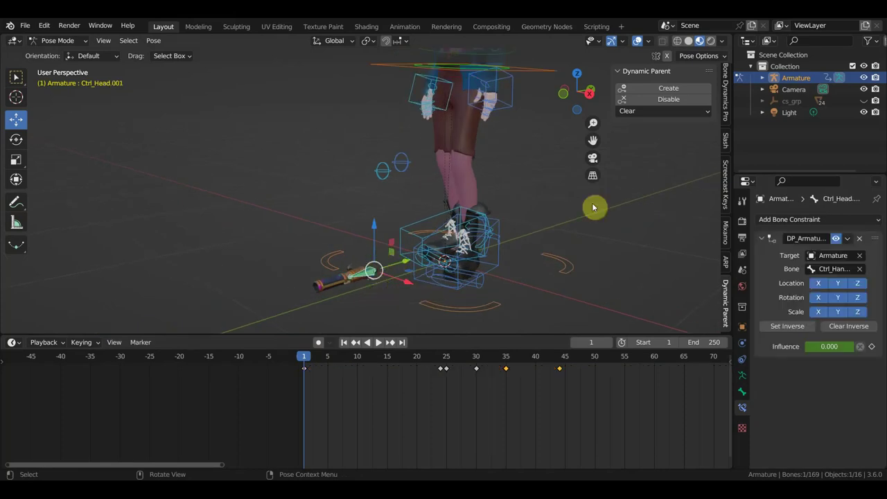
# - Disable the pistol's Dynamic Parent at frame 25, keying its influence at 0.000
pyautogui.click(655, 103)
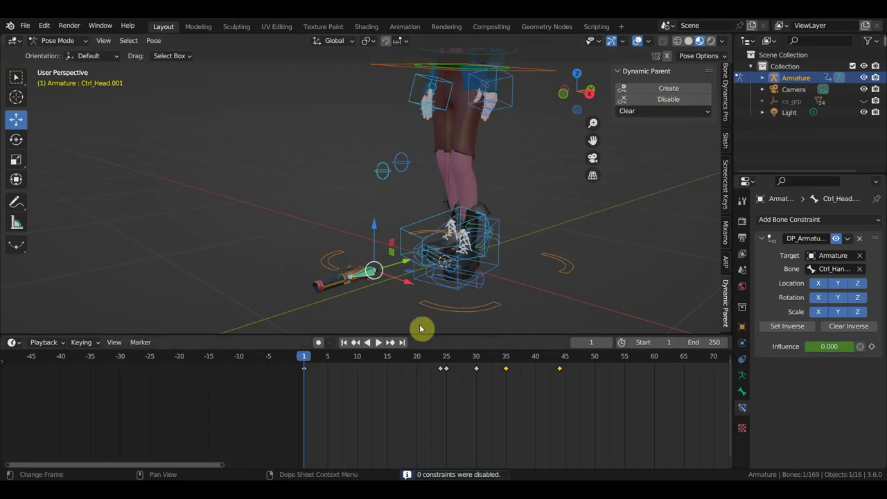
pyautogui.press('space')
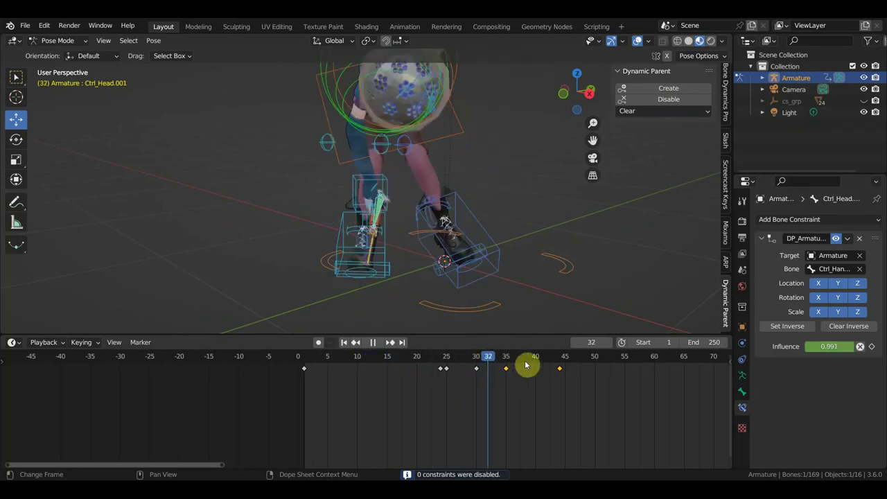
pyautogui.moveTo(480, 359); pyautogui.dragTo(448, 359)
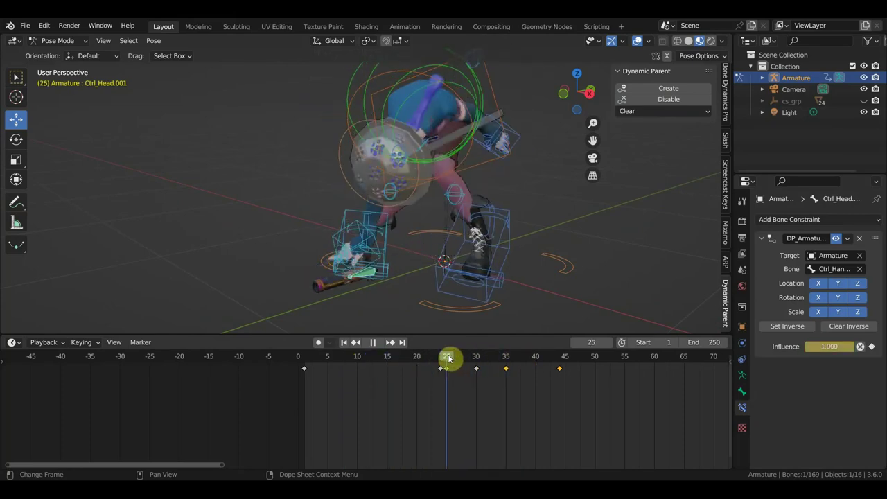
pyautogui.press('space')
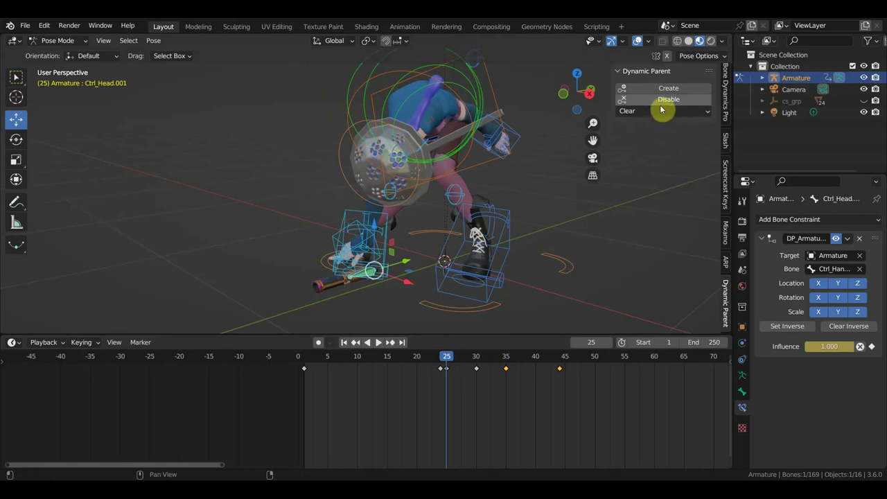
pyautogui.click(665, 99)
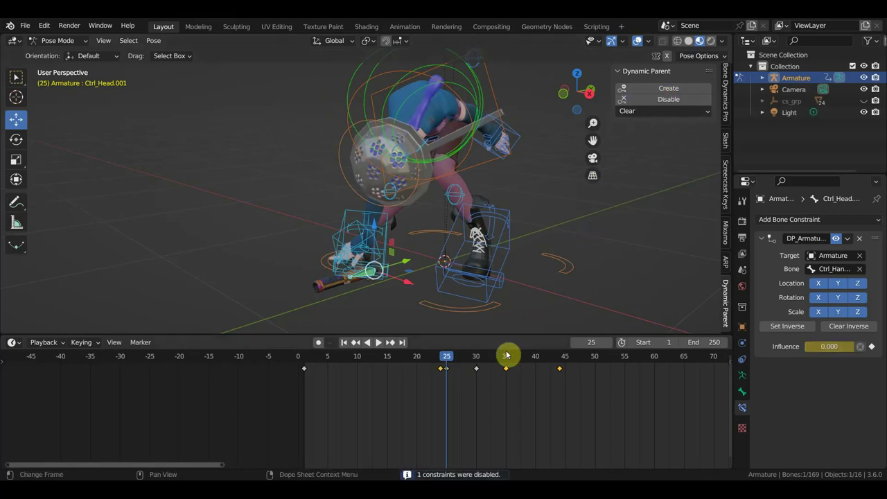
# - Select Ctrl_Hand_IK_Right and scrub playback to frame 40, where the pistol is back in hand
pyautogui.click(471, 362)
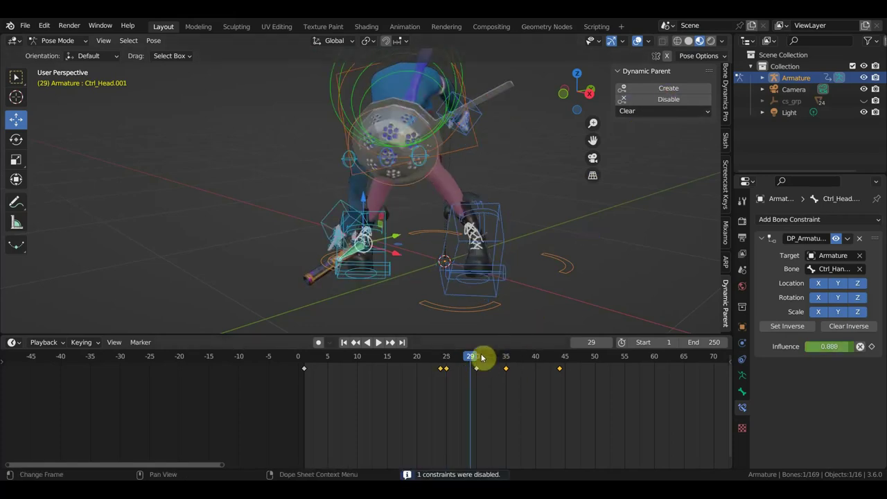
pyautogui.click(332, 212)
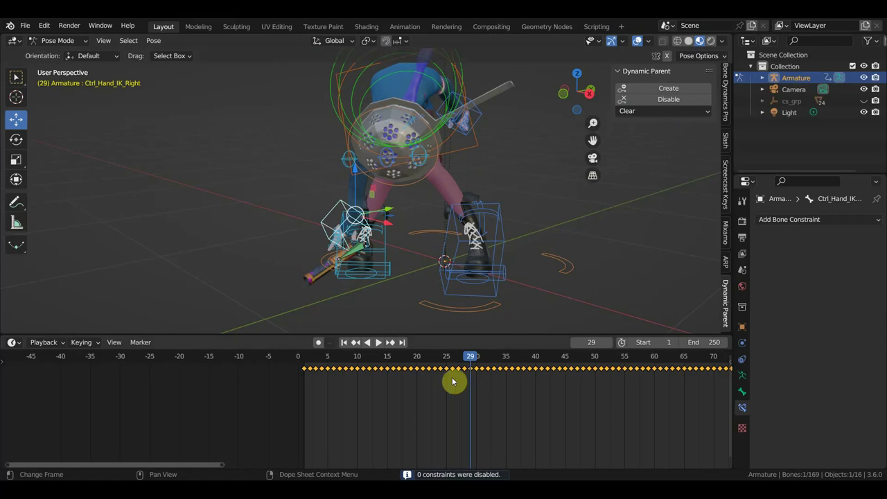
pyautogui.press('space')
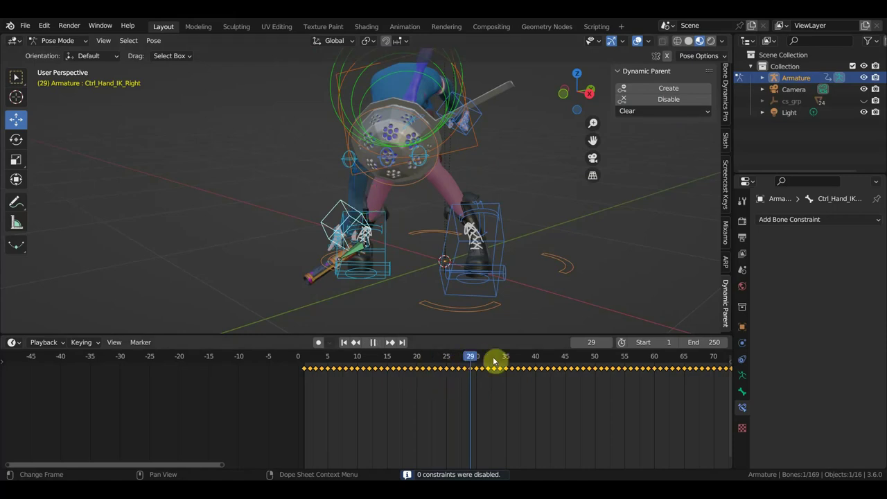
pyautogui.moveTo(478, 370); pyautogui.dragTo(306, 345)
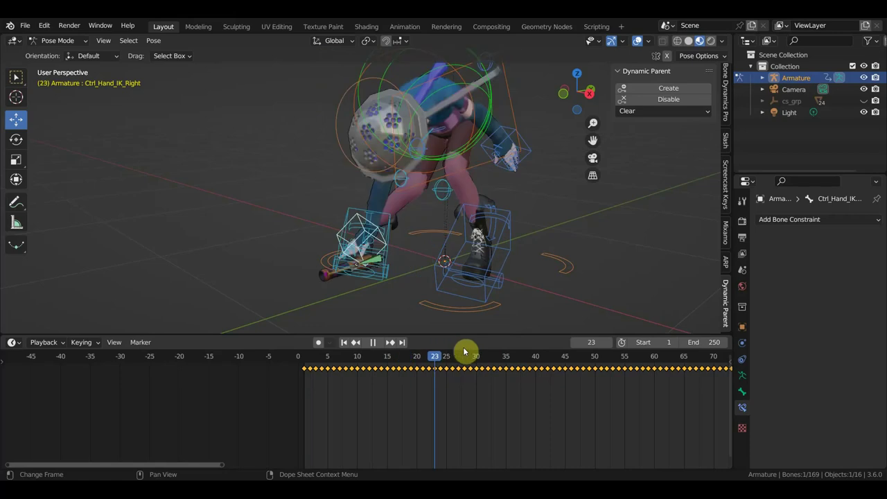
pyautogui.moveTo(479, 355); pyautogui.dragTo(537, 365)
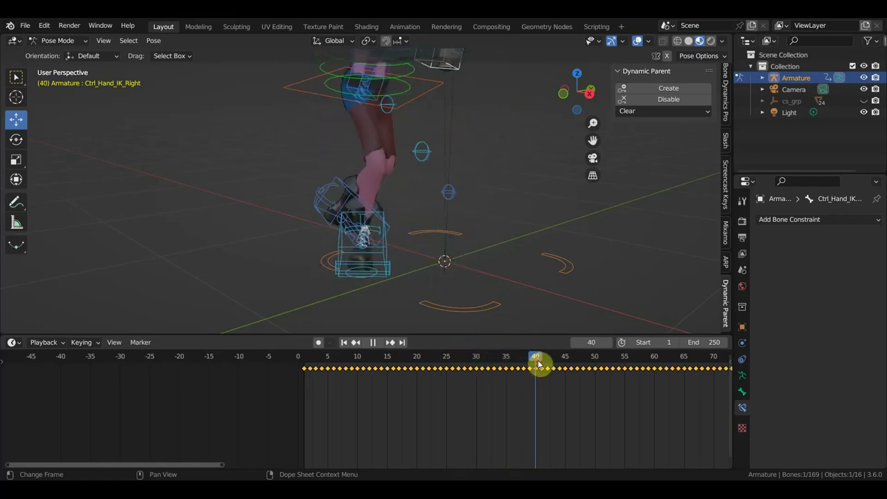
pyautogui.press('space')
pyautogui.scroll(-4, 477, 271)
pyautogui.scroll(1, 475, 254)
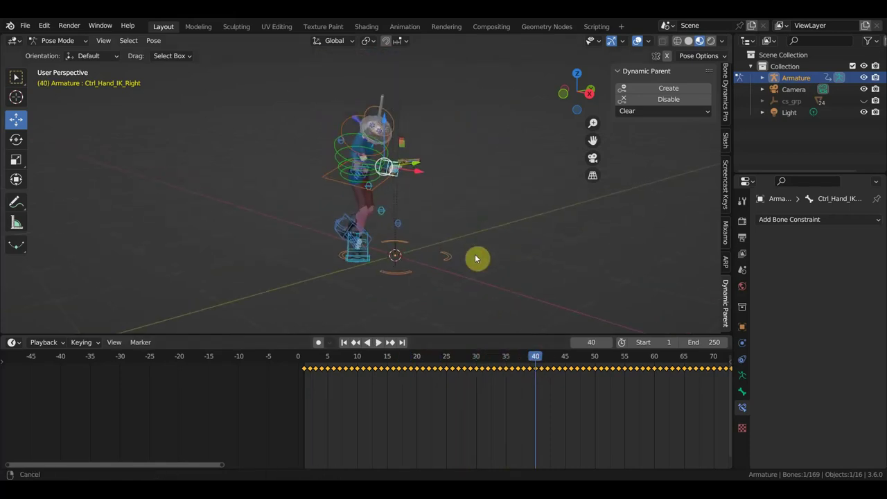
pyautogui.scroll(2, 484, 251)
pyautogui.moveTo(506, 249); pyautogui.dragTo(476, 264, button='middle')
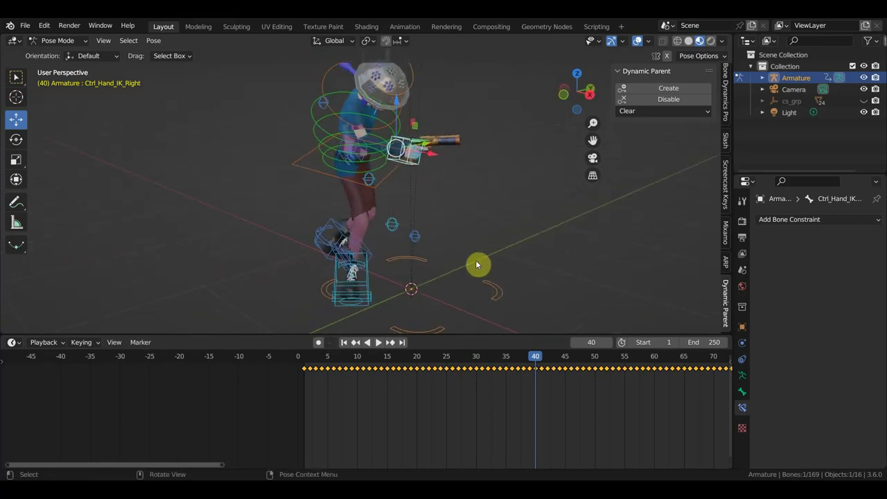
# - Select Ctrl_Head.001 and delete its Dynamic Parent constraint at frame 25
pyautogui.click(423, 137)
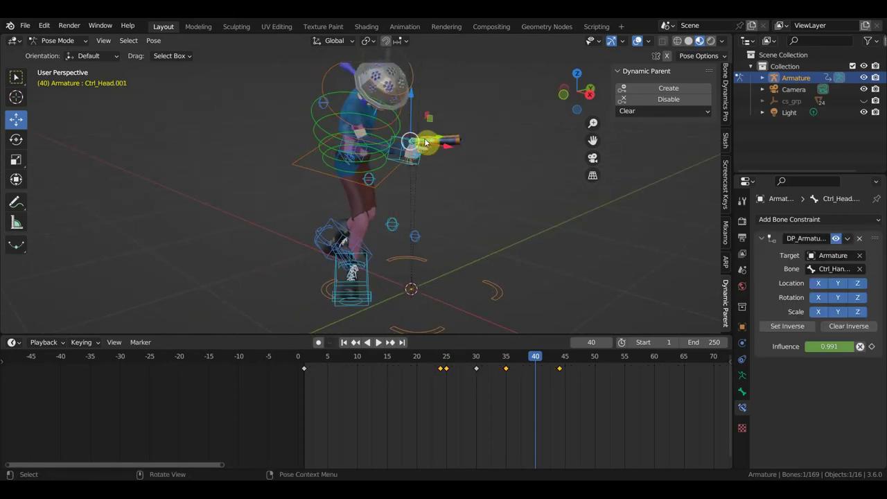
pyautogui.moveTo(416, 264)
pyautogui.mouseDown(button='middle')
pyautogui.moveTo(438, 208)
pyautogui.moveTo(387, 214)
pyautogui.mouseUp(button='middle')
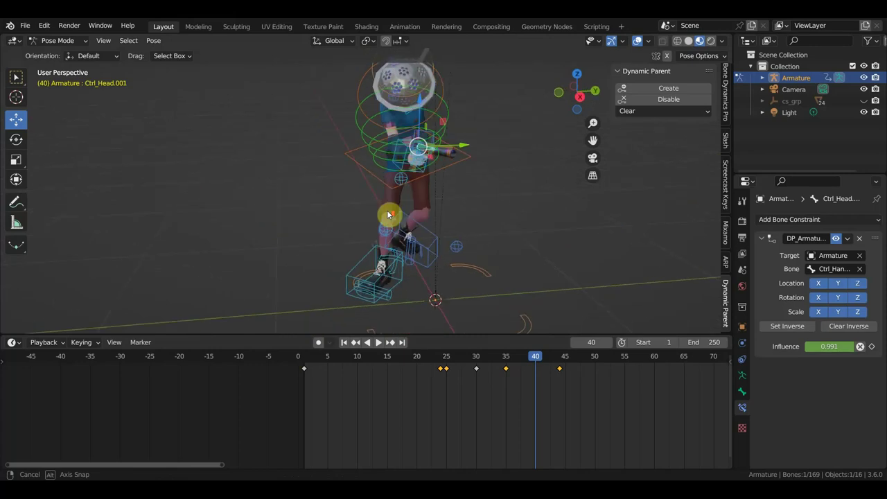
pyautogui.click(561, 359)
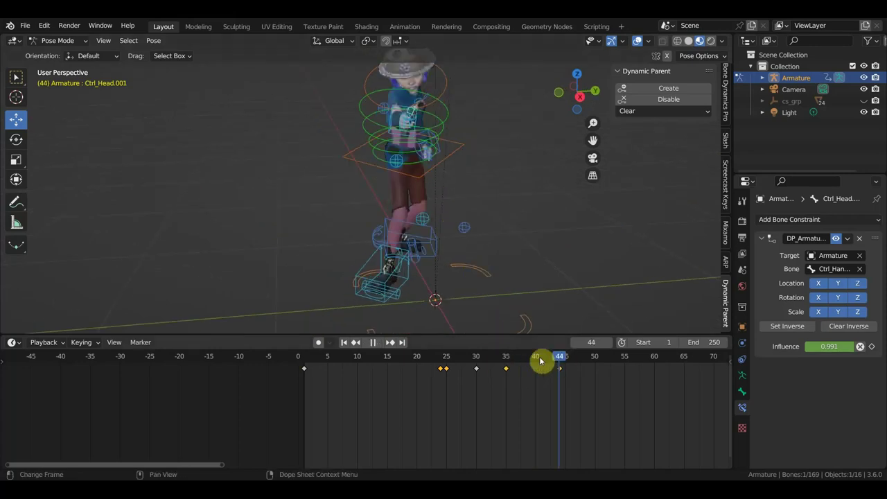
pyautogui.click(446, 358)
pyautogui.moveTo(493, 293); pyautogui.dragTo(480, 226, button='middle')
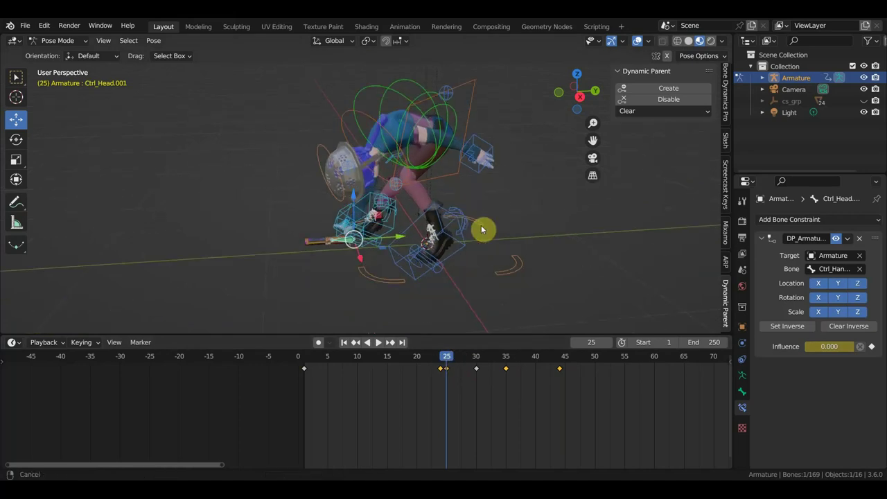
pyautogui.click(859, 239)
# - Delete the pistol's keyframe at frame 25 in the timeline
pyautogui.moveTo(564, 307)
pyautogui.mouseDown(button='middle')
pyautogui.moveTo(629, 295)
pyautogui.moveTo(522, 299)
pyautogui.mouseUp(button='middle')
pyautogui.press('space')
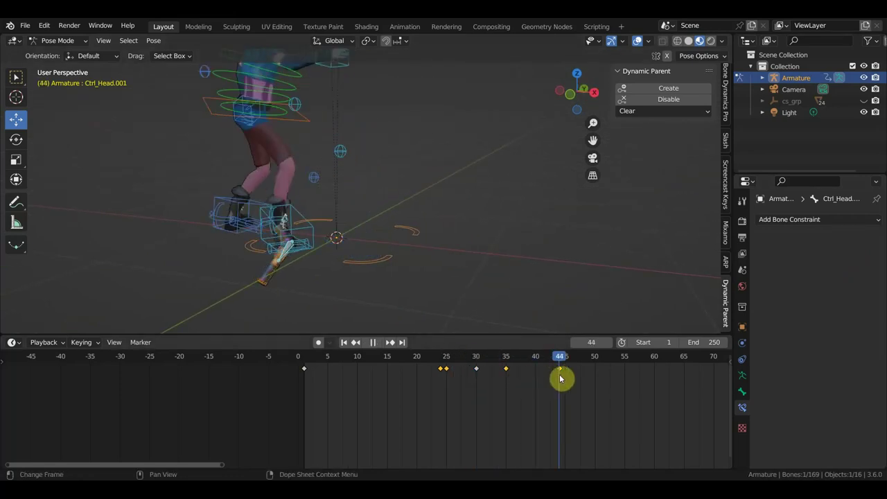
pyautogui.click(618, 376)
pyautogui.moveTo(500, 374); pyautogui.dragTo(440, 372)
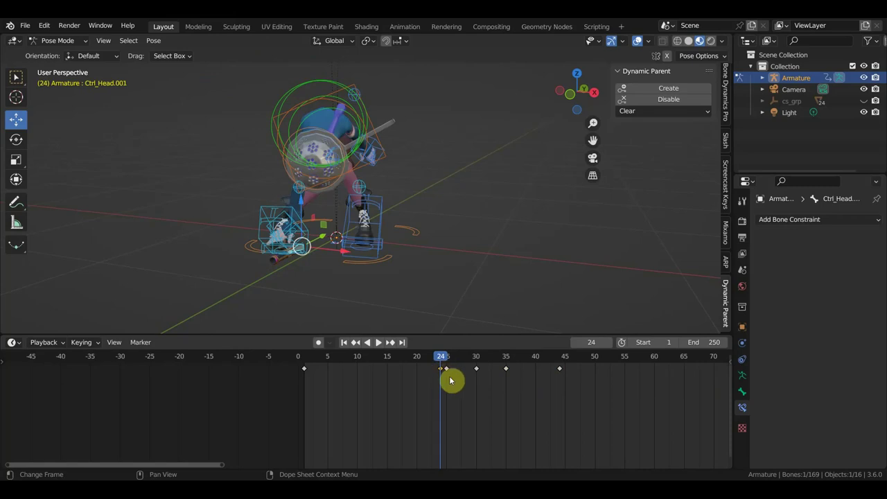
pyautogui.click(446, 368)
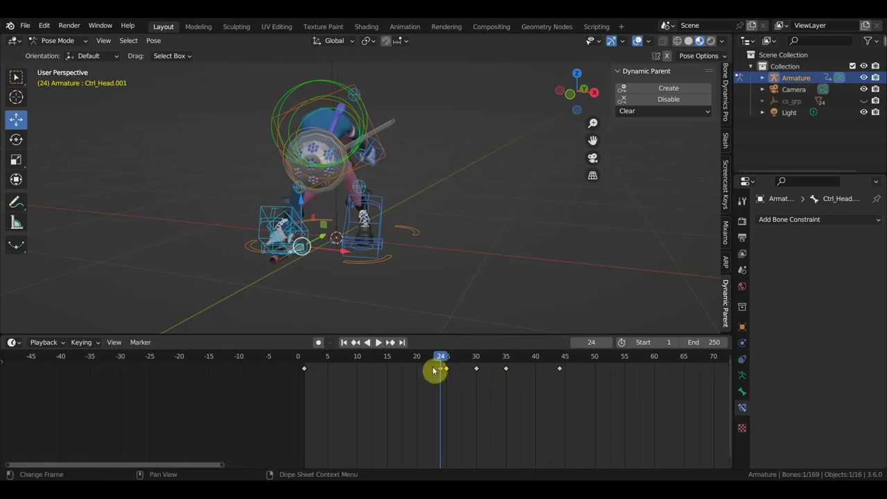
pyautogui.press('Delete')
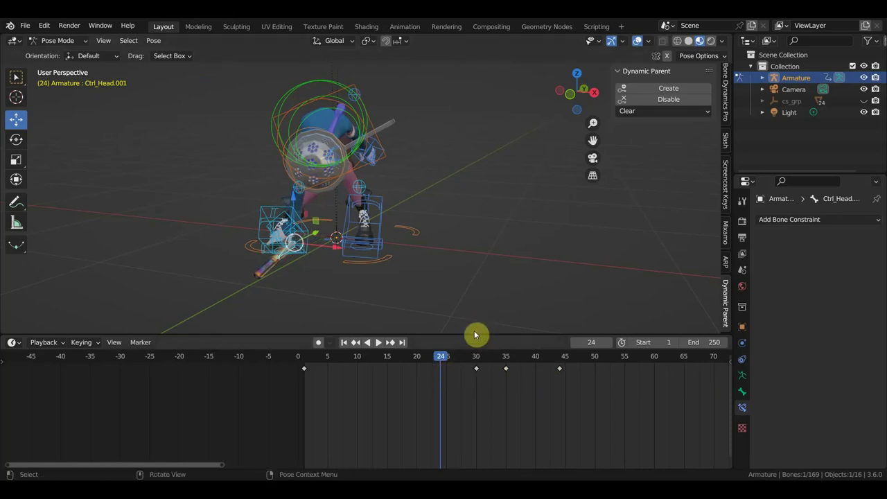
# - Replay from frame 24 and stop at frame 18, with the pistol on the floor by the feet
pyautogui.press('space')
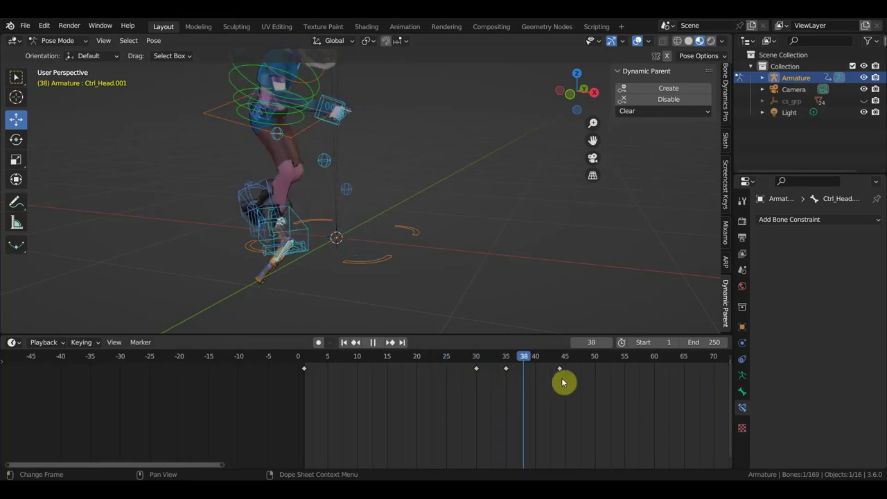
pyautogui.click(456, 375)
pyautogui.moveTo(455, 376); pyautogui.dragTo(405, 368)
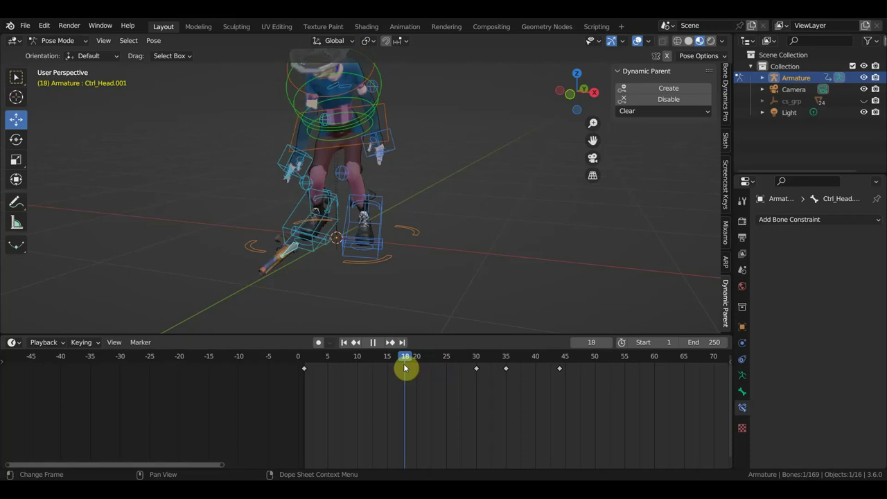
pyautogui.press('space')
pyautogui.scroll(3, 381, 287)
pyautogui.keyDown('shift'); pyautogui.moveTo(380, 287); pyautogui.dragTo(461, 283, button='middle'); pyautogui.keyUp('shift')
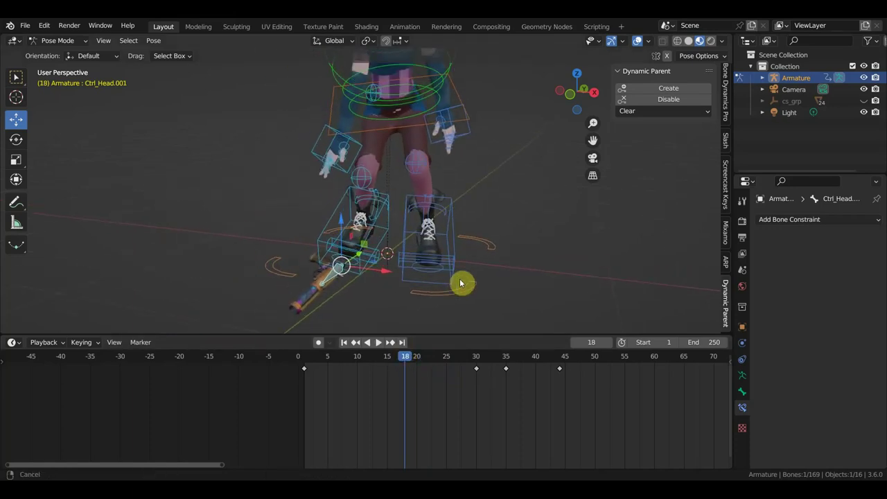
# - Add Ctrl_Hand_IK_Right to the pistol control and Disable their dynamic parent, which reports 0 constraints
pyautogui.keyDown('shift'); pyautogui.click(316, 150); pyautogui.keyUp('shift')
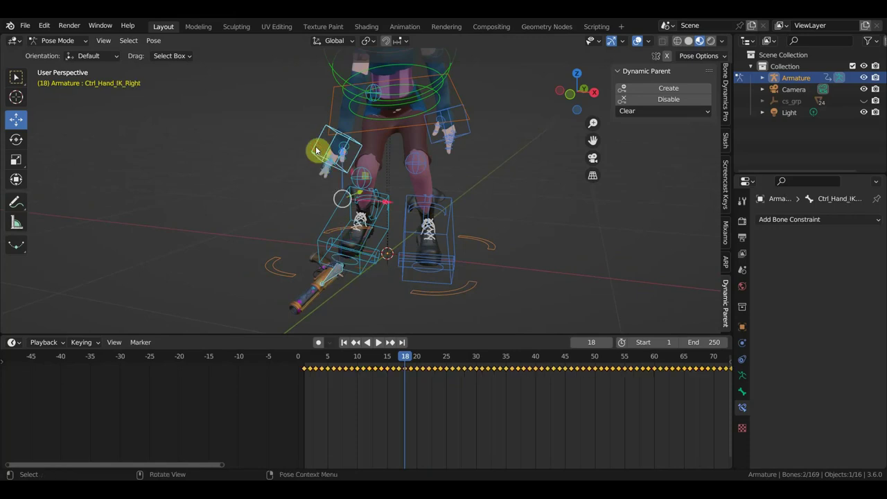
pyautogui.click(668, 102)
pyautogui.scroll(2, 425, 406)
pyautogui.scroll(3, 492, 390)
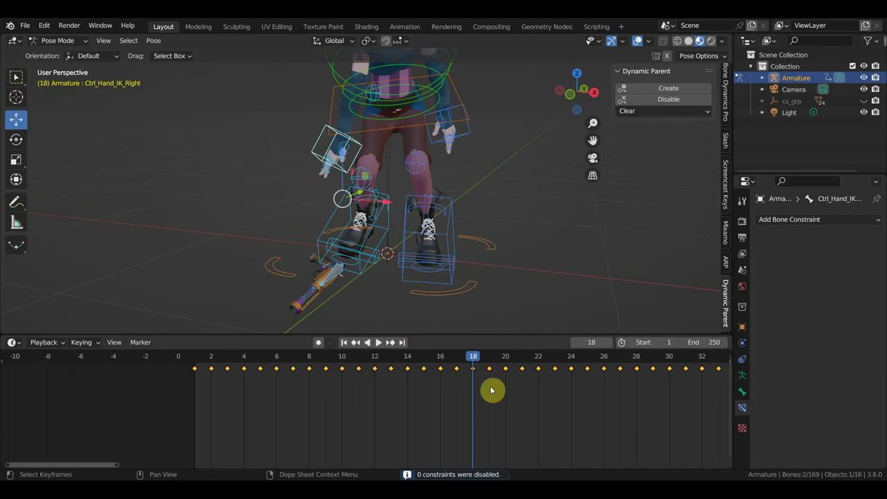
pyautogui.scroll(2, 492, 390)
pyautogui.scroll(2, 511, 386)
pyautogui.scroll(2, 441, 424)
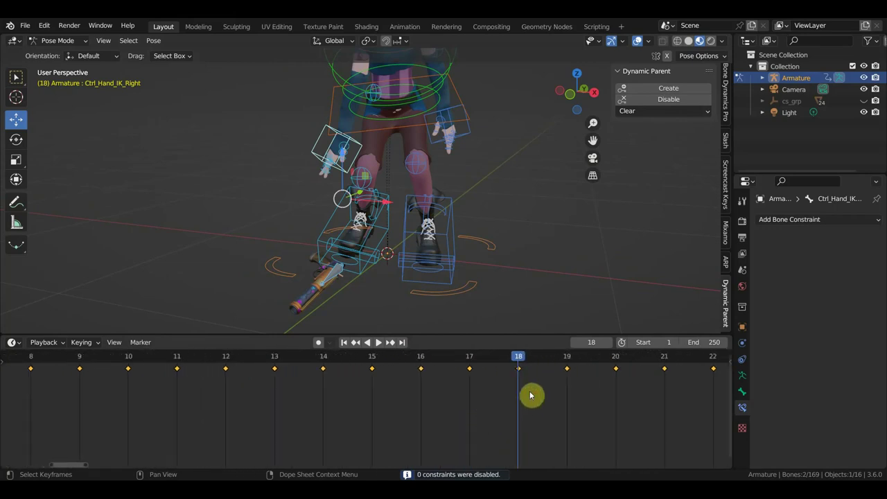
pyautogui.scroll(-2, 596, 381)
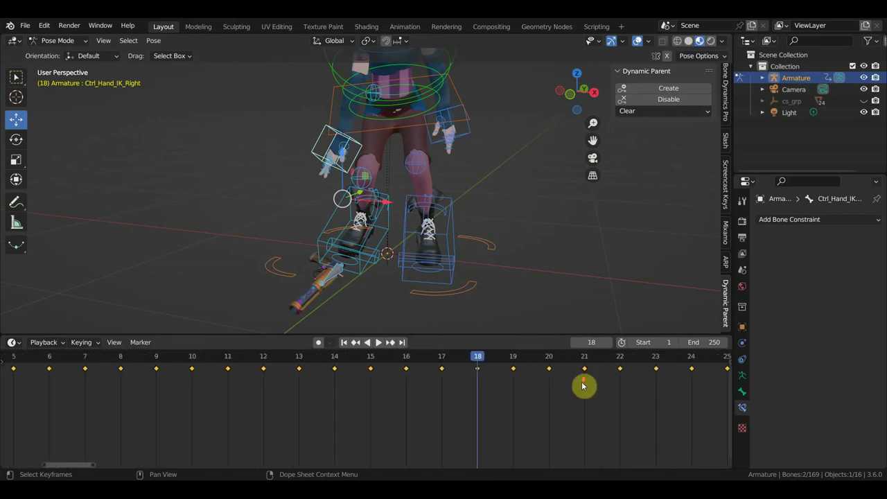
pyautogui.scroll(-3, 583, 386)
pyautogui.scroll(-3, 479, 400)
pyautogui.scroll(-4, 476, 394)
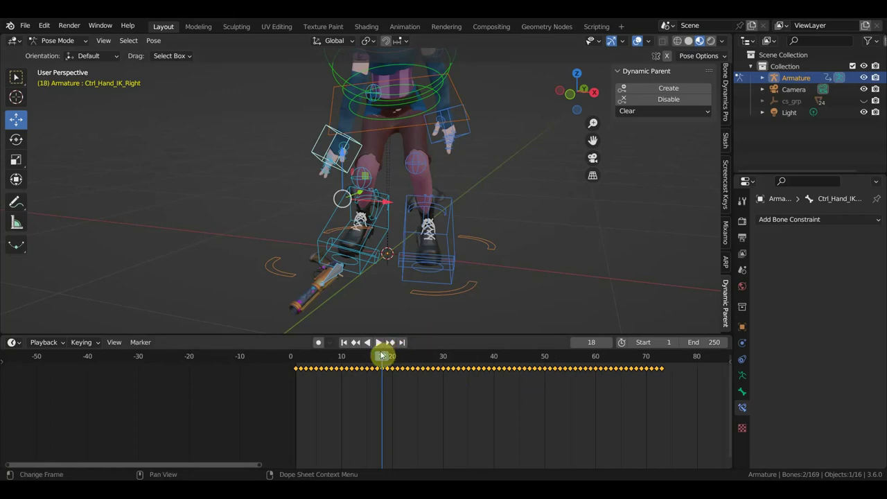
# - Play the animation to review the motion and stop at frame 13
pyautogui.press('space')
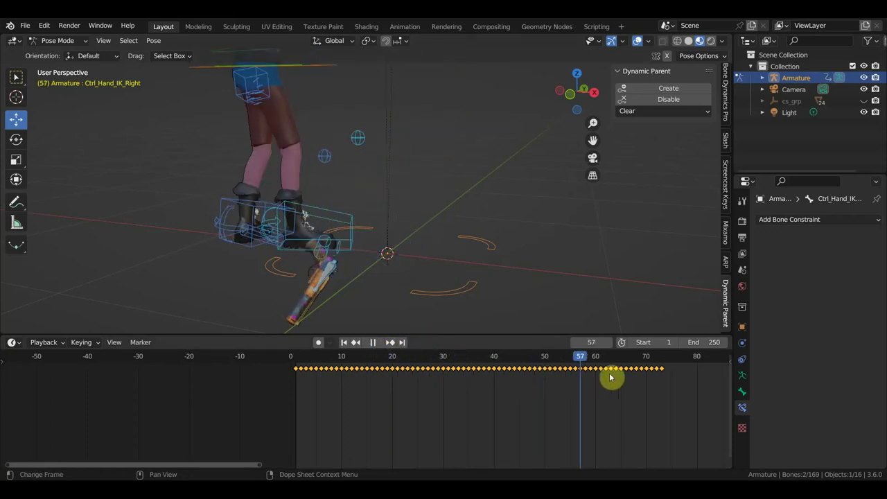
pyautogui.moveTo(657, 374)
pyautogui.mouseDown()
pyautogui.moveTo(250, 380)
pyautogui.moveTo(358, 390)
pyautogui.mouseUp()
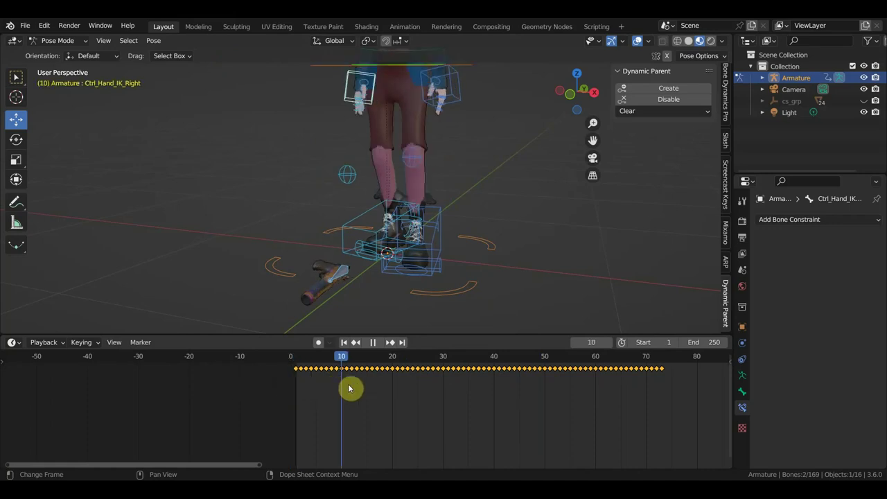
pyautogui.press('space')
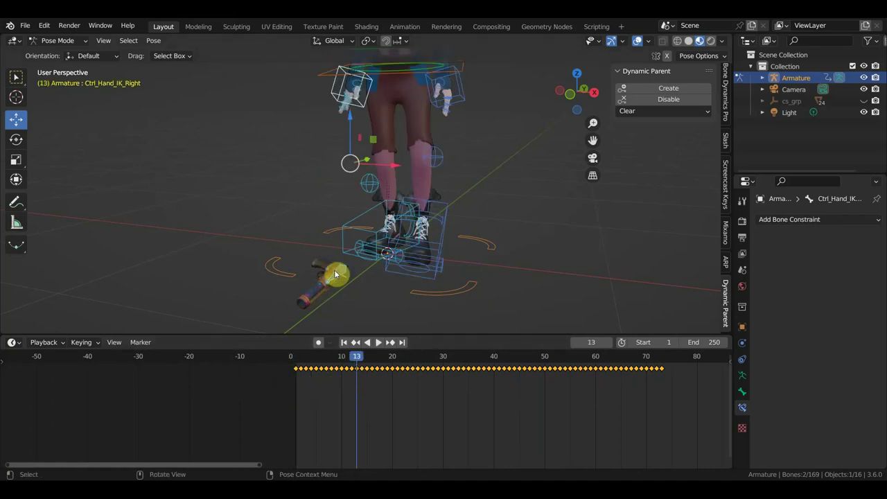
# - Select Ctrl_Head.001 and delete its keys at frames 30, 35 and 44, then scrub to check
pyautogui.click(333, 270)
pyautogui.click(742, 359)
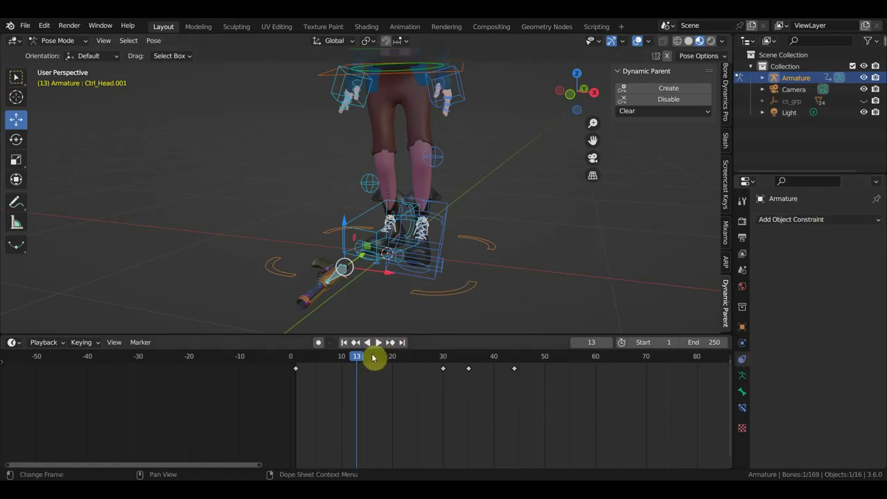
pyautogui.moveTo(558, 397); pyautogui.dragTo(416, 351)
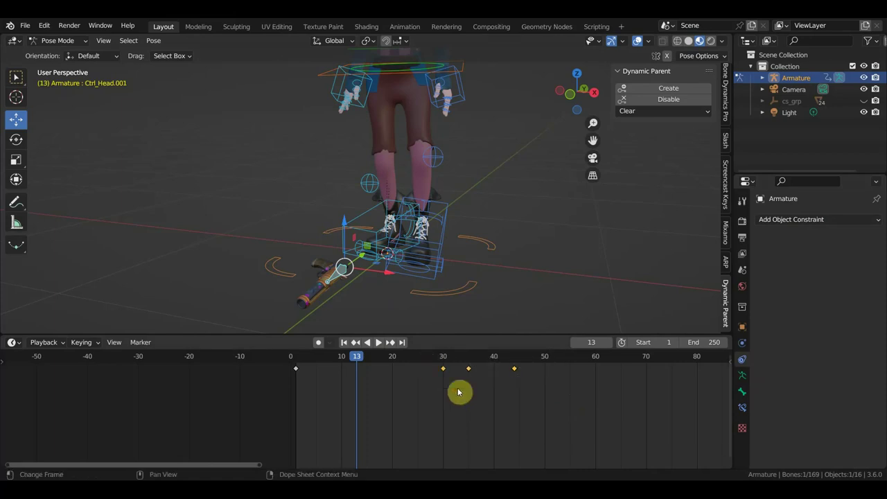
pyautogui.press('Delete')
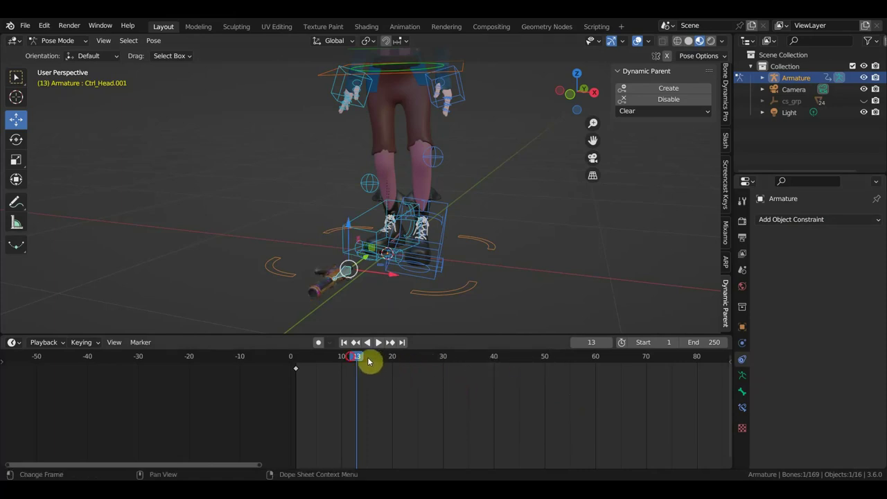
pyautogui.moveTo(368, 361); pyautogui.dragTo(274, 359)
pyautogui.moveTo(371, 359); pyautogui.dragTo(38, 376)
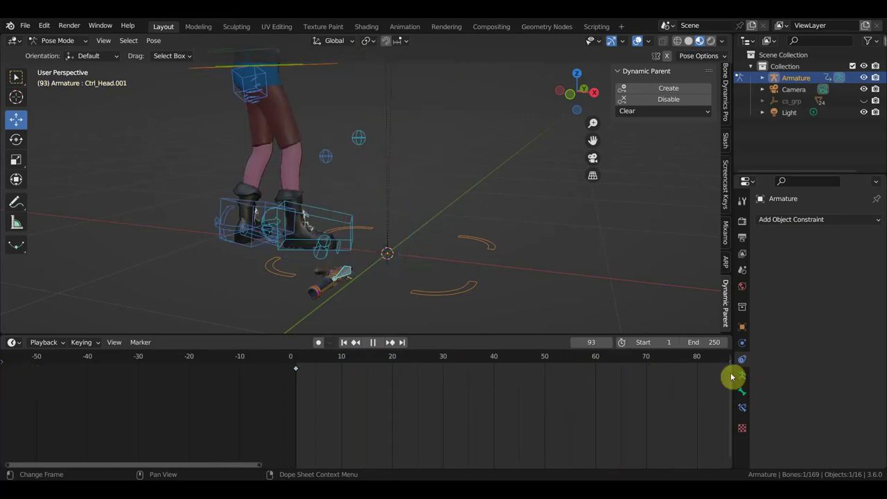
pyautogui.moveTo(401, 374)
pyautogui.mouseDown()
pyautogui.moveTo(340, 373)
pyautogui.moveTo(417, 394)
pyautogui.mouseUp()
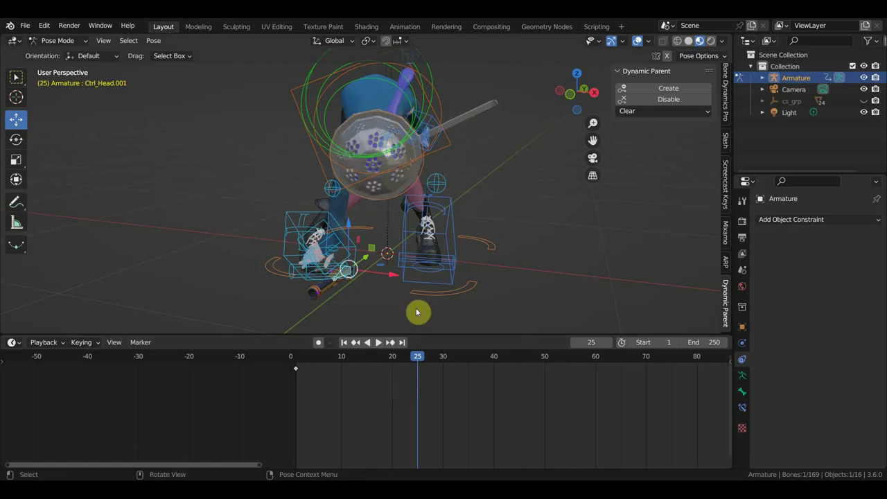
# - Select Ctrl_Hand_IK_Right, then Ctrl_Head.001 as active, and Create a dynamic parent at frame 25
pyautogui.moveTo(418, 311)
pyautogui.mouseDown(button='middle')
pyautogui.moveTo(432, 321)
pyautogui.moveTo(420, 313)
pyautogui.moveTo(451, 291)
pyautogui.moveTo(448, 332)
pyautogui.mouseUp(button='middle')
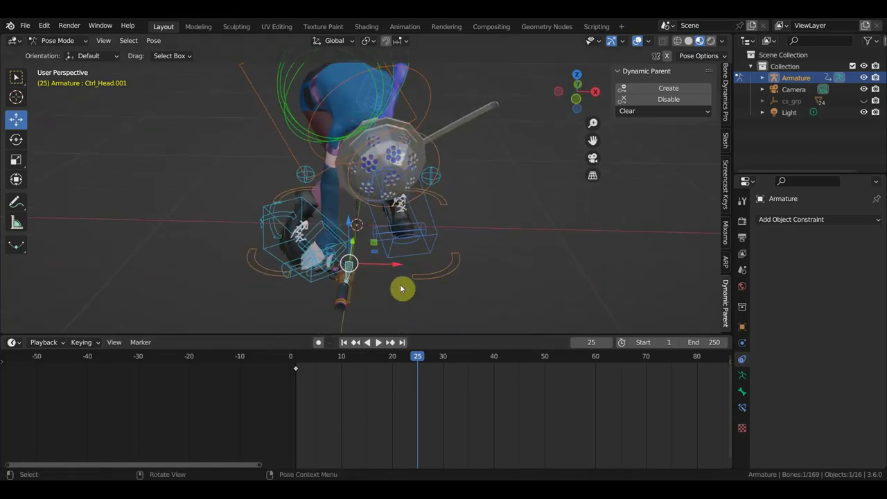
pyautogui.moveTo(331, 242); pyautogui.dragTo(303, 235, button='middle')
pyautogui.click(320, 223)
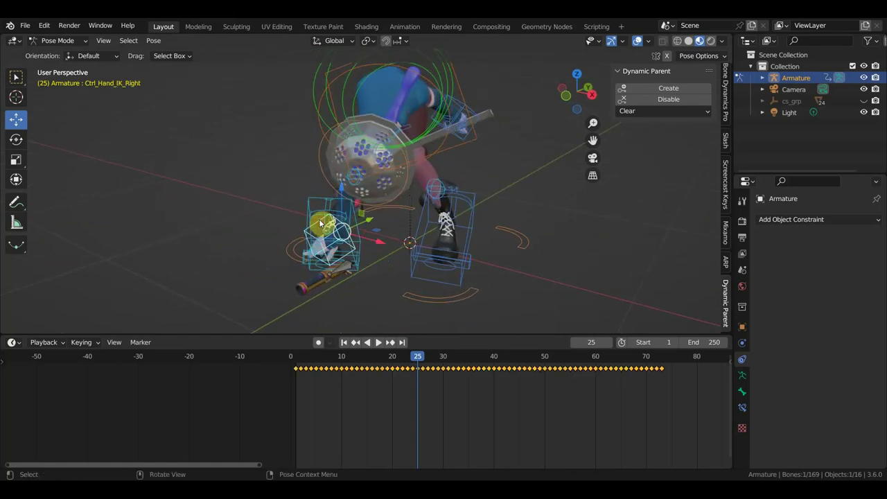
pyautogui.keyDown('shift'); pyautogui.click(344, 264); pyautogui.keyUp('shift')
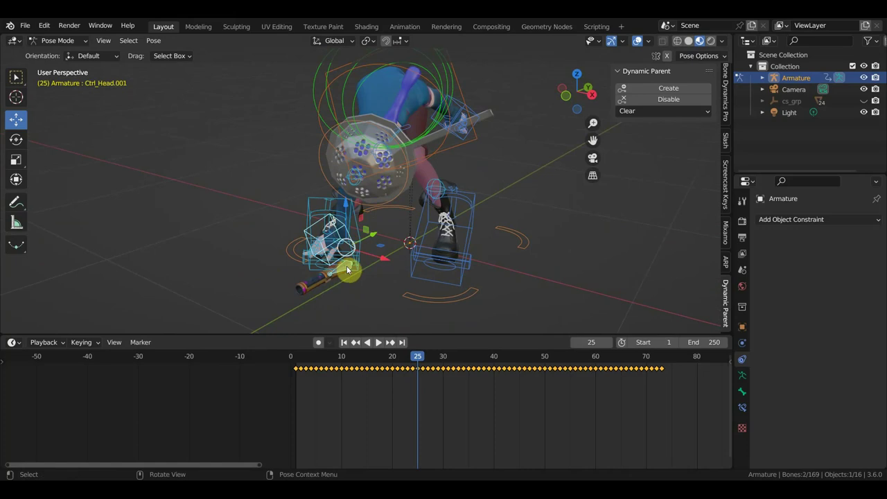
pyautogui.scroll(4, 346, 266)
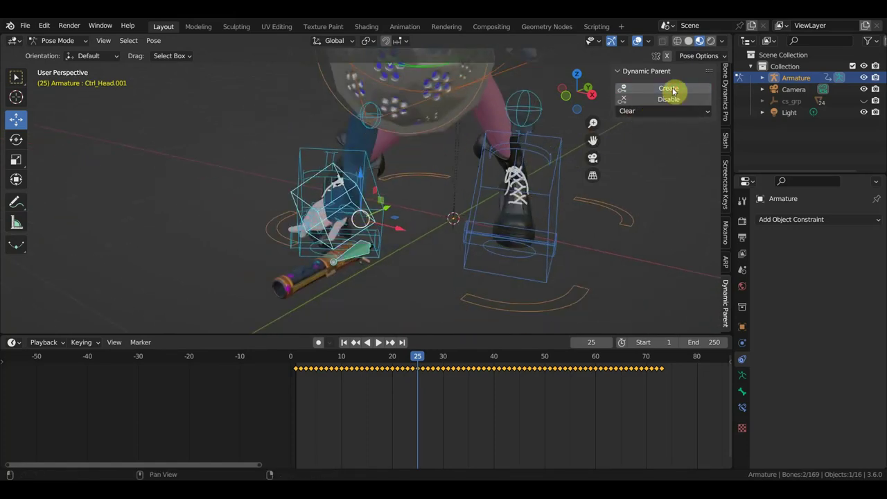
pyautogui.click(671, 90)
# - Scrub from frame 25 to frame 30 to check whether the gun follows the hand
pyautogui.click(416, 357)
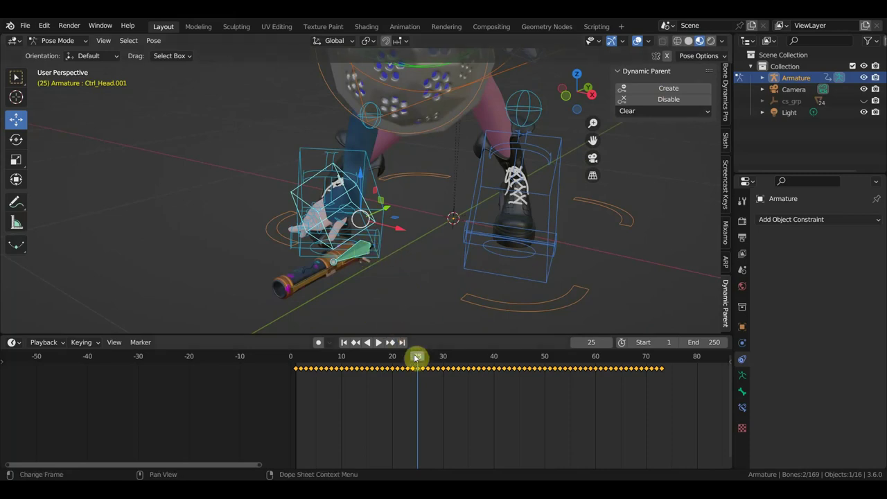
pyautogui.moveTo(418, 362); pyautogui.dragTo(474, 368)
pyautogui.moveTo(547, 263)
pyautogui.mouseDown(button='middle')
pyautogui.moveTo(554, 243)
pyautogui.moveTo(543, 234)
pyautogui.moveTo(510, 330)
pyautogui.moveTo(536, 323)
pyautogui.moveTo(451, 67)
pyautogui.moveTo(464, 166)
pyautogui.mouseUp(button='middle')
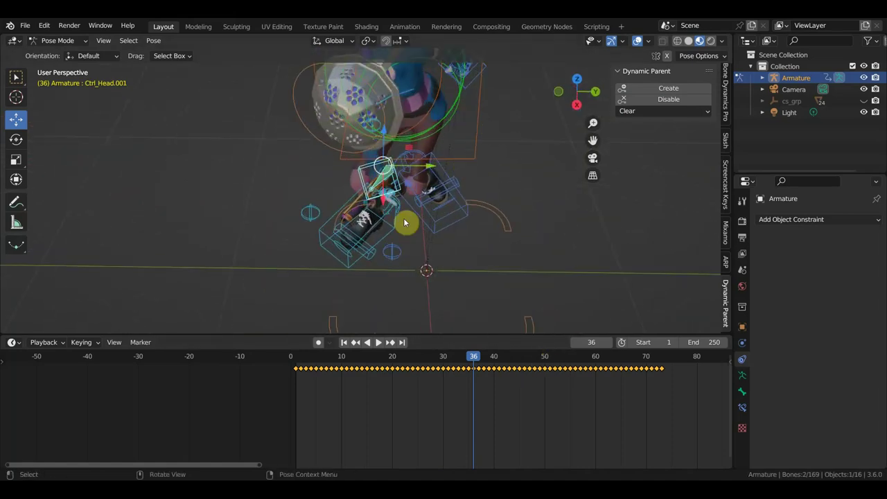
pyautogui.moveTo(474, 354)
pyautogui.mouseDown()
pyautogui.moveTo(437, 364)
pyautogui.moveTo(445, 363)
pyautogui.mouseUp()
pyautogui.moveTo(469, 282)
pyautogui.mouseDown(button='middle')
pyautogui.moveTo(533, 233)
pyautogui.moveTo(407, 296)
pyautogui.mouseUp(button='middle')
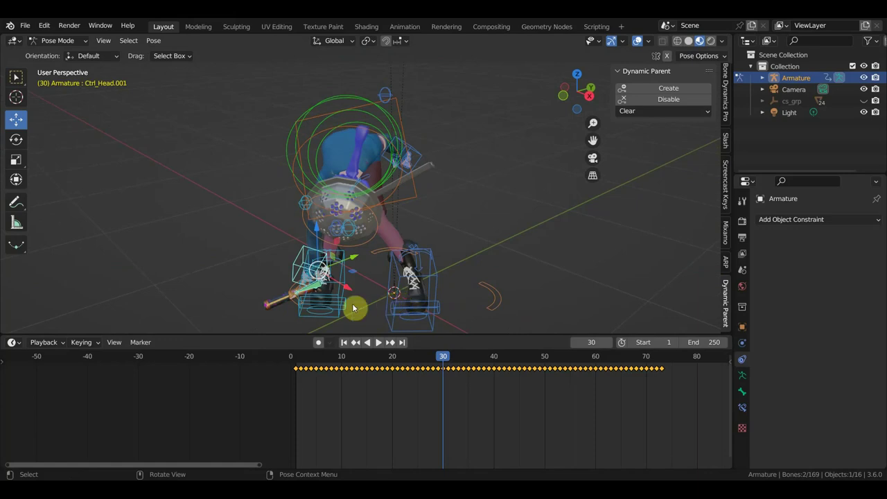
# - Select Ctrl_Head.001 alone and rotate the pistol upright at frame 30
pyautogui.click(304, 291)
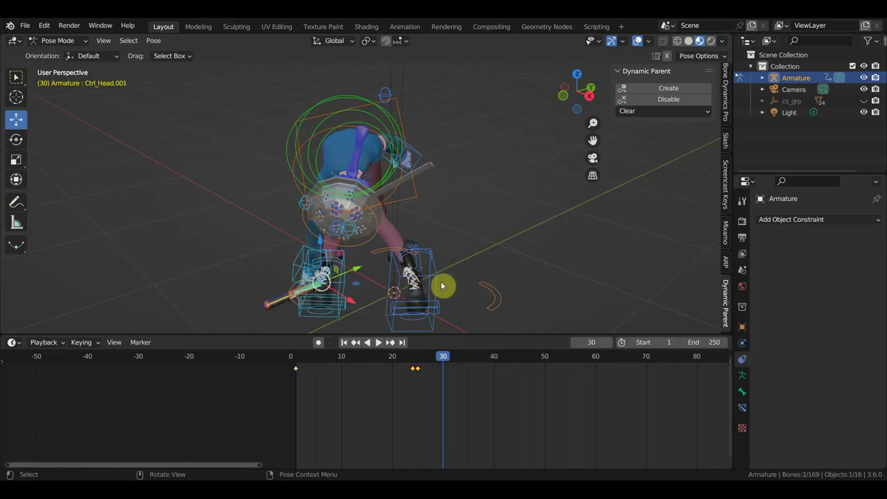
pyautogui.press('r')
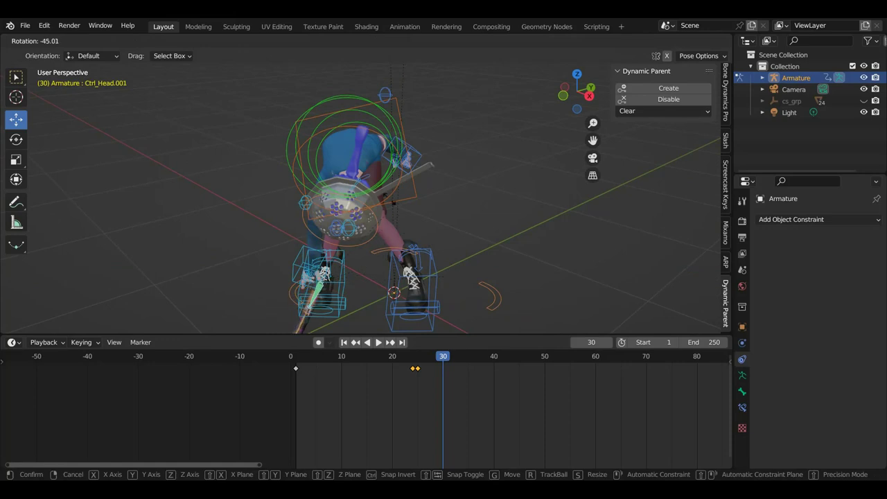
pyautogui.click(376, 255)
pyautogui.moveTo(376, 256)
pyautogui.mouseDown(button='middle')
pyautogui.moveTo(534, 235)
pyautogui.moveTo(510, 259)
pyautogui.mouseUp(button='middle')
pyautogui.scroll(-3, 509, 259)
pyautogui.press('r')
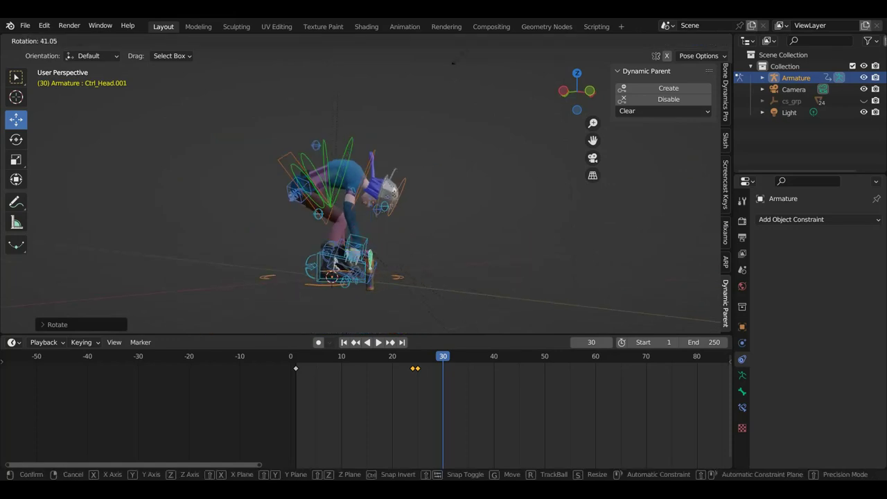
pyautogui.click(447, 66)
pyautogui.scroll(3, 461, 194)
pyautogui.moveTo(462, 194); pyautogui.dragTo(451, 223, button='middle')
pyautogui.scroll(2, 455, 103)
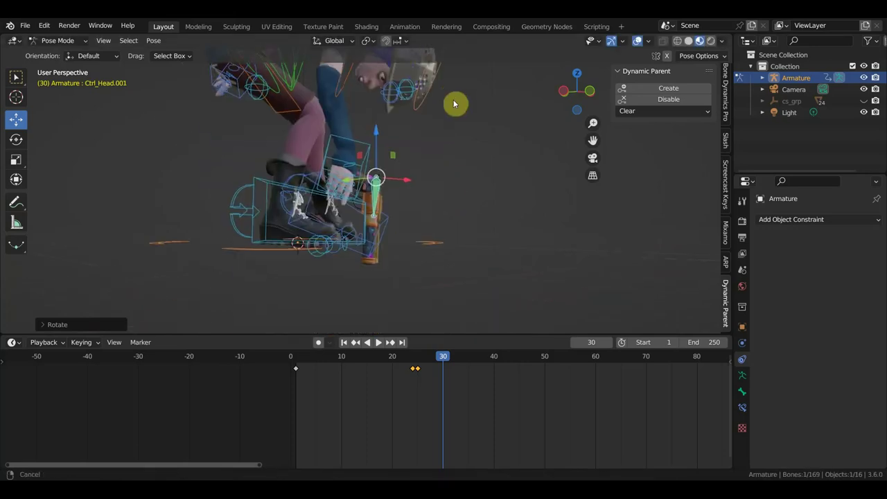
pyautogui.moveTo(455, 103); pyautogui.dragTo(445, 161, button='middle')
# - Move the pistol into the right hand and key its Location & Rotation at frame 30
pyautogui.press('g')
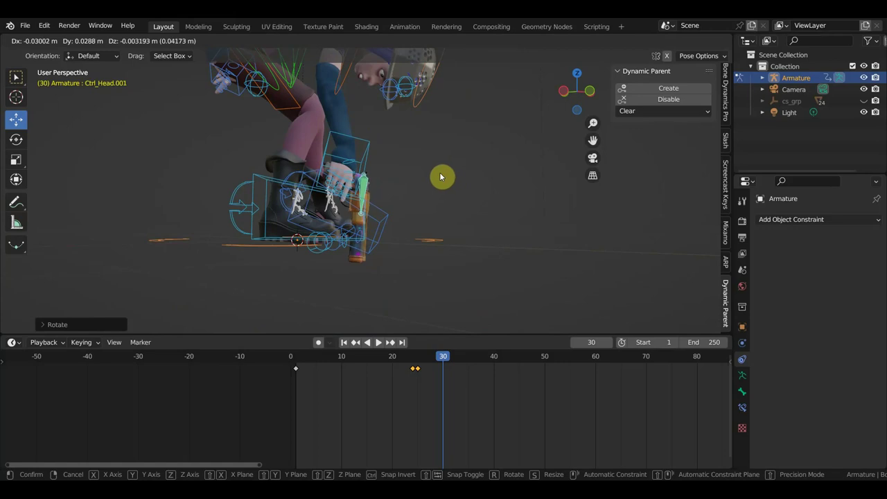
pyautogui.click(439, 176)
pyautogui.moveTo(443, 178); pyautogui.dragTo(343, 197, button='middle')
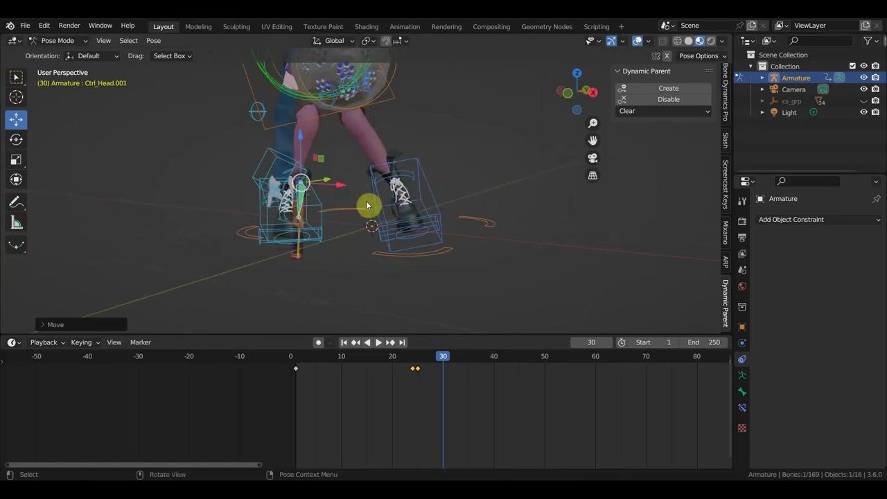
pyautogui.press('g')
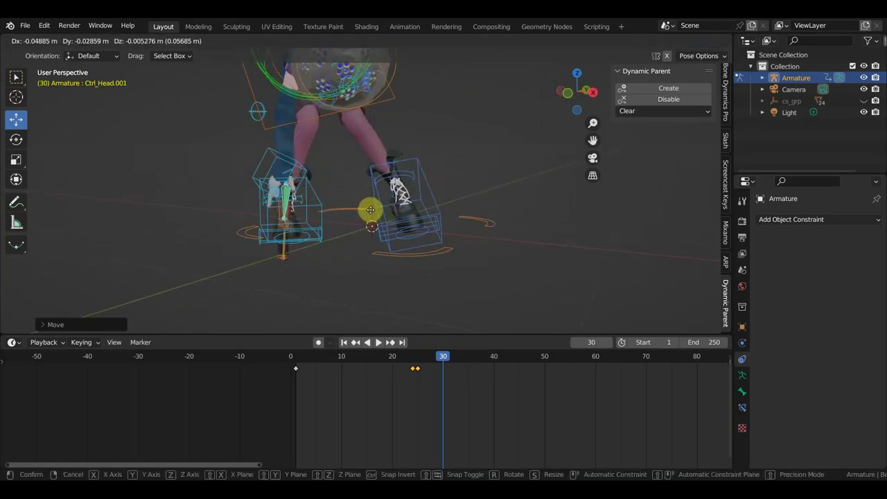
pyautogui.click(372, 210)
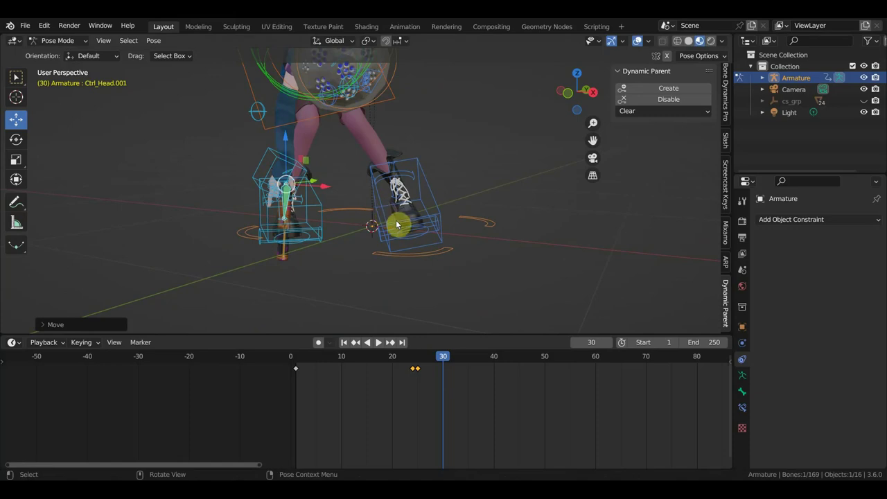
pyautogui.press('i')
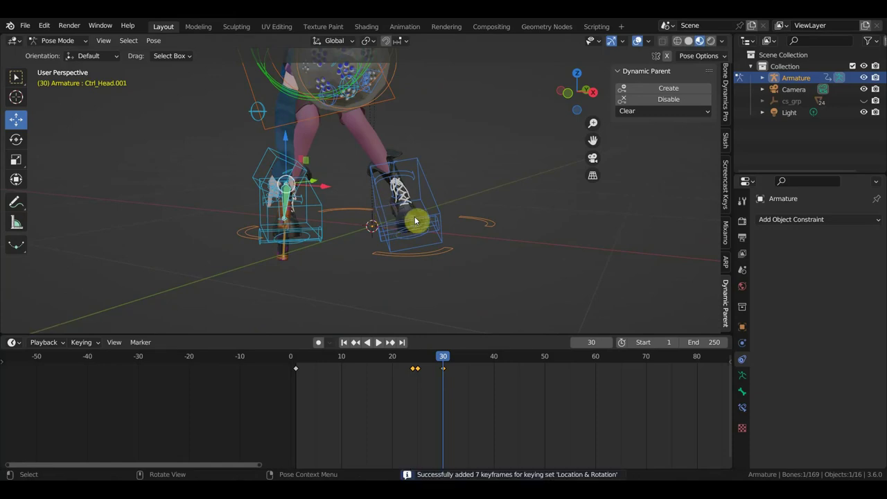
pyautogui.click(479, 363)
# - Rotate the right-hand control by mistake, then undo back to the pistol control selection
pyautogui.moveTo(475, 289); pyautogui.dragTo(347, 289, button='middle')
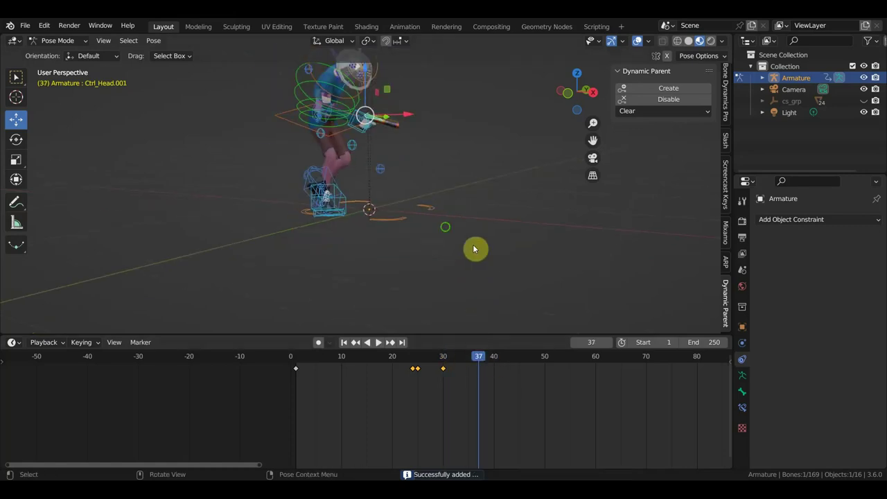
pyautogui.scroll(2, 443, 229)
pyautogui.scroll(3, 446, 285)
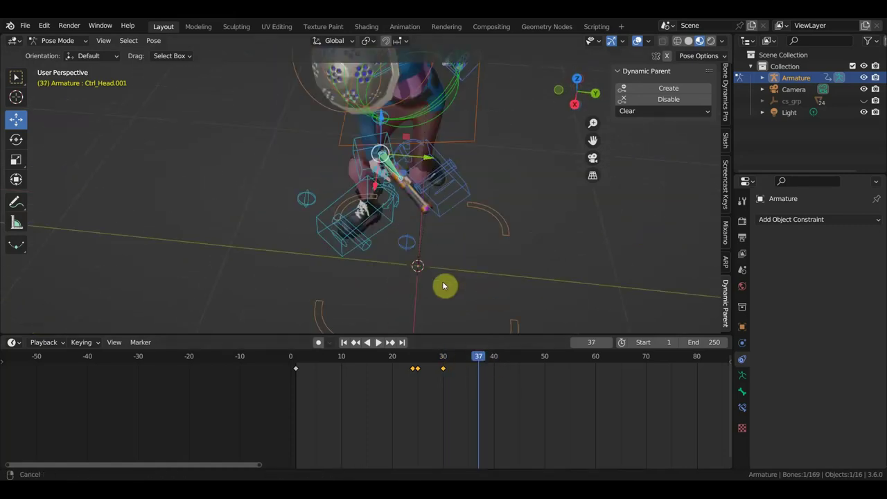
pyautogui.scroll(2, 449, 263)
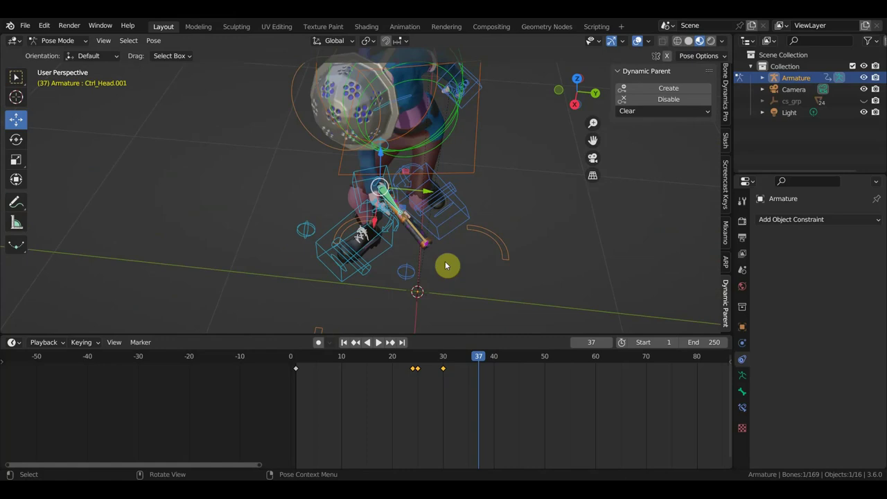
pyautogui.click(394, 204)
pyautogui.press('r')
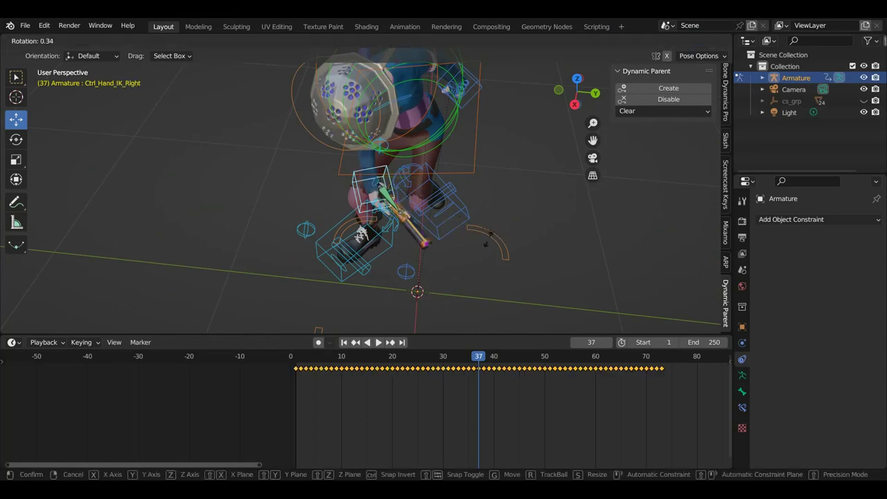
pyautogui.click(478, 251)
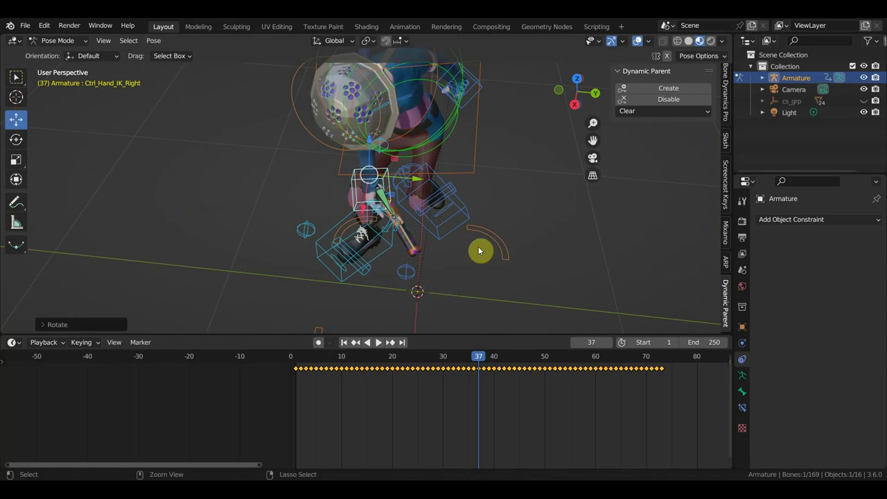
pyautogui.hotkey('ctrl', 'z')
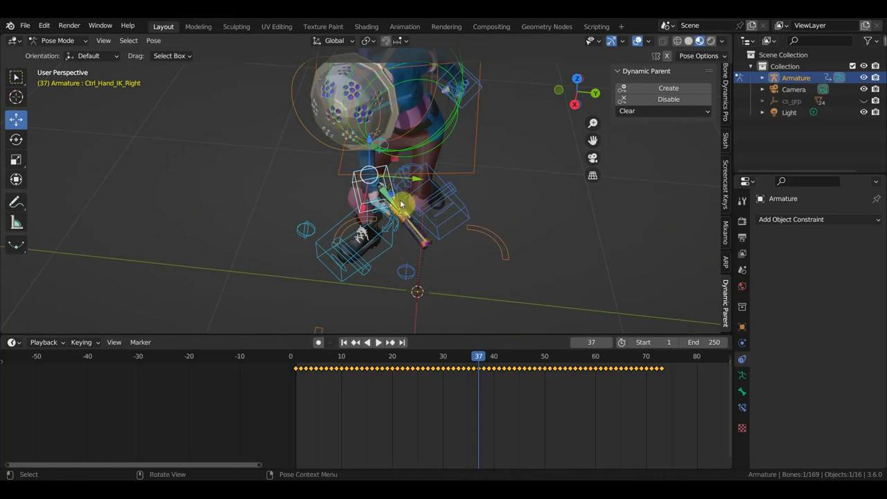
pyautogui.hotkey('ctrl', 'z')
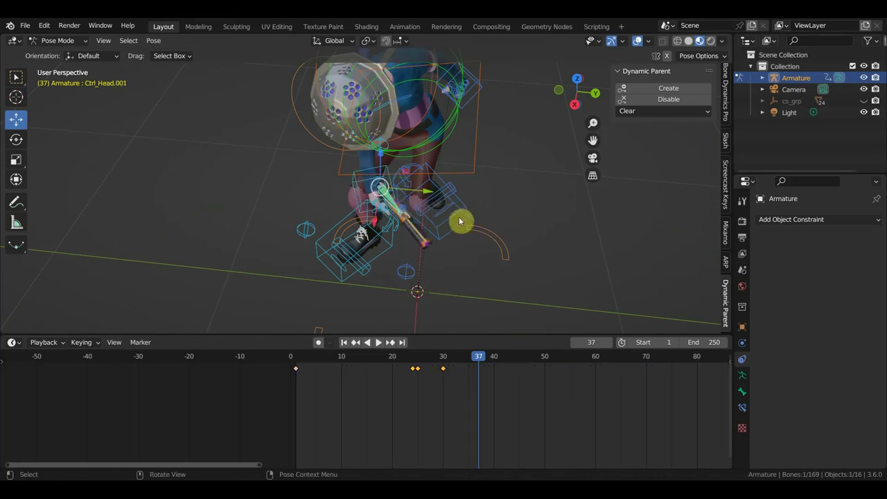
# - Rotate and move the pistol into the outstretched hand and key Location & Rotation at frame 37
pyautogui.press('r')
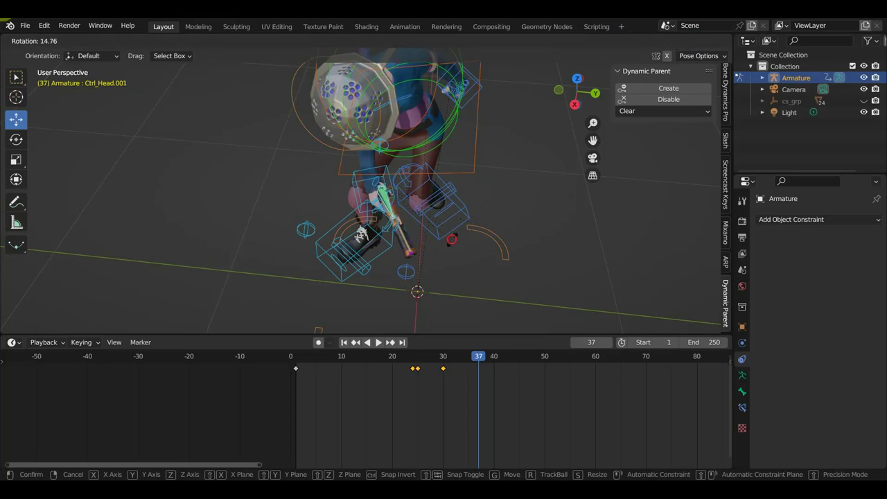
pyautogui.click(451, 241)
pyautogui.press('g')
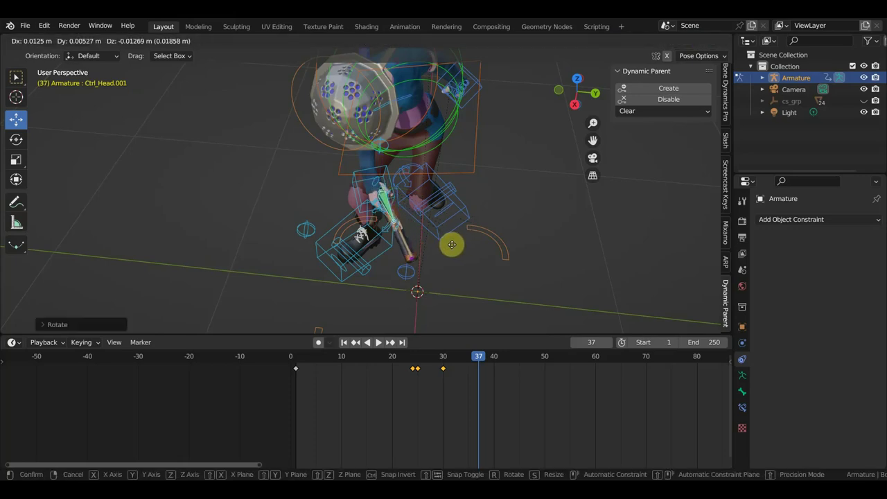
pyautogui.click(453, 247)
pyautogui.moveTo(459, 249)
pyautogui.mouseDown(button='middle')
pyautogui.moveTo(548, 219)
pyautogui.moveTo(529, 196)
pyautogui.mouseUp(button='middle')
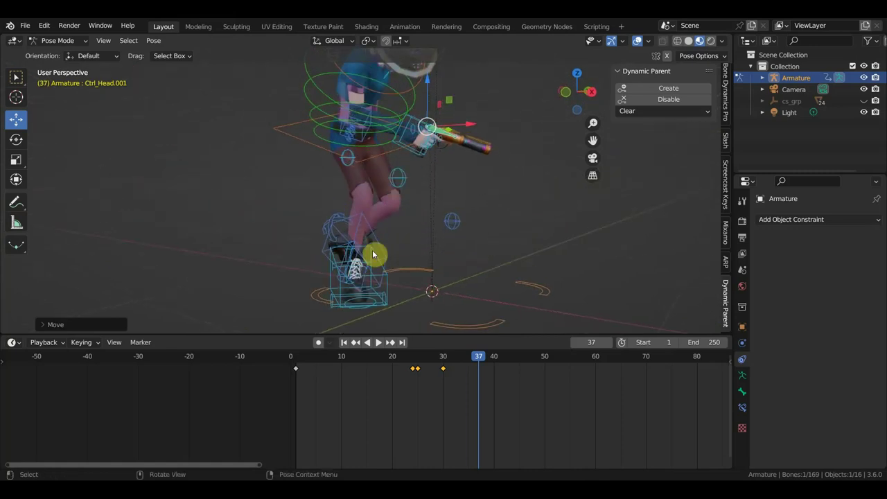
pyautogui.moveTo(450, 228); pyautogui.dragTo(467, 223, button='middle')
pyautogui.press('r')
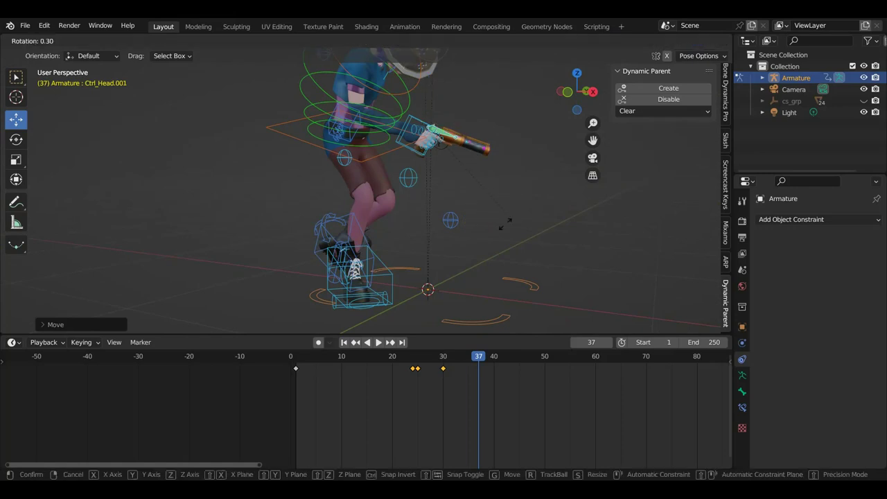
pyautogui.click(503, 232)
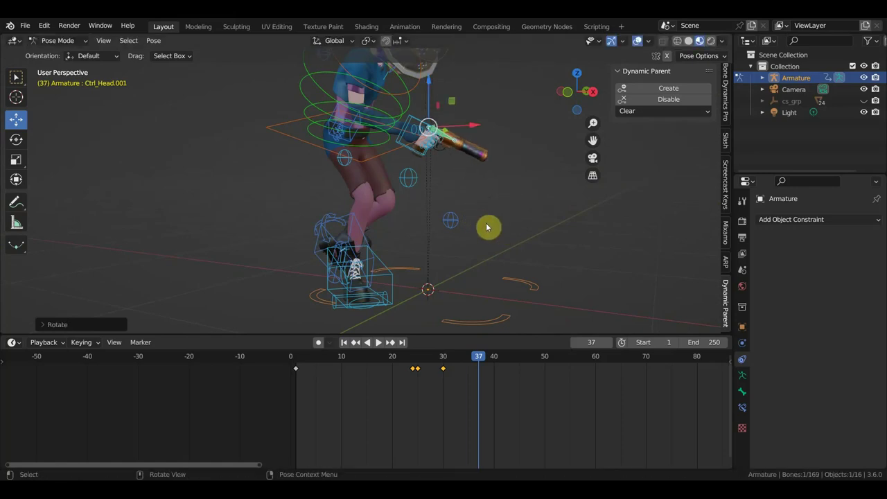
pyautogui.press('g')
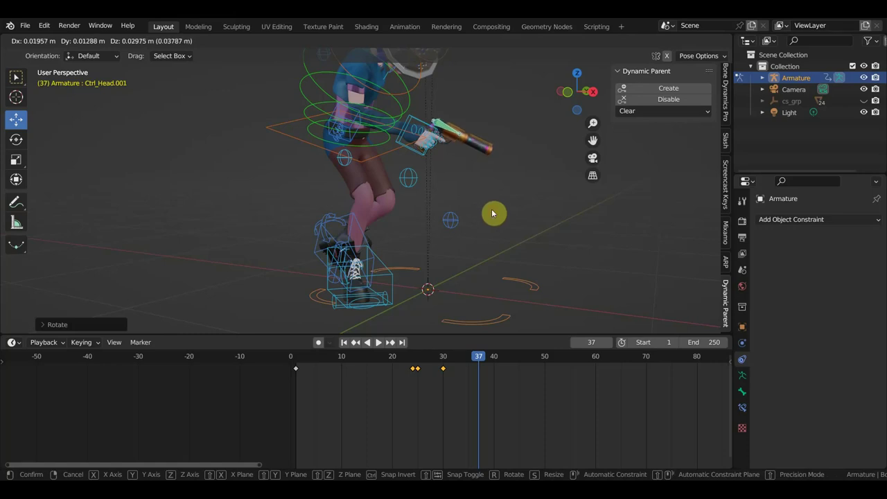
pyautogui.click(493, 214)
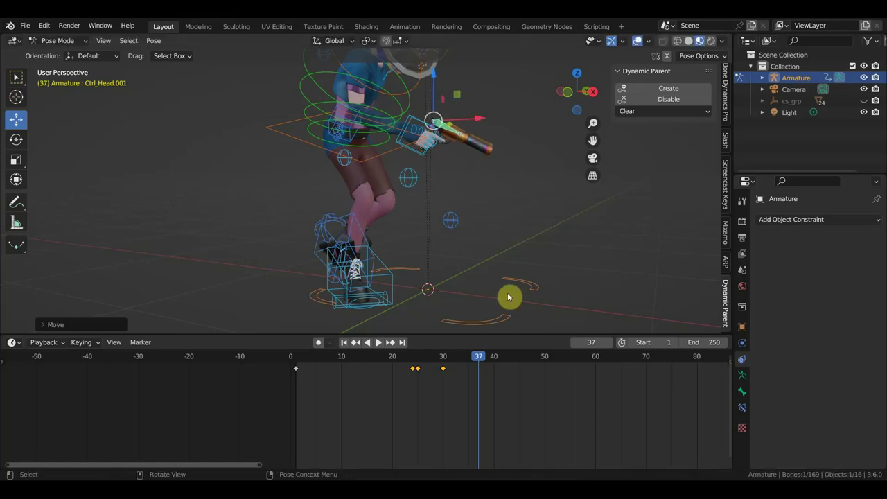
pyautogui.press('i')
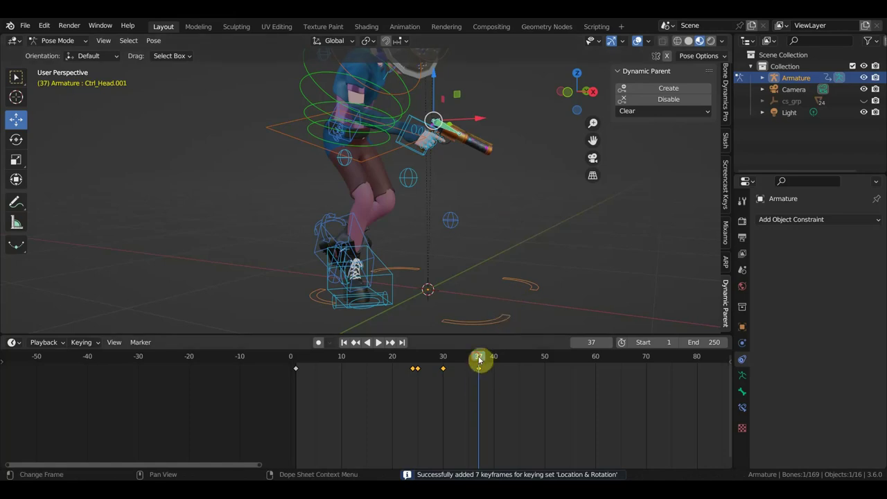
# - Play the animation backwards and forwards, stopping at frame 49 where the character aims the pistol
pyautogui.hotkey('shift', 'ctrl', 'space')
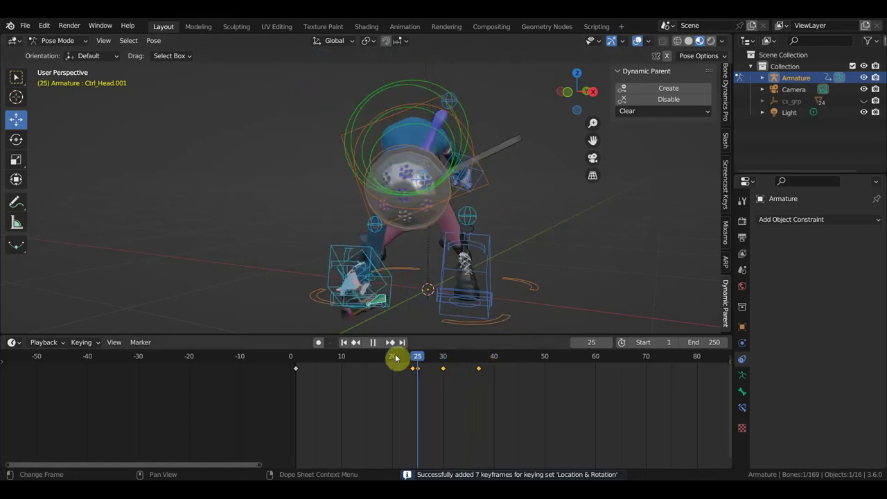
pyautogui.press('space')
pyautogui.moveTo(450, 298); pyautogui.dragTo(390, 296, button='middle')
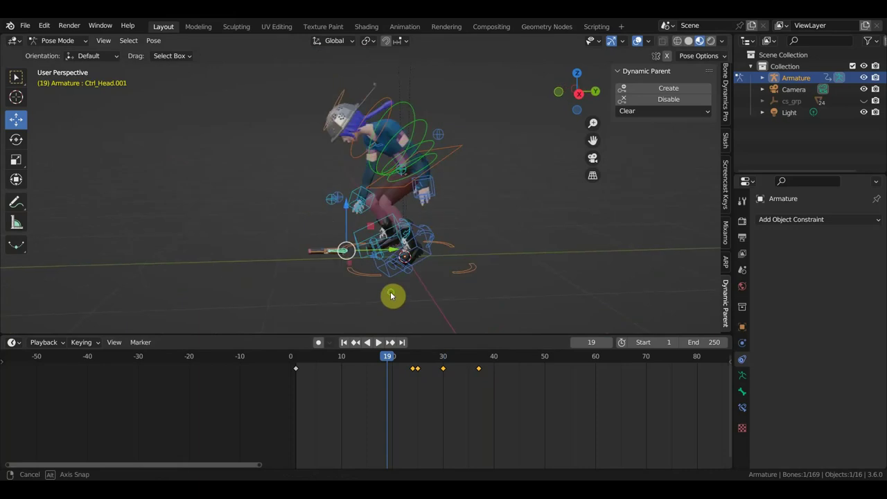
pyautogui.click(316, 358)
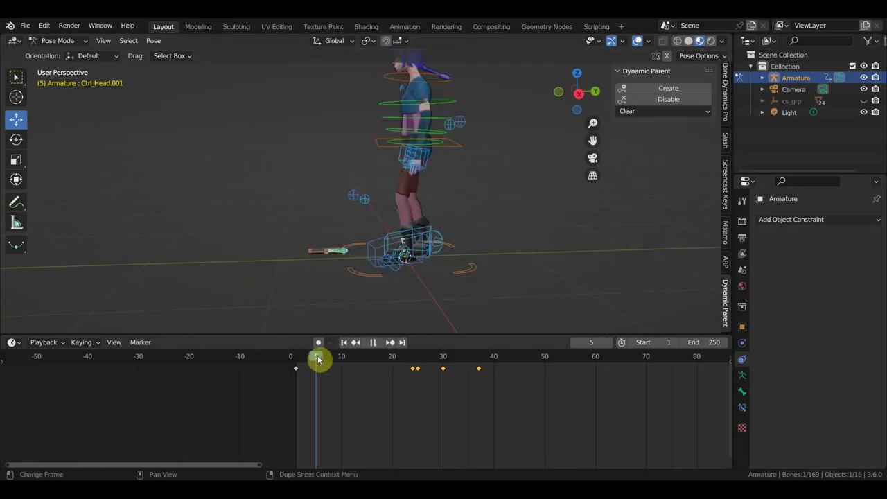
pyautogui.press('space')
pyautogui.moveTo(468, 359)
pyautogui.mouseDown()
pyautogui.moveTo(548, 360)
pyautogui.moveTo(539, 359)
pyautogui.mouseUp()
pyautogui.press('space')
pyautogui.moveTo(520, 298)
pyautogui.keyDown('shift'); pyautogui.mouseDown(button='middle')
pyautogui.moveTo(484, 184)
pyautogui.moveTo(471, 247)
pyautogui.moveTo(422, 253)
pyautogui.mouseUp(button='middle'); pyautogui.keyUp('shift')
pyautogui.scroll(3, 471, 247)
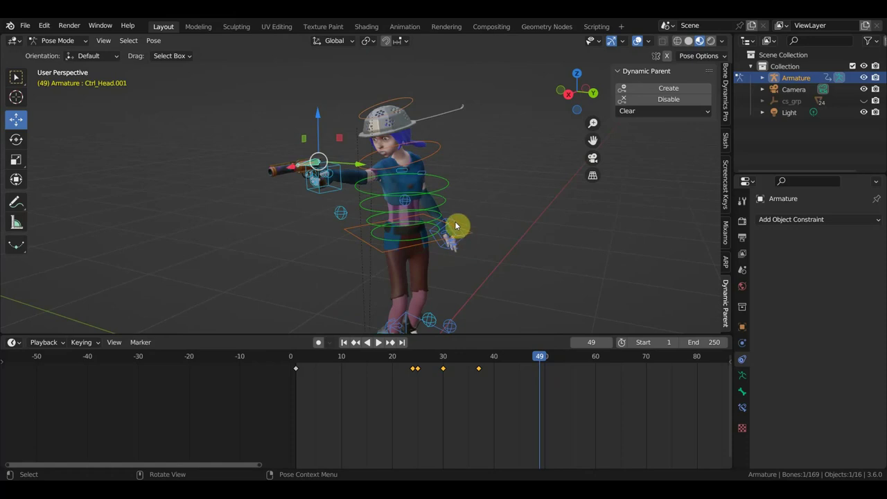
pyautogui.click(455, 221)
pyautogui.moveTo(470, 226); pyautogui.dragTo(442, 228, button='middle')
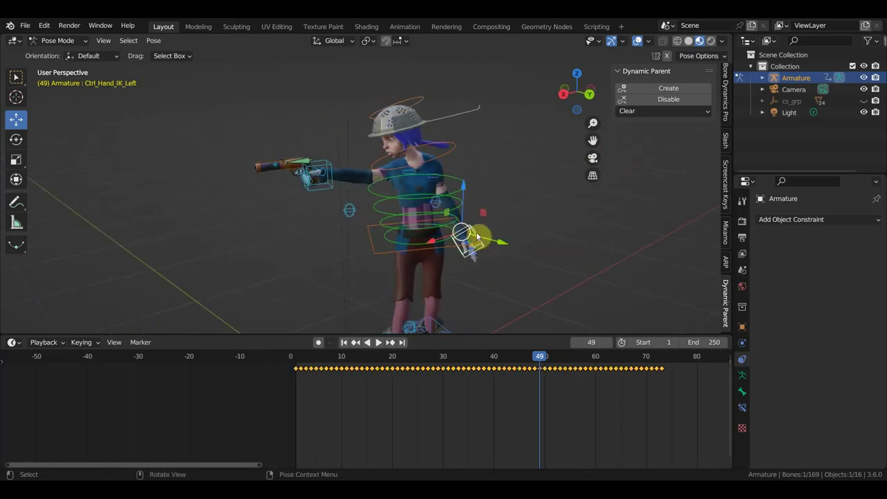
pyautogui.scroll(-2, 476, 232)
pyautogui.moveTo(456, 257); pyautogui.dragTo(468, 260, button='middle')
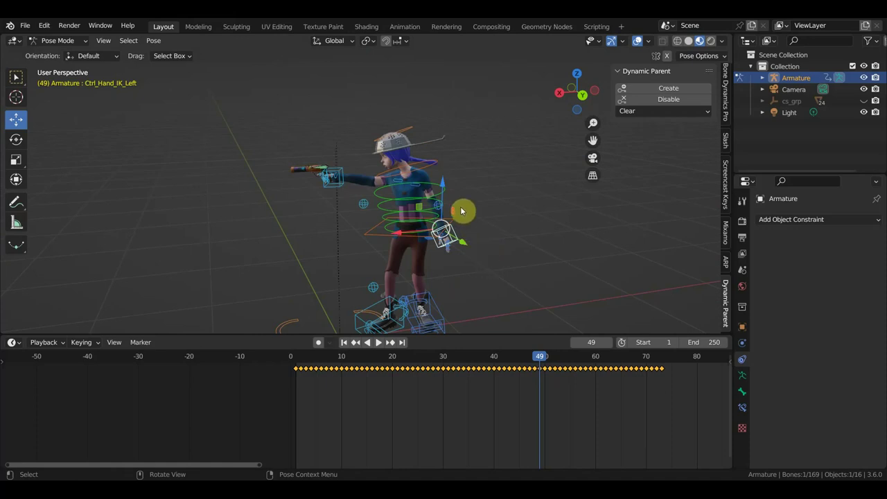
pyautogui.moveTo(462, 210)
pyautogui.keyDown('ctrl'); pyautogui.mouseDown(button='middle')
pyautogui.moveTo(447, 176)
pyautogui.moveTo(496, 182)
pyautogui.moveTo(483, 177)
pyautogui.mouseUp(button='middle'); pyautogui.keyUp('ctrl')
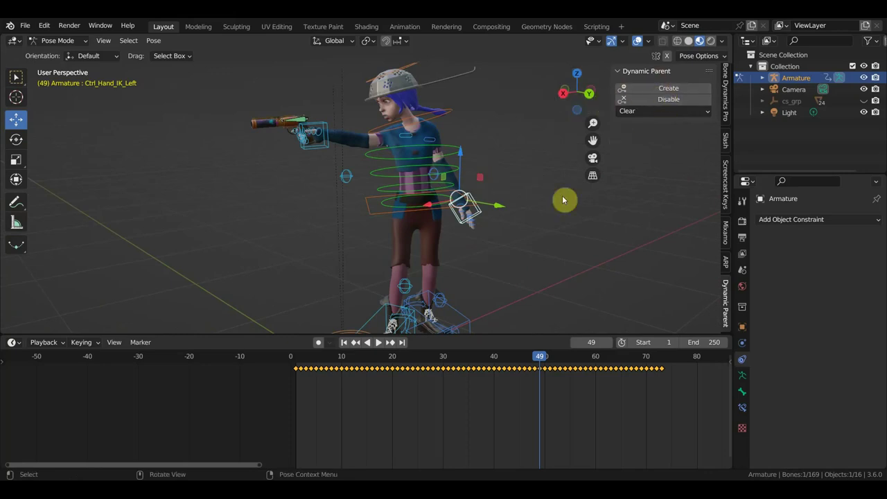
pyautogui.moveTo(461, 206); pyautogui.dragTo(445, 206, button='middle')
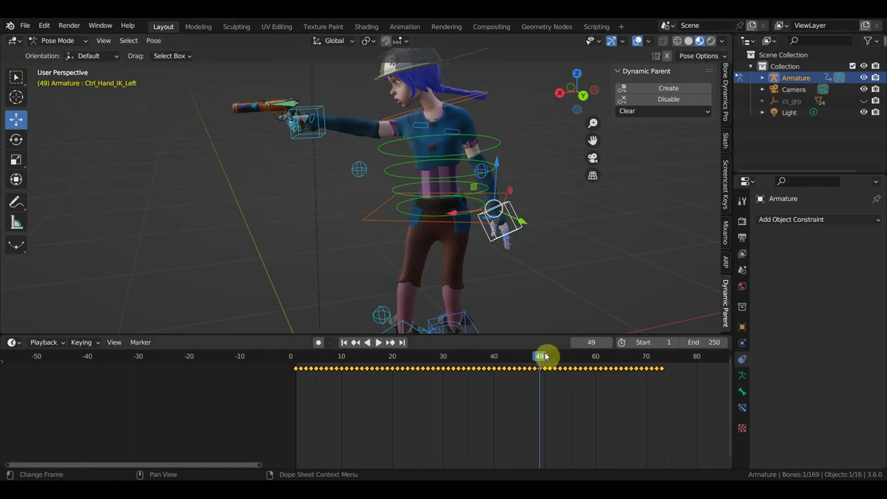
pyautogui.moveTo(561, 364); pyautogui.dragTo(603, 367)
pyautogui.hotkey('shift', 'ctrl', 'space')
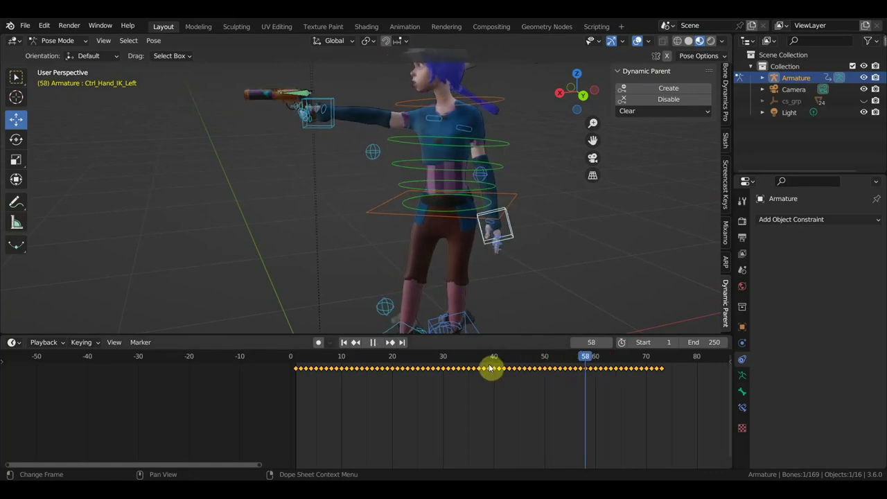
pyautogui.moveTo(399, 365); pyautogui.dragTo(296, 361)
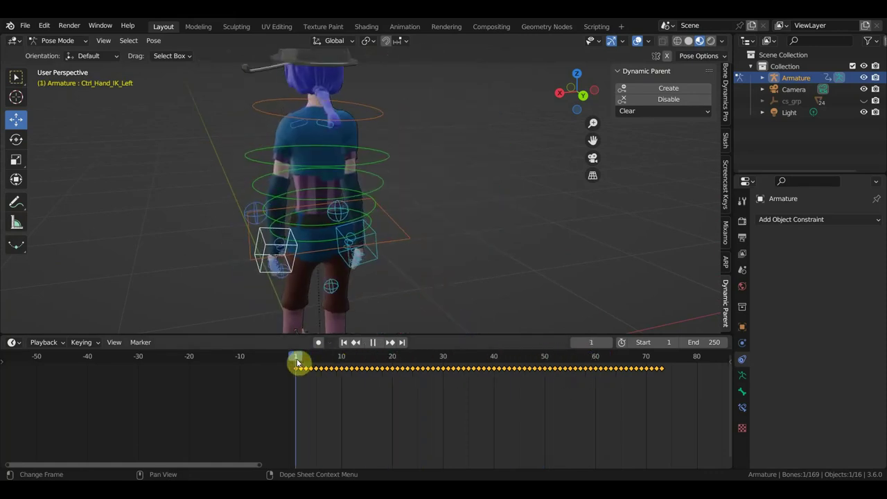
pyautogui.press('space')
pyautogui.moveTo(365, 293); pyautogui.dragTo(504, 221, button='middle')
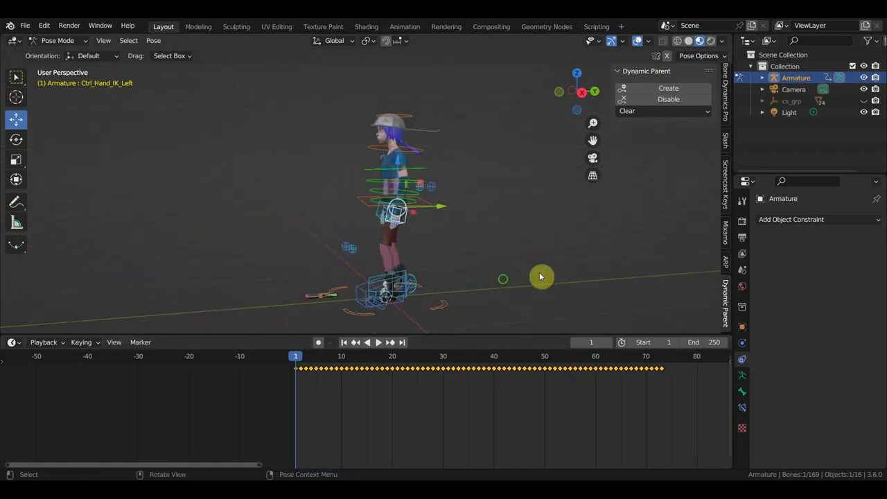
pyautogui.scroll(3, 526, 223)
pyautogui.scroll(3, 575, 226)
pyautogui.moveTo(480, 273)
pyautogui.mouseDown(button='middle')
pyautogui.moveTo(425, 205)
pyautogui.moveTo(347, 196)
pyautogui.mouseUp(button='middle')
pyautogui.click(345, 204)
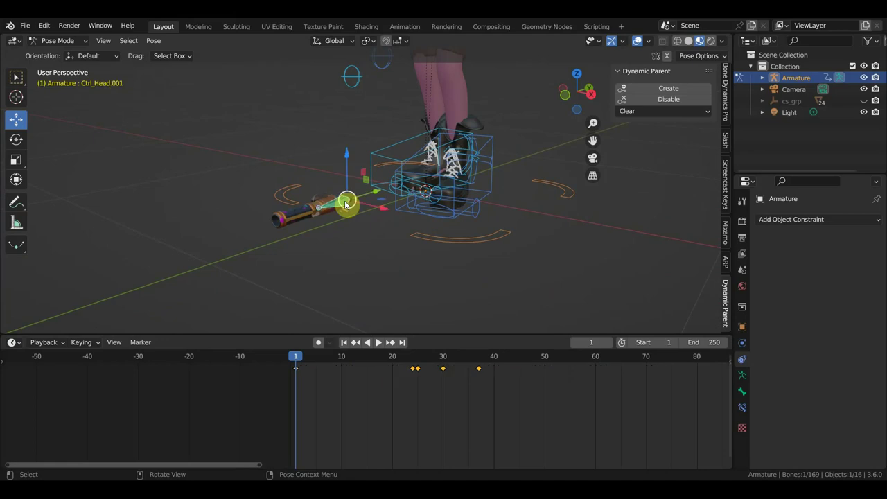
# - At frame 24, open Bone Constraints and select Ctrl_Head.001 to see its DP_Armature influence 0.000
pyautogui.click(415, 365)
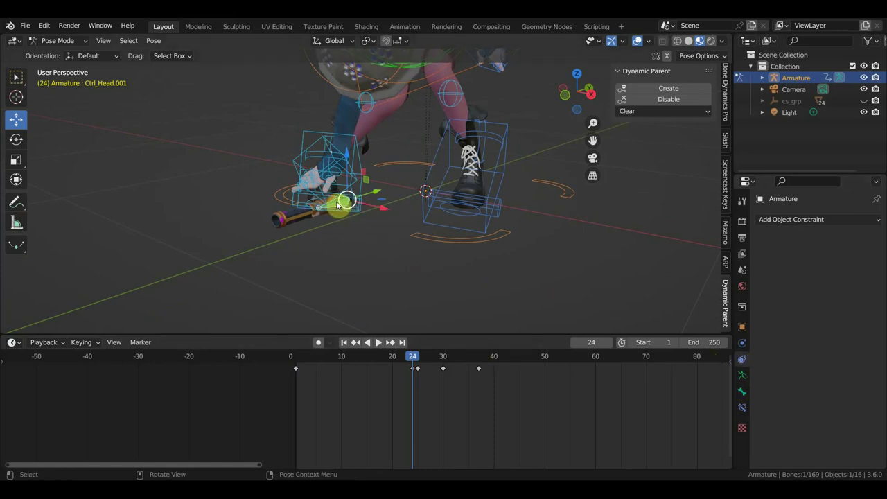
pyautogui.click(312, 144)
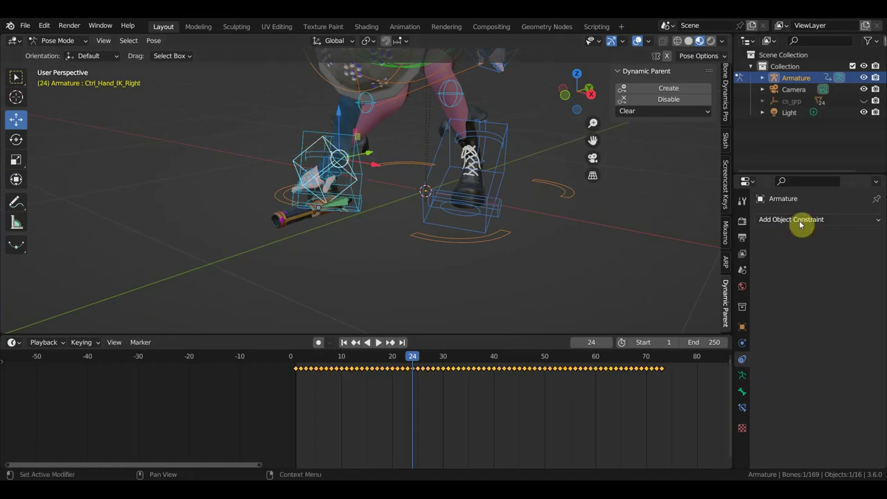
pyautogui.click(741, 391)
pyautogui.click(742, 408)
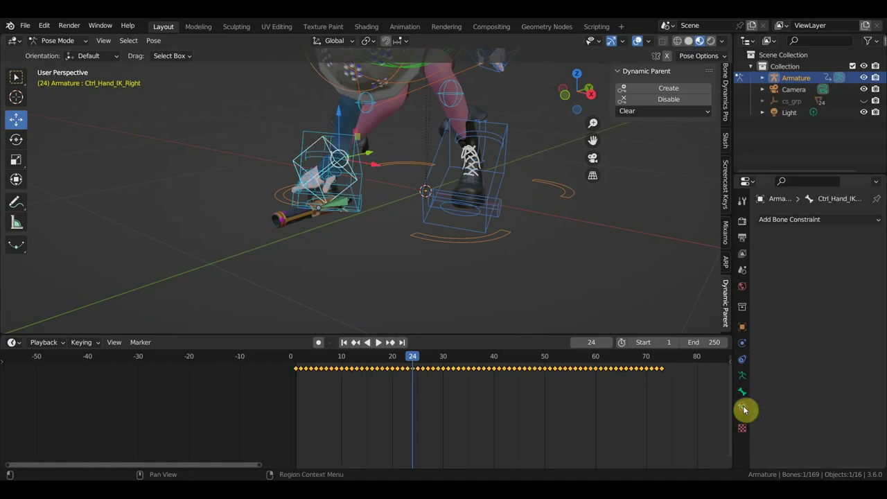
pyautogui.click(341, 205)
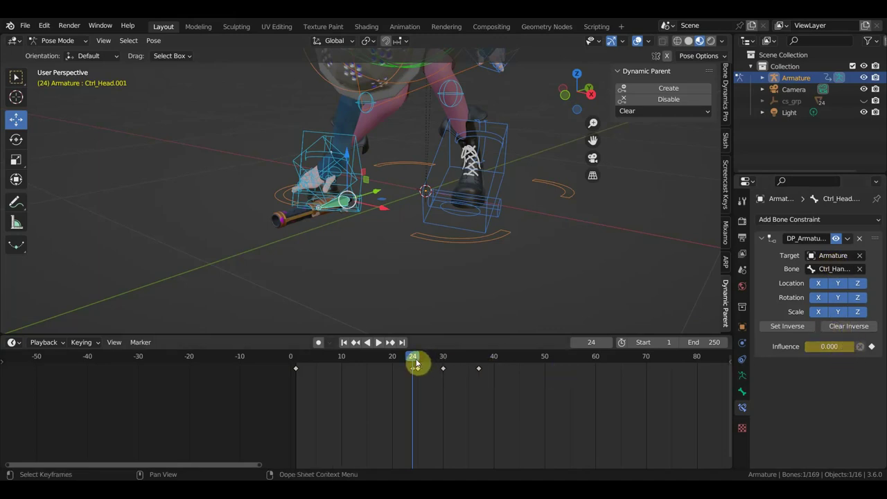
# - Adjust the Dynamic Parent constraint Influence at frame 31 and keyframe it
pyautogui.click(447, 368)
pyautogui.moveTo(432, 360); pyautogui.dragTo(447, 357)
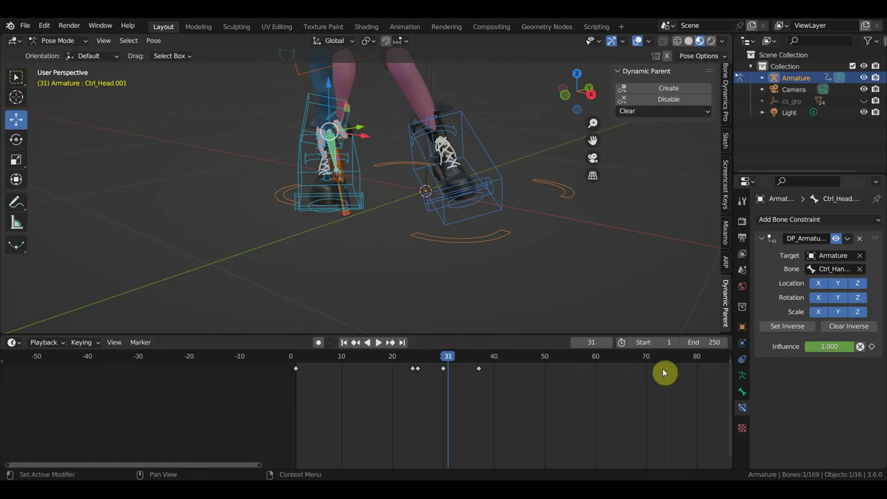
pyautogui.moveTo(835, 346)
pyautogui.mouseDown()
pyautogui.moveTo(817, 347)
pyautogui.moveTo(838, 347)
pyautogui.mouseUp()
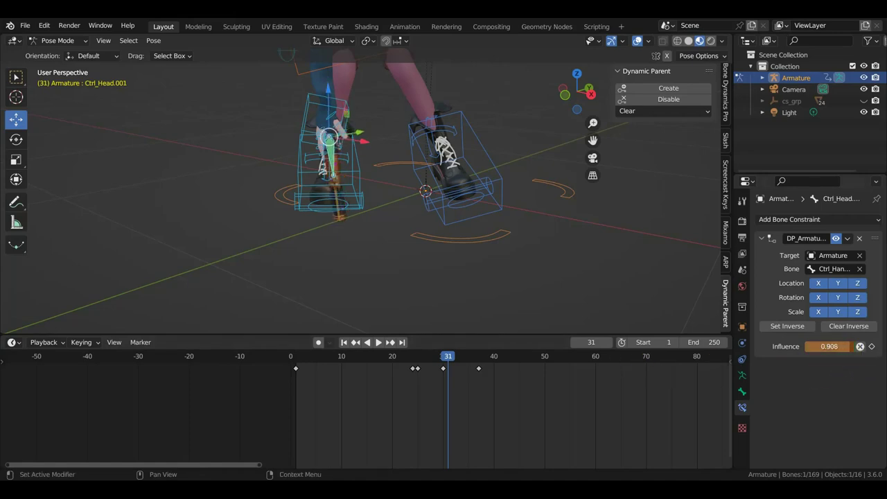
pyautogui.moveTo(531, 223); pyautogui.dragTo(653, 222, button='middle')
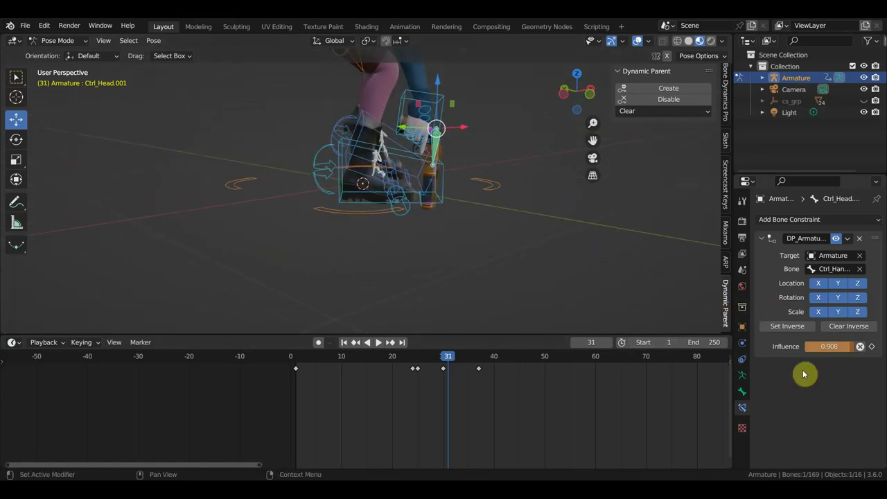
pyautogui.click(873, 349)
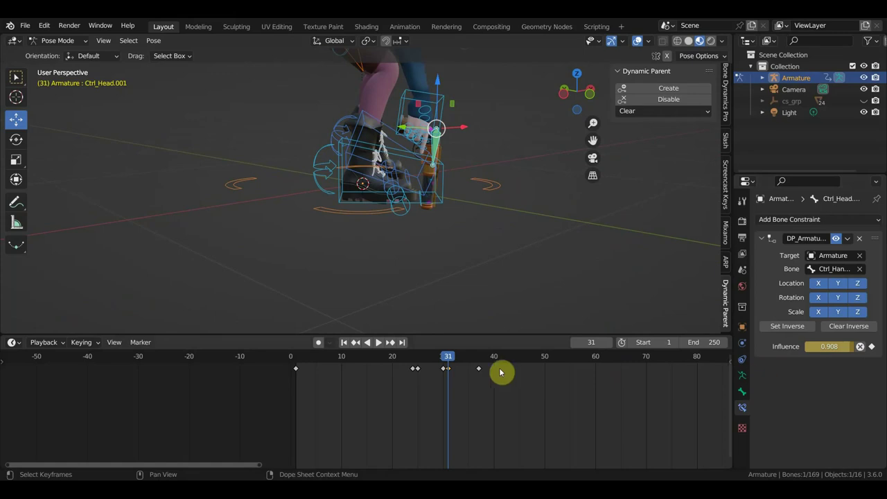
# - Play to frame 36, then at frame 37 set Influence to 1.000 and keyframe it
pyautogui.press('space')
pyautogui.click(474, 360)
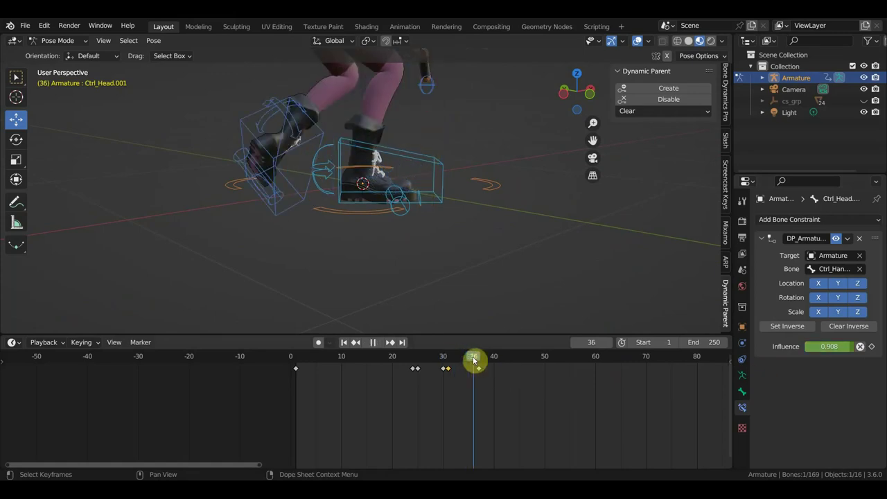
pyautogui.press('space')
pyautogui.moveTo(536, 289); pyautogui.dragTo(467, 283, button='middle')
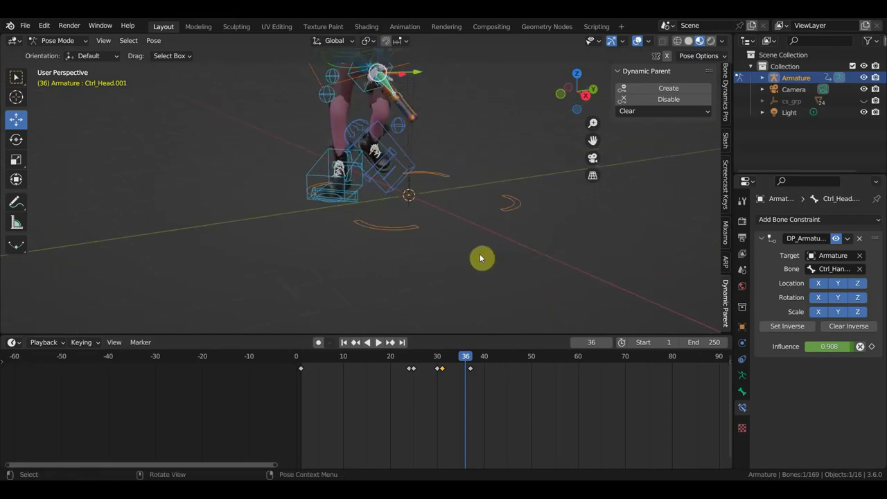
pyautogui.moveTo(466, 283)
pyautogui.mouseDown(button='middle')
pyautogui.moveTo(483, 258)
pyautogui.moveTo(356, 237)
pyautogui.moveTo(373, 236)
pyautogui.mouseUp(button='middle')
pyautogui.press('space')
pyautogui.press('space')
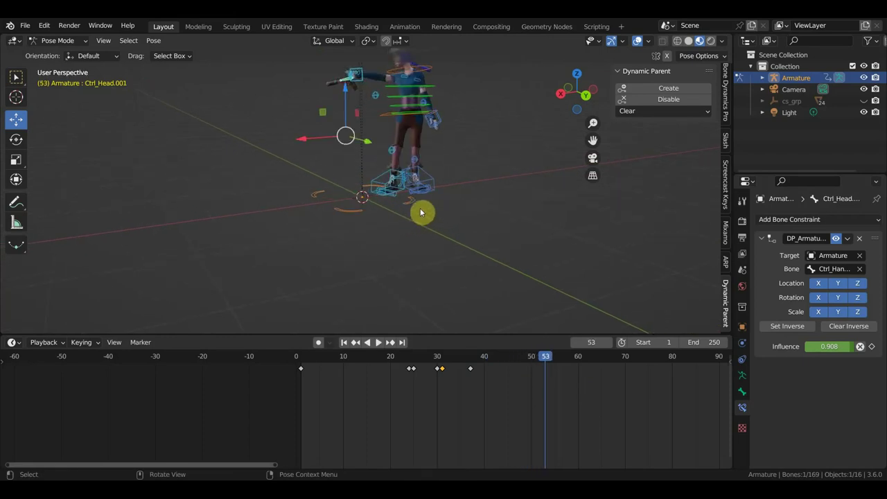
pyautogui.scroll(2, 451, 236)
pyautogui.scroll(3, 448, 251)
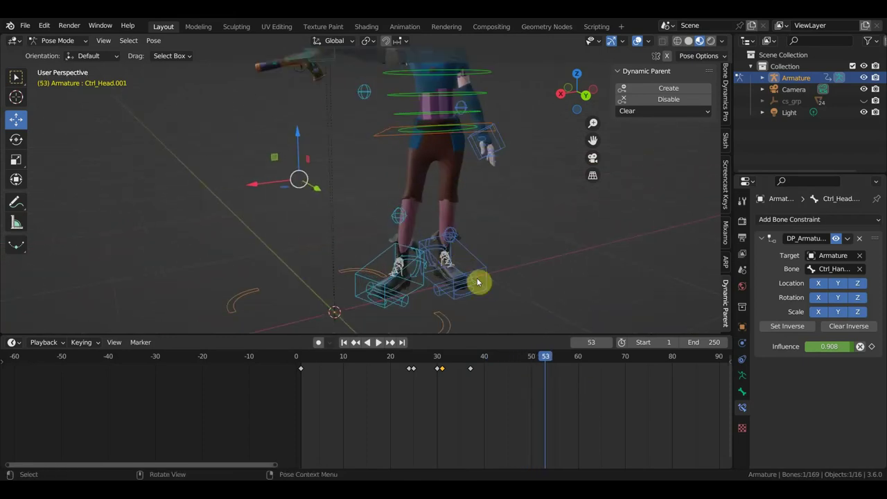
pyautogui.click(470, 361)
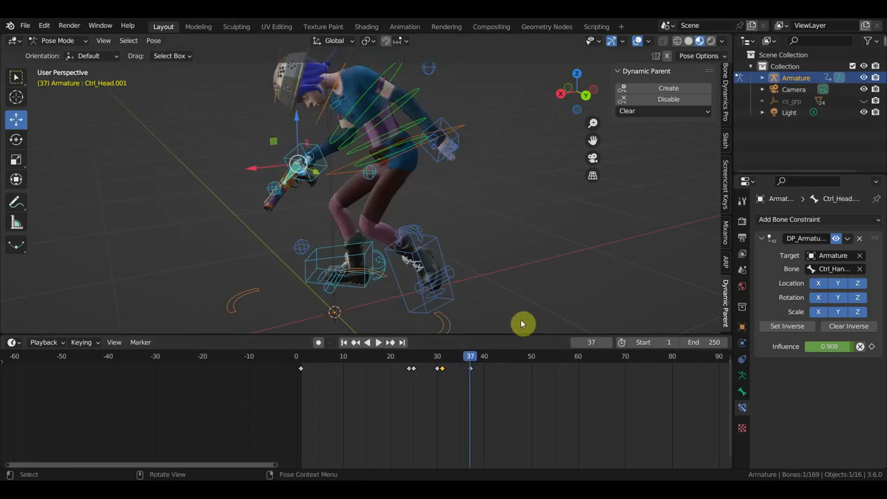
pyautogui.moveTo(828, 346); pyautogui.dragTo(852, 347)
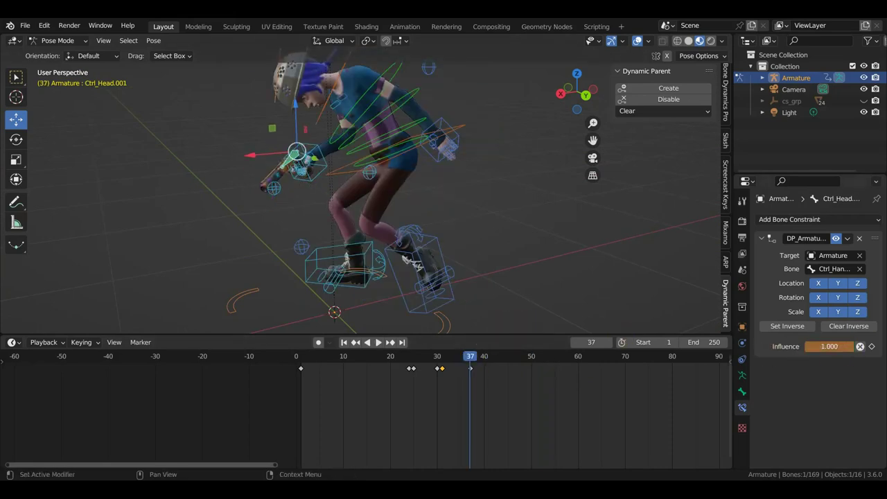
pyautogui.click(872, 346)
# - Play and check frames 48, 34 and 37 to confirm the pistol stays in the hand
pyautogui.moveTo(506, 313); pyautogui.dragTo(465, 275, button='middle')
pyautogui.press('space')
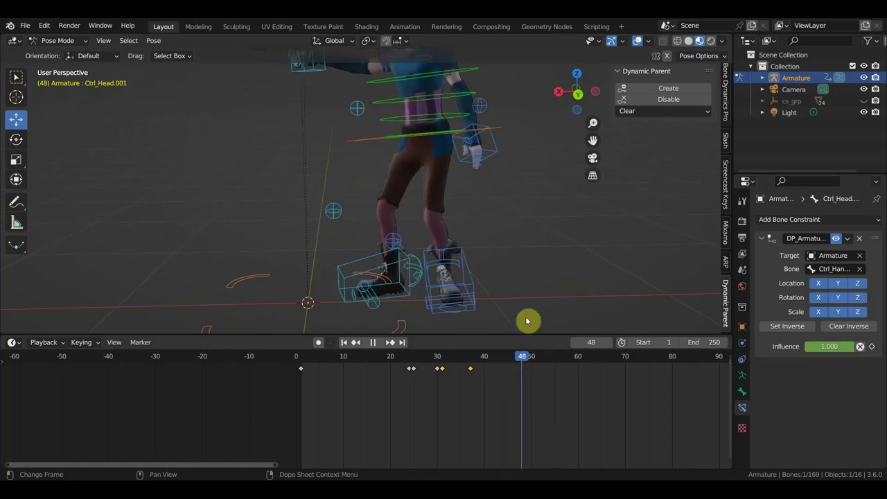
pyautogui.press('space')
pyautogui.scroll(-3, 519, 251)
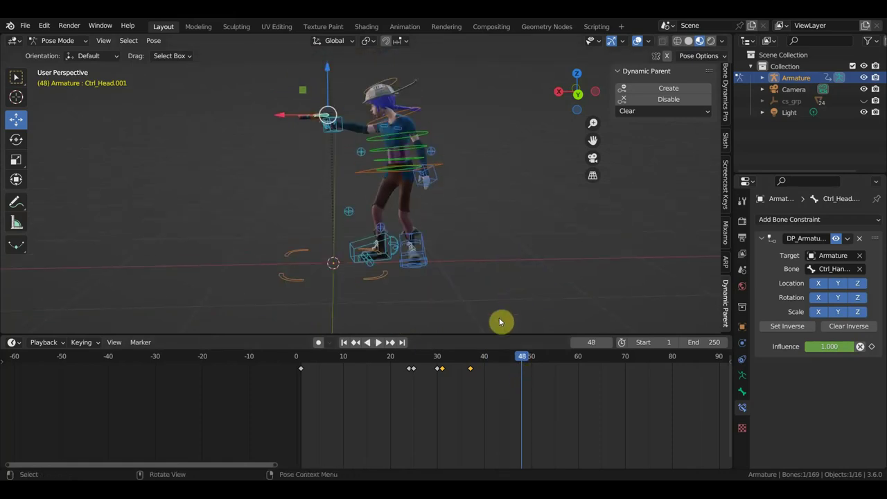
pyautogui.scroll(2, 459, 226)
pyautogui.scroll(2, 483, 259)
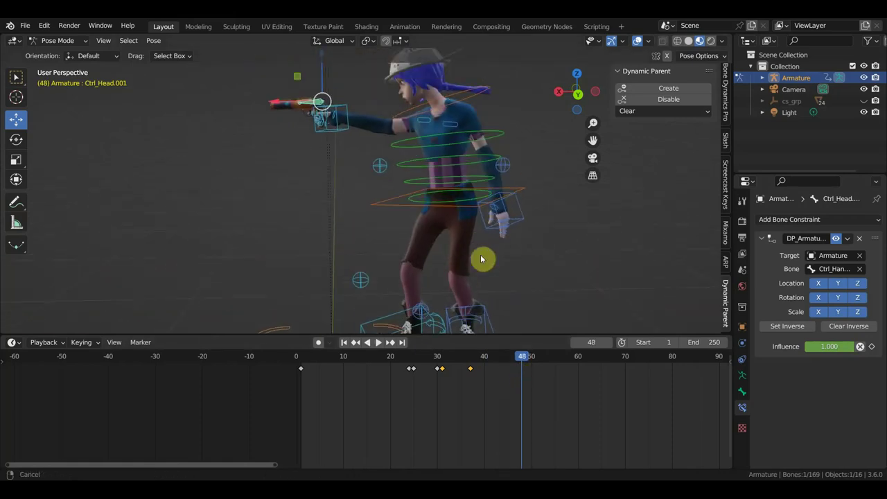
pyautogui.click(455, 360)
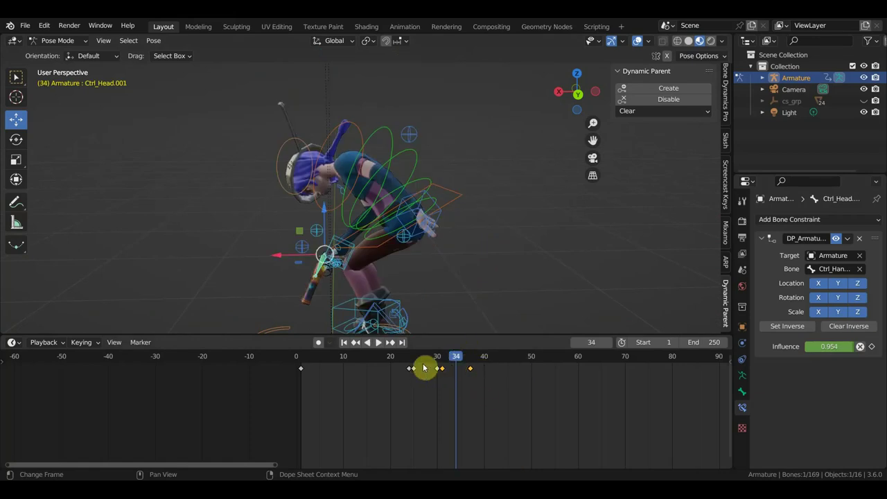
pyautogui.click(470, 358)
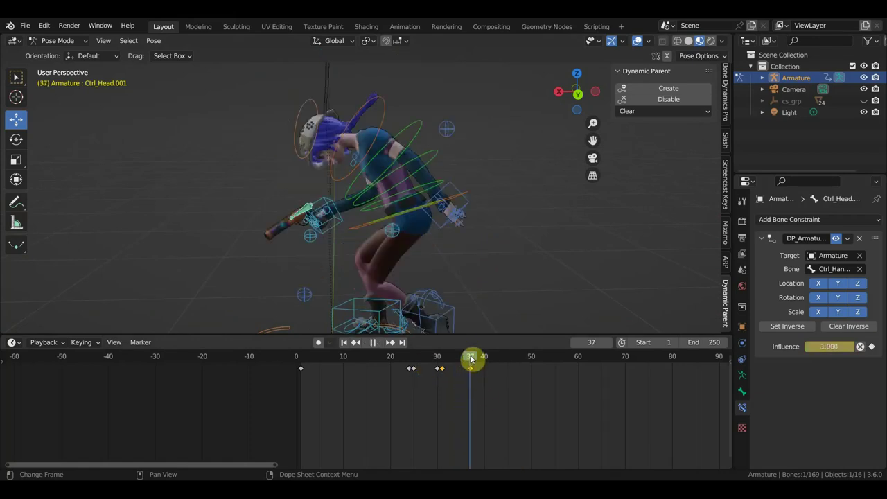
pyautogui.moveTo(480, 292)
pyautogui.mouseDown(button='middle')
pyautogui.moveTo(466, 265)
pyautogui.moveTo(547, 241)
pyautogui.moveTo(562, 224)
pyautogui.mouseUp(button='middle')
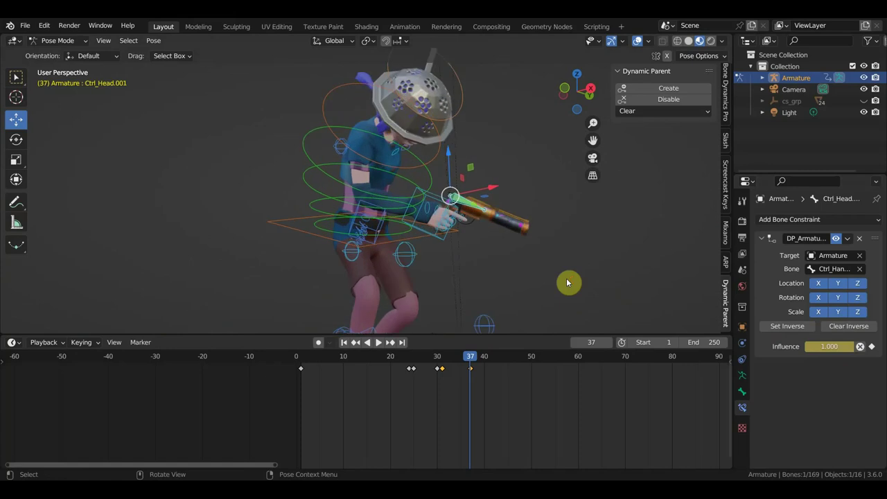
pyautogui.moveTo(566, 282)
pyautogui.mouseDown(button='middle')
pyautogui.moveTo(400, 282)
pyautogui.moveTo(382, 297)
pyautogui.moveTo(422, 281)
pyautogui.moveTo(457, 242)
pyautogui.moveTo(483, 242)
pyautogui.mouseUp(button='middle')
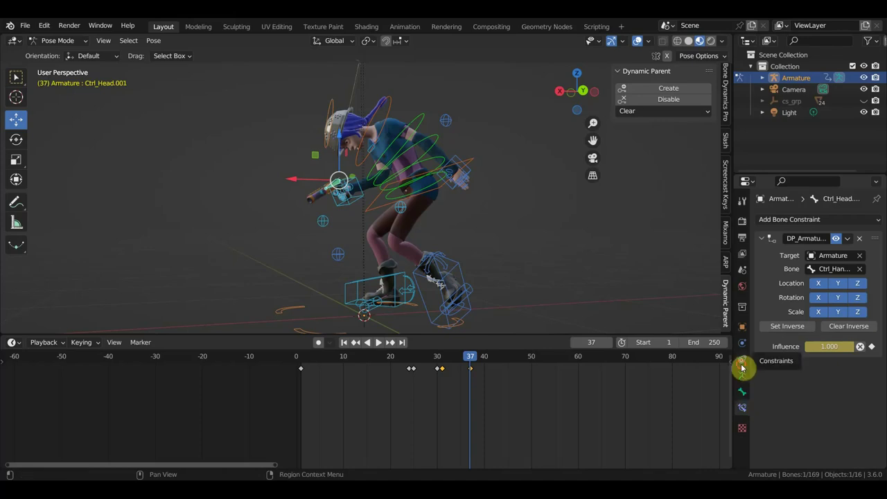
# - Show the armature's Object Constraints and go to frame 24
pyautogui.click(741, 364)
pyautogui.click(807, 218)
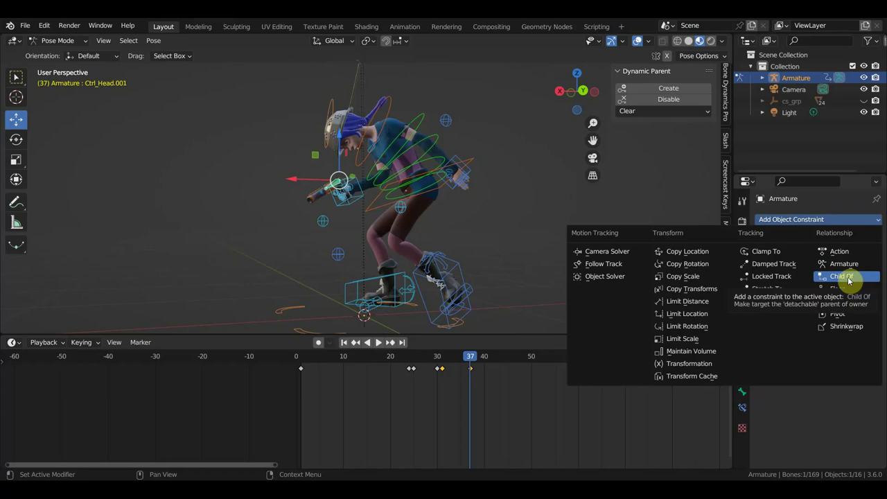
pyautogui.click(409, 357)
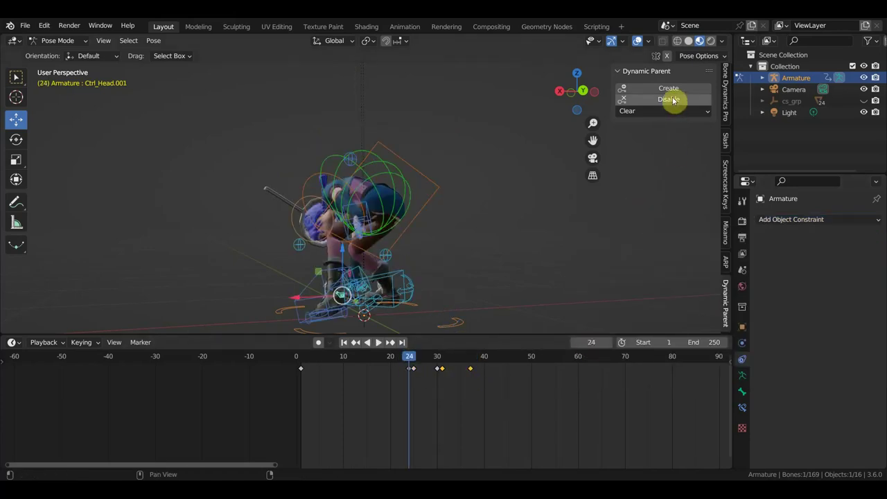
pyautogui.moveTo(402, 290)
pyautogui.mouseDown(button='middle')
pyautogui.moveTo(418, 298)
pyautogui.moveTo(505, 253)
pyautogui.mouseUp(button='middle')
pyautogui.scroll(4, 505, 252)
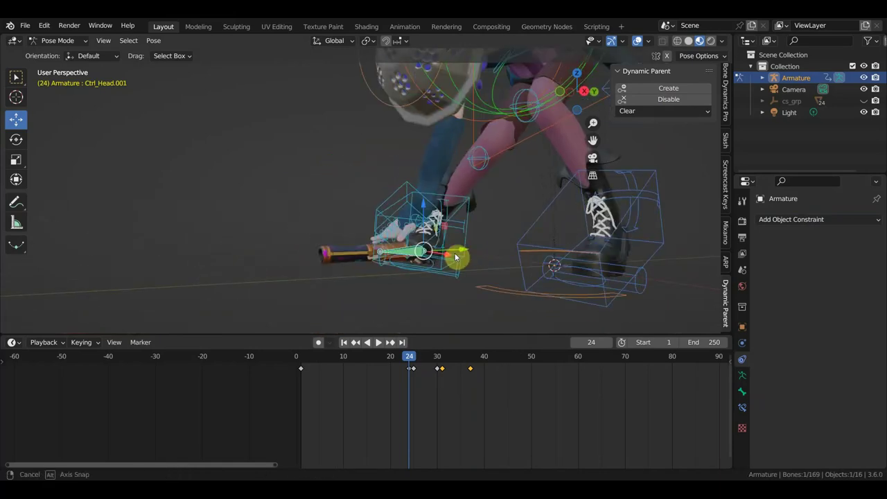
# - Select only Ctrl_Head.001 and Disable its dynamic parent
pyautogui.click(409, 184)
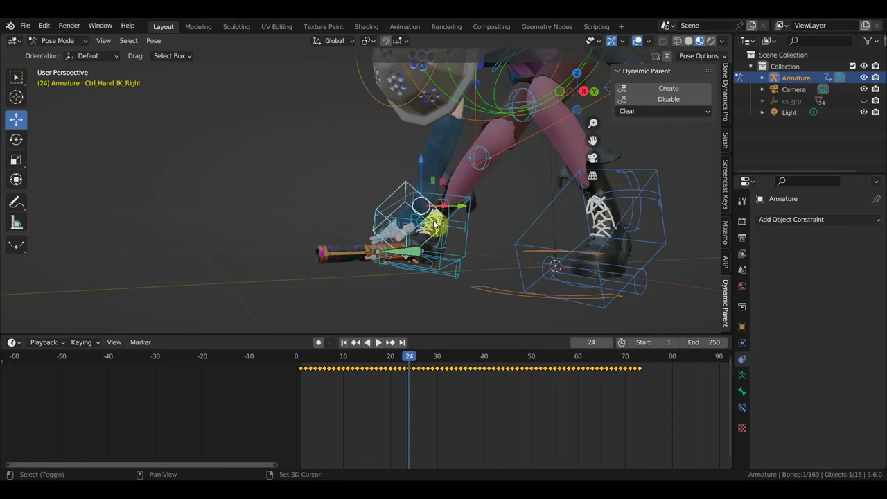
pyautogui.keyDown('shift'); pyautogui.click(414, 255); pyautogui.keyUp('shift')
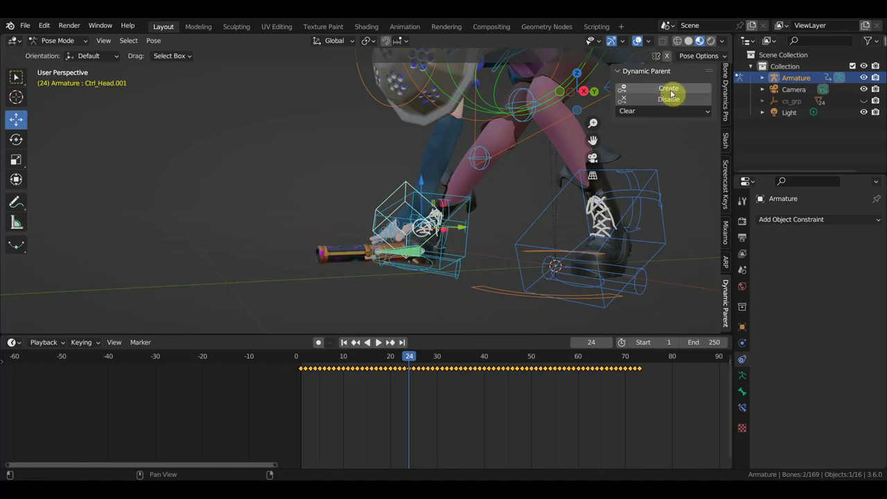
pyautogui.click(414, 255)
pyautogui.click(410, 251)
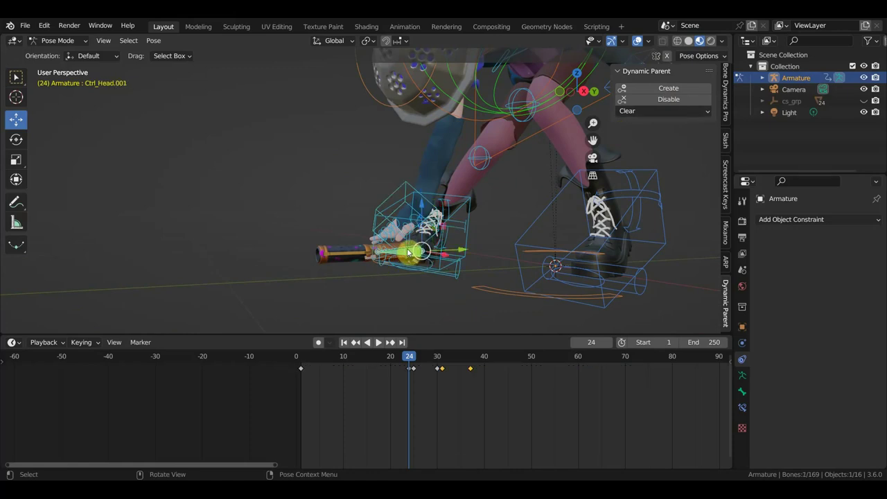
pyautogui.click(672, 101)
# - Box-select the pistol's keys from frame 24 on, then play to frame 44 to see the pistol on the floor
pyautogui.moveTo(424, 380)
pyautogui.mouseDown()
pyautogui.moveTo(397, 366)
pyautogui.moveTo(402, 372)
pyautogui.mouseUp()
pyautogui.moveTo(507, 400); pyautogui.dragTo(394, 358)
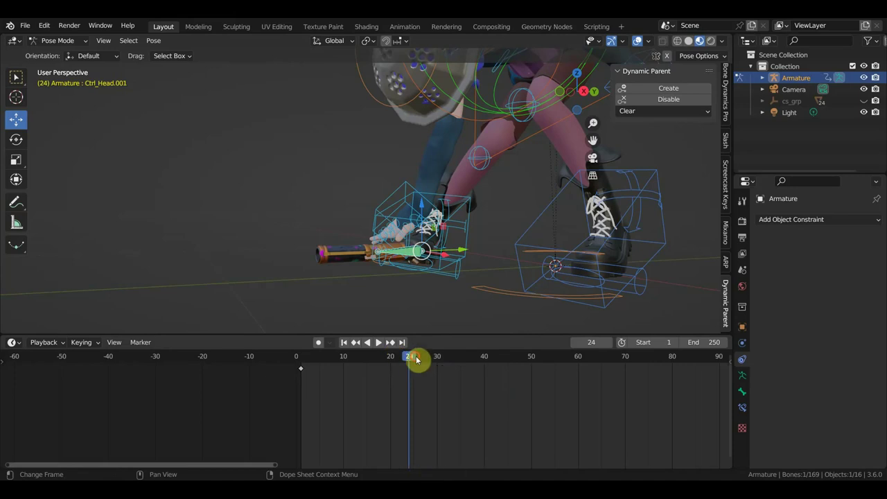
pyautogui.press('space')
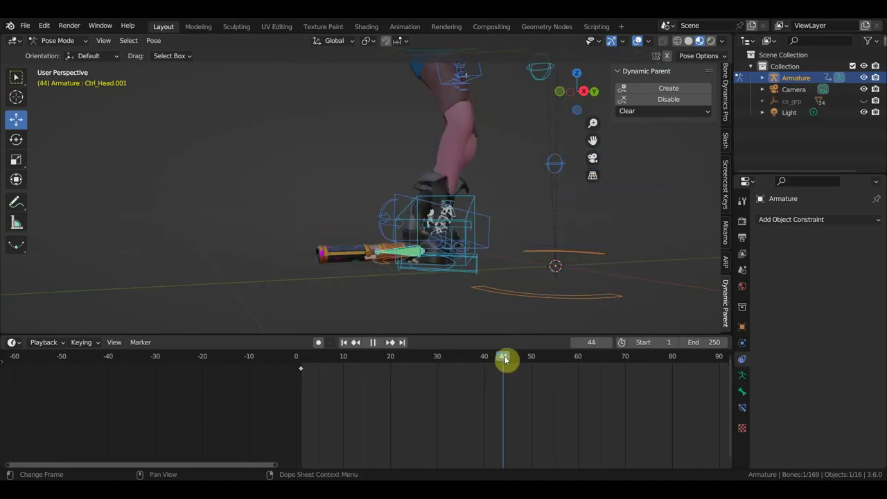
pyautogui.press('space')
pyautogui.moveTo(520, 270); pyautogui.dragTo(565, 285, button='middle')
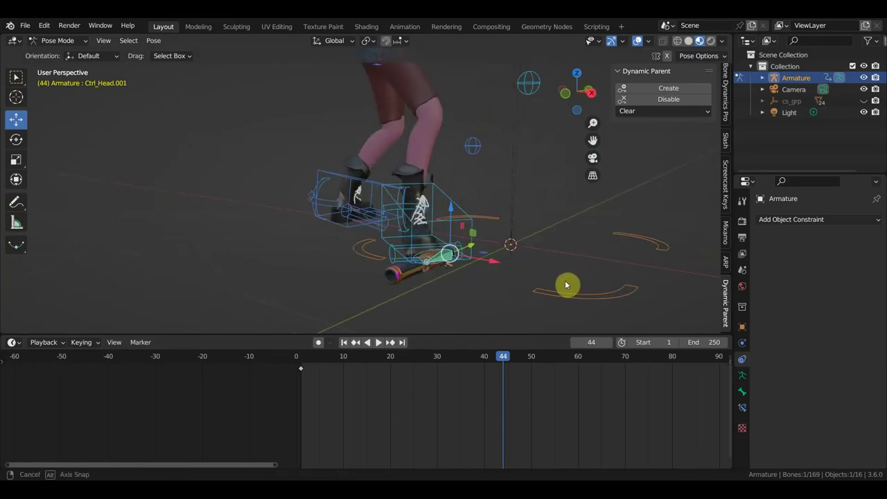
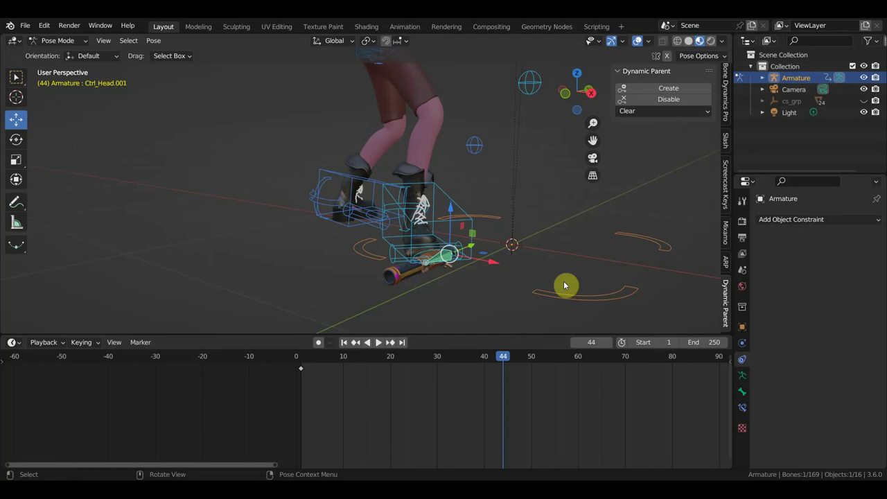
# - Jump back to the frame 24 keyframe, play the motion and stop at frame 48
pyautogui.moveTo(563, 285)
pyautogui.mouseDown(button='middle')
pyautogui.moveTo(584, 271)
pyautogui.moveTo(538, 214)
pyautogui.moveTo(514, 228)
pyautogui.moveTo(460, 315)
pyautogui.moveTo(368, 297)
pyautogui.moveTo(453, 201)
pyautogui.moveTo(469, 222)
pyautogui.mouseUp(button='middle')
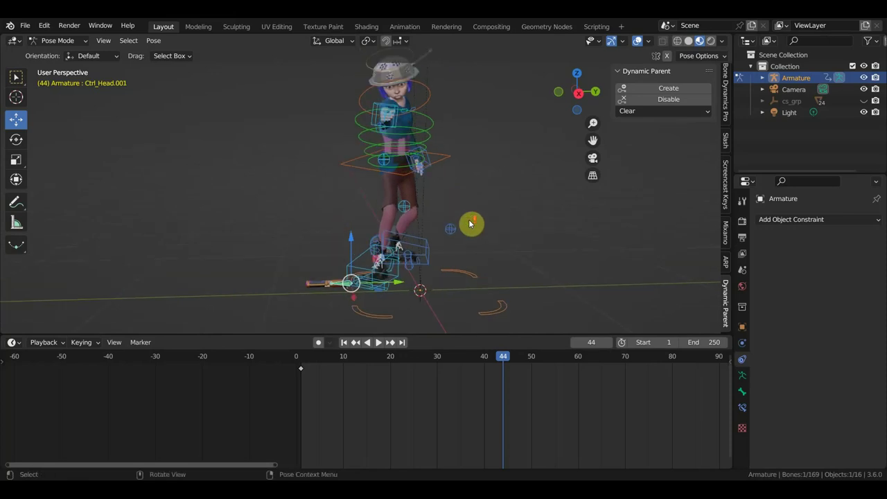
pyautogui.hotkey('ctrl', 'z')
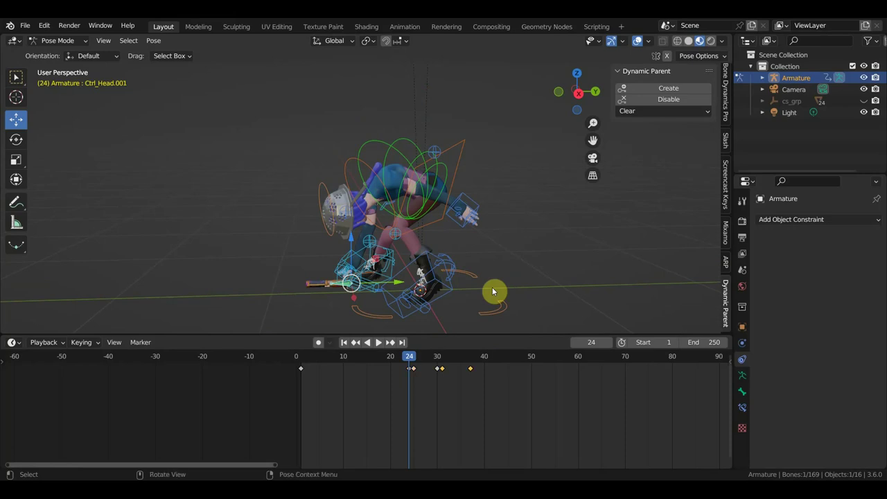
pyautogui.press('space')
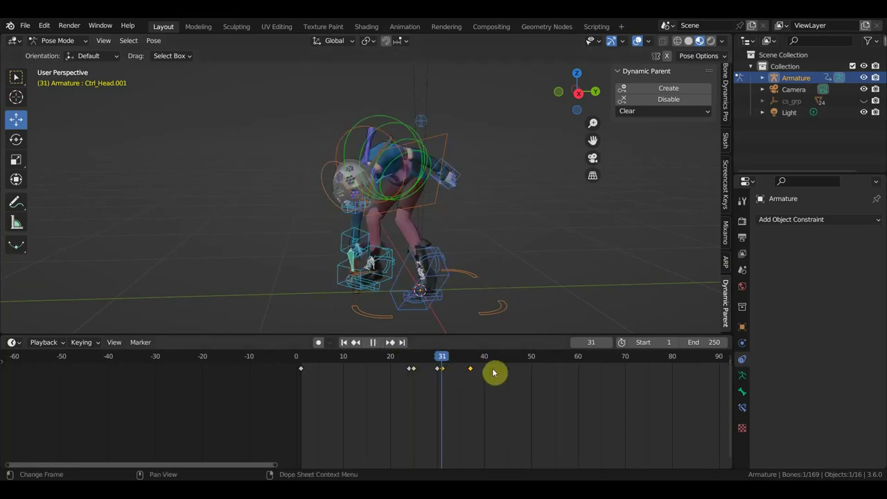
pyautogui.press('space')
pyautogui.moveTo(556, 251); pyautogui.dragTo(439, 284, button='middle')
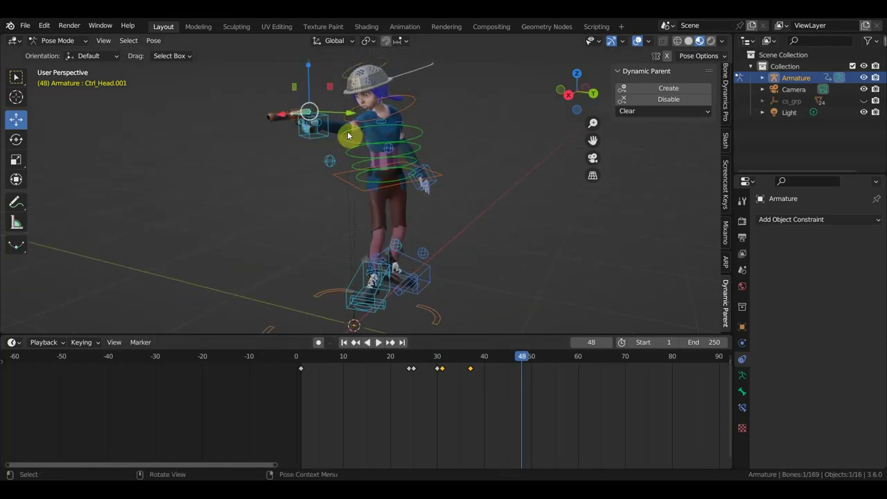
pyautogui.moveTo(348, 136); pyautogui.dragTo(416, 175, button='middle')
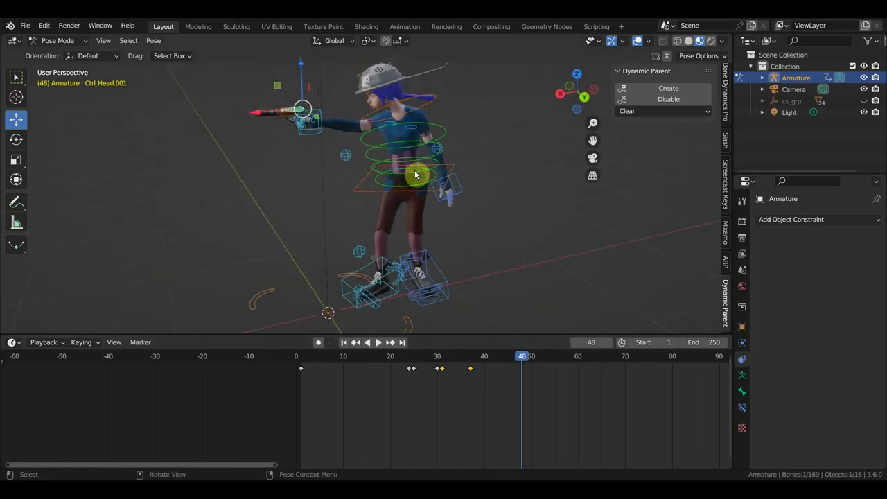
pyautogui.click(458, 187)
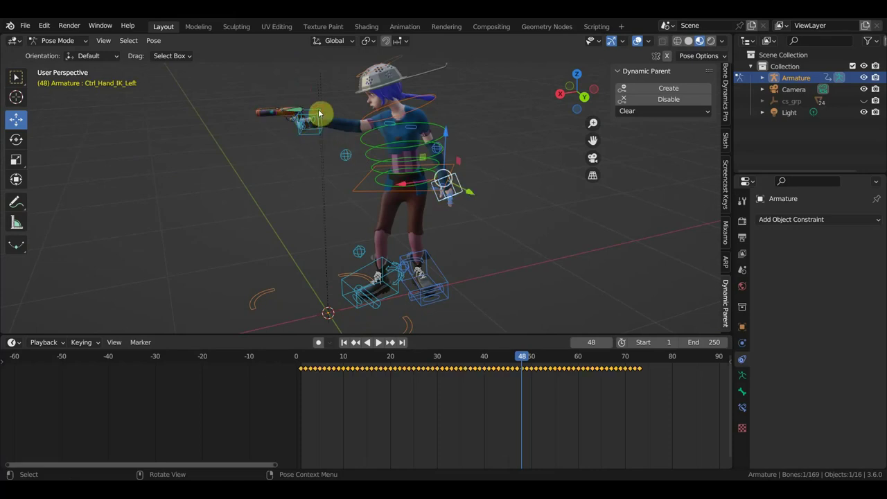
# - Create a Dynamic Parent link between the right and left hand IK controls
pyautogui.click(319, 113)
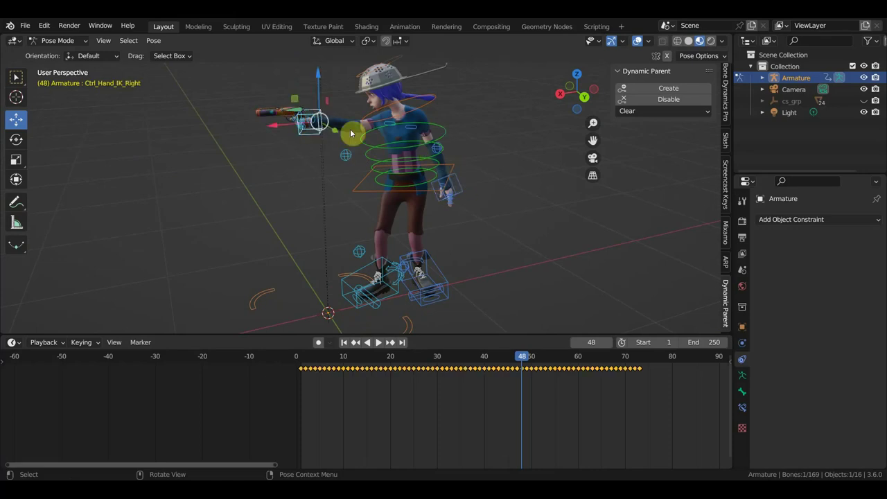
pyautogui.keyDown('shift'); pyautogui.click(457, 186); pyautogui.keyUp('shift')
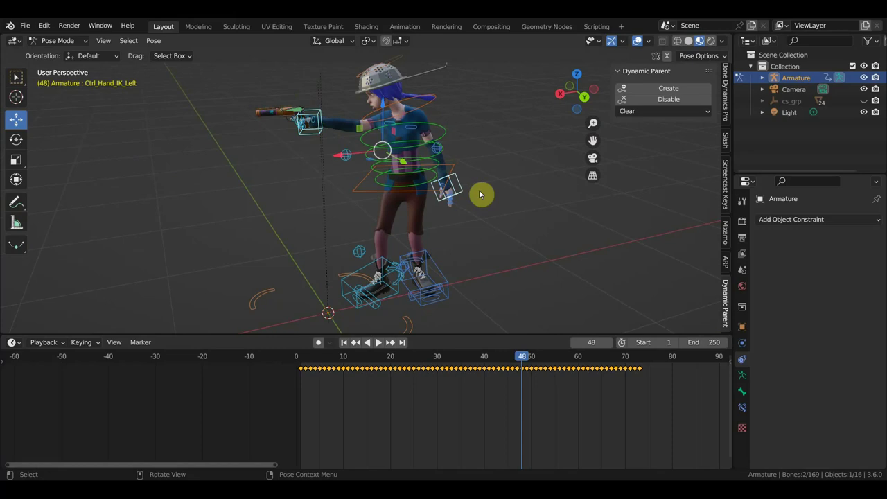
pyautogui.click(671, 90)
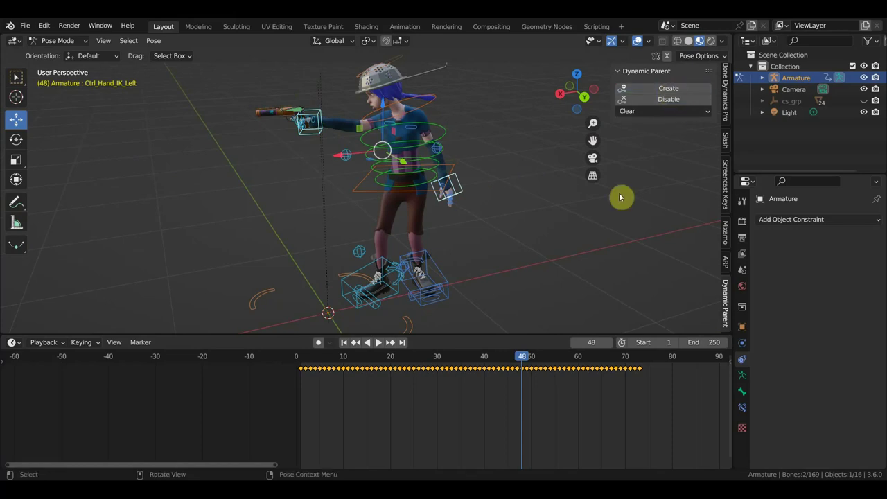
# - Move the Ctrl_Hand_IK_Right control to a new pistol position at frame 48
pyautogui.click(318, 139)
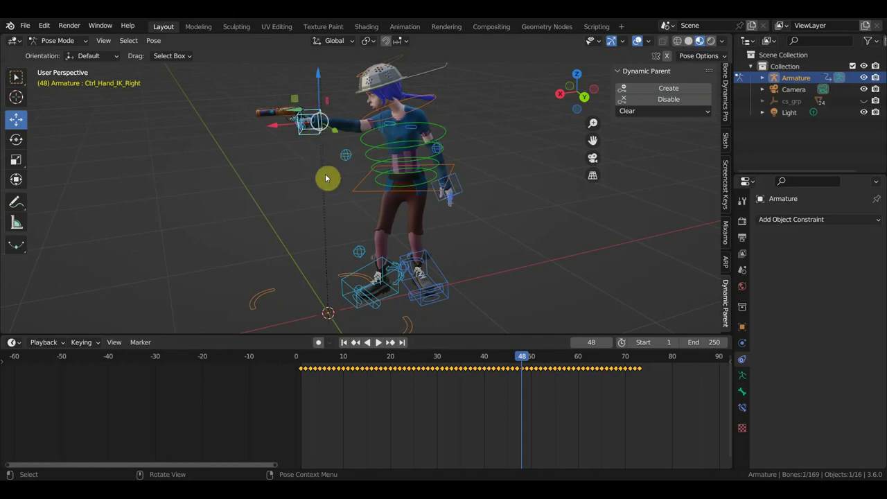
pyautogui.press('g')
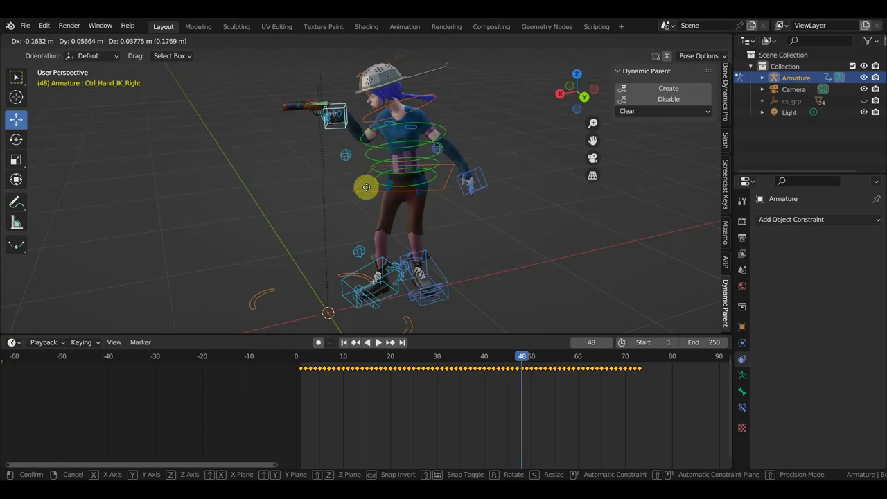
pyautogui.click(354, 189)
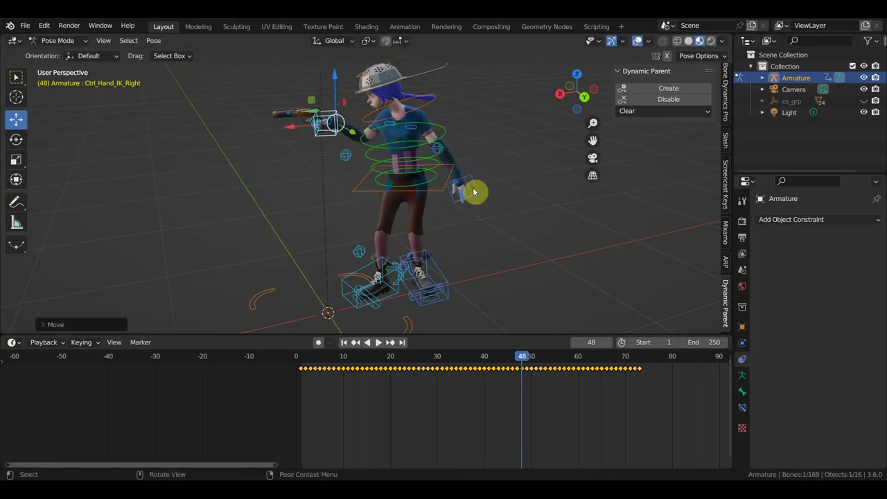
pyautogui.click(475, 193)
pyautogui.click(322, 136)
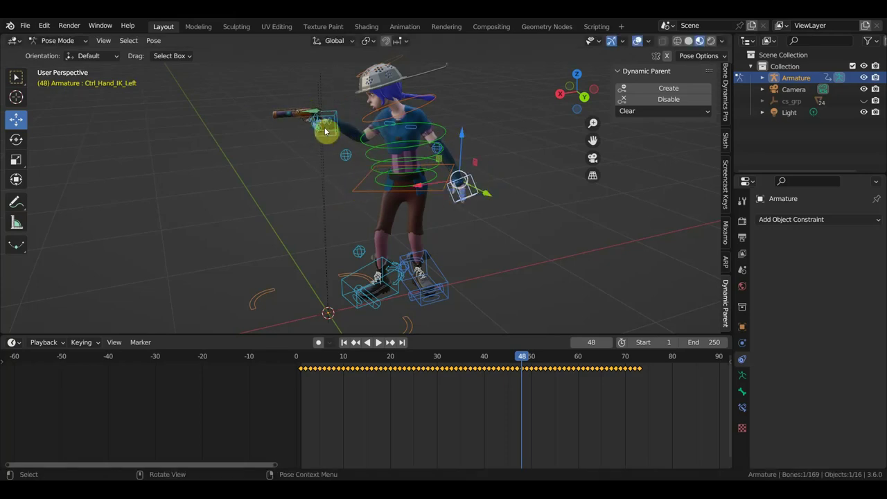
pyautogui.scroll(2, 324, 131)
pyautogui.scroll(1, 341, 111)
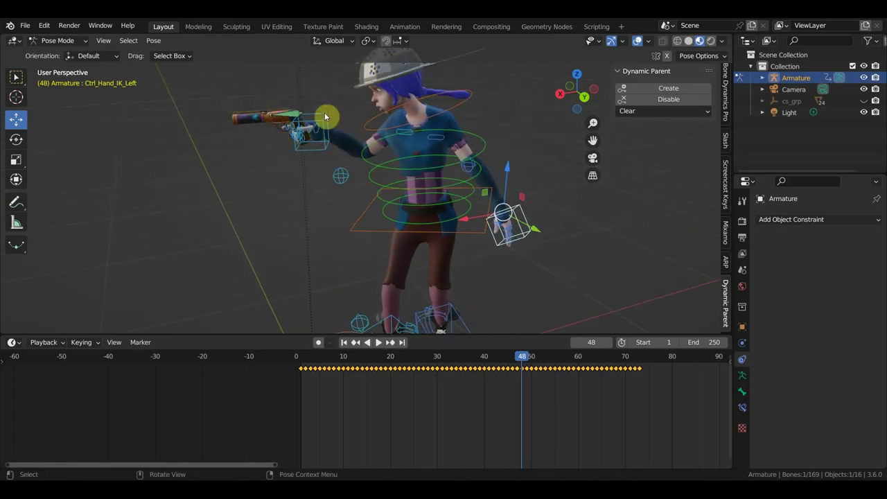
# - Select both hand IK controls from a frontal view and go to frame 73
pyautogui.click(338, 131)
pyautogui.moveTo(340, 134)
pyautogui.mouseDown(button='middle')
pyautogui.moveTo(148, 169)
pyautogui.moveTo(166, 167)
pyautogui.mouseUp(button='middle')
pyautogui.moveTo(415, 166)
pyautogui.mouseDown(button='middle')
pyautogui.moveTo(586, 182)
pyautogui.moveTo(603, 162)
pyautogui.mouseUp(button='middle')
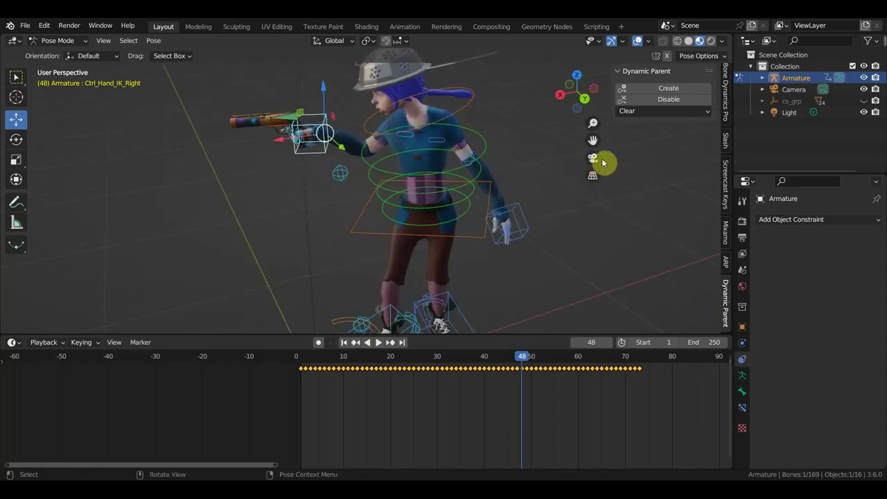
pyautogui.moveTo(534, 178); pyautogui.dragTo(475, 192, button='middle')
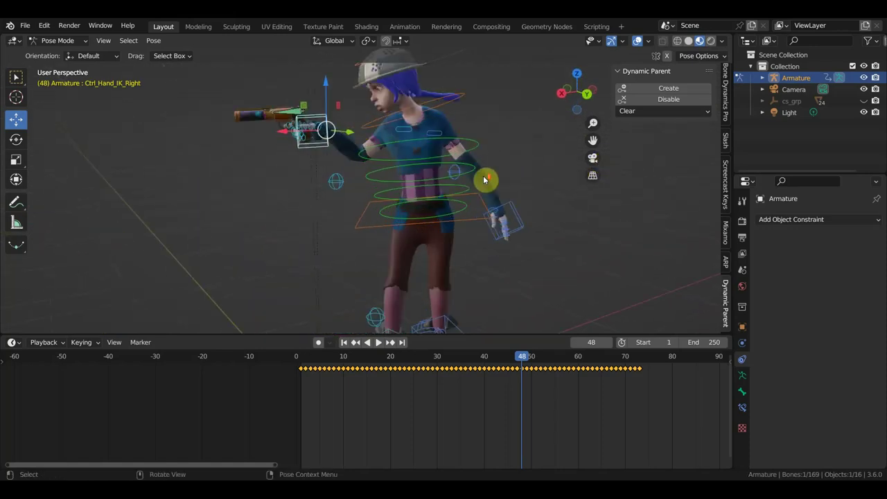
pyautogui.moveTo(476, 192); pyautogui.dragTo(539, 190, button='middle')
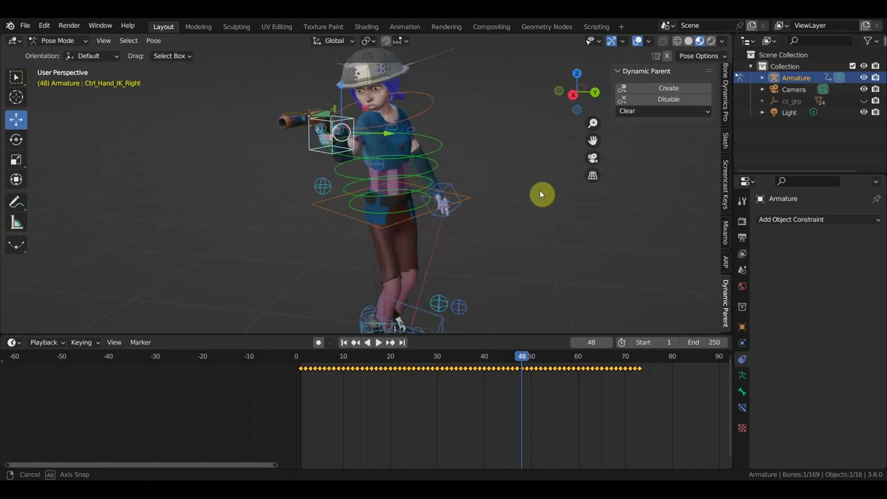
pyautogui.moveTo(340, 136)
pyautogui.mouseDown(button='middle')
pyautogui.moveTo(291, 186)
pyautogui.moveTo(343, 168)
pyautogui.mouseUp(button='middle')
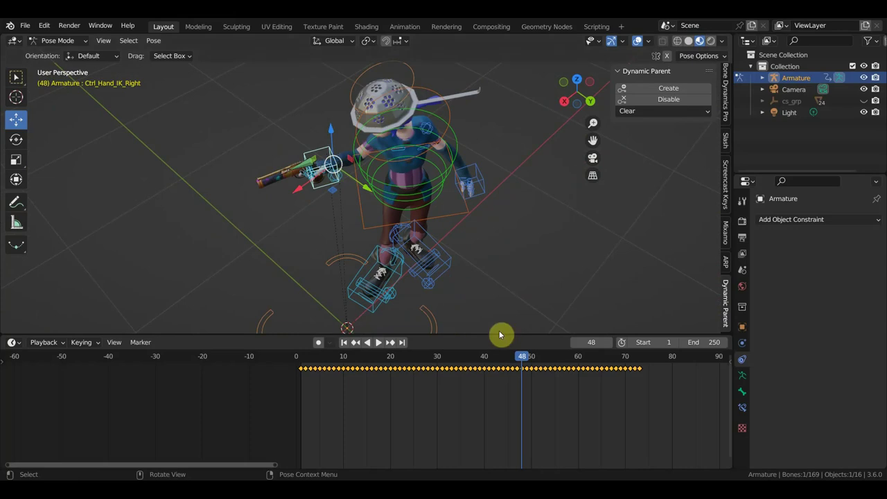
pyautogui.click(518, 206)
pyautogui.hotkey('ctrl', 'z')
pyautogui.hotkey('ctrl', 'z')
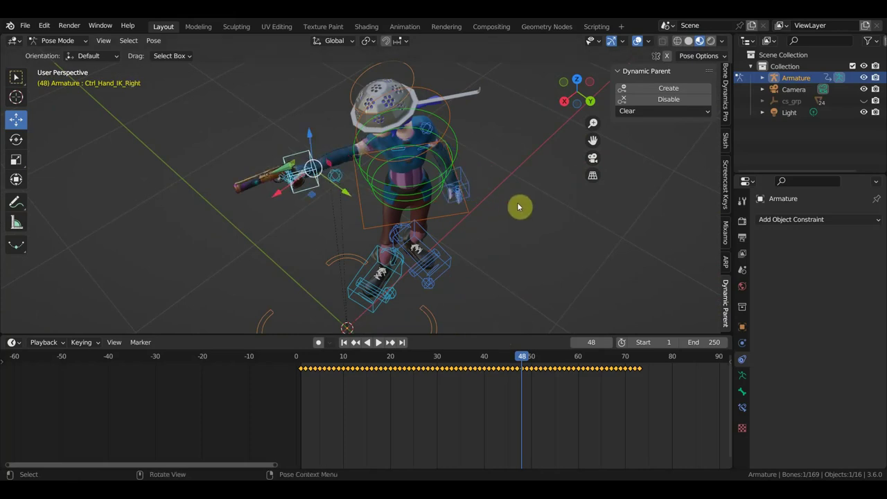
pyautogui.keyDown('shift'); pyautogui.click(518, 207); pyautogui.keyUp('shift')
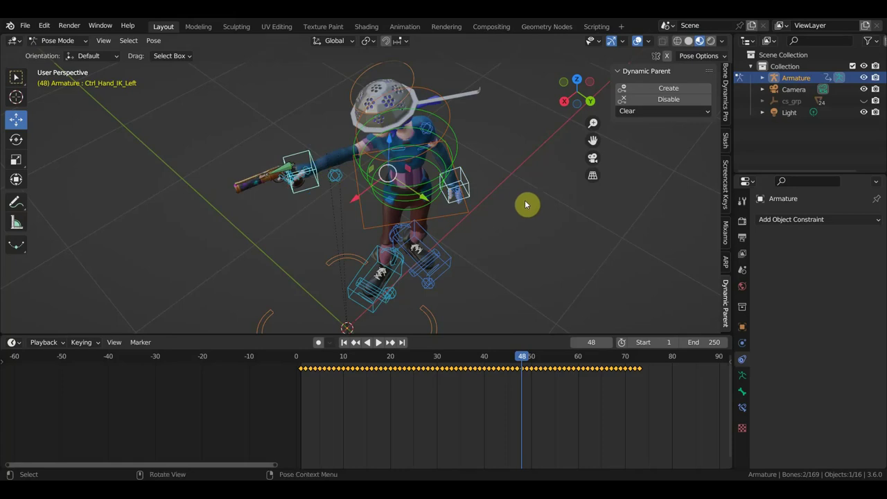
pyautogui.click(639, 356)
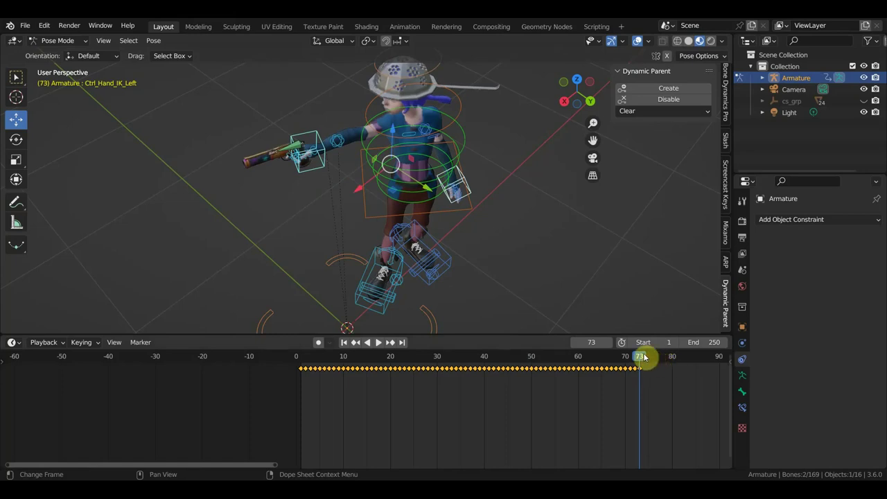
# - At frame 76, rotate and move Ctrl_Hand_IK_Right to lower the pistol hand
pyautogui.click(653, 356)
pyautogui.click(309, 139)
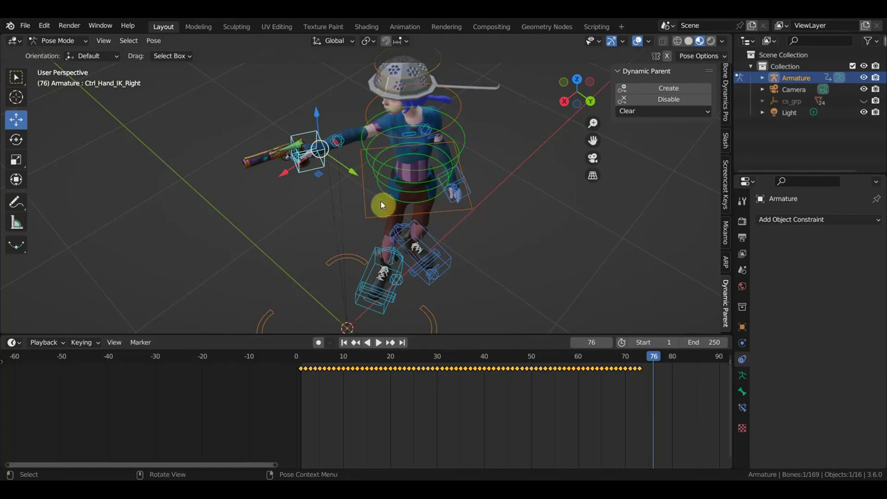
pyautogui.press('r')
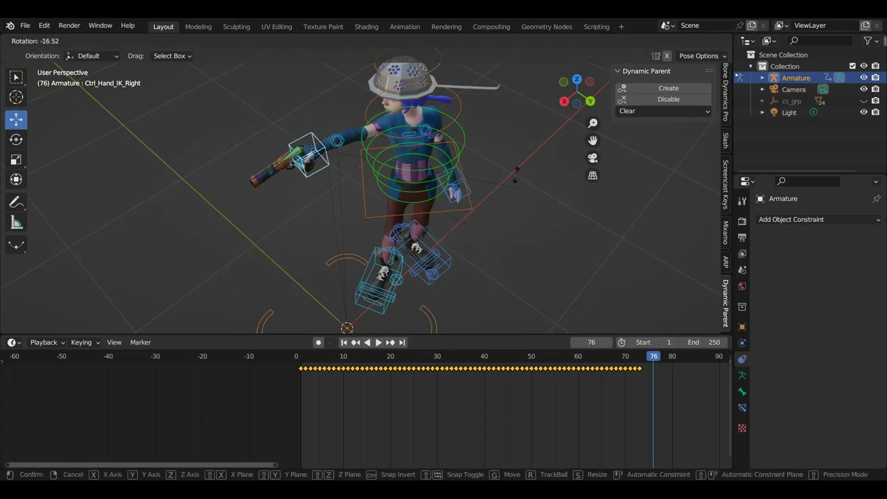
pyautogui.click(502, 154)
pyautogui.moveTo(502, 153)
pyautogui.mouseDown(button='middle')
pyautogui.moveTo(485, 203)
pyautogui.moveTo(549, 137)
pyautogui.moveTo(550, 208)
pyautogui.mouseUp(button='middle')
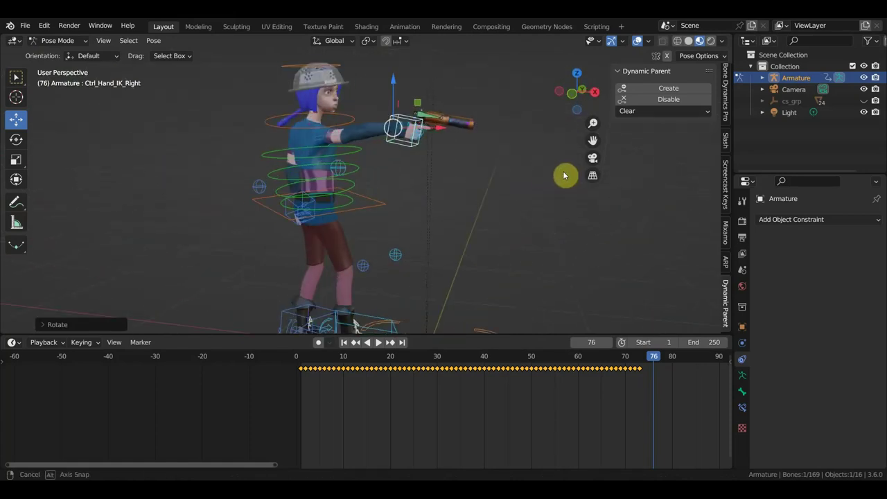
pyautogui.press('g')
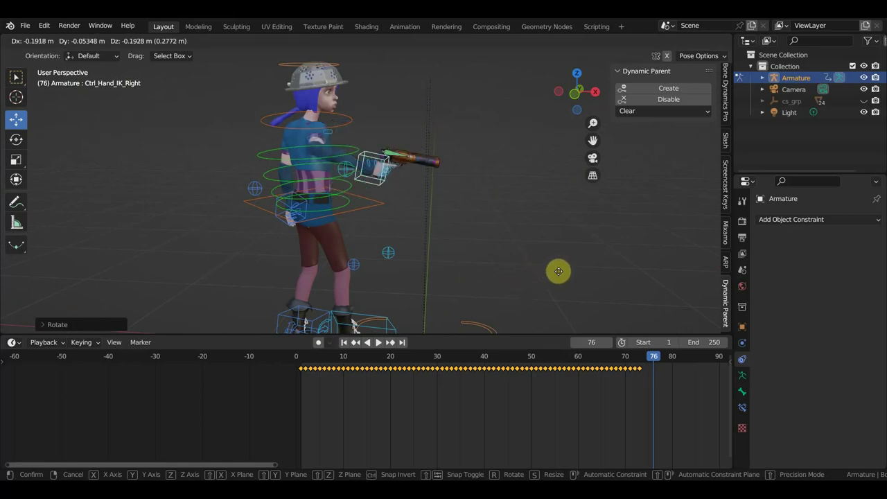
pyautogui.click(555, 272)
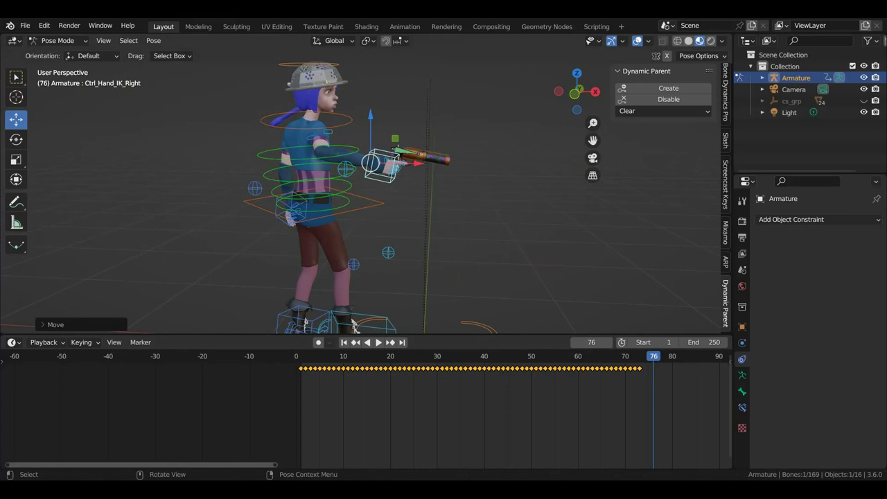
pyautogui.press('r')
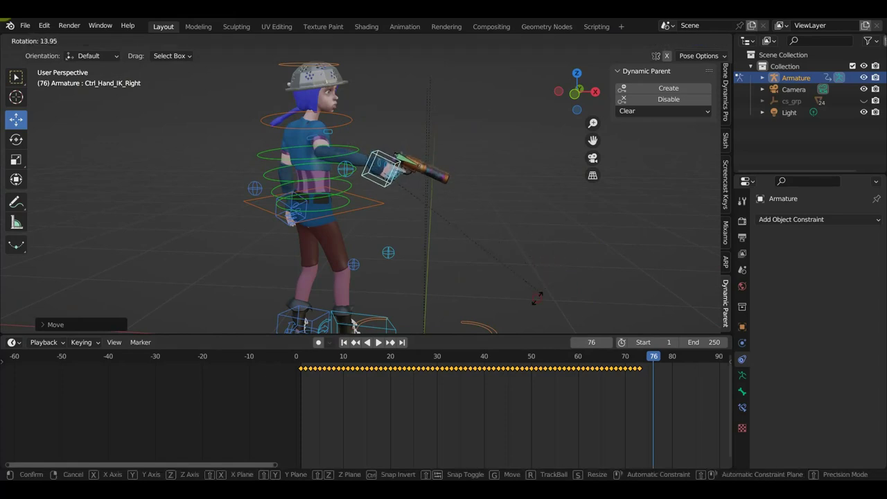
pyautogui.click(545, 291)
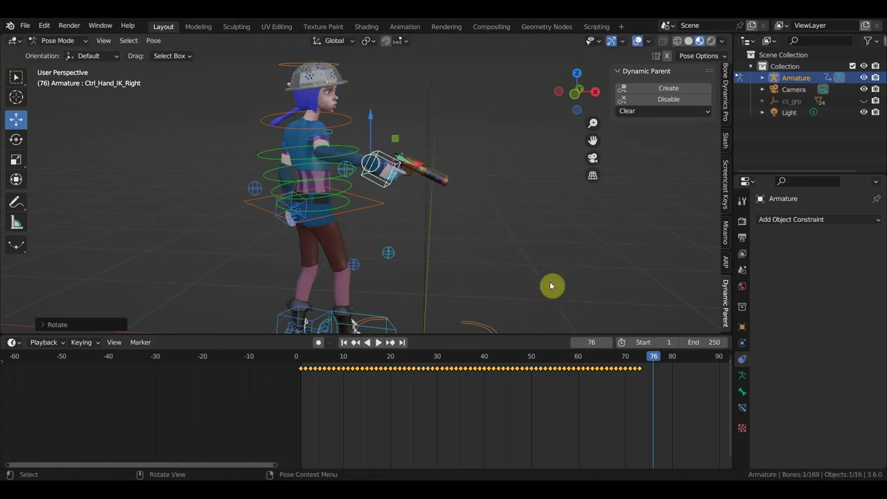
# - Key all bones at frame 76, then at frame 79 move and rotate the right hand so the pistol points down
pyautogui.press('a')
pyautogui.press('i')
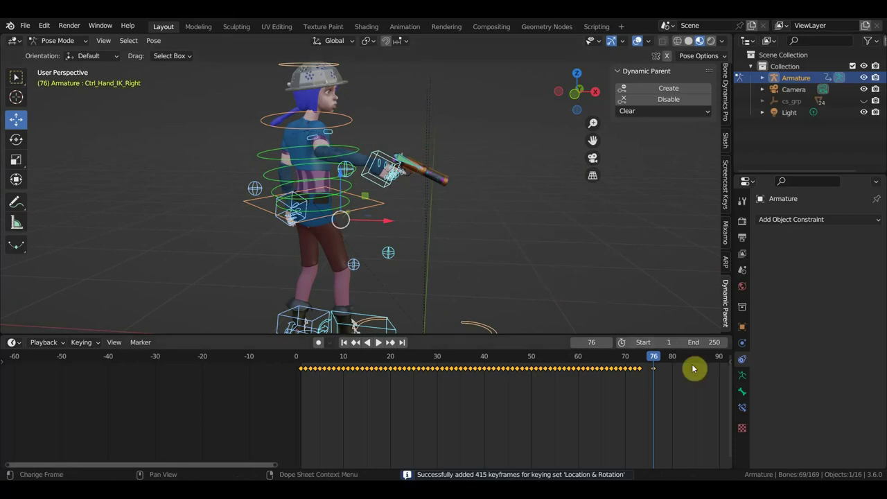
pyautogui.press('space')
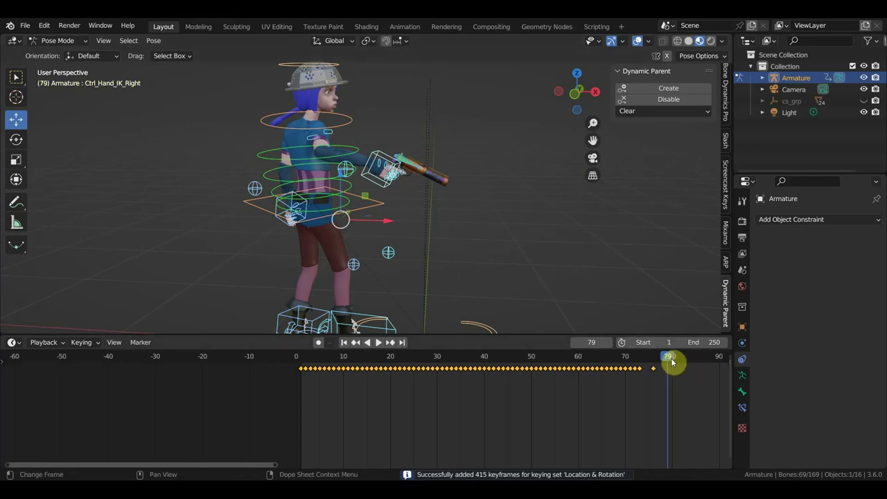
pyautogui.moveTo(566, 281); pyautogui.dragTo(336, 286, button='middle')
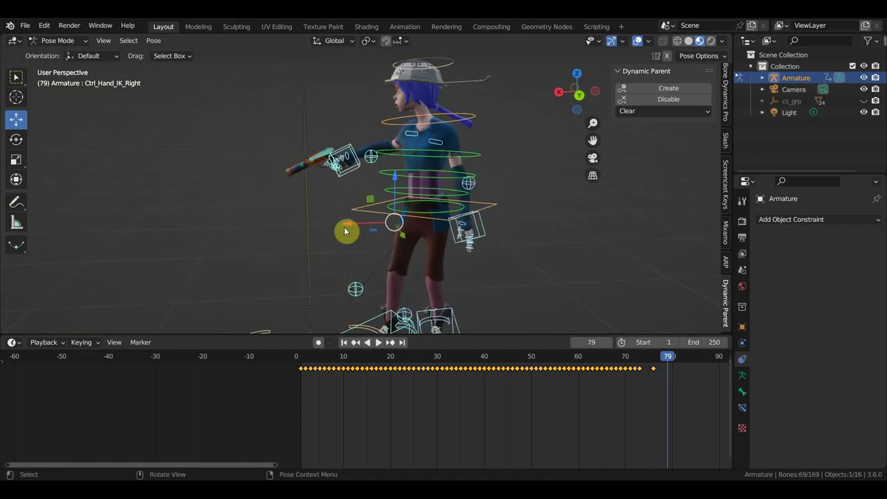
pyautogui.click(352, 147)
pyautogui.press('g')
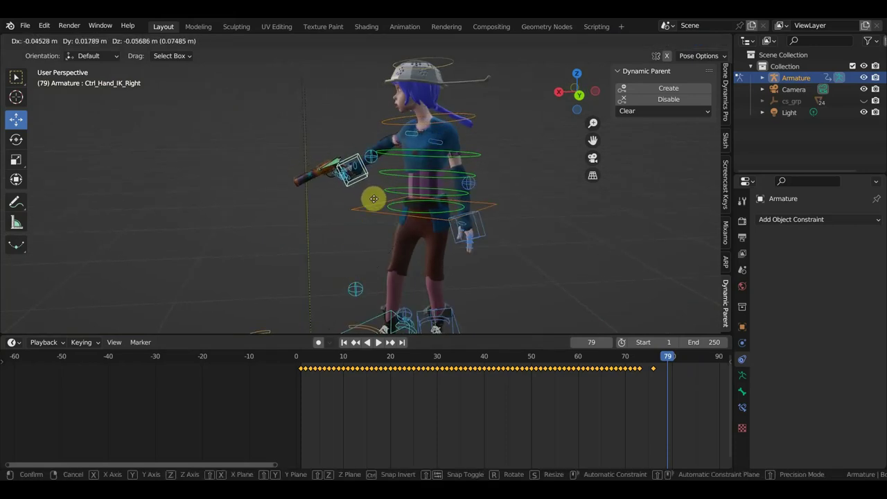
pyautogui.click(406, 221)
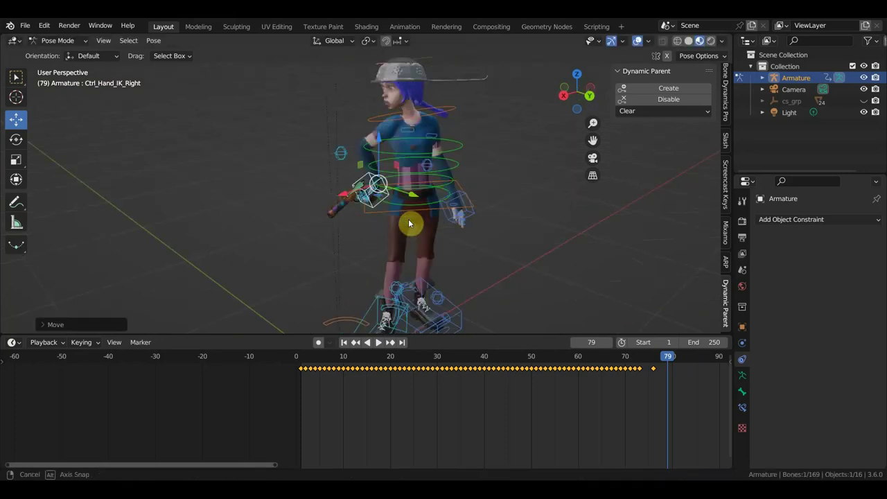
pyautogui.moveTo(408, 223); pyautogui.dragTo(641, 208, button='middle')
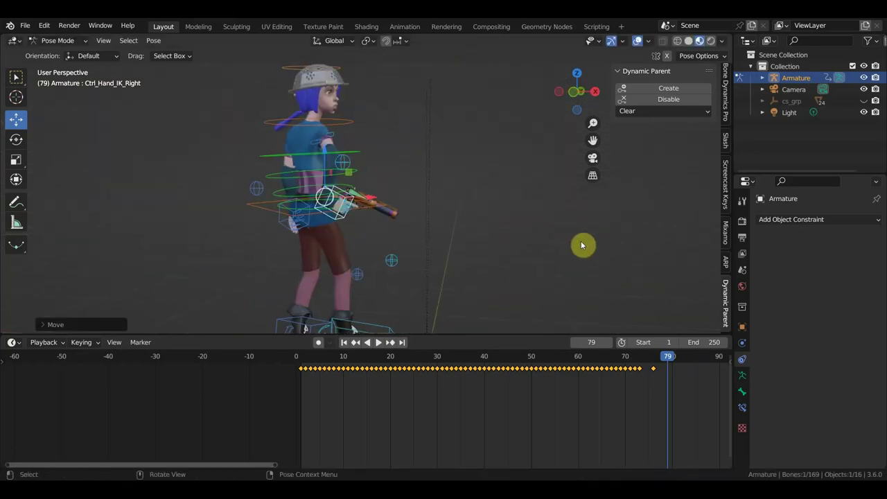
pyautogui.press('r')
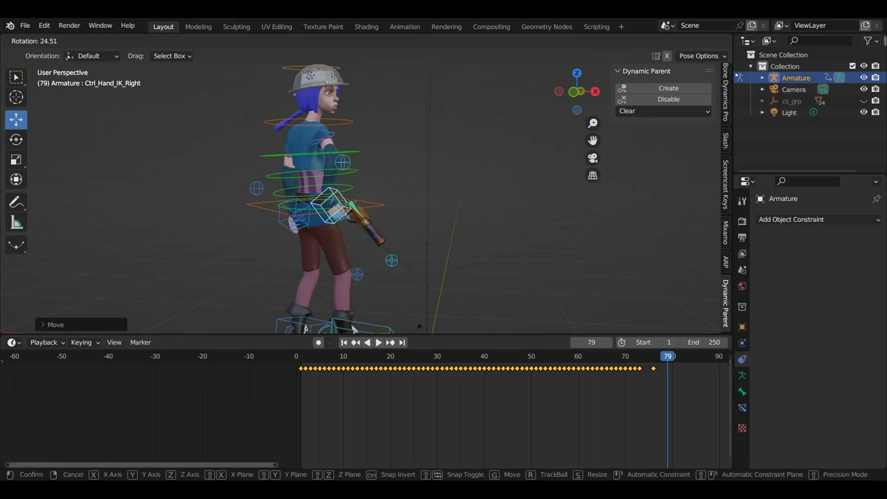
pyautogui.click(339, 58)
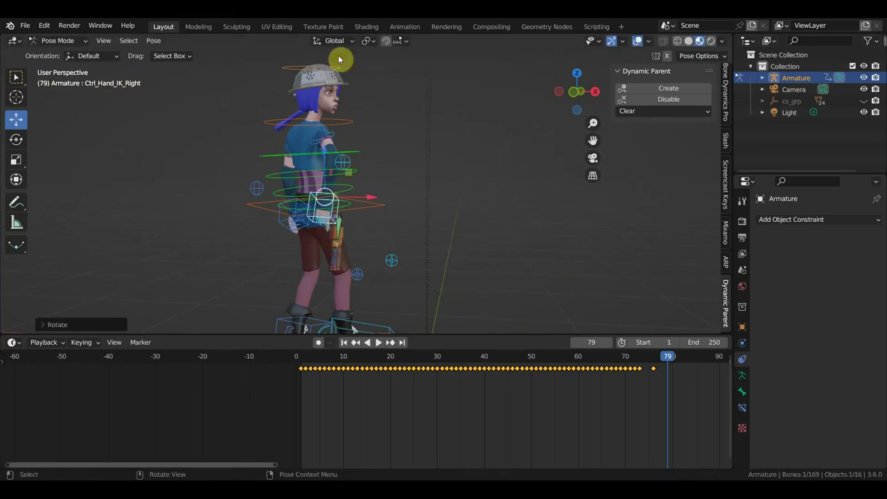
# - Reposition Ctrl_ArmPole_IK_Right and rotate the right hand again in top view
pyautogui.click(345, 163)
pyautogui.press('g')
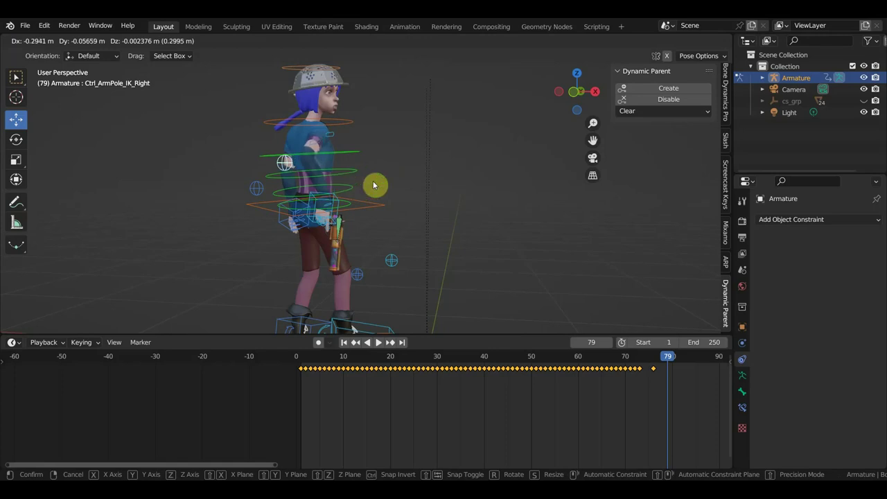
pyautogui.click(376, 185)
pyautogui.moveTo(376, 184); pyautogui.dragTo(206, 192, button='middle')
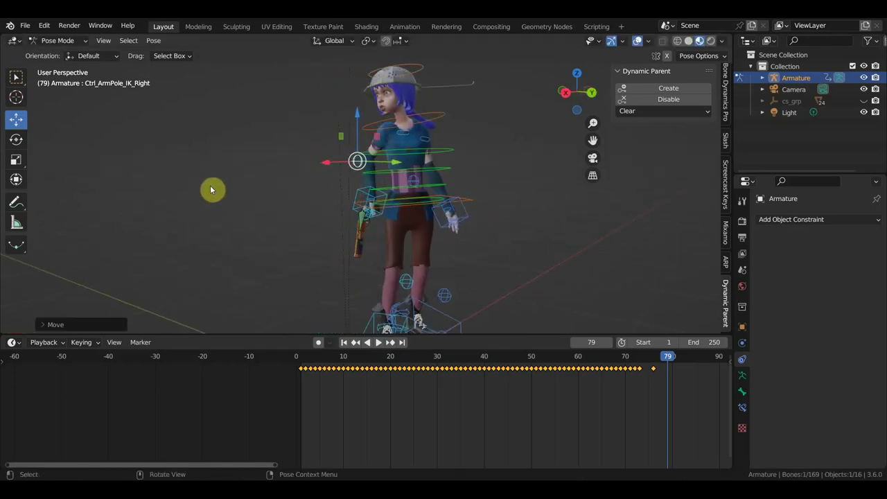
pyautogui.moveTo(362, 218)
pyautogui.mouseDown(button='middle')
pyautogui.moveTo(352, 220)
pyautogui.moveTo(358, 229)
pyautogui.moveTo(386, 228)
pyautogui.mouseUp(button='middle')
pyautogui.click(386, 166)
pyautogui.press('KP_7')
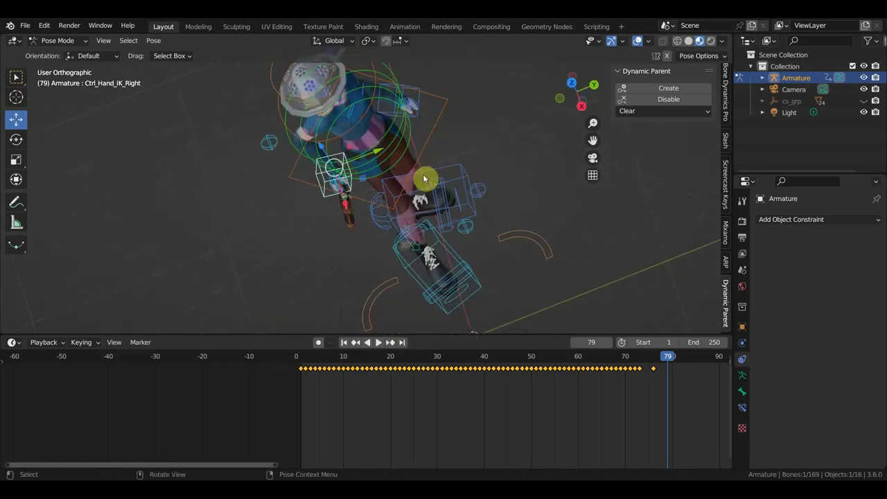
pyautogui.press('r')
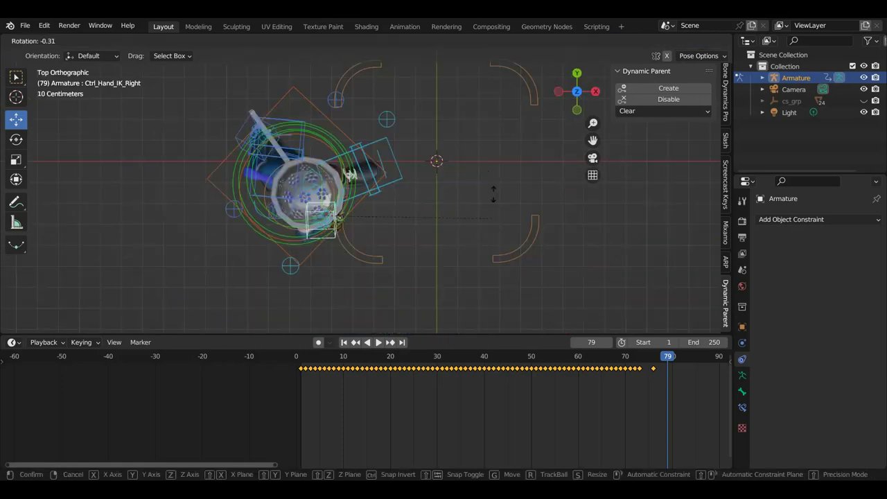
pyautogui.click(464, 194)
pyautogui.moveTo(463, 194)
pyautogui.mouseDown(button='middle')
pyautogui.moveTo(277, 95)
pyautogui.moveTo(343, 160)
pyautogui.moveTo(321, 159)
pyautogui.mouseUp(button='middle')
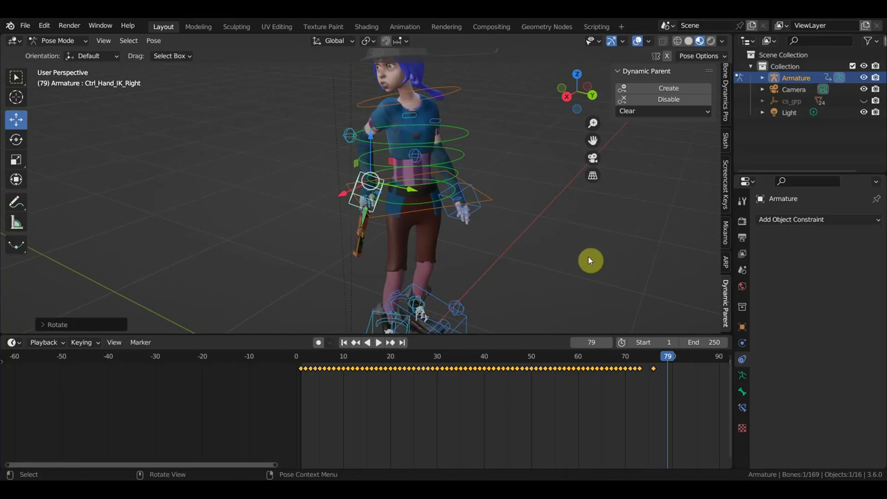
# - Key all bones at frame 79, then at frame 82 move the right hand toward her waist and rotate it
pyautogui.press('a')
pyautogui.press('i')
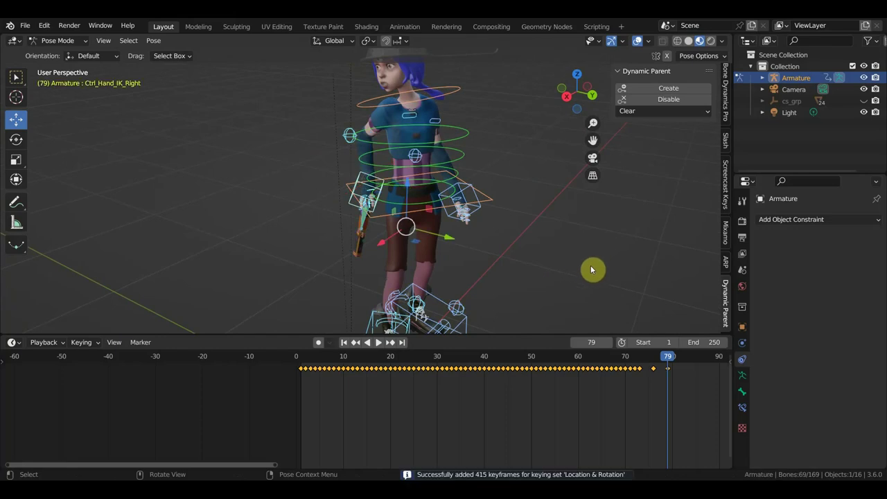
pyautogui.click(683, 358)
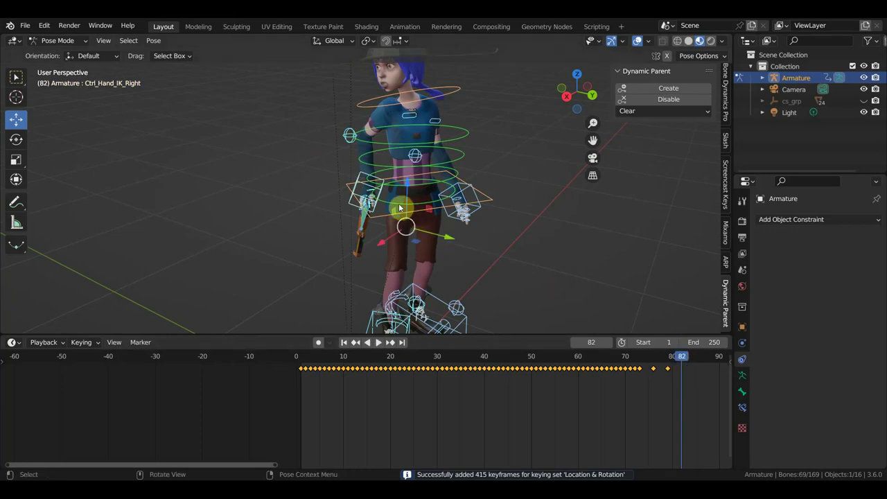
pyautogui.click(365, 178)
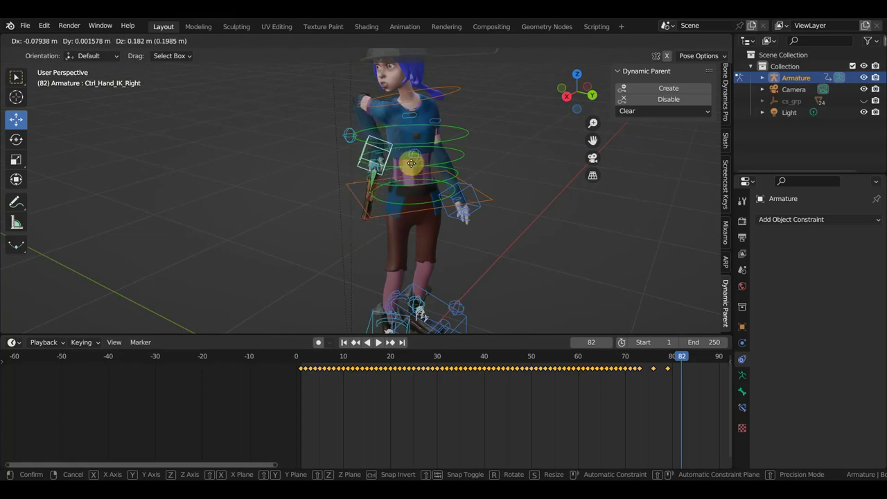
pyautogui.click(428, 191)
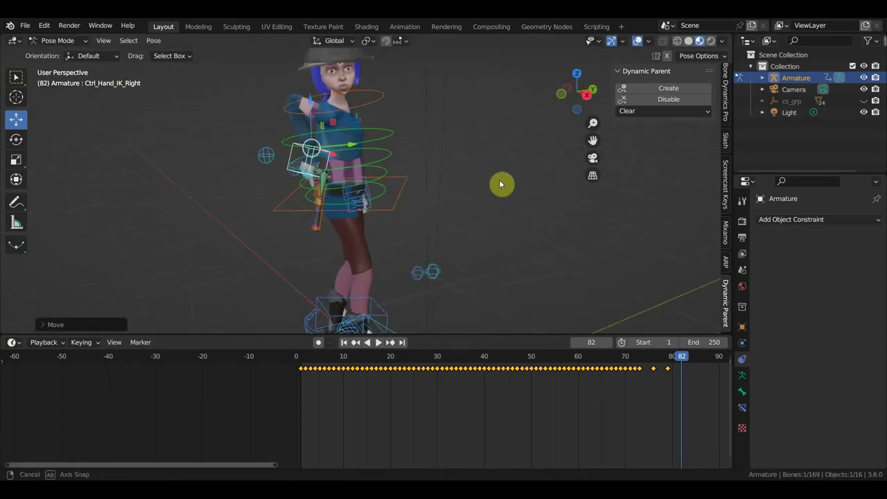
pyautogui.moveTo(430, 187); pyautogui.dragTo(530, 176, button='middle')
pyautogui.press('r')
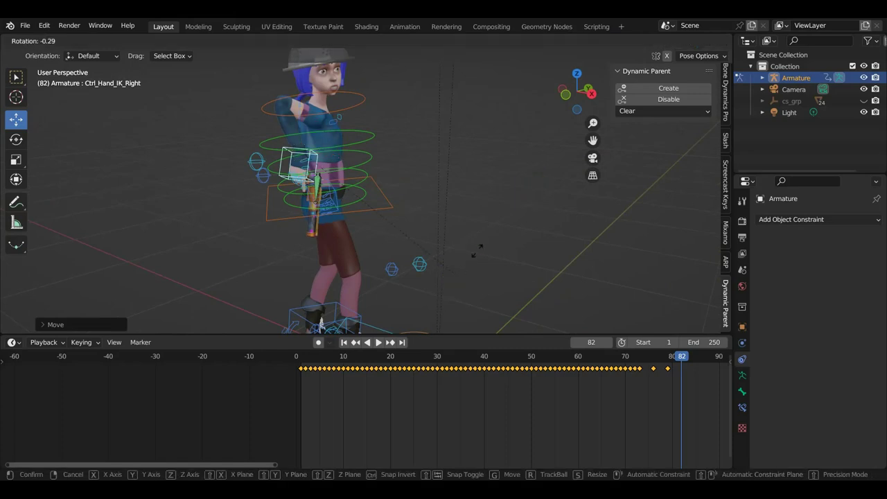
pyautogui.click(489, 182)
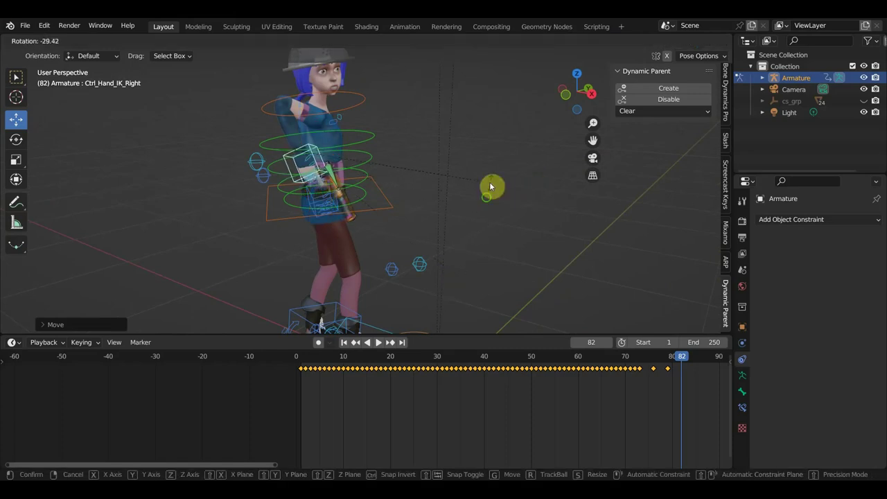
# - Refine the right hand's rotation and position so the pistol crosses toward the left hand
pyautogui.moveTo(489, 183); pyautogui.dragTo(324, 210, button='middle')
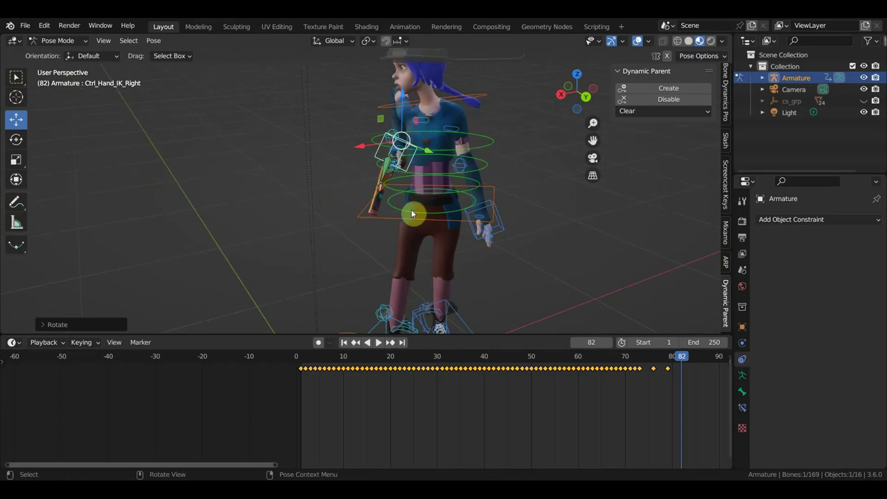
pyautogui.press('r')
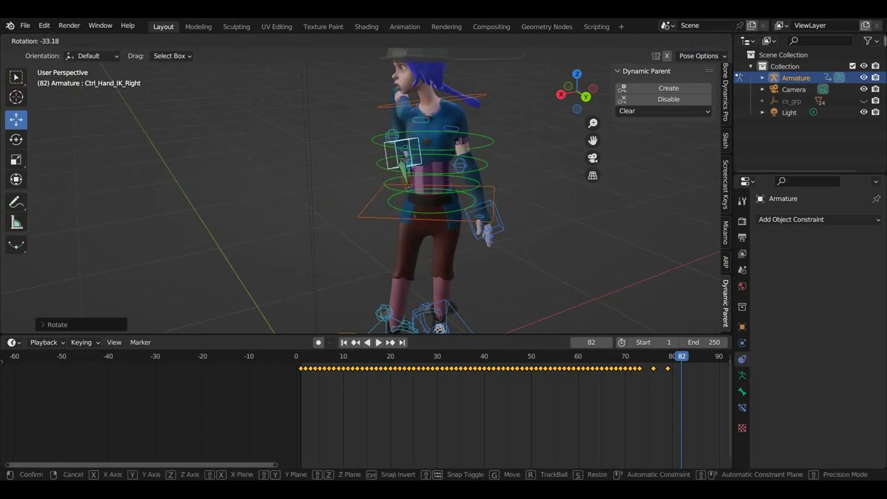
pyautogui.click(457, 149)
pyautogui.press('r')
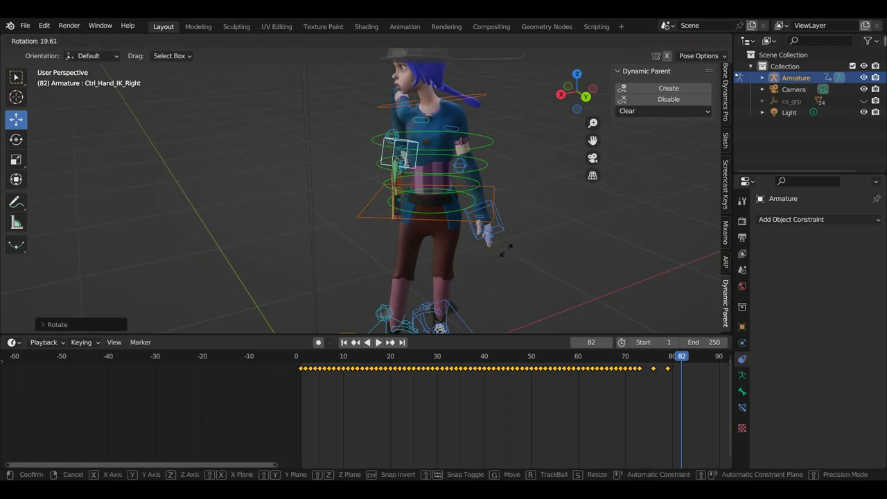
pyautogui.click(507, 254)
pyautogui.moveTo(505, 240); pyautogui.dragTo(619, 217, button='middle')
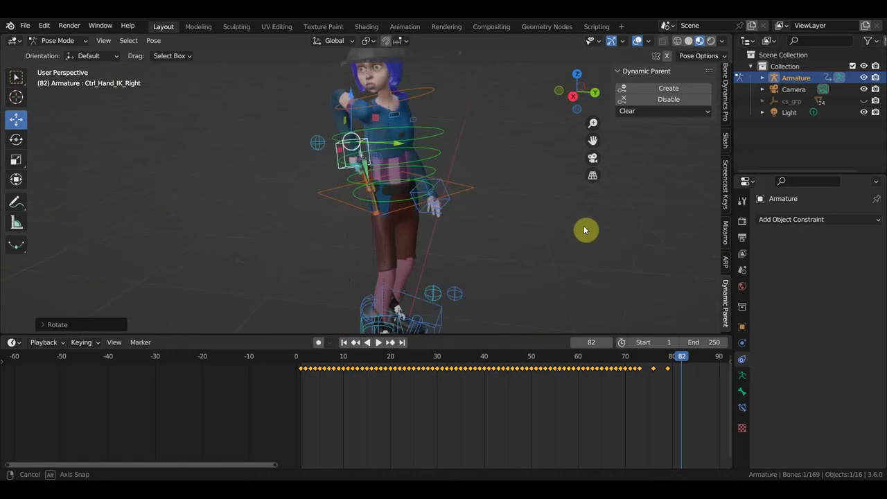
pyautogui.press('g')
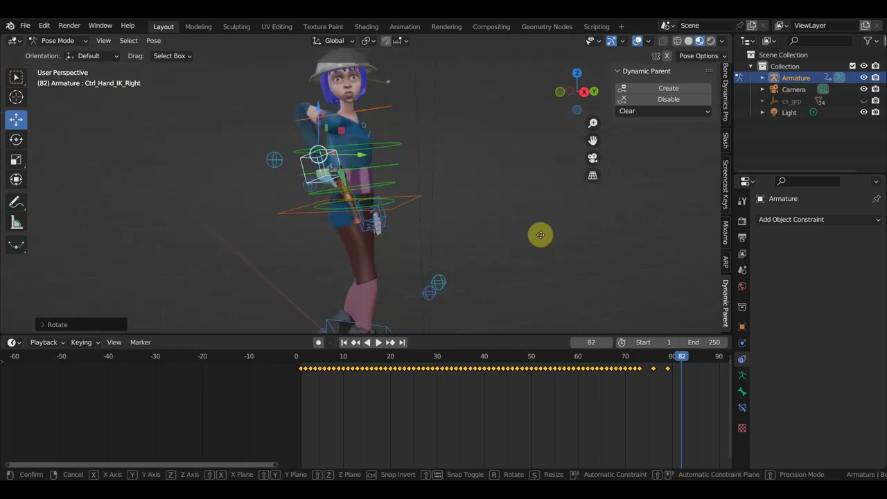
pyautogui.click(537, 254)
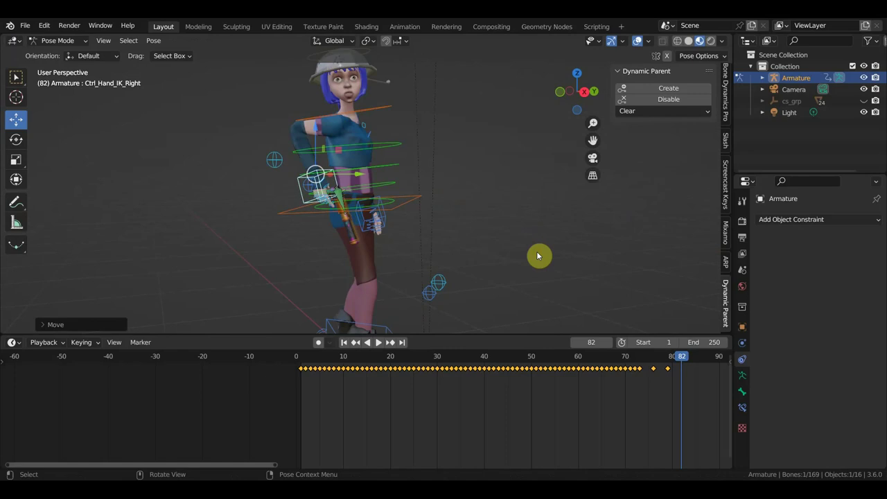
# - Key all bones at frame 82, then at frame 84 disable the pistol's Dynamic Parent link
pyautogui.press('a')
pyautogui.press('i')
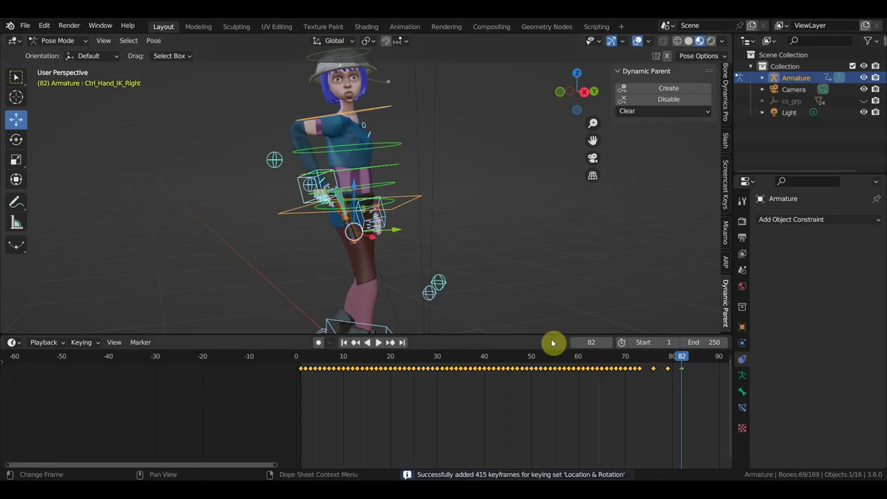
pyautogui.moveTo(588, 427); pyautogui.dragTo(380, 461, button='middle')
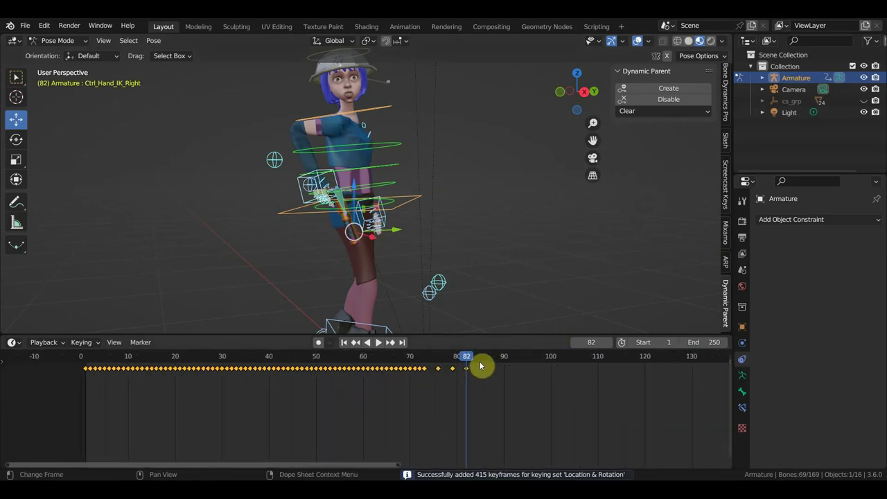
pyautogui.click(474, 363)
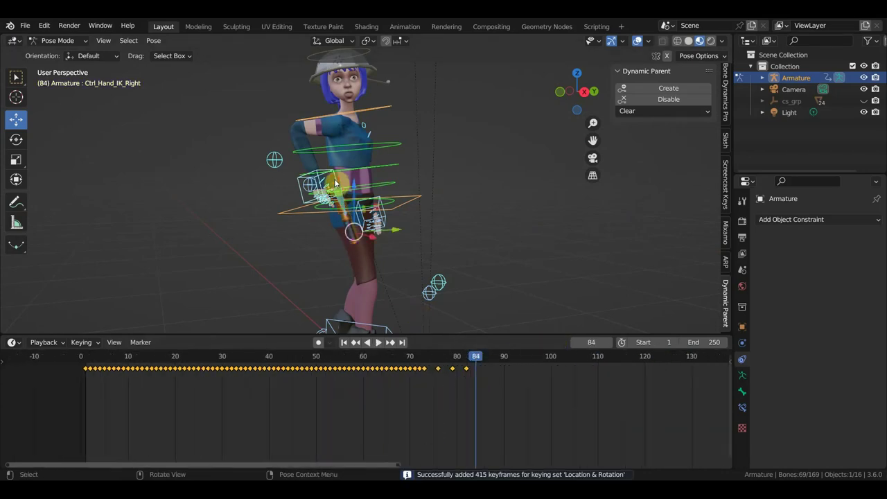
pyautogui.click(355, 187)
pyautogui.moveTo(357, 184); pyautogui.dragTo(337, 212, button='middle')
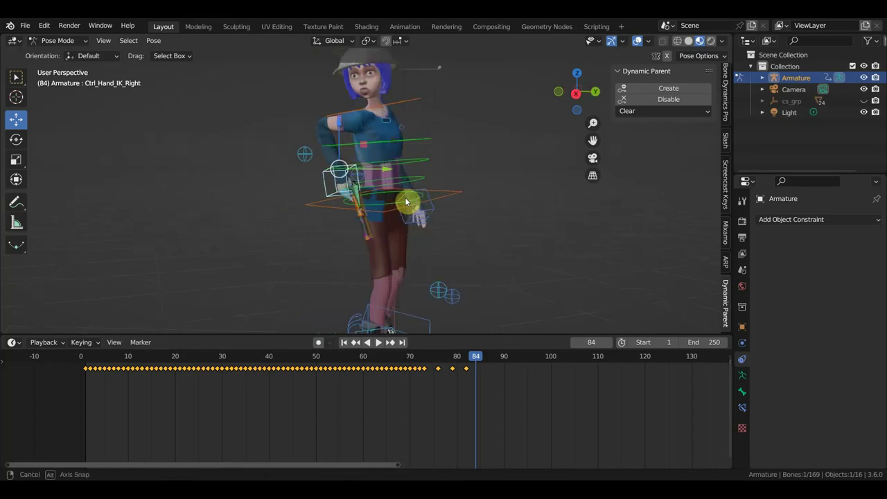
pyautogui.keyDown('ctrl'); pyautogui.moveTo(418, 201); pyautogui.dragTo(469, 312, button='middle'); pyautogui.keyUp('ctrl')
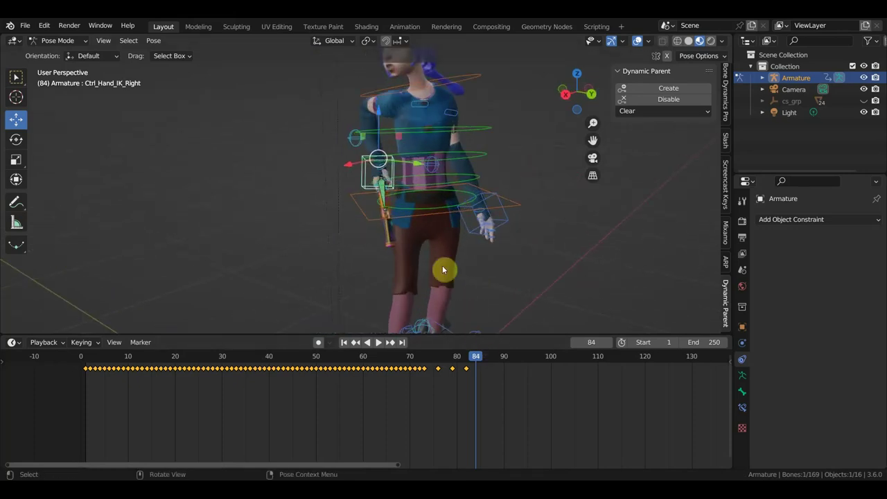
pyautogui.click(383, 194)
pyautogui.click(663, 101)
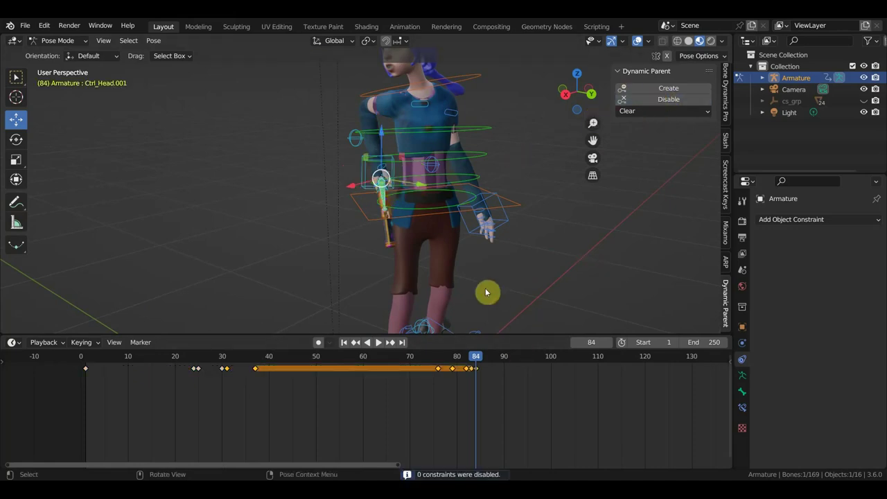
# - At frame 87, move Ctrl_Hand_IK_Right lower onto the pistol
pyautogui.moveTo(484, 363); pyautogui.dragTo(490, 358)
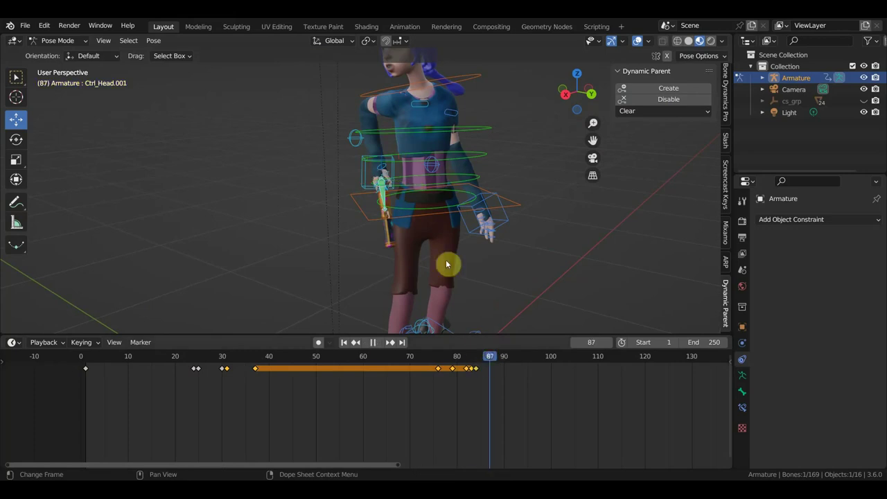
pyautogui.click(372, 178)
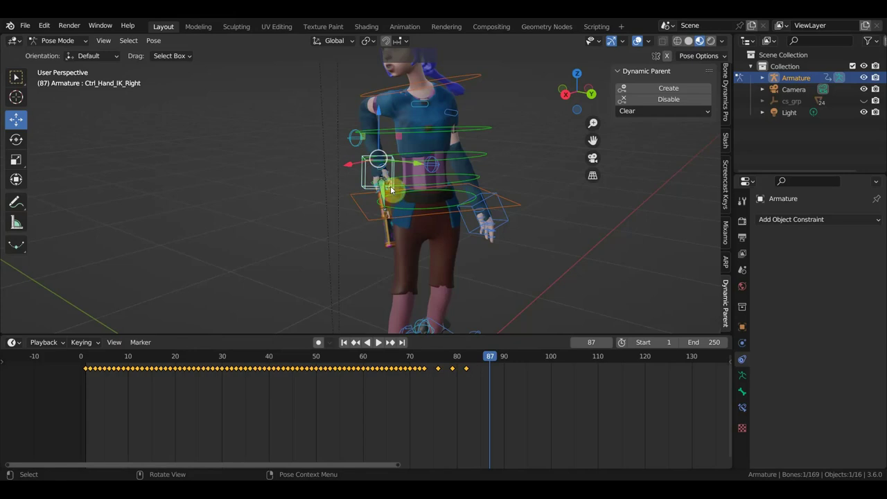
pyautogui.press('g')
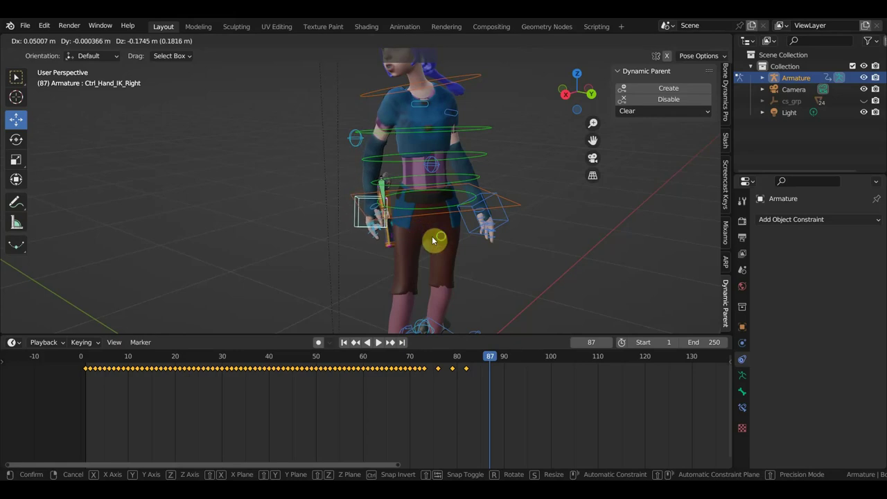
pyautogui.click(432, 235)
pyautogui.moveTo(431, 236)
pyautogui.mouseDown(button='middle')
pyautogui.moveTo(538, 238)
pyautogui.moveTo(566, 225)
pyautogui.mouseUp(button='middle')
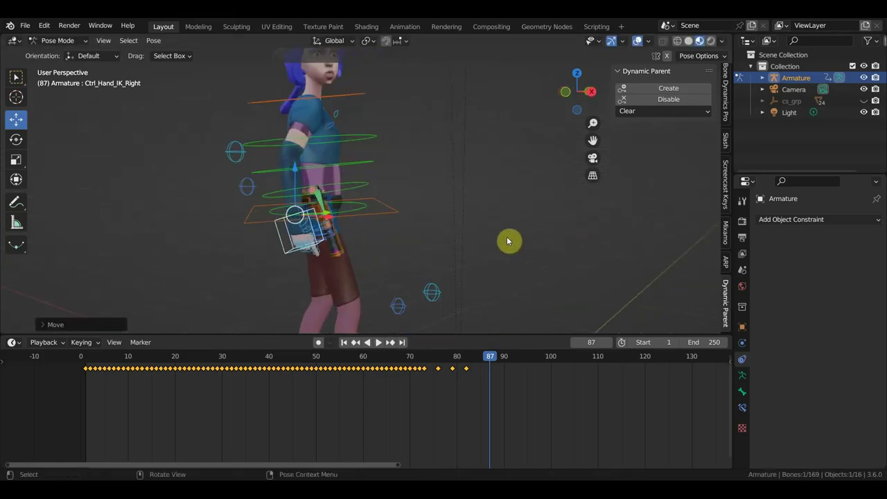
# - Key location and rotation of all bones at frame 87 and scrub back to review
pyautogui.press('a')
pyautogui.press('i')
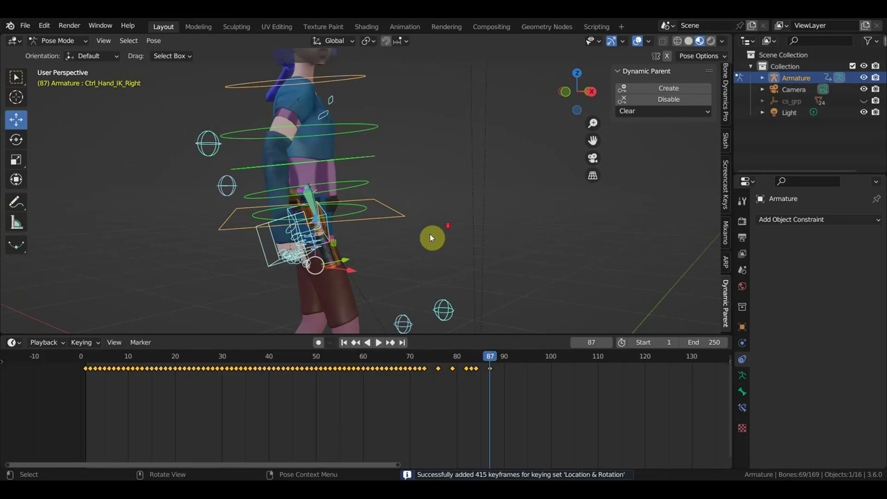
pyautogui.moveTo(429, 238)
pyautogui.mouseDown(button='middle')
pyautogui.moveTo(501, 247)
pyautogui.moveTo(487, 283)
pyautogui.moveTo(421, 279)
pyautogui.moveTo(423, 261)
pyautogui.moveTo(441, 262)
pyautogui.mouseUp(button='middle')
pyautogui.scroll(2, 436, 270)
pyautogui.scroll(2, 454, 258)
pyautogui.scroll(2, 453, 261)
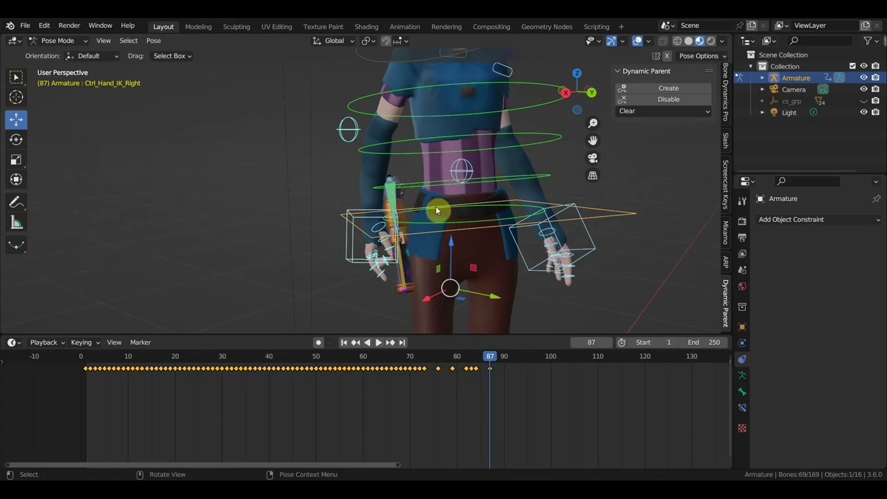
pyautogui.moveTo(489, 359)
pyautogui.mouseDown()
pyautogui.moveTo(333, 355)
pyautogui.moveTo(376, 354)
pyautogui.moveTo(473, 377)
pyautogui.moveTo(463, 378)
pyautogui.moveTo(470, 361)
pyautogui.mouseUp()
# - Nudge the right hand control and lower it vertically onto the pistol
pyautogui.moveTo(404, 167); pyautogui.dragTo(382, 112)
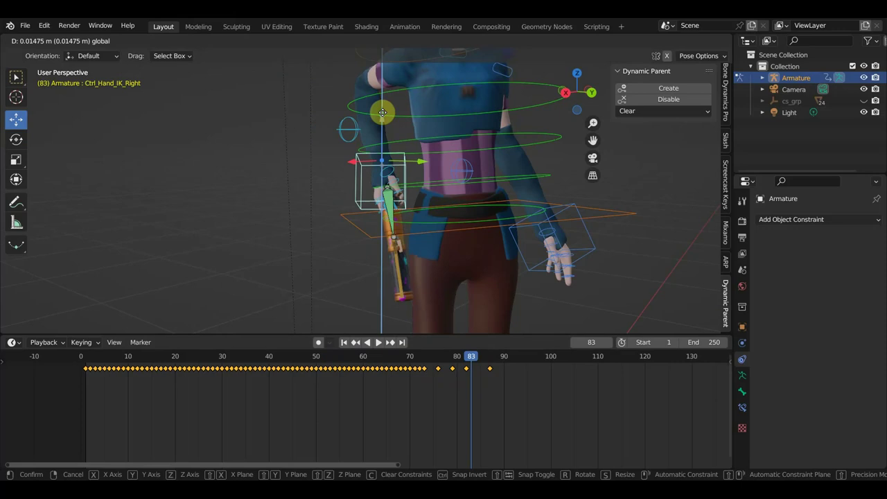
pyautogui.moveTo(384, 116); pyautogui.dragTo(411, 167)
pyautogui.moveTo(411, 167)
pyautogui.mouseDown(button='middle')
pyautogui.moveTo(461, 167)
pyautogui.moveTo(411, 273)
pyautogui.moveTo(419, 284)
pyautogui.moveTo(319, 279)
pyautogui.moveTo(368, 277)
pyautogui.mouseUp(button='middle')
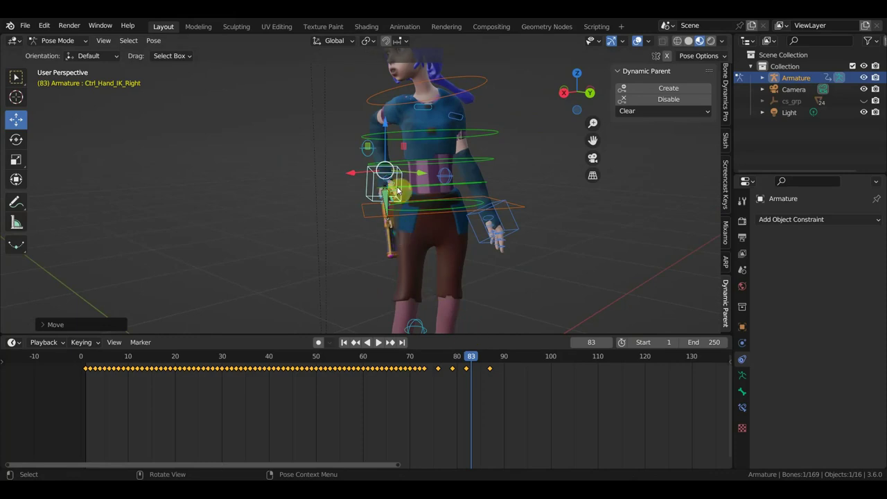
pyautogui.moveTo(491, 356); pyautogui.dragTo(466, 360)
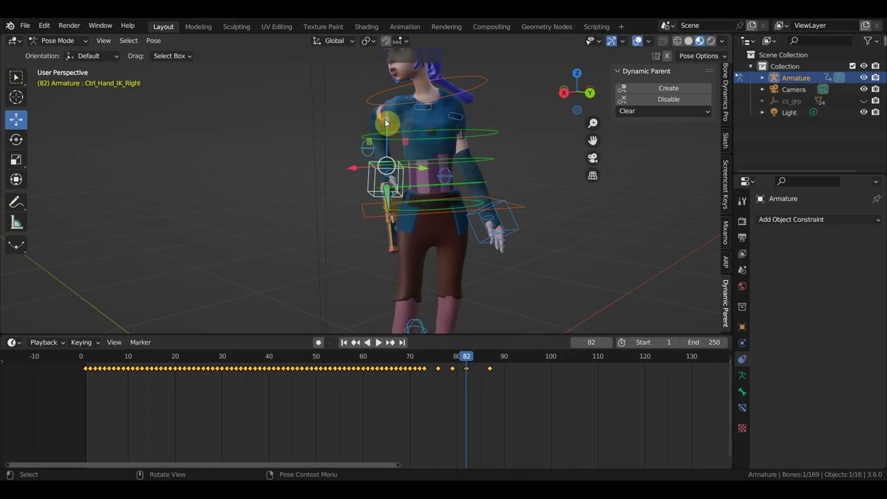
pyautogui.moveTo(386, 123); pyautogui.dragTo(402, 166)
pyautogui.scroll(3, 416, 222)
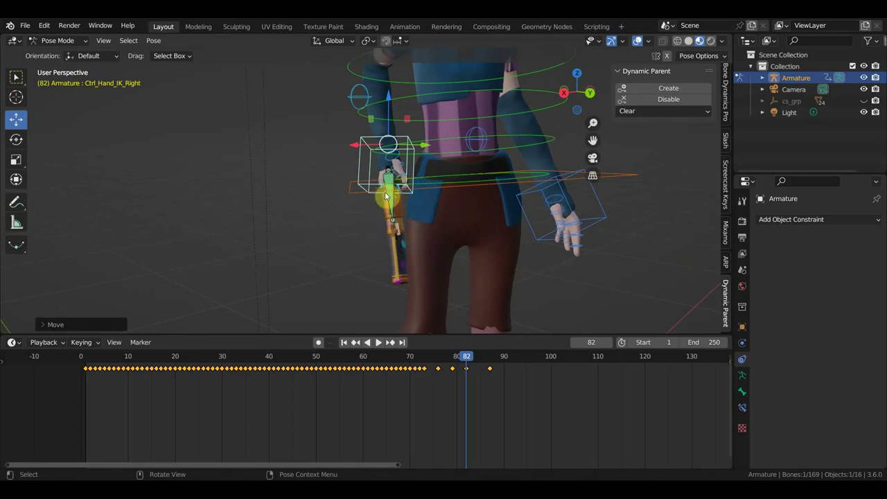
pyautogui.moveTo(426, 206)
pyautogui.mouseDown(button='middle')
pyautogui.moveTo(425, 223)
pyautogui.moveTo(543, 227)
pyautogui.moveTo(517, 233)
pyautogui.mouseUp(button='middle')
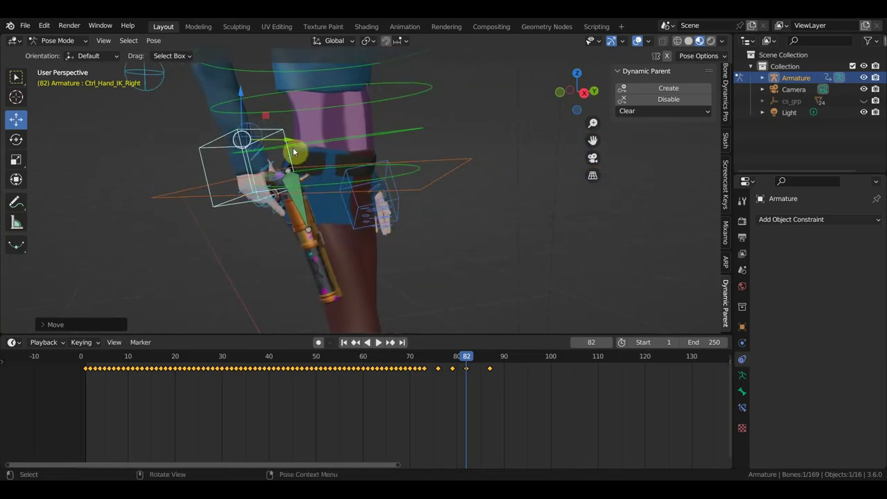
# - Shift the right hand along Y, key all bones at frame 82, and play back
pyautogui.press('g')
pyautogui.press('y')
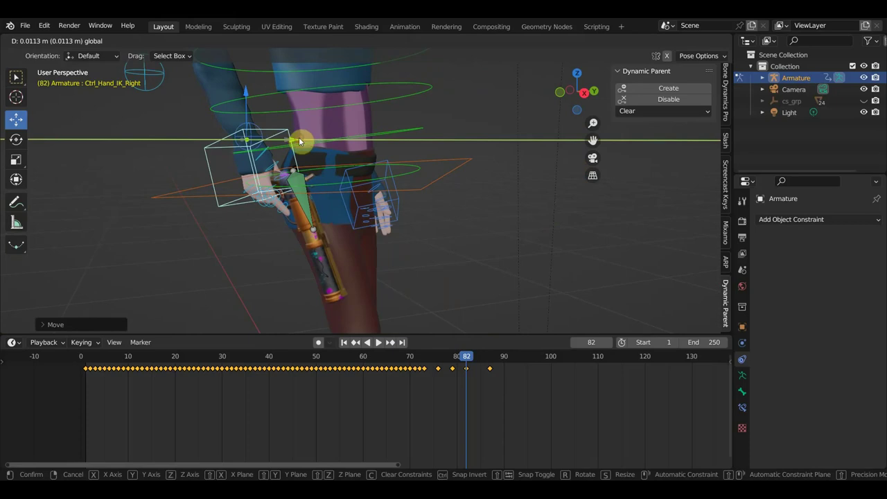
pyautogui.click(298, 141)
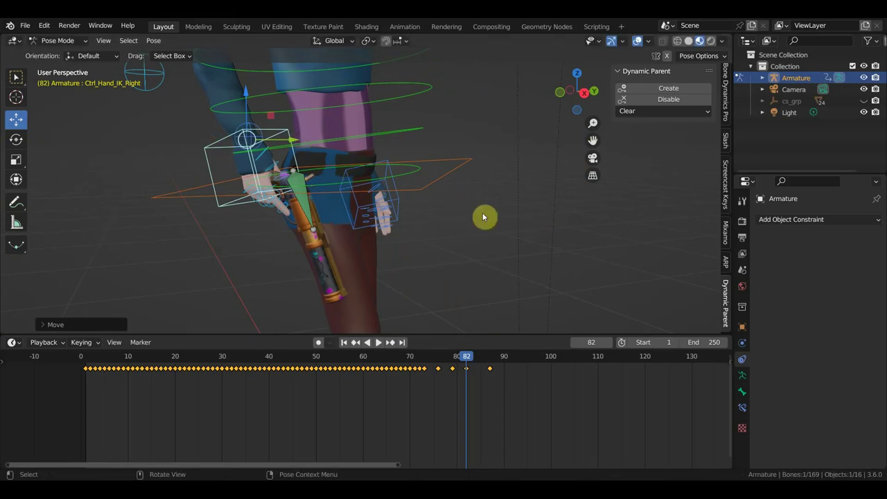
pyautogui.press('a')
pyautogui.press('i')
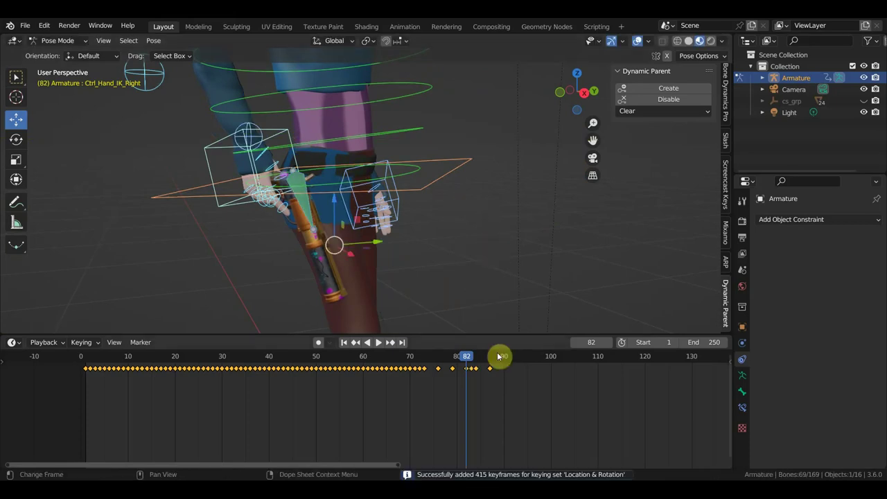
pyautogui.press('space')
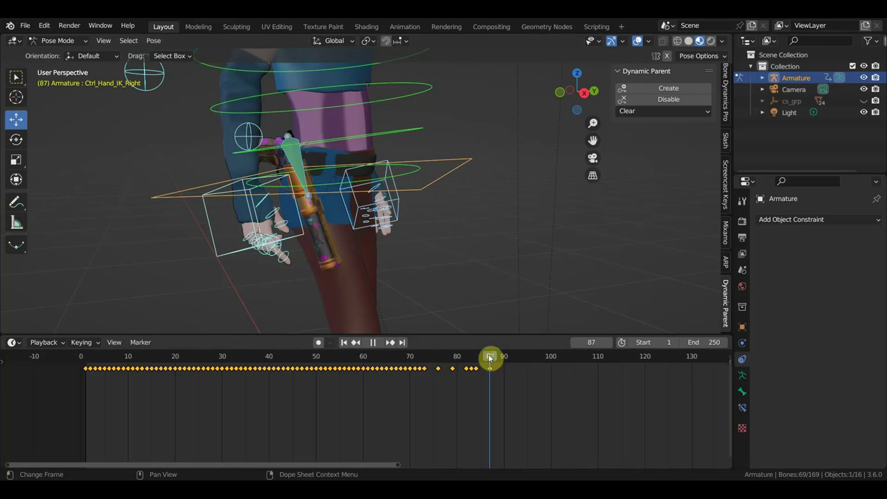
# - At frame 87, move the pistol's Ctrl_Head.001 control into the hand and key it
pyautogui.press('space')
pyautogui.click(301, 162)
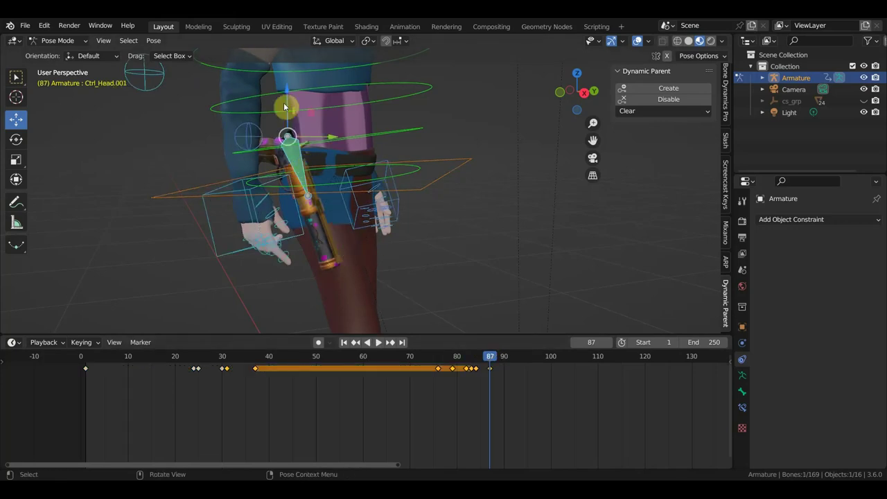
pyautogui.press('g')
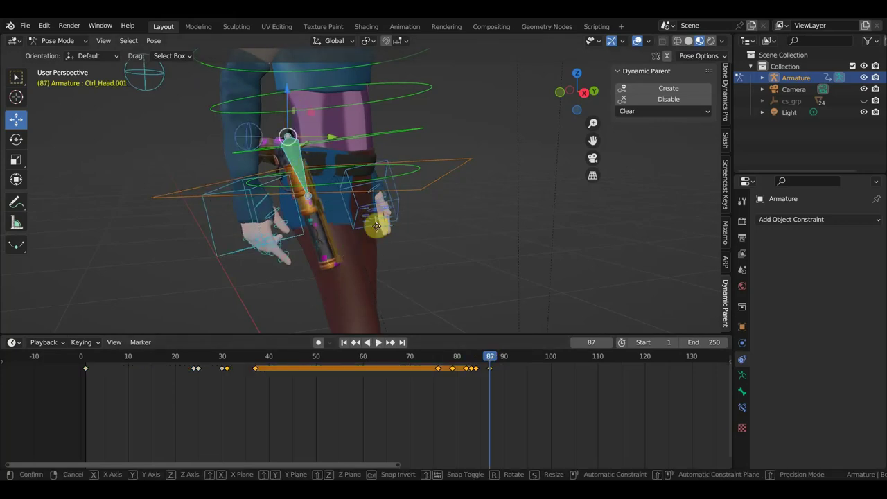
pyautogui.click(390, 258)
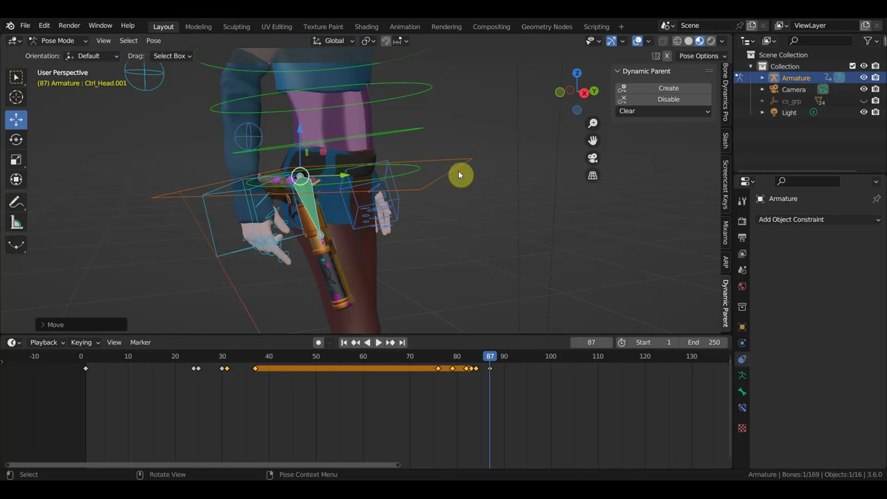
pyautogui.press('i')
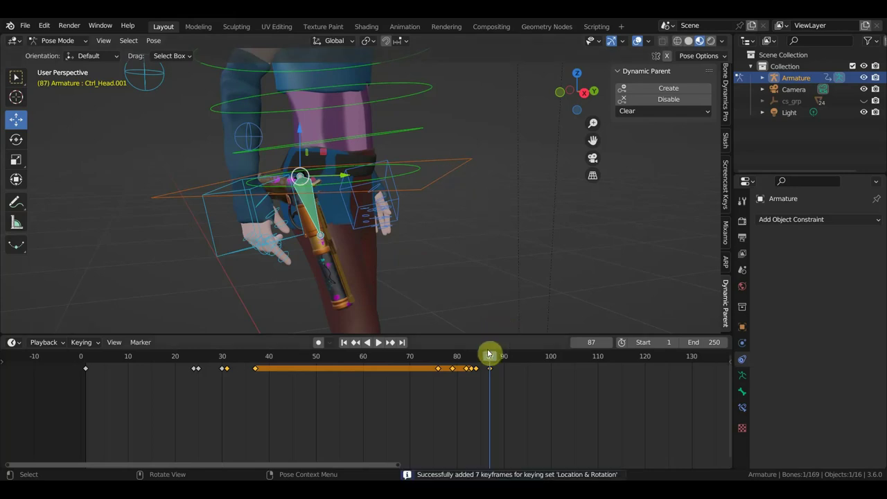
pyautogui.press('space')
# - Scrub between frames 82 and 84 to check the pistol and undo a pistol change
pyautogui.moveTo(475, 362)
pyautogui.mouseDown()
pyautogui.moveTo(467, 361)
pyautogui.moveTo(475, 374)
pyautogui.mouseUp()
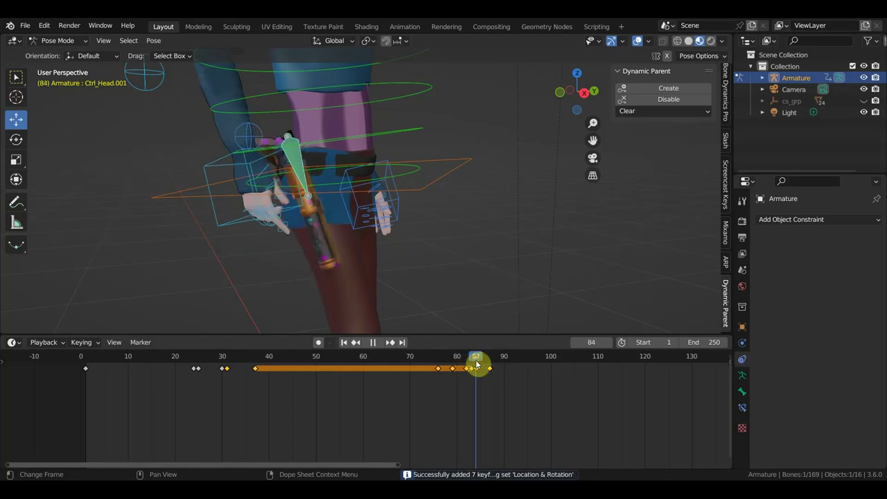
pyautogui.press('space')
pyautogui.click(475, 374)
pyautogui.hotkey('ctrl', 'z')
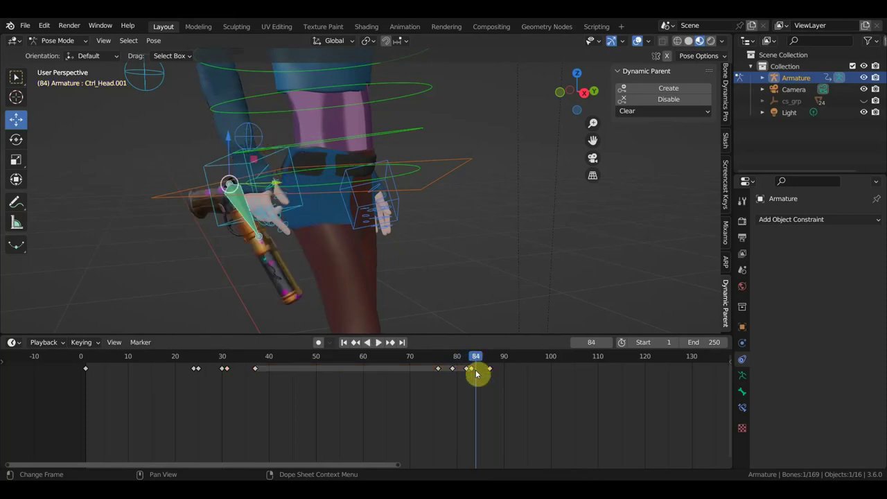
pyautogui.moveTo(482, 369); pyautogui.dragTo(470, 359)
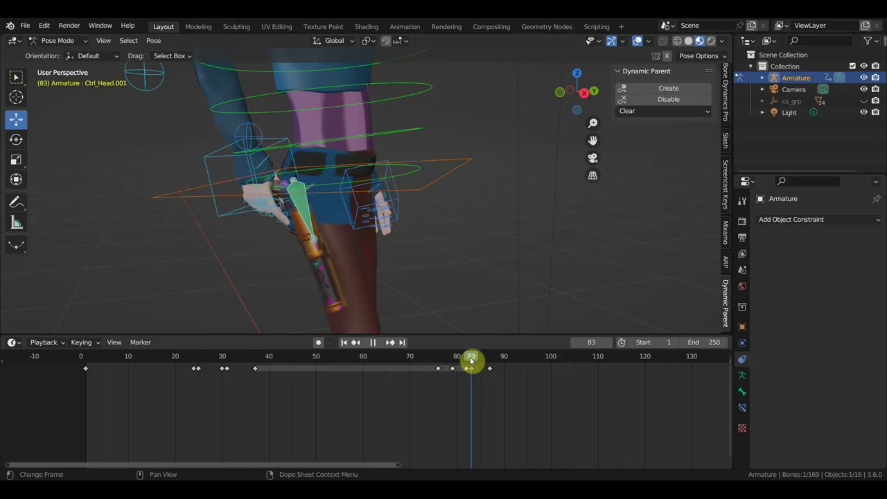
pyautogui.moveTo(510, 319)
pyautogui.mouseDown(button='middle')
pyautogui.moveTo(479, 55)
pyautogui.moveTo(454, 54)
pyautogui.mouseUp(button='middle')
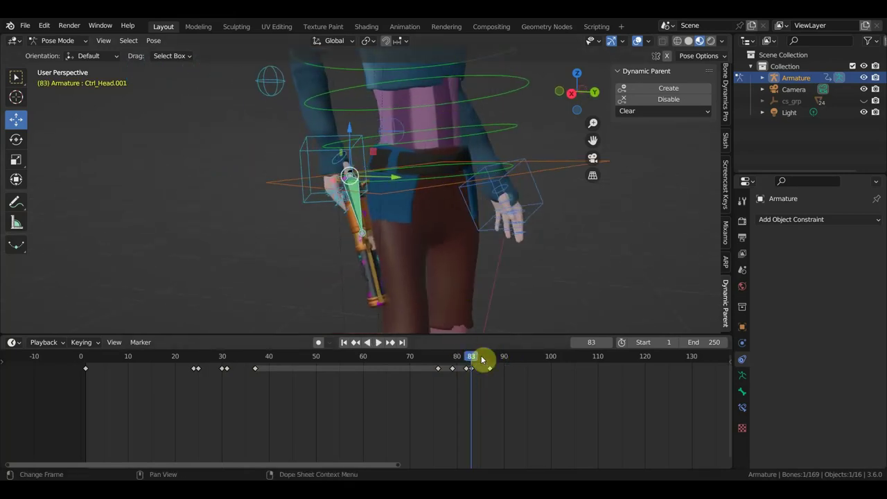
# - Key the gun bone's pose at frame 84, then jump to the frame 87 keyframe
pyautogui.moveTo(473, 359); pyautogui.dragTo(487, 361)
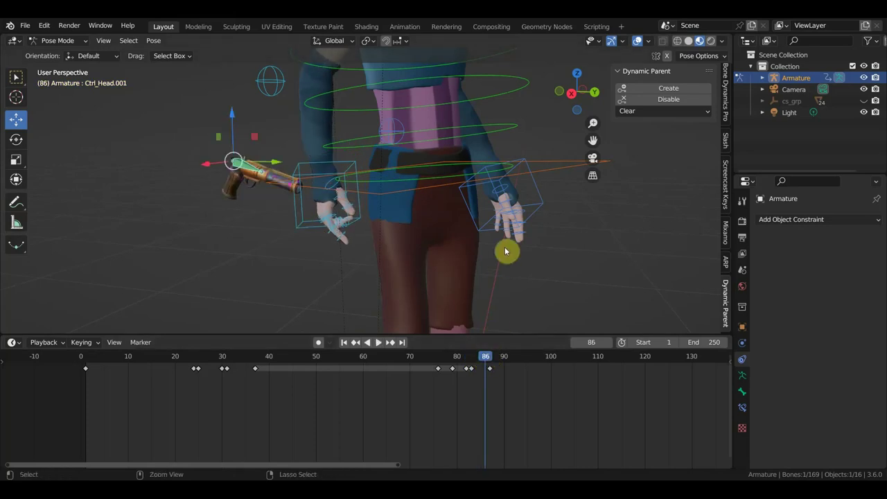
pyautogui.press('Left')
pyautogui.press('Left')
pyautogui.hotkey('ctrl', 'v')
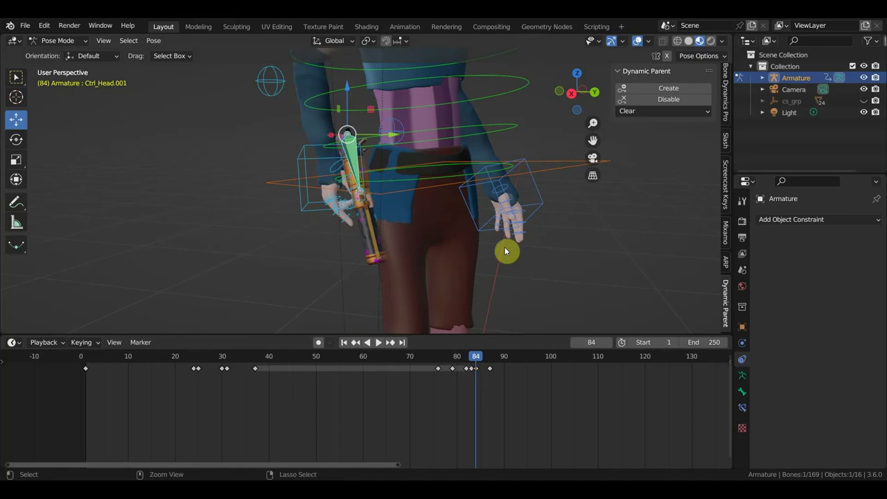
pyautogui.press('Up')
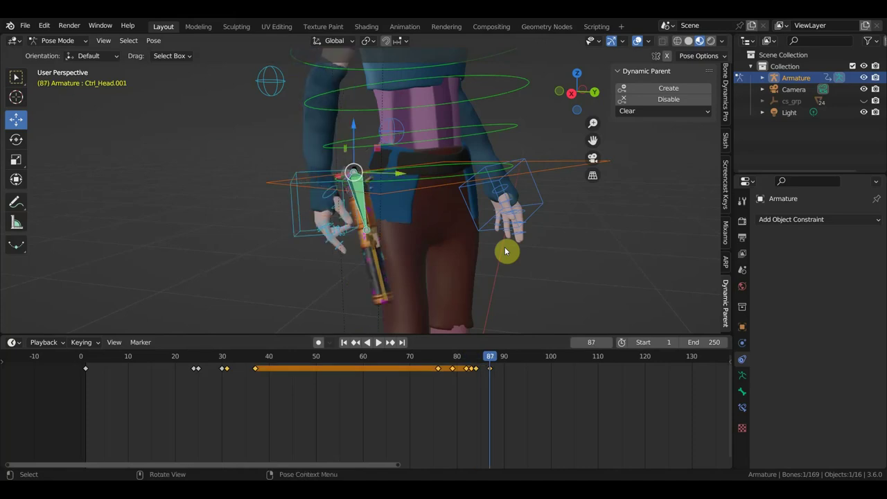
pyautogui.hotkey('ctrl', 'z')
pyautogui.hotkey('ctrl', 'z')
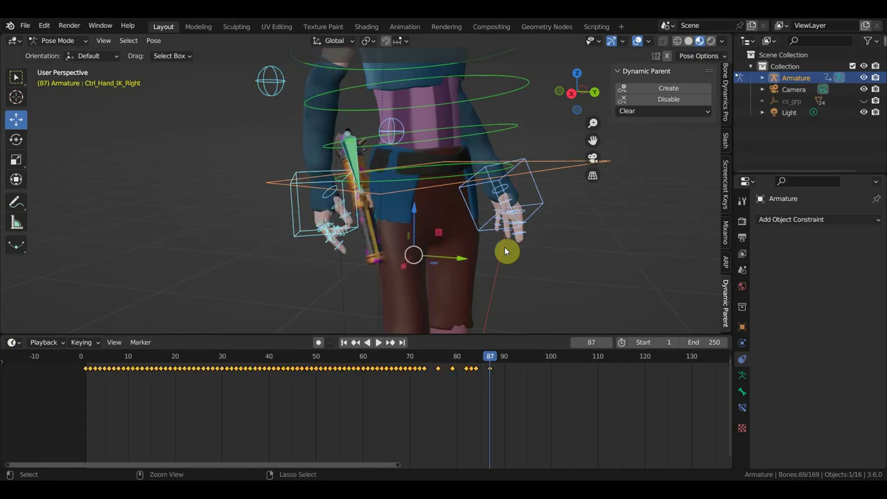
# - Review the hand-off around frames 82–83 with playback, with only Ctrl_Hand_IK_Right selected
pyautogui.press('Down')
pyautogui.press('Down')
pyautogui.hotkey('ctrl', 'z')
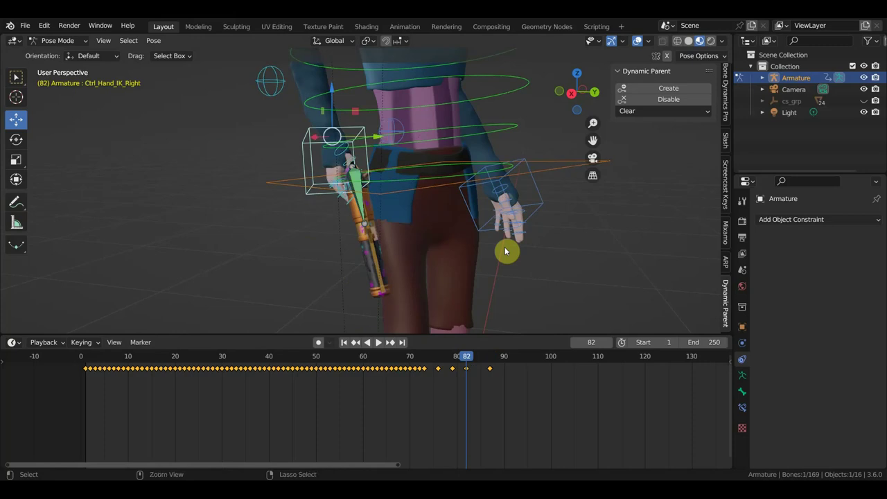
pyautogui.hotkey('ctrl', 'z')
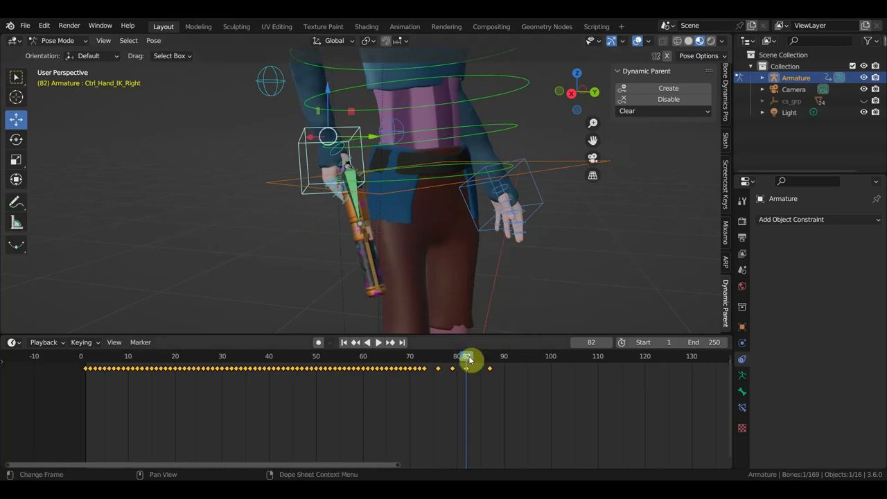
pyautogui.press('space')
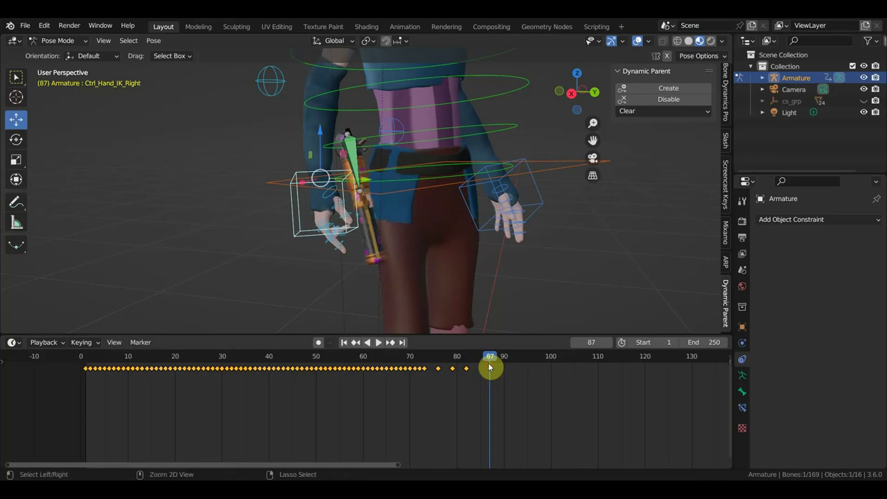
pyautogui.press('Escape')
pyautogui.press('ctrl')
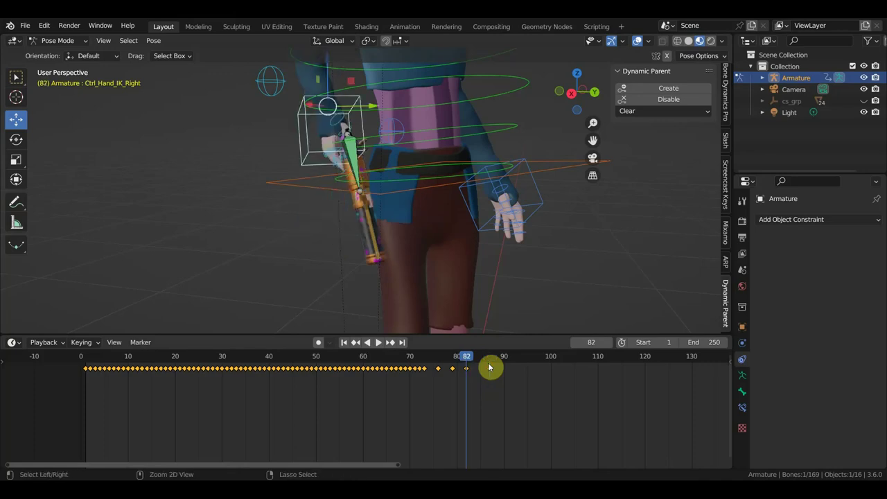
pyautogui.press('Right')
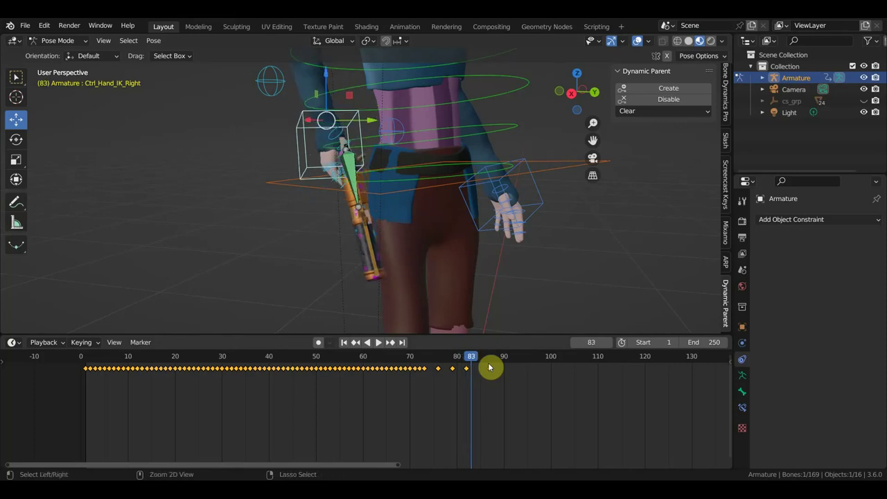
# - Select all rig bones and slide the keys near frame 83 a couple of frames earlier
pyautogui.press('a')
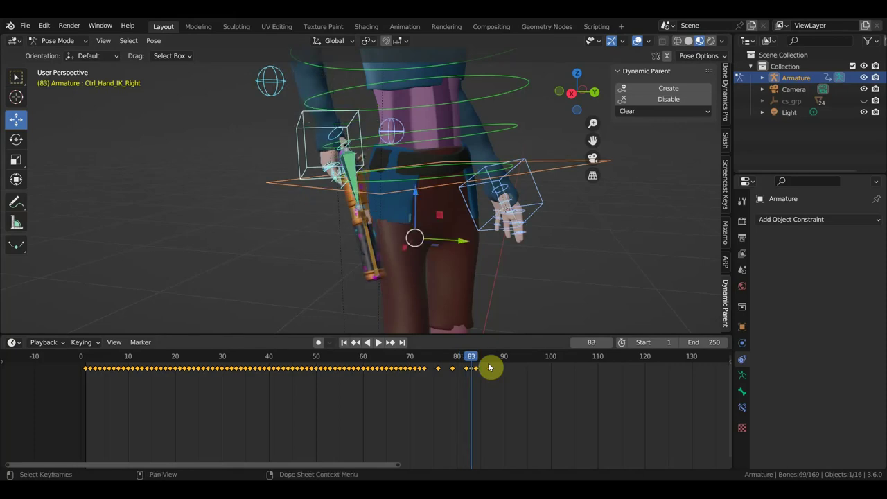
pyautogui.scroll(2, 516, 414)
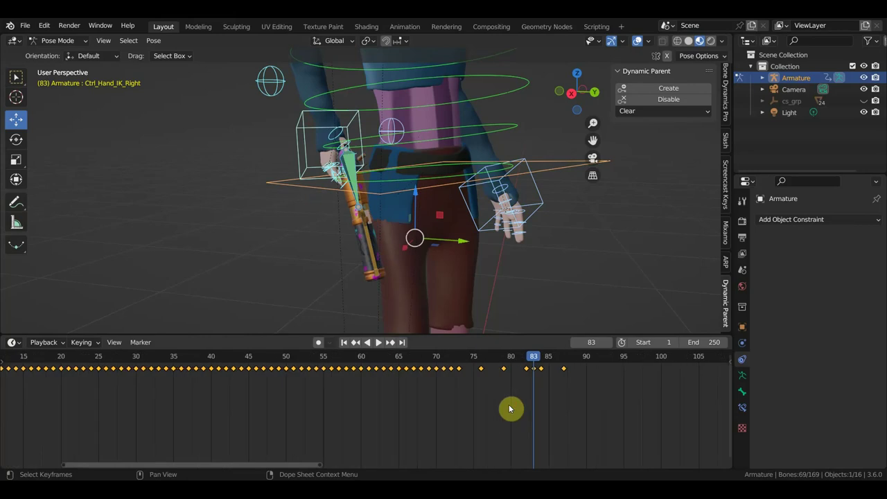
pyautogui.scroll(-1, 540, 371)
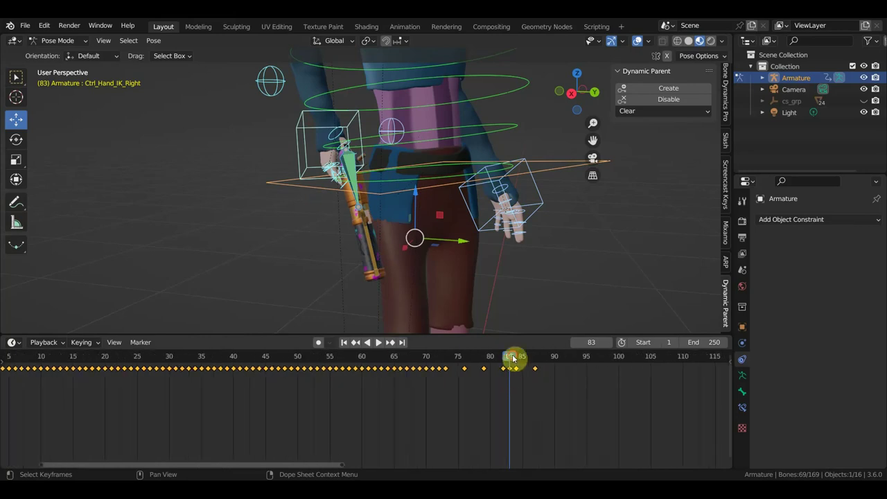
pyautogui.press('space')
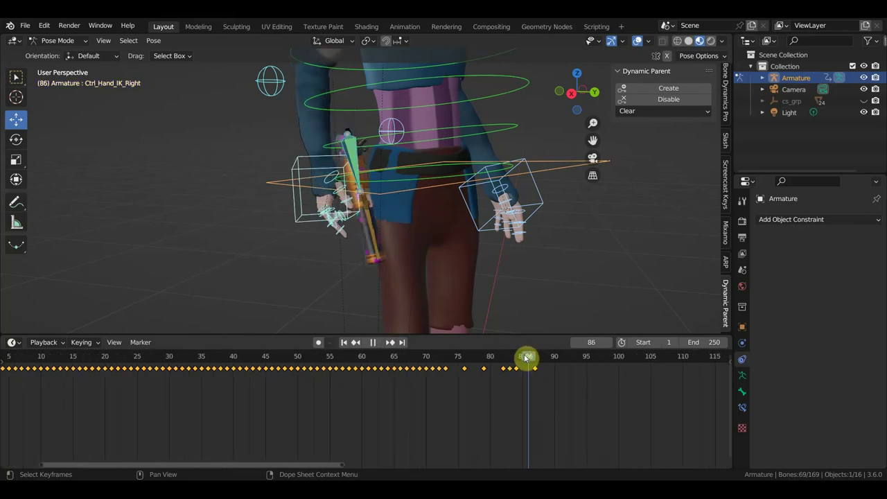
pyautogui.moveTo(525, 357); pyautogui.dragTo(505, 359)
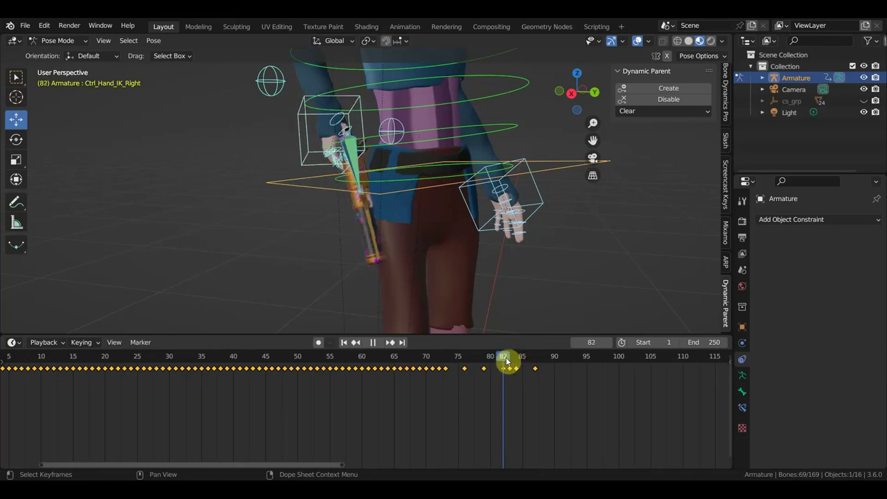
pyautogui.moveTo(506, 360); pyautogui.dragTo(507, 361)
pyautogui.click(509, 360)
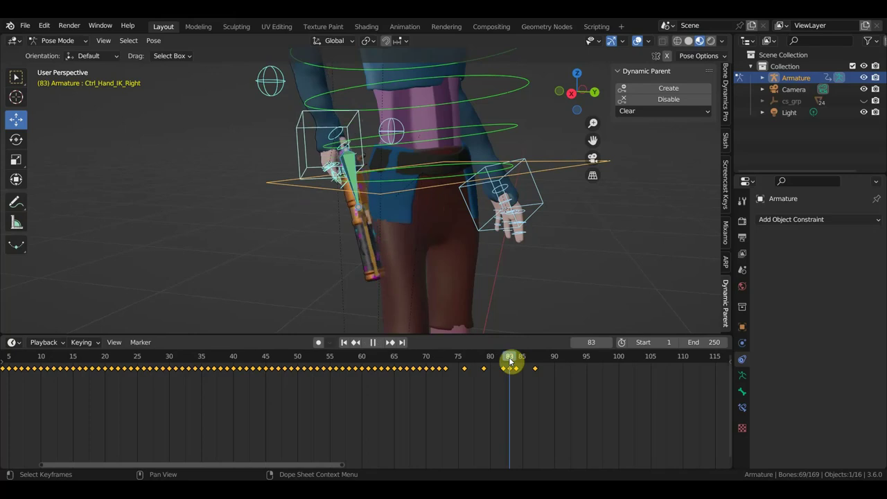
pyautogui.moveTo(504, 365)
pyautogui.mouseDown()
pyautogui.moveTo(515, 368)
pyautogui.moveTo(507, 372)
pyautogui.mouseUp()
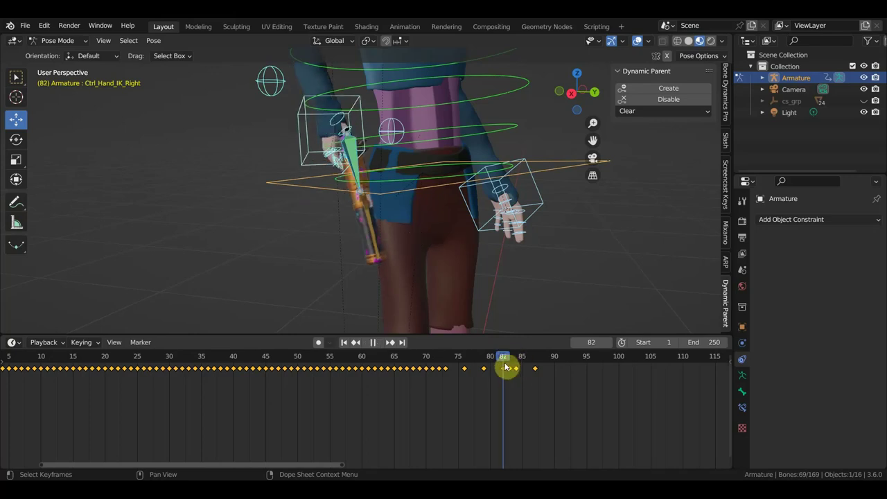
pyautogui.moveTo(503, 373)
pyautogui.mouseDown()
pyautogui.moveTo(507, 381)
pyautogui.moveTo(483, 365)
pyautogui.moveTo(527, 373)
pyautogui.moveTo(510, 381)
pyautogui.mouseUp()
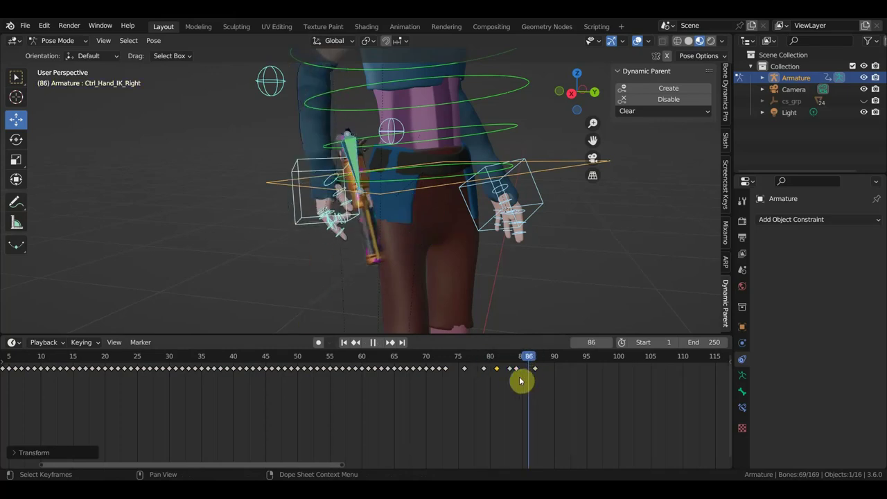
# - Check the pistol at frames 84–85 and select the gun's control bone Ctrl_Head.001
pyautogui.moveTo(561, 293); pyautogui.dragTo(534, 287, button='middle')
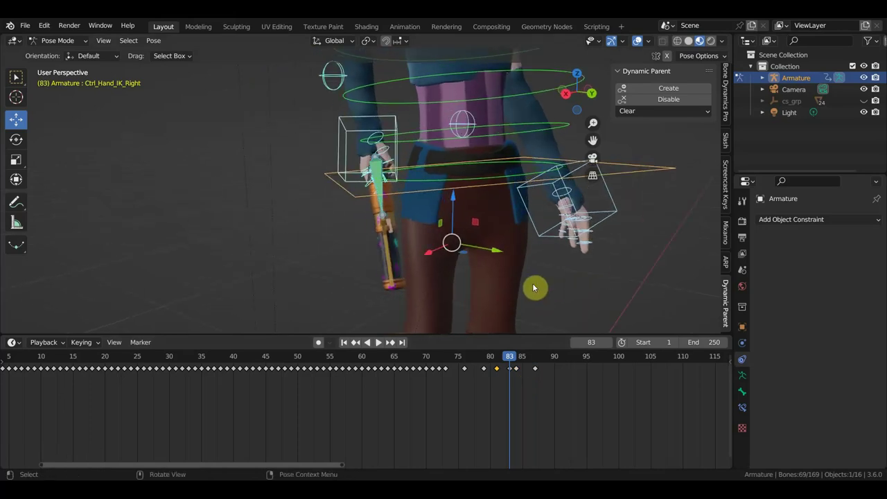
pyautogui.moveTo(510, 358); pyautogui.dragTo(522, 358)
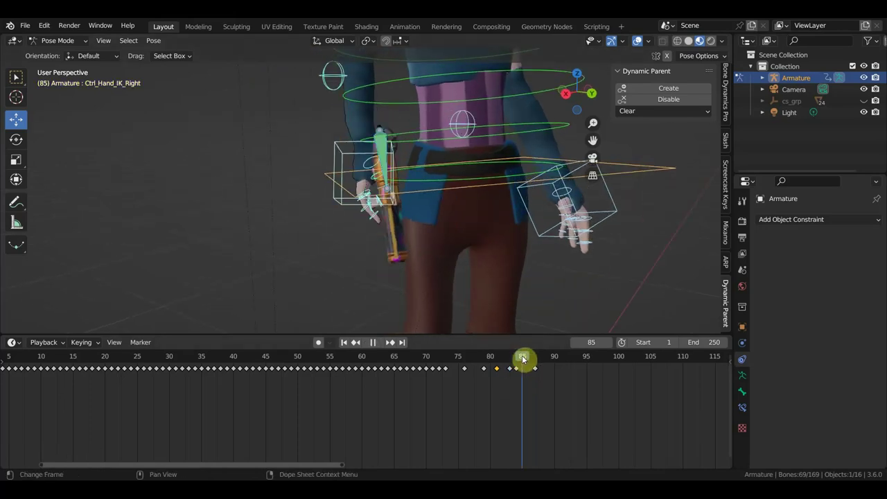
pyautogui.moveTo(520, 360); pyautogui.dragTo(510, 360)
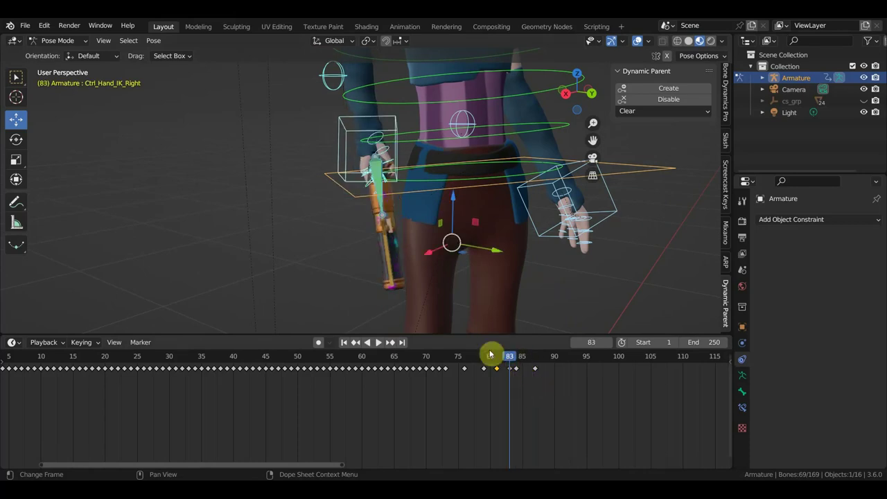
pyautogui.click(378, 191)
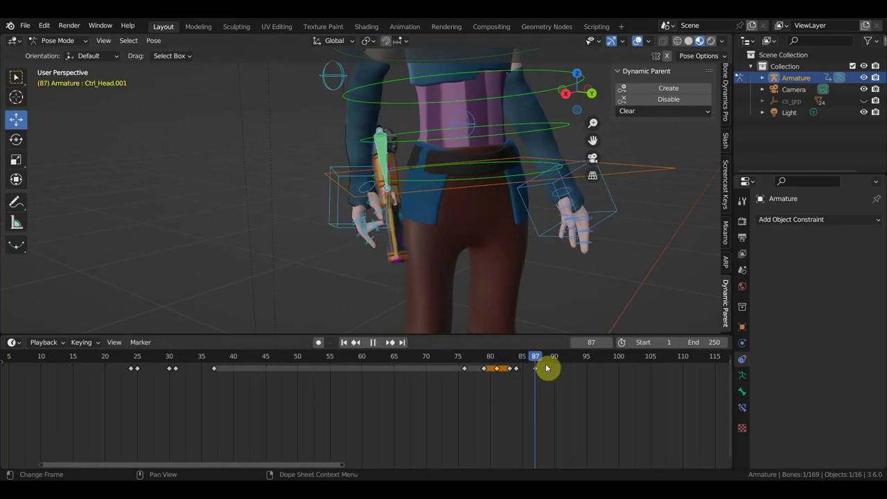
# - At frame 91, slightly rotate and shift the gun bone within the hand
pyautogui.moveTo(528, 358); pyautogui.dragTo(560, 374)
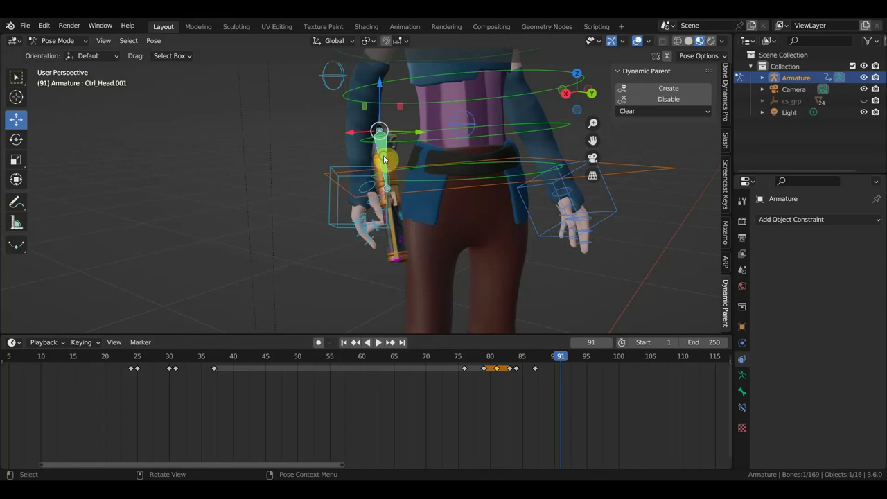
pyautogui.press('r')
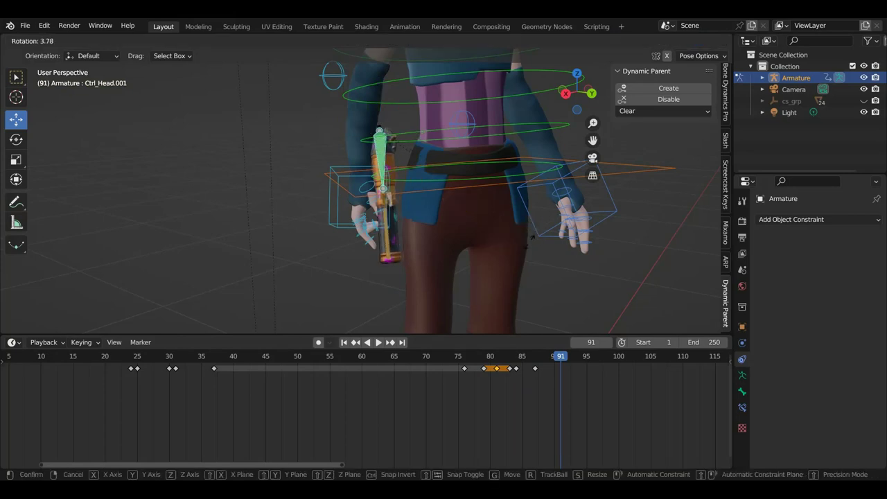
pyautogui.click(530, 248)
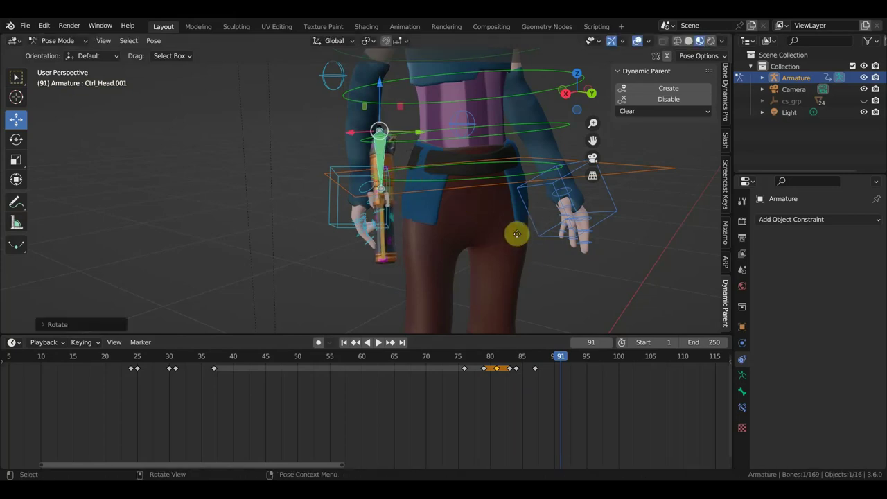
pyautogui.press('g')
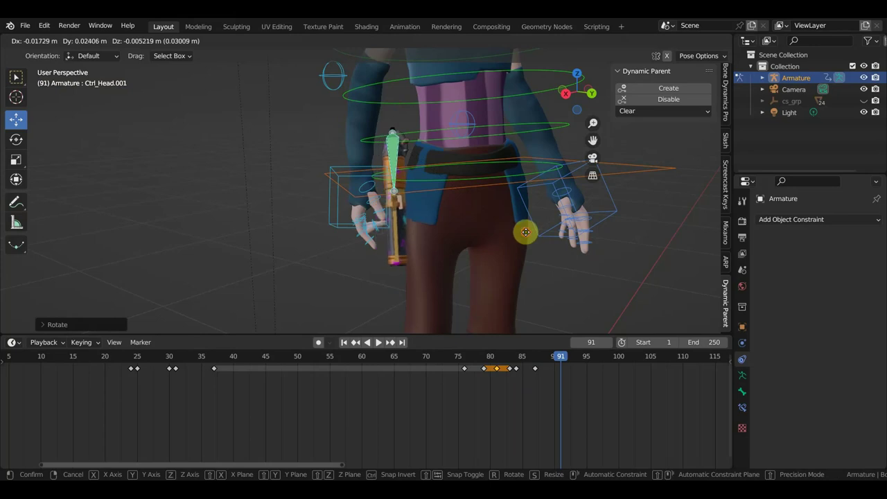
pyautogui.click(526, 234)
# - Scrub back to frame 87 to review the motion, zooming out to show the whole character
pyautogui.moveTo(528, 235); pyautogui.dragTo(603, 233, button='middle')
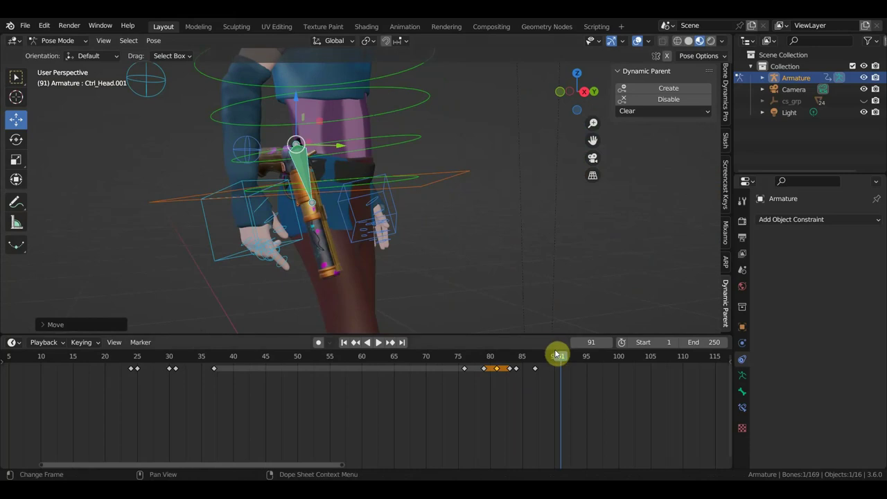
pyautogui.moveTo(561, 362); pyautogui.dragTo(315, 351)
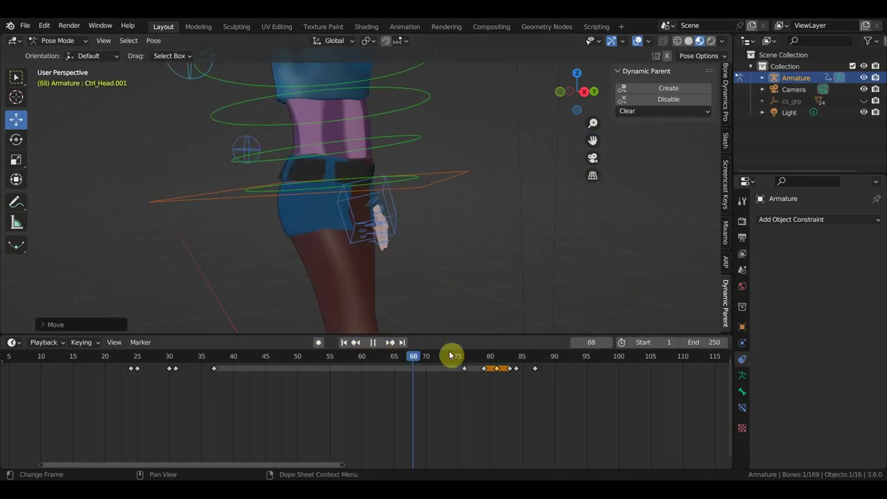
pyautogui.press('space')
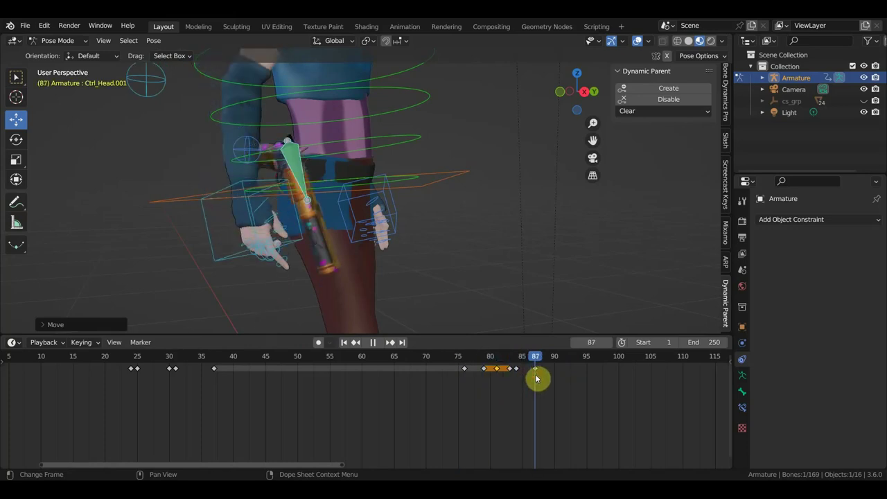
pyautogui.scroll(-4, 568, 267)
pyautogui.scroll(-2, 568, 267)
pyautogui.moveTo(568, 267)
pyautogui.mouseDown(button='middle')
pyautogui.moveTo(488, 281)
pyautogui.moveTo(406, 277)
pyautogui.mouseUp(button='middle')
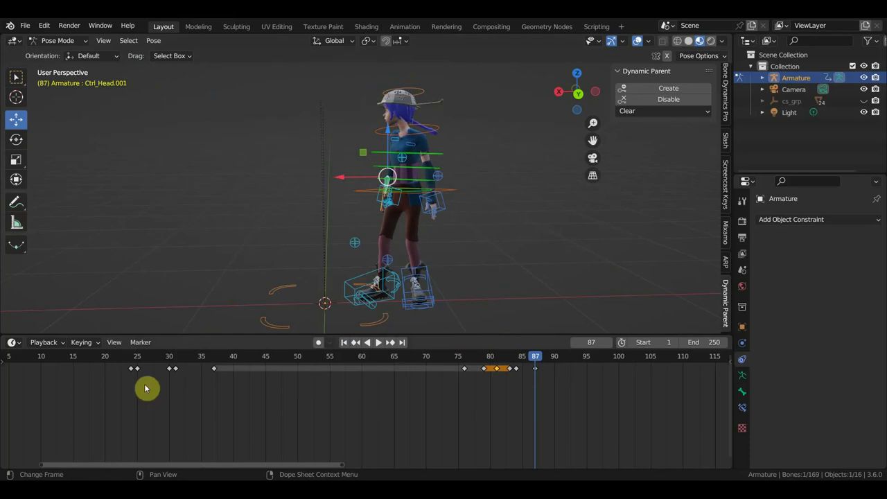
# - Go to frame 1, hide the viewport overlays and orbit to a side view of the character
pyautogui.scroll(-2, 150, 390)
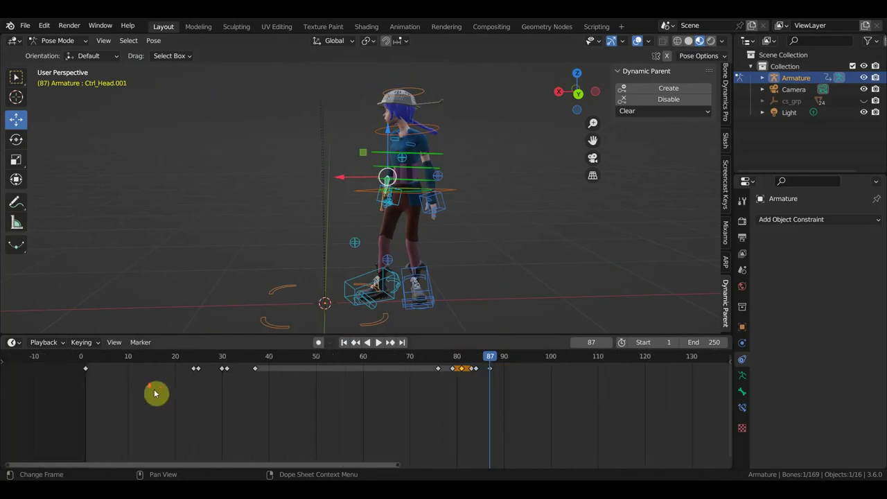
pyautogui.click(84, 361)
pyautogui.click(641, 41)
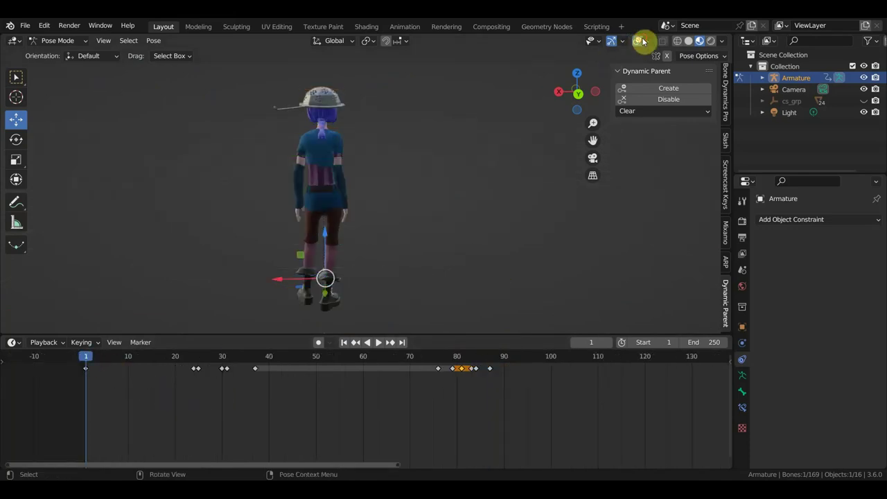
pyautogui.scroll(-4, 450, 236)
pyautogui.moveTo(449, 236); pyautogui.dragTo(578, 243, button='middle')
pyautogui.click(15, 80)
pyautogui.scroll(2, 563, 267)
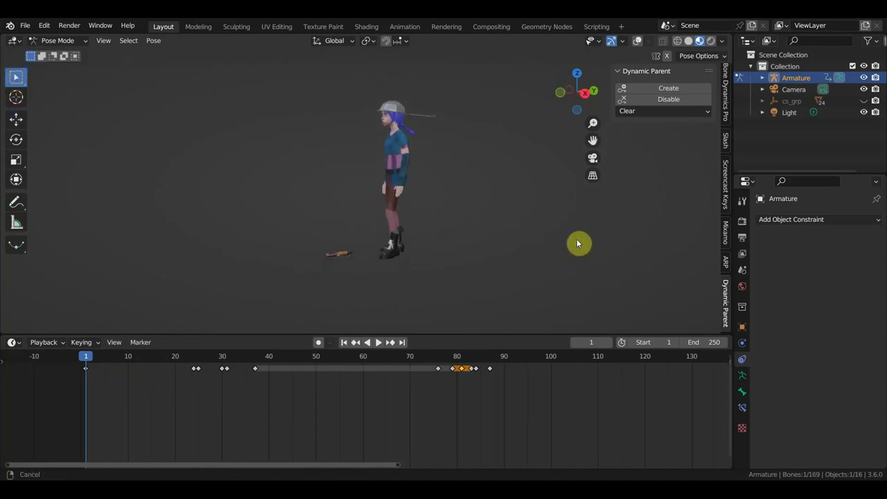
pyautogui.scroll(1, 577, 243)
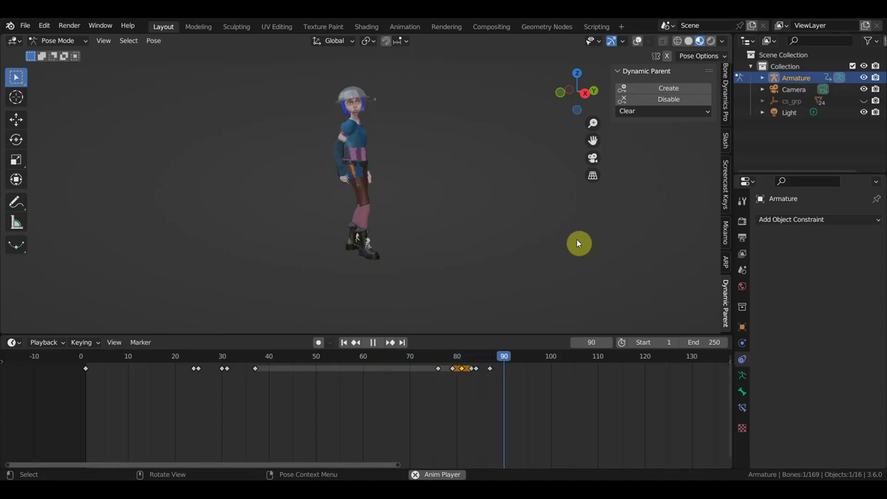
# - Stop playback near frame 95 and orbit in on the pistol at her hip
pyautogui.press('space')
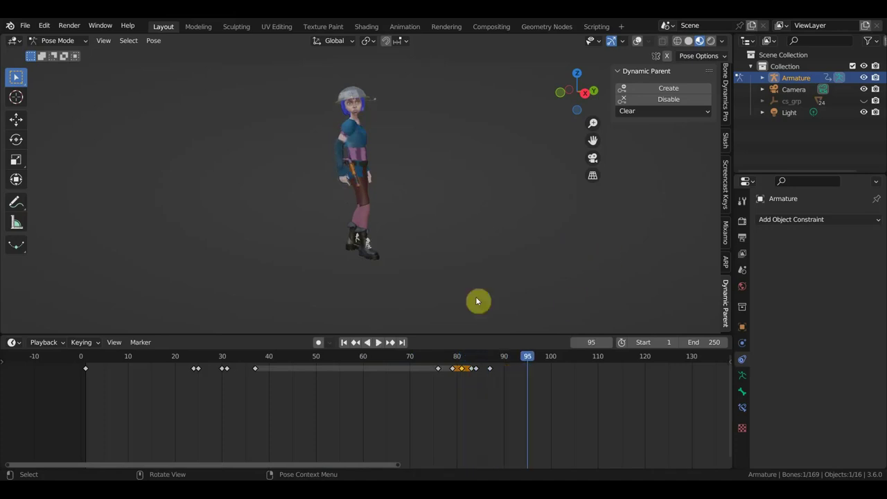
pyautogui.moveTo(519, 250); pyautogui.dragTo(446, 257, button='middle')
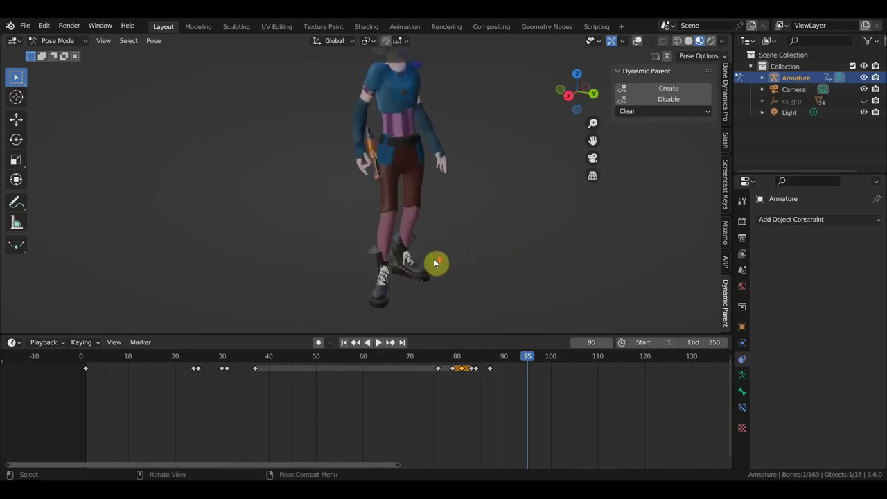
pyautogui.scroll(5, 434, 258)
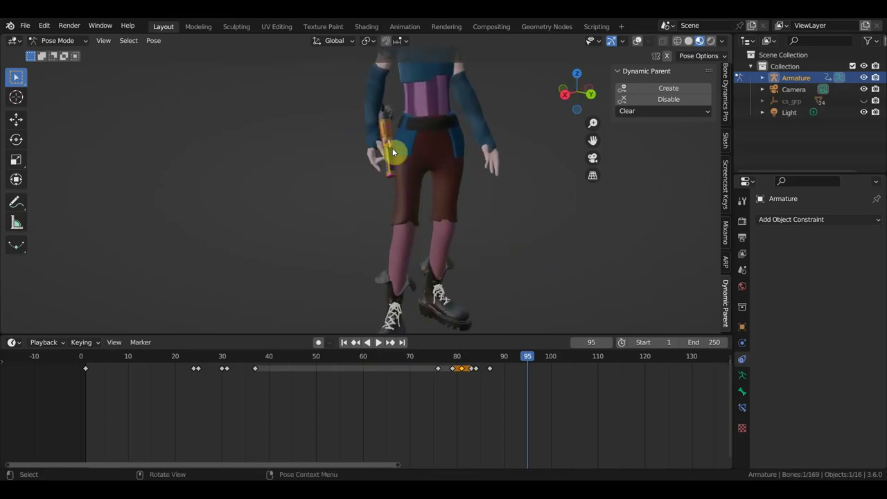
pyautogui.scroll(-1, 389, 133)
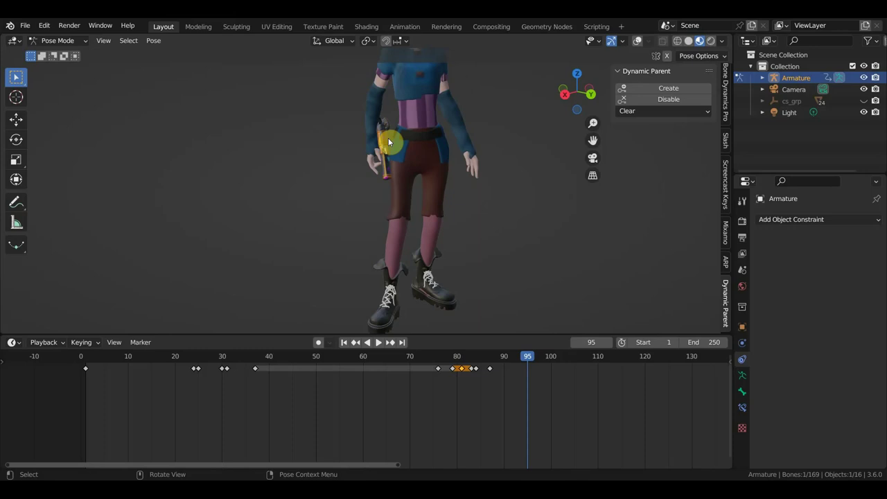
pyautogui.moveTo(388, 138); pyautogui.dragTo(365, 120, button='middle')
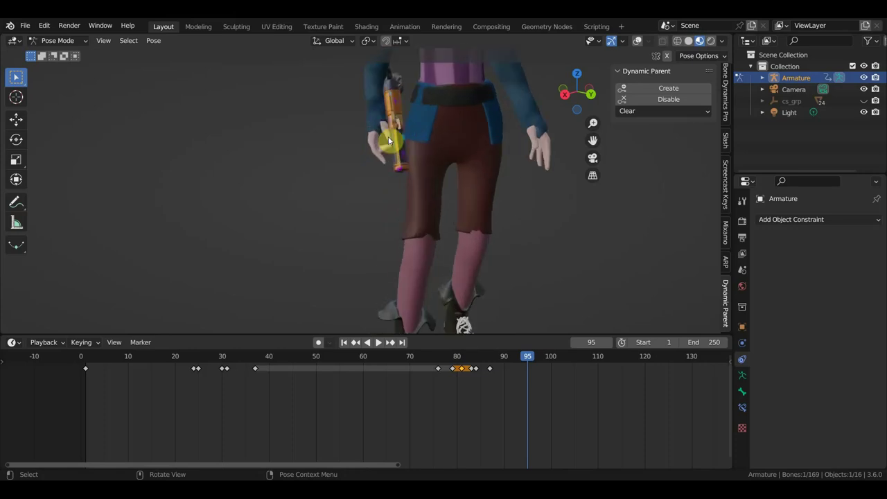
# - Turn the rig overlays back on and step through frames 80–83
pyautogui.click(638, 40)
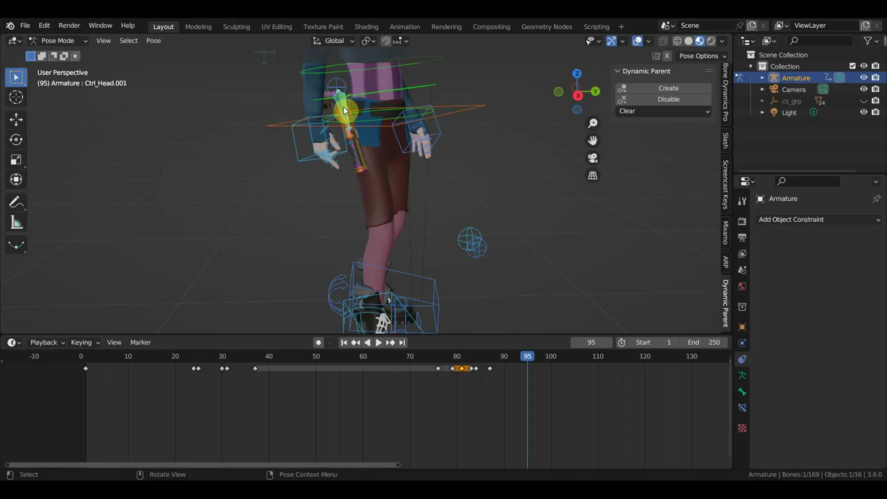
pyautogui.scroll(-3, 527, 209)
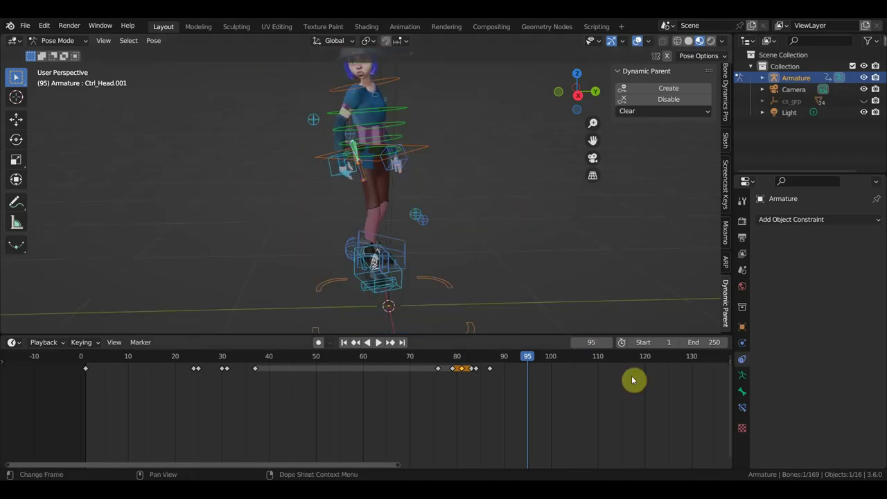
pyautogui.click(471, 359)
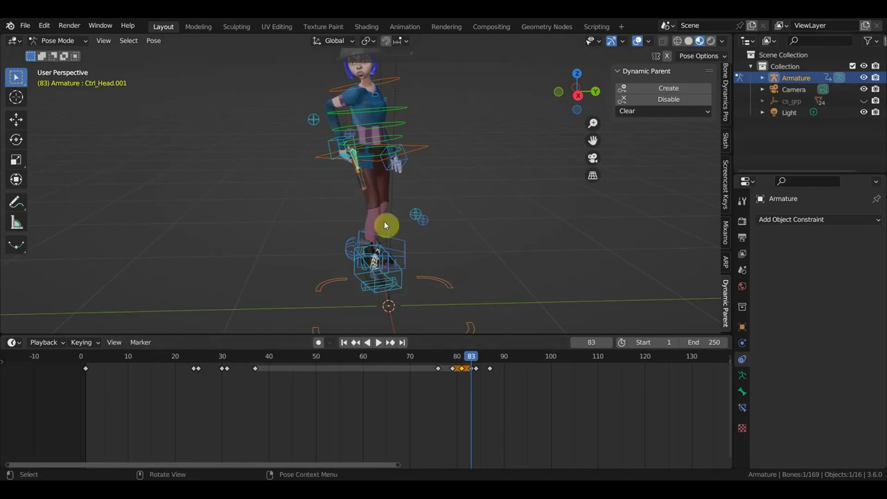
pyautogui.scroll(3, 388, 248)
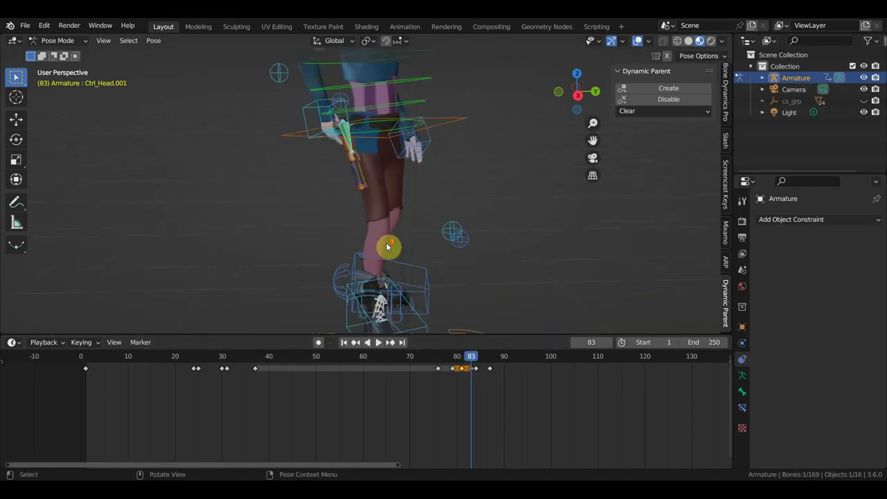
pyautogui.scroll(1, 388, 248)
pyautogui.click(459, 358)
pyautogui.press('space')
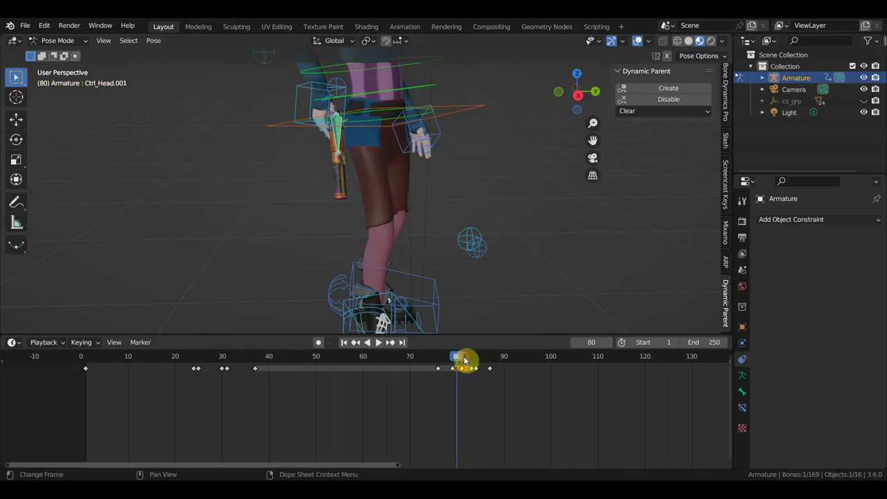
pyautogui.click(462, 358)
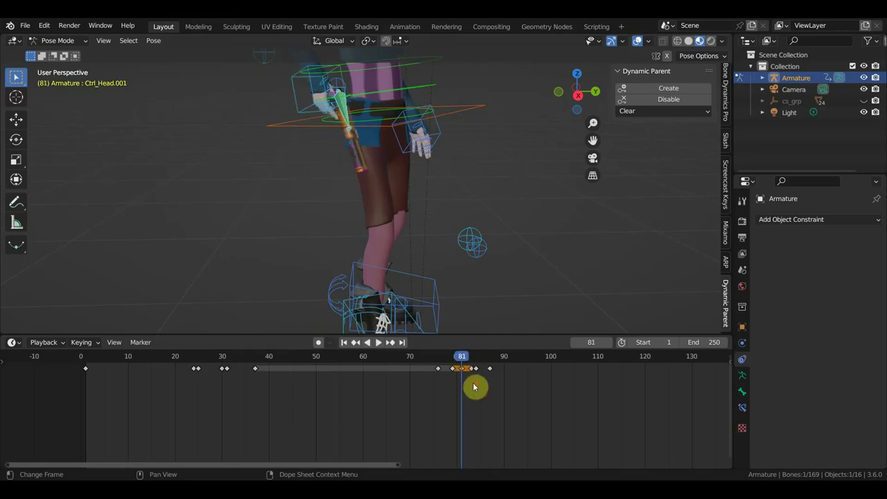
# - Select the held keys and create the Dynamic Parent at frame 81
pyautogui.click(463, 367)
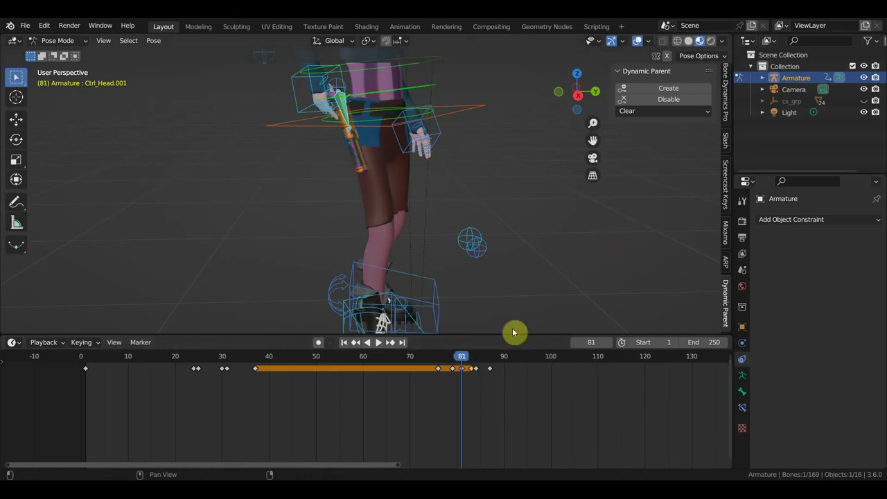
pyautogui.click(669, 88)
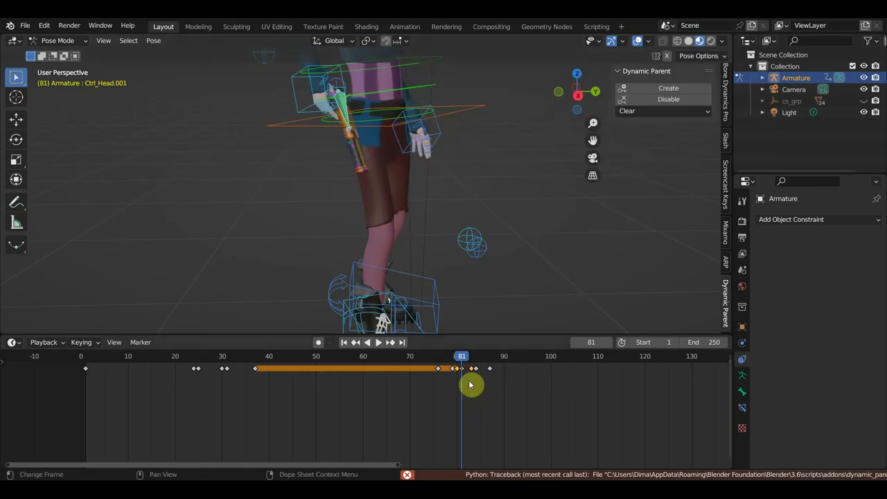
pyautogui.click(438, 362)
pyautogui.press('space')
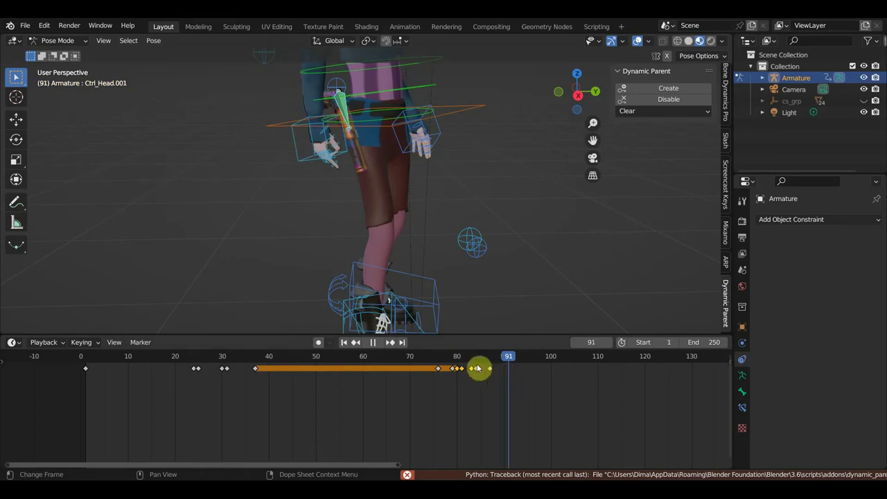
# - Reselect keyframes around frames 78–84 and show Ctrl_Head.001's constraints at Influence 0.000
pyautogui.moveTo(477, 368); pyautogui.dragTo(474, 368)
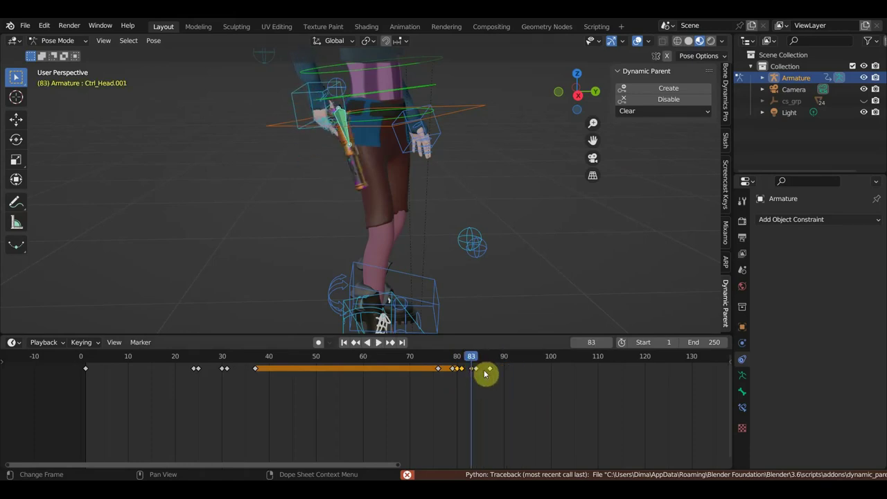
pyautogui.press('Left')
pyautogui.press('Left')
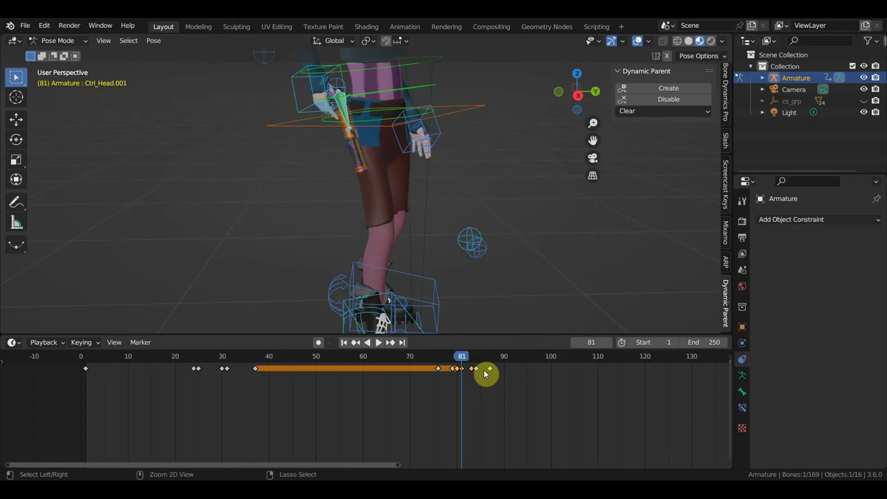
pyautogui.keyDown('ctrl'); pyautogui.click(484, 374); pyautogui.keyUp('ctrl')
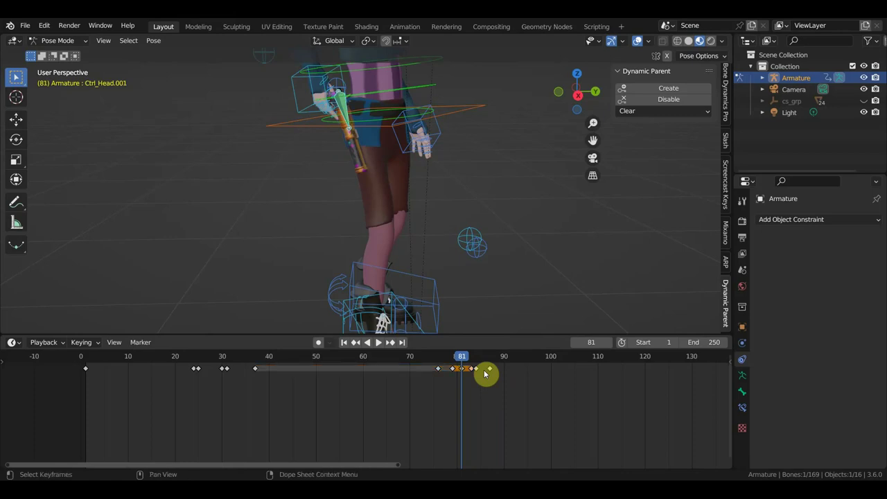
pyautogui.press('space')
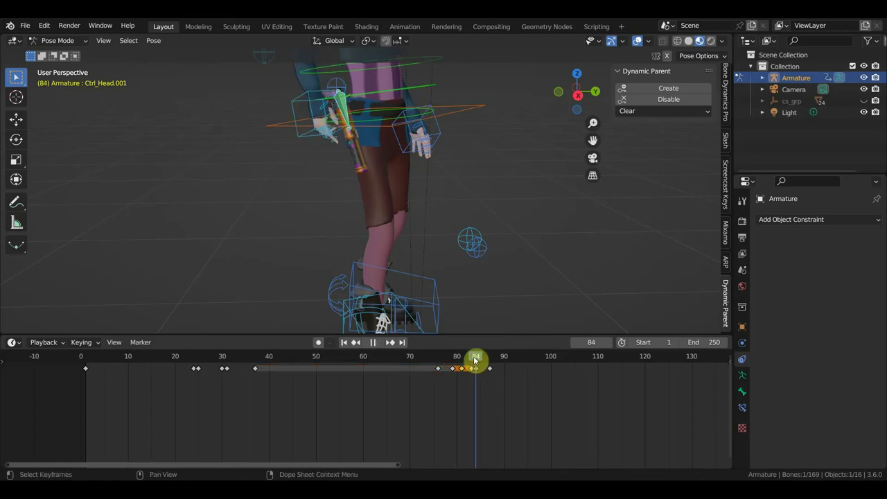
pyautogui.moveTo(474, 381); pyautogui.dragTo(469, 374)
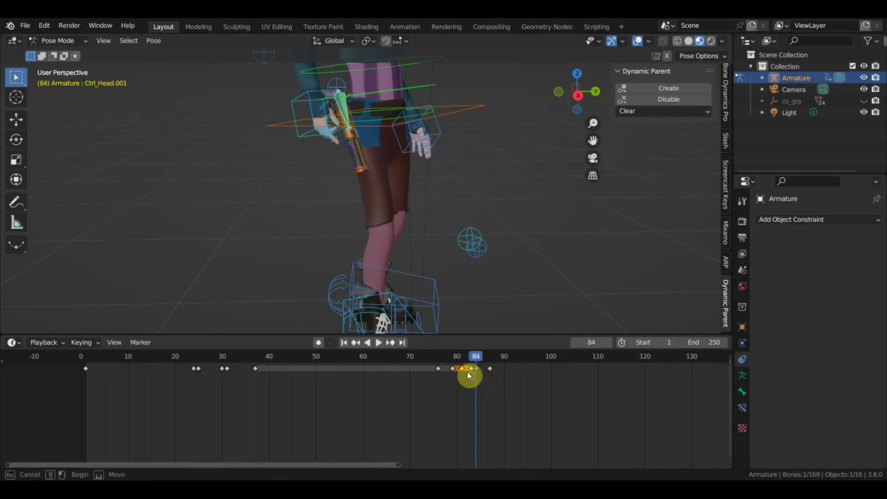
pyautogui.click(478, 378)
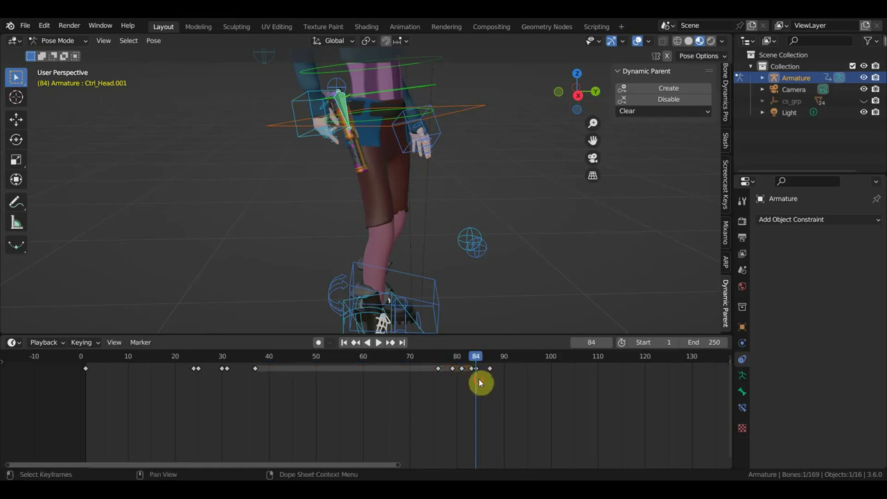
pyautogui.click(475, 383)
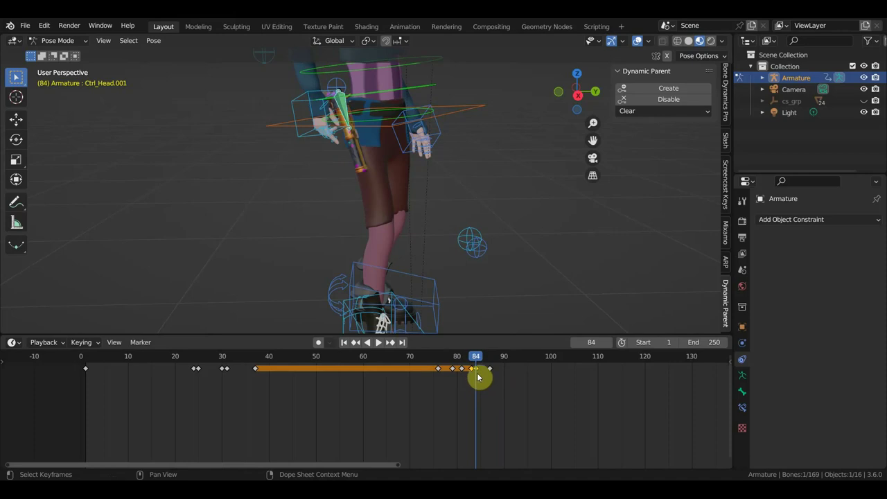
pyautogui.click(742, 408)
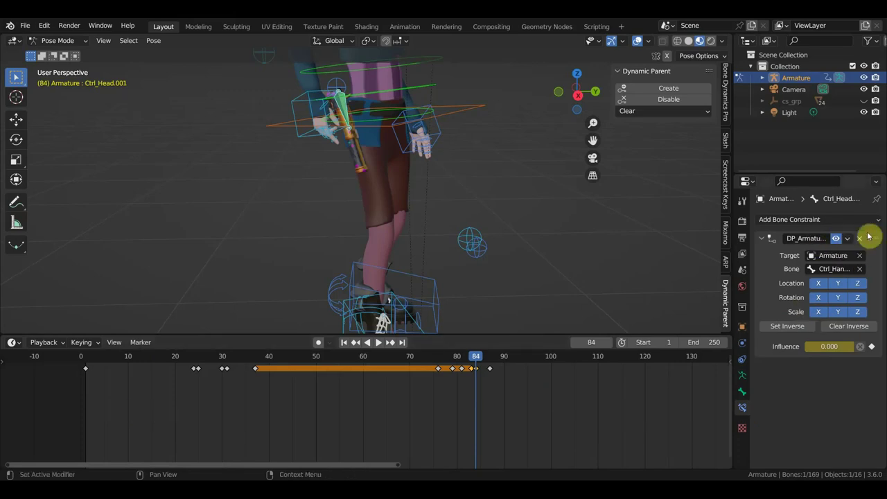
# - Box-select and delete the keyframes around frame 84, leaving Dynamic Parent influence at 1.000
pyautogui.click(847, 239)
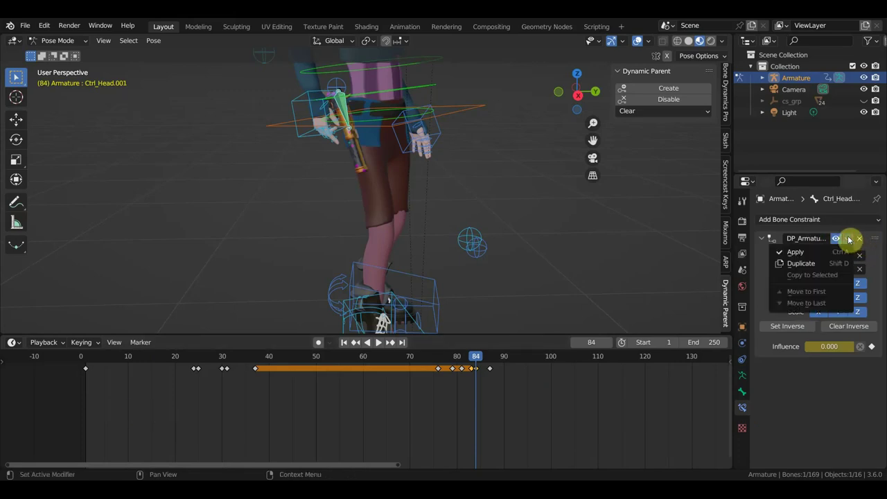
pyautogui.click(817, 244)
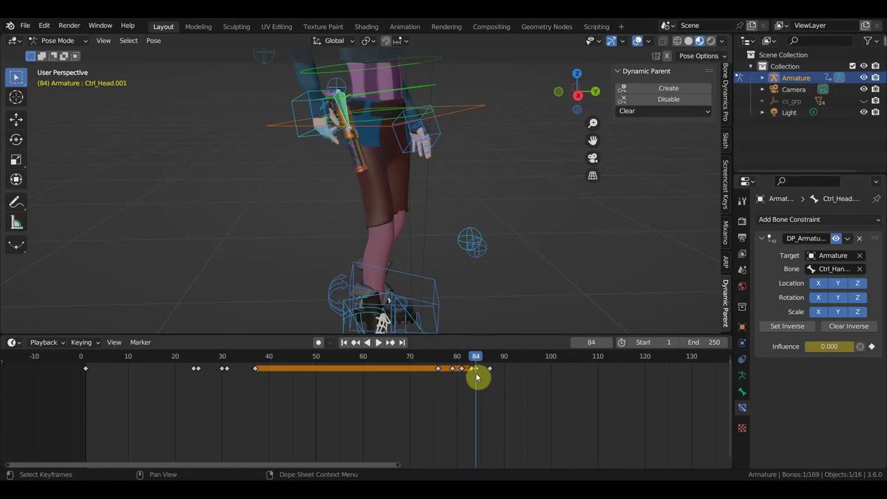
pyautogui.press('b')
pyautogui.moveTo(480, 387); pyautogui.dragTo(471, 370)
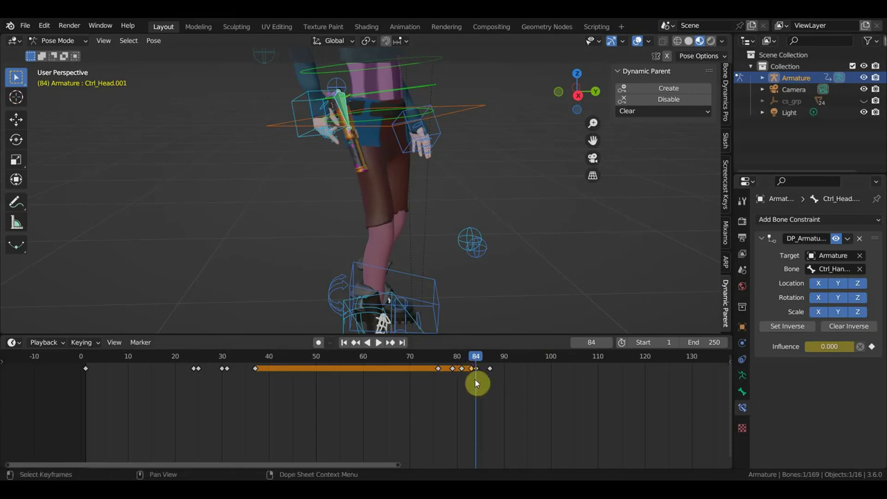
pyautogui.press('Delete')
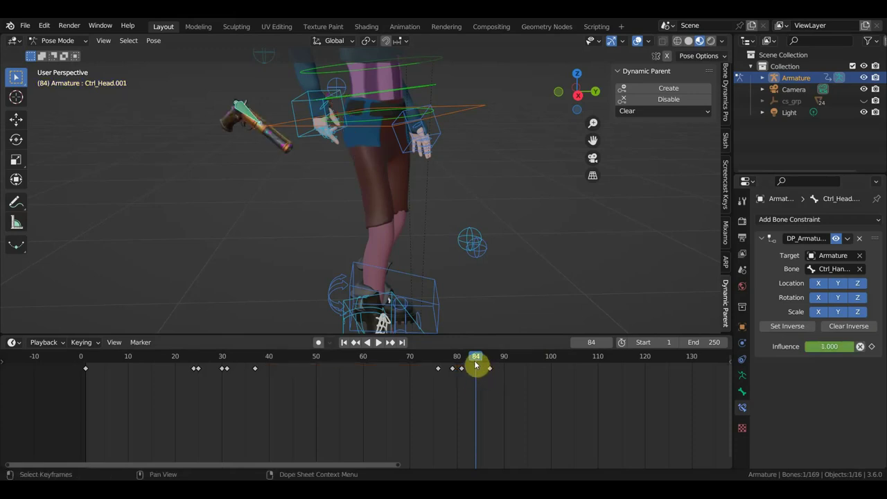
# - Play back and scrub frames 80–84 to check the gun stays in hand
pyautogui.hotkey('shift', 'ctrl', 'space')
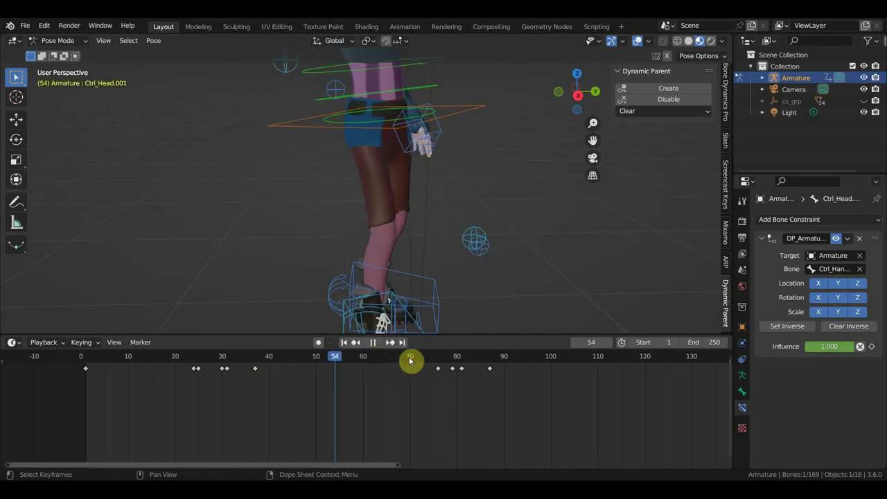
pyautogui.moveTo(409, 360); pyautogui.dragTo(489, 384)
pyautogui.click(460, 360)
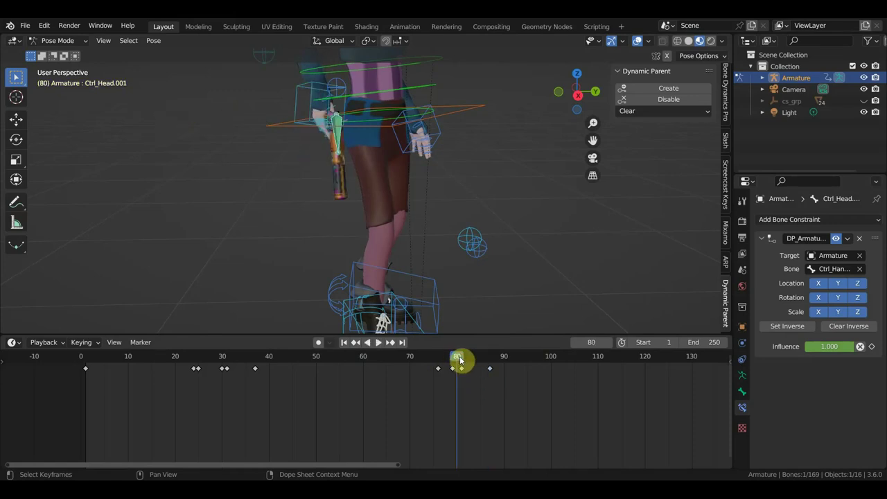
pyautogui.click(489, 368)
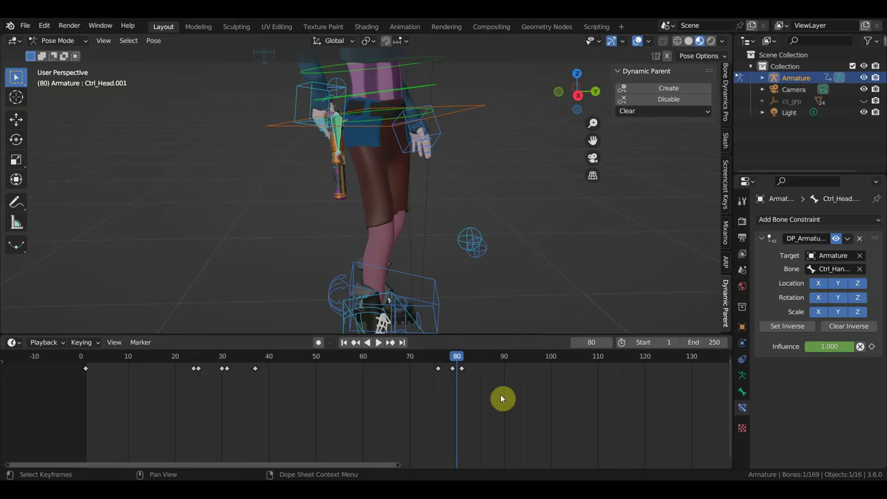
pyautogui.moveTo(461, 362)
pyautogui.mouseDown()
pyautogui.moveTo(498, 372)
pyautogui.moveTo(486, 372)
pyautogui.mouseUp()
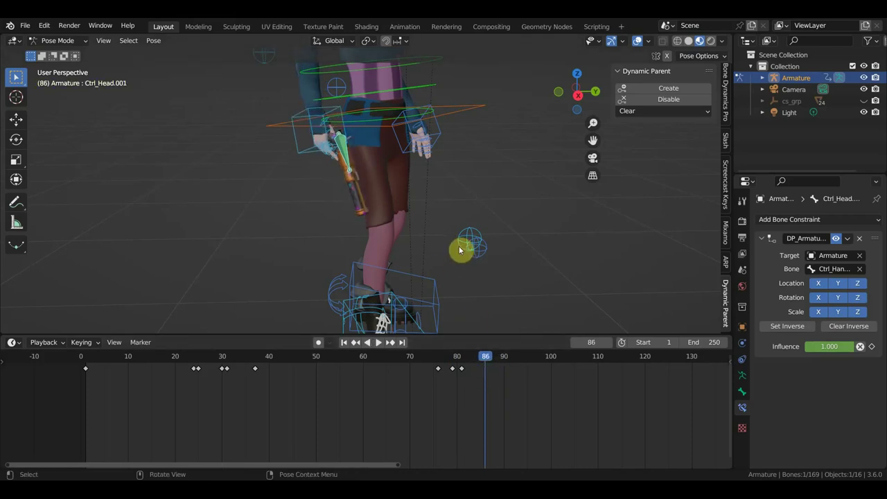
# - Select all bones and delete the keyframes at frame 86
pyautogui.press('a')
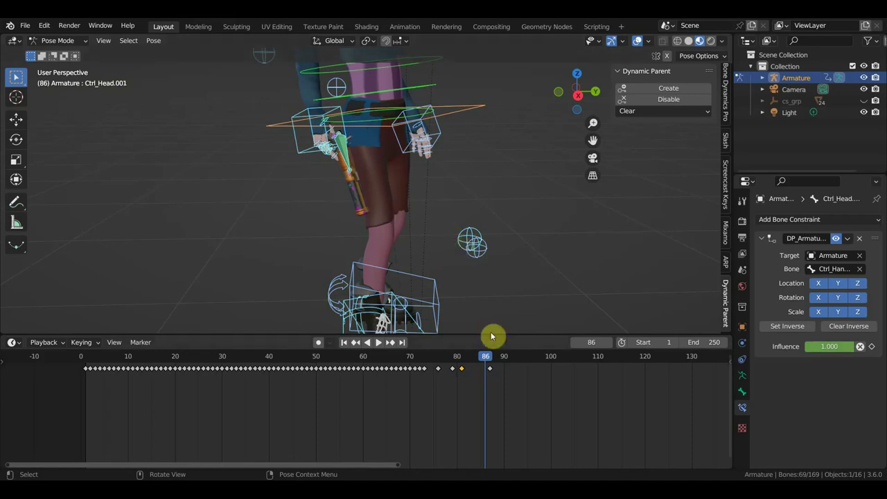
pyautogui.moveTo(488, 374)
pyautogui.mouseDown()
pyautogui.moveTo(496, 387)
pyautogui.moveTo(489, 378)
pyautogui.mouseUp()
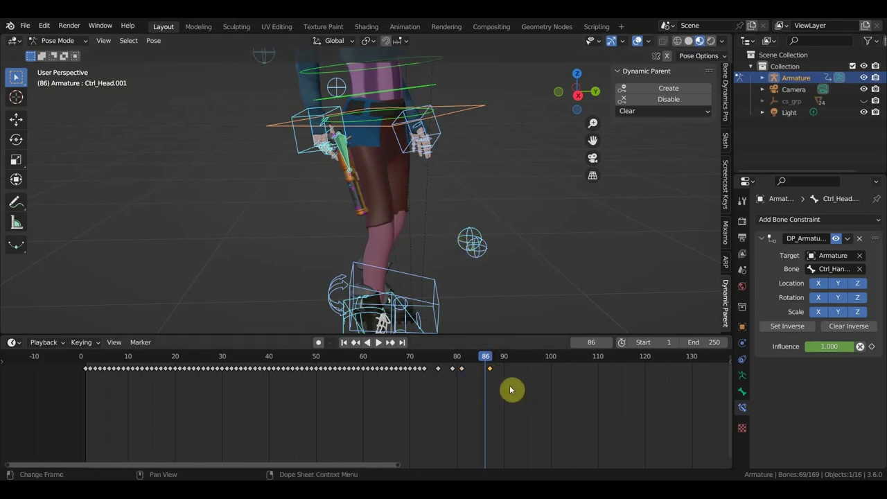
pyautogui.press('Delete')
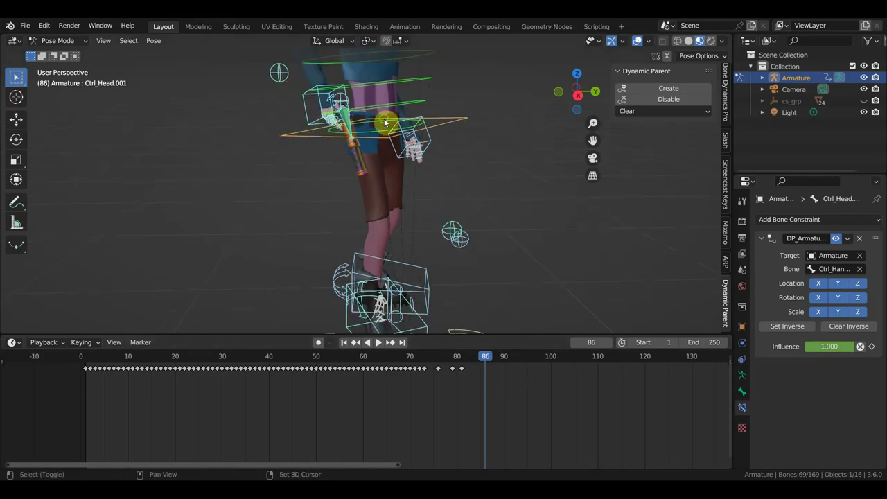
pyautogui.keyDown('shift'); pyautogui.scroll(5, 384, 123); pyautogui.keyUp('shift')
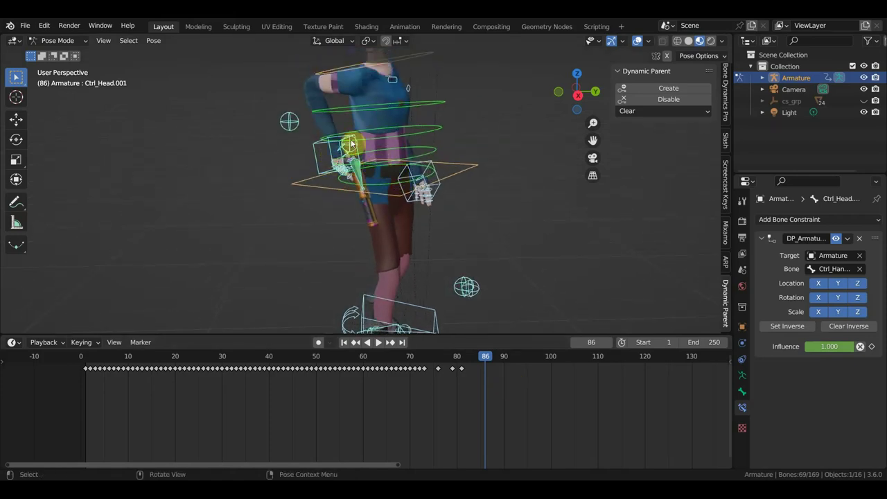
# - Move and rotate Ctrl_Hand_IK_Right so the pistol hangs down beside her hip
pyautogui.click(331, 150)
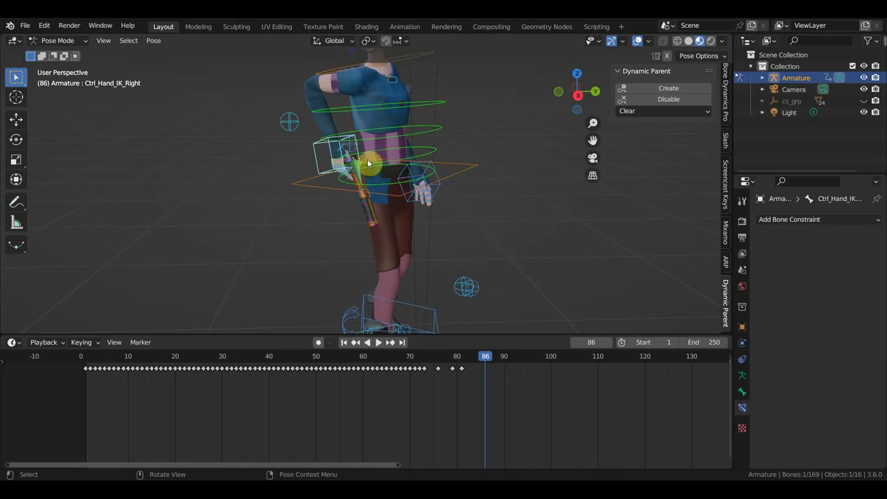
pyautogui.moveTo(461, 215); pyautogui.dragTo(396, 206, button='middle')
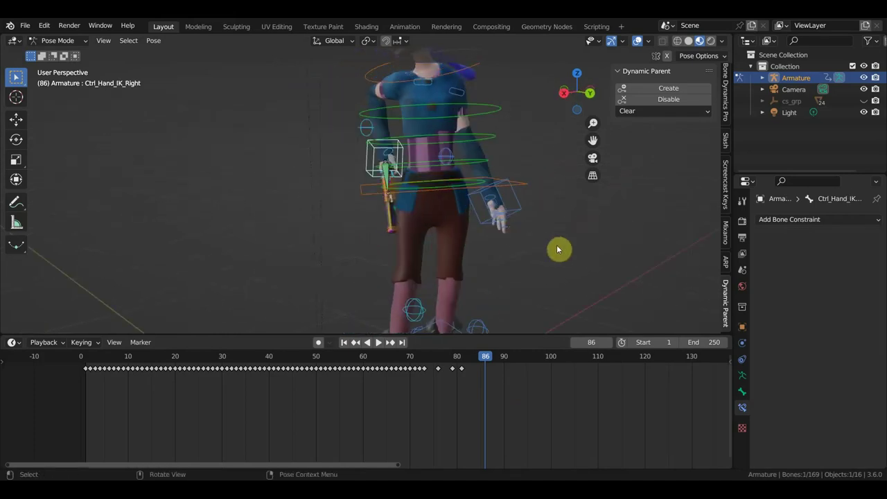
pyautogui.press('g')
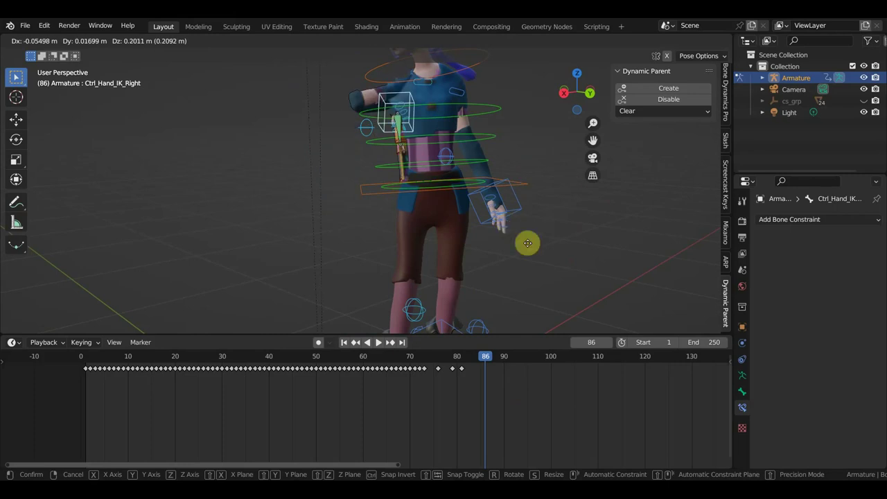
pyautogui.click(547, 280)
pyautogui.moveTo(549, 280); pyautogui.dragTo(677, 272, button='middle')
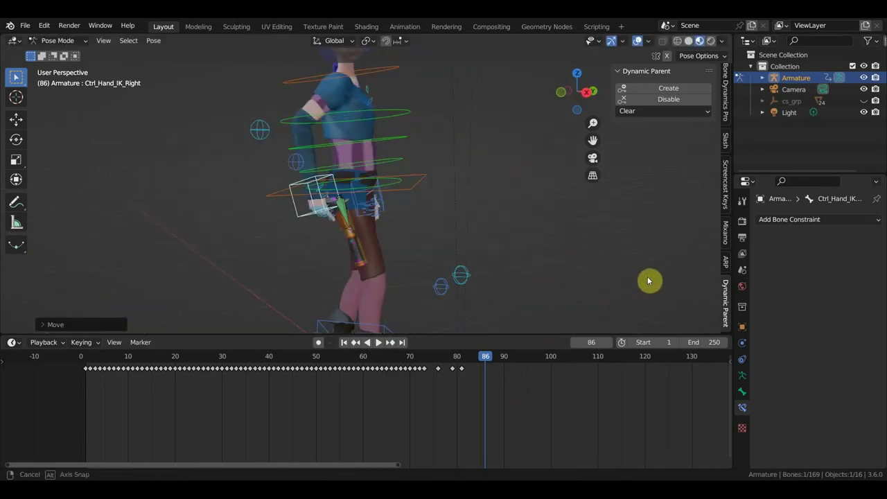
pyautogui.press('r')
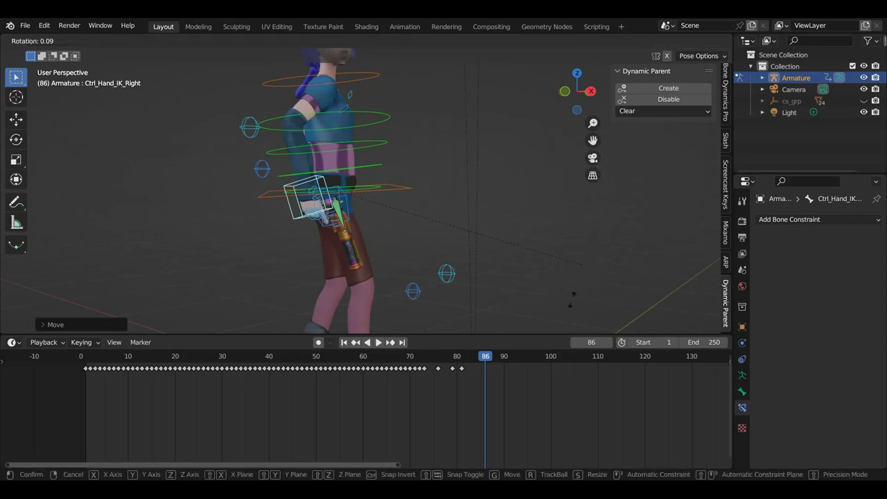
pyautogui.click(549, 315)
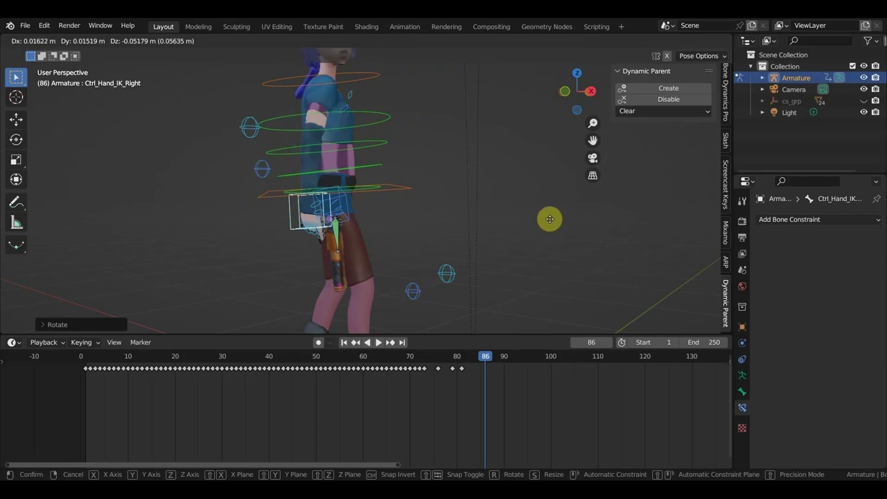
pyautogui.click(552, 215)
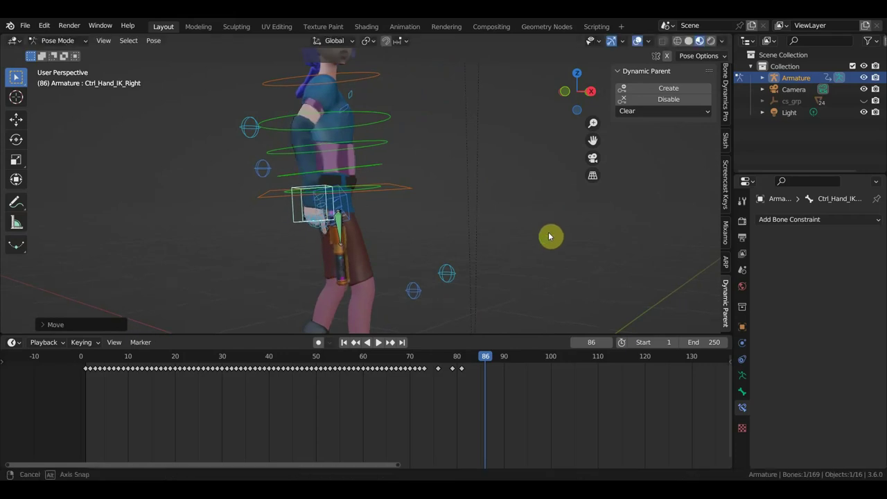
# - Tilt the right hand control slightly and orbit to inspect the pose
pyautogui.moveTo(550, 238); pyautogui.dragTo(400, 248, button='middle')
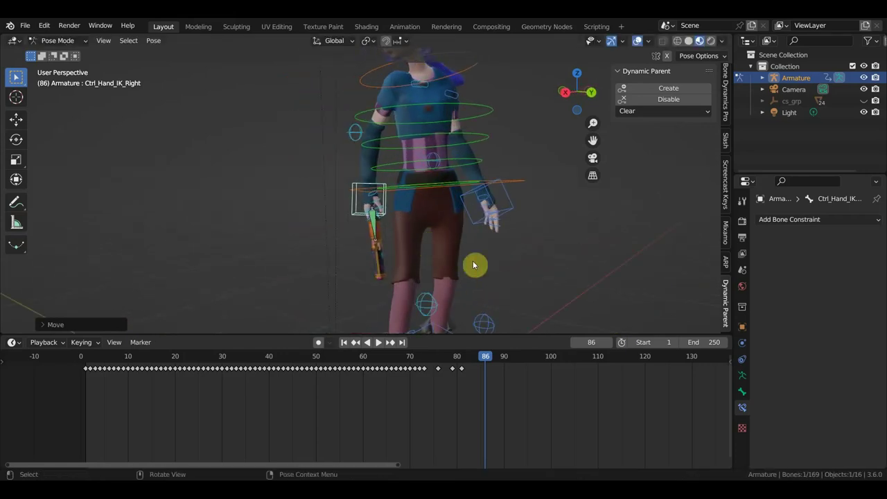
pyautogui.press('r')
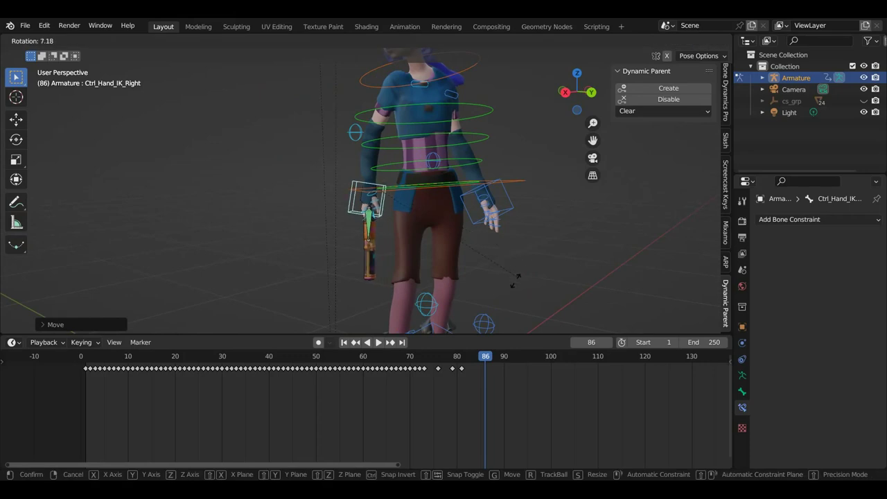
pyautogui.click(496, 269)
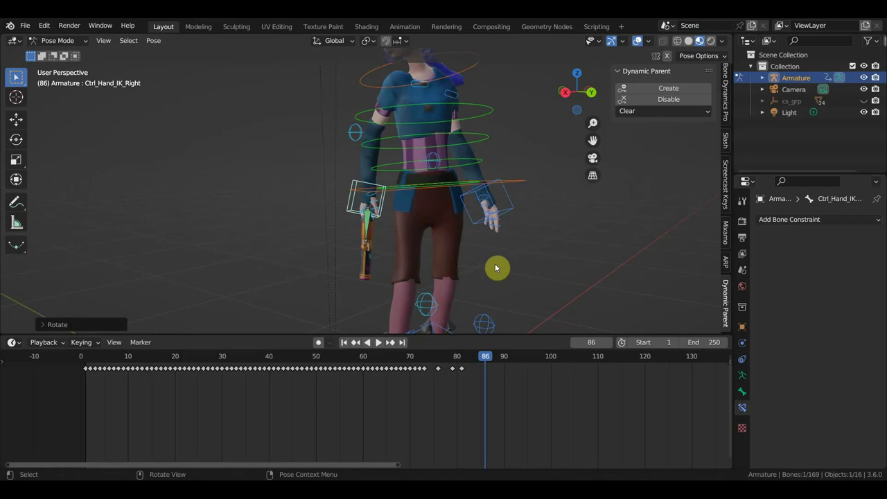
pyautogui.scroll(-3, 538, 241)
pyautogui.moveTo(537, 238)
pyautogui.mouseDown(button='middle')
pyautogui.moveTo(611, 235)
pyautogui.moveTo(503, 239)
pyautogui.moveTo(613, 243)
pyautogui.moveTo(606, 244)
pyautogui.mouseUp(button='middle')
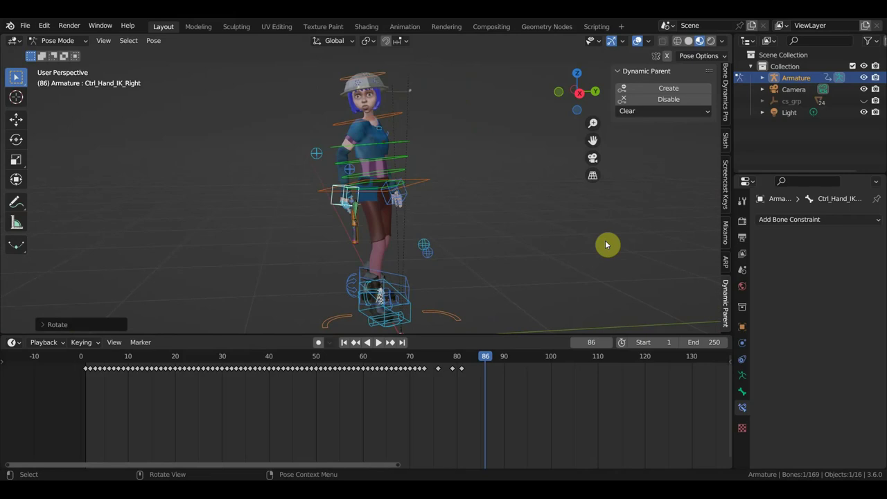
# - Orbit around the character to inspect the pose from the side
pyautogui.moveTo(611, 217)
pyautogui.mouseDown(button='middle')
pyautogui.moveTo(565, 233)
pyautogui.moveTo(618, 236)
pyautogui.moveTo(440, 238)
pyautogui.mouseUp(button='middle')
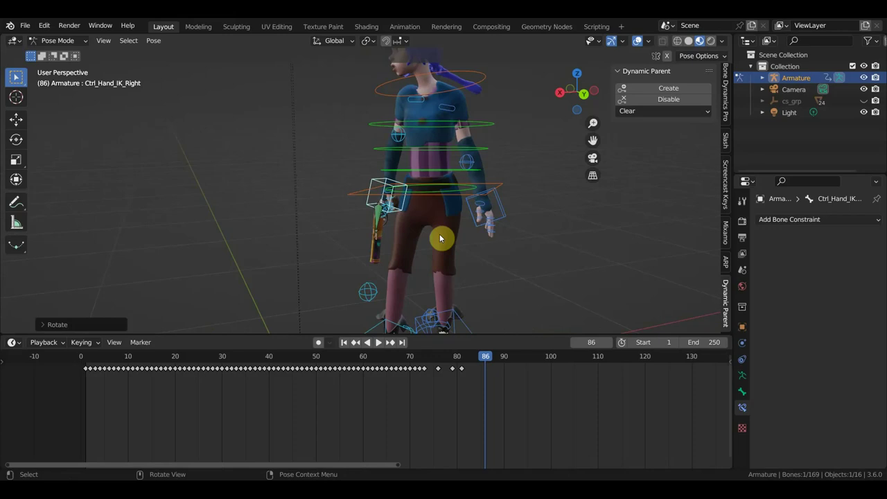
pyautogui.moveTo(439, 239); pyautogui.dragTo(606, 240, button='middle')
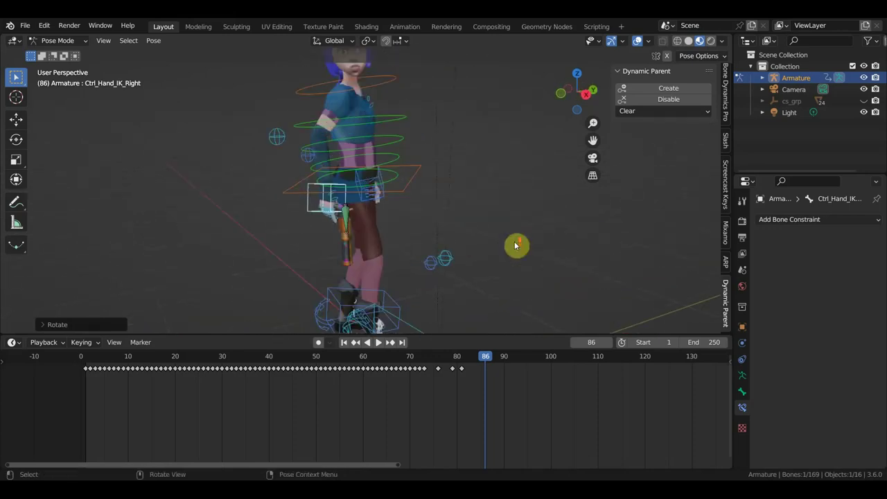
pyautogui.scroll(6, 527, 233)
pyautogui.scroll(-2, 534, 226)
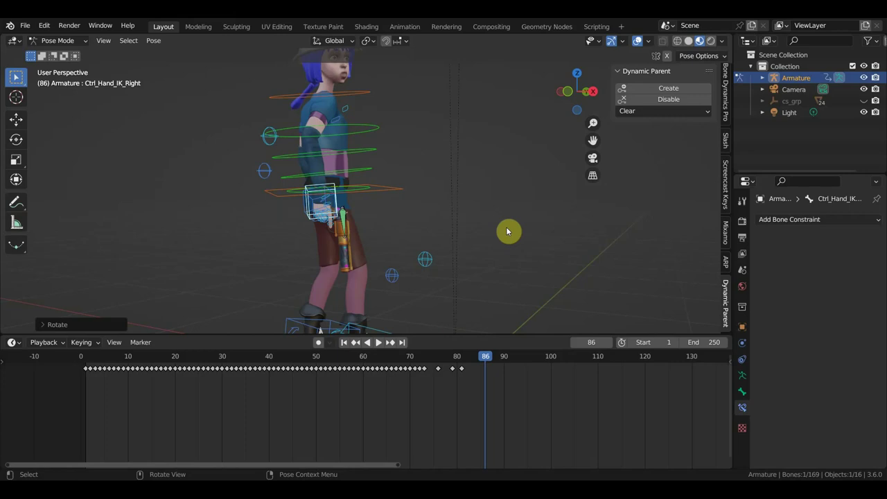
# - Play back to frame 41 and shrink the timeline to enlarge the 3D view
pyautogui.press('space')
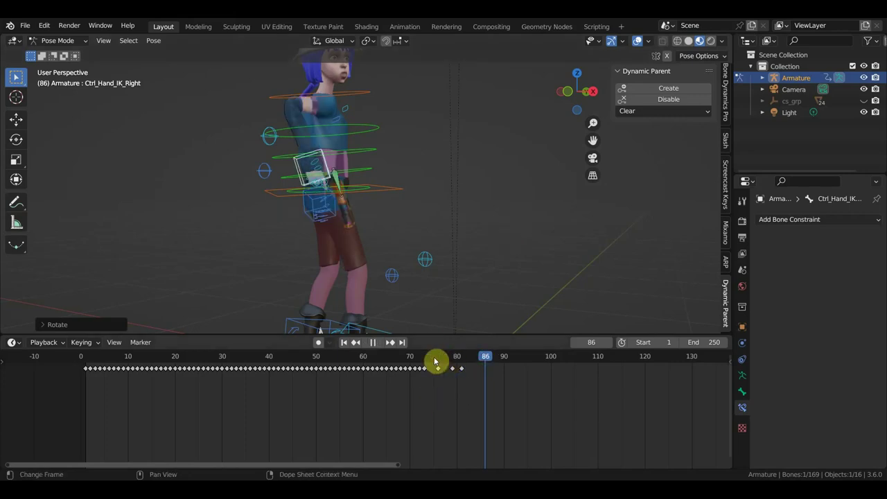
pyautogui.moveTo(435, 361)
pyautogui.mouseDown()
pyautogui.moveTo(123, 357)
pyautogui.moveTo(297, 360)
pyautogui.moveTo(273, 359)
pyautogui.mouseUp()
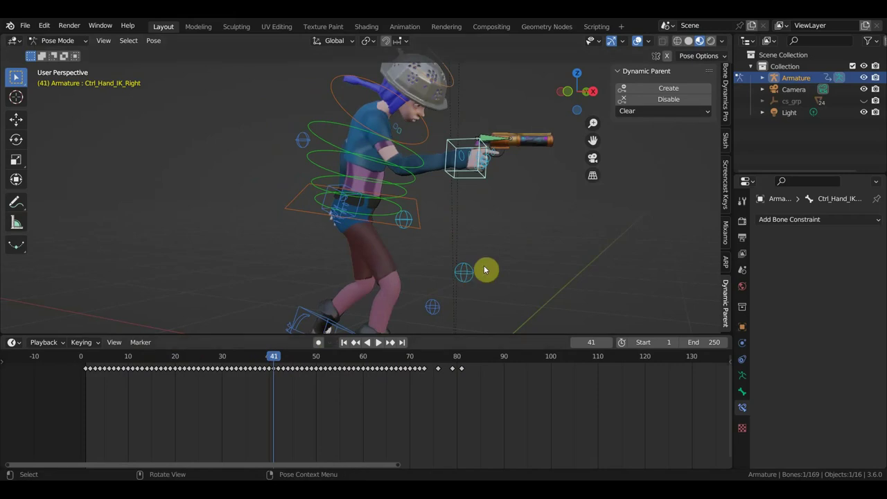
pyautogui.moveTo(515, 337); pyautogui.dragTo(521, 401)
pyautogui.scroll(-3, 545, 327)
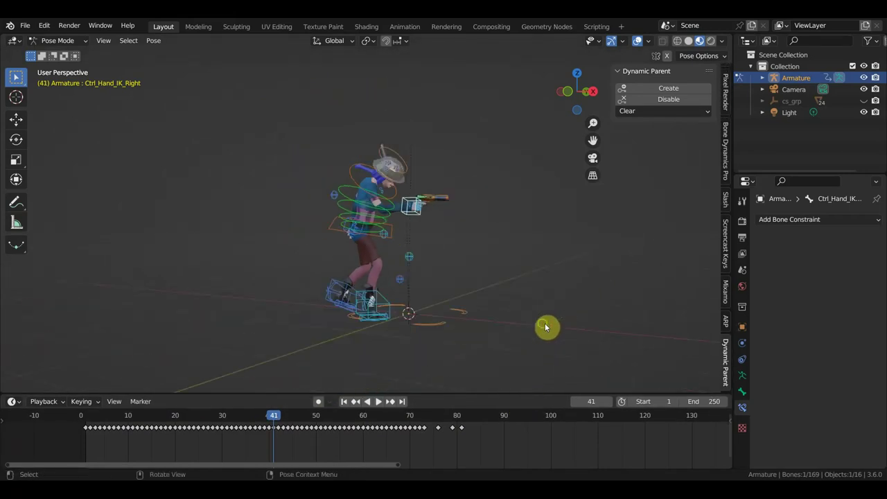